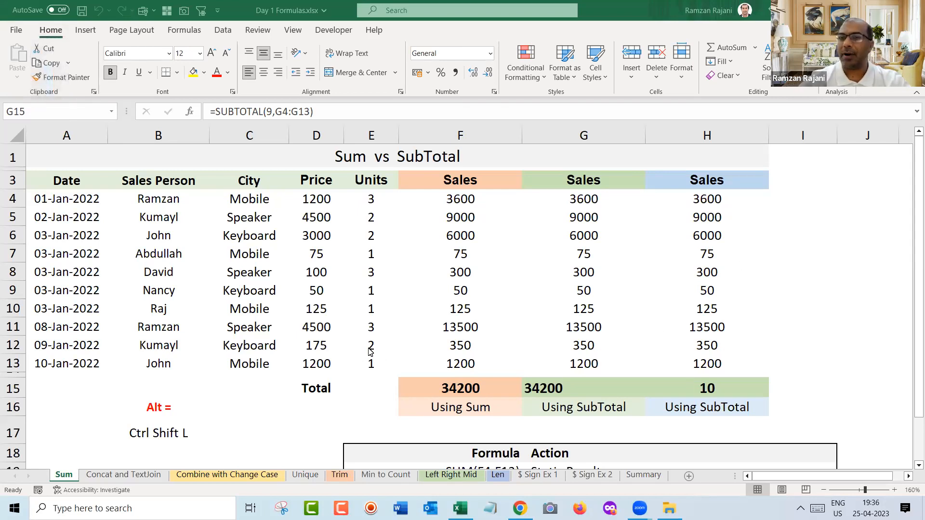
left_click(255, 256)
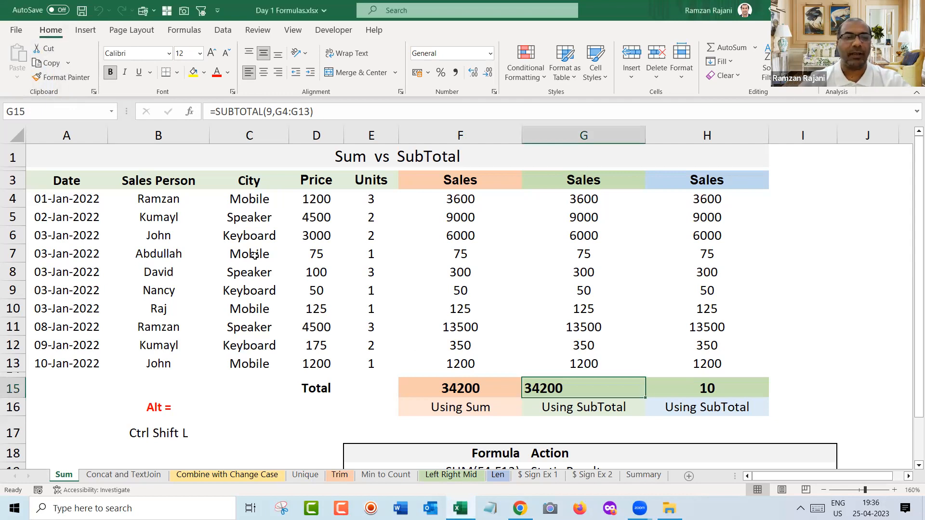
left_click(254, 255)
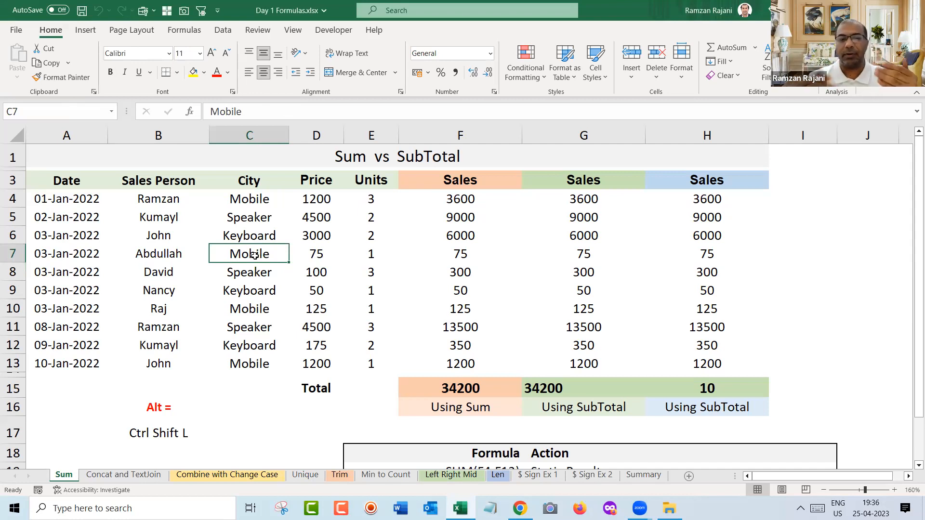
key("ctrl+shift+l")
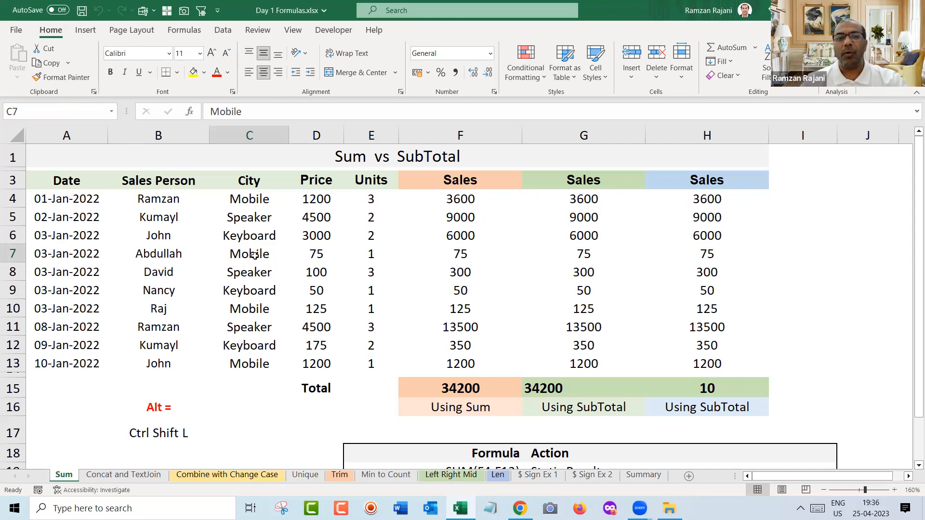
Inspect the ampersand, CONCAT and TEXTJOIN full-name formulas in row 2 of the Concat and TextJoin sheet.
key("ctrl+Page_Down")
key("Left")
key("Up")
key("Left")
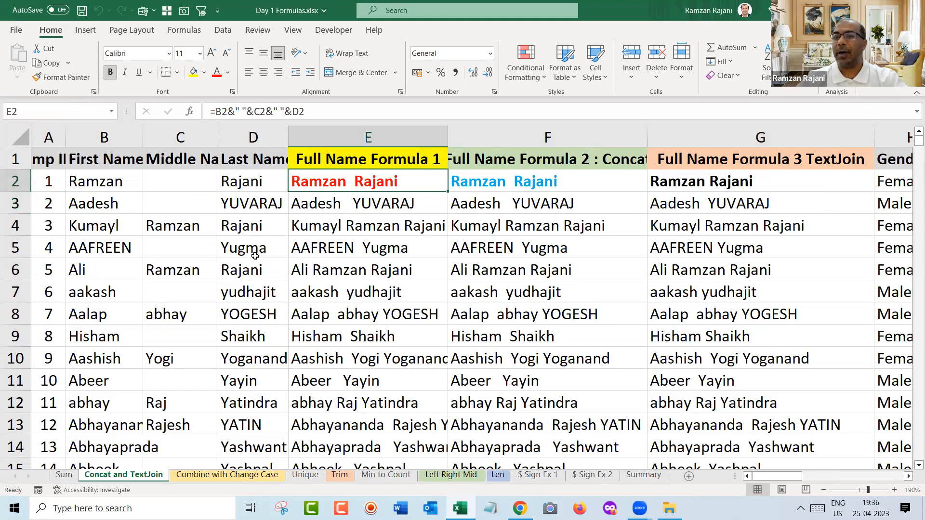
key("F2")
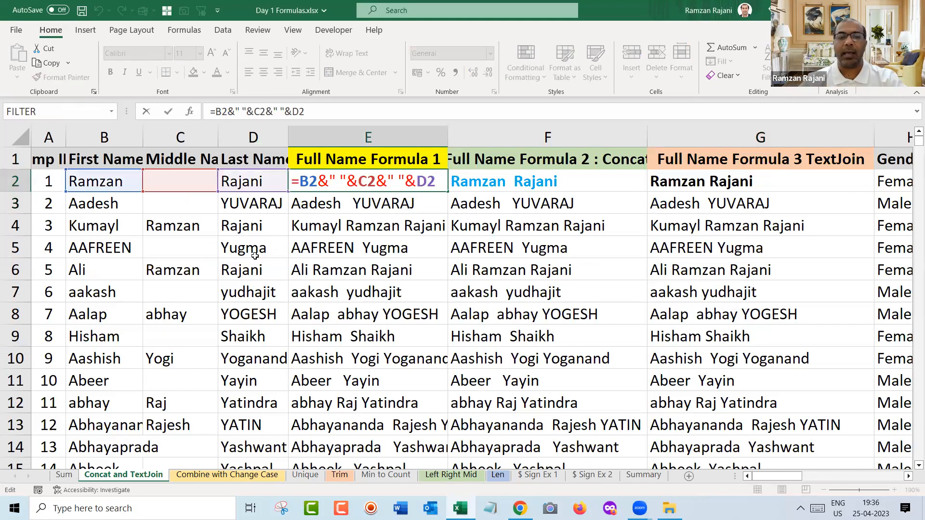
key("Escape")
key("Right")
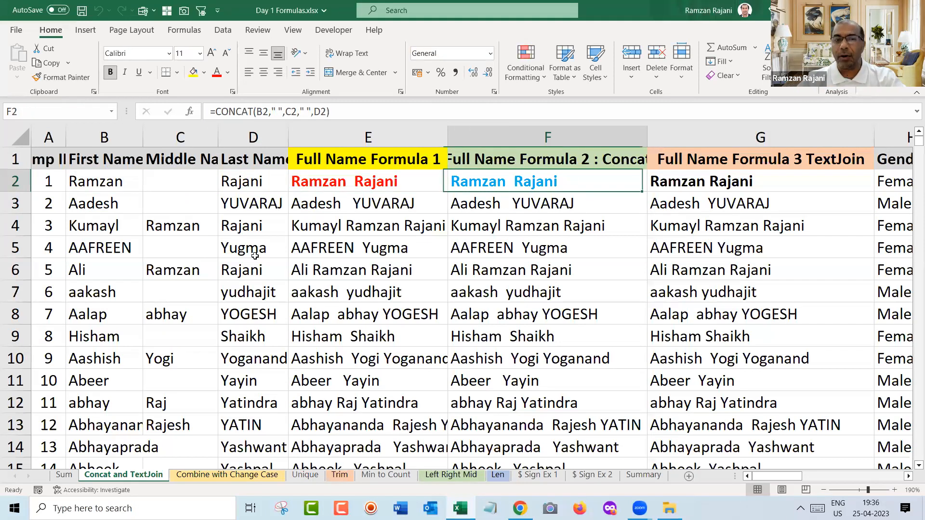
key("F2")
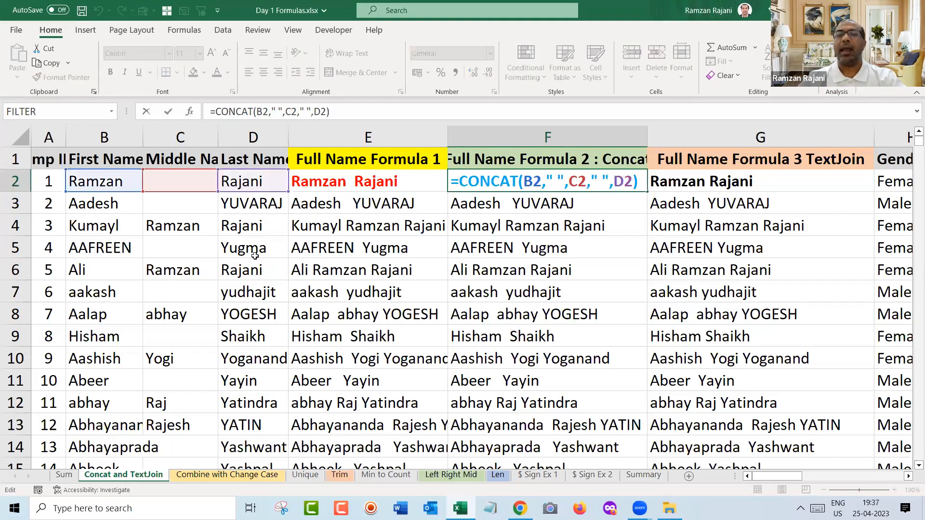
key("Escape")
key("Right")
key("F2")
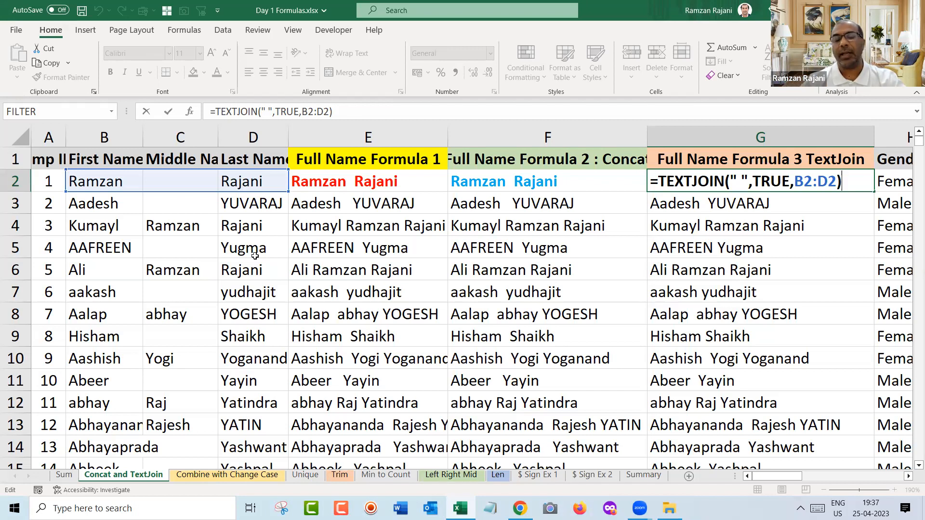
key("Escape")
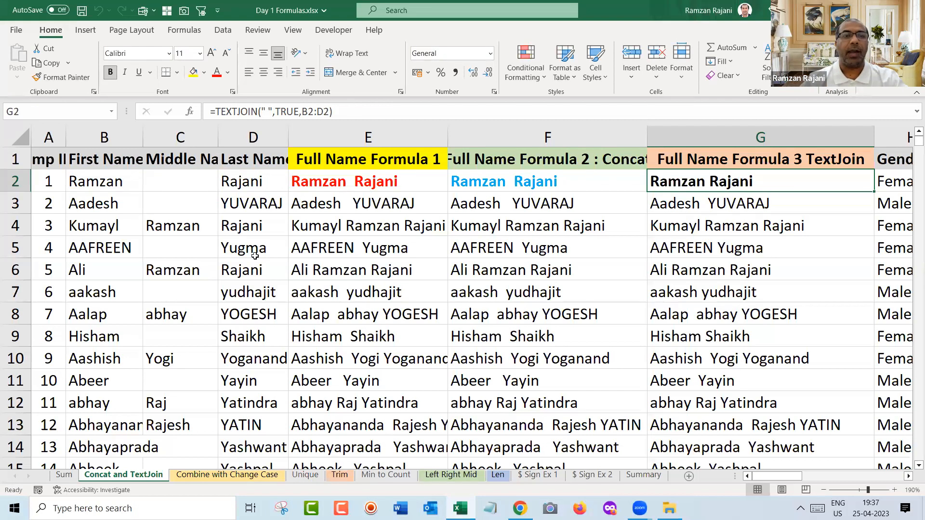
Look over the full-name columns in row 2 of the Combine with Change Case sheet.
key("ctrl+Page_Down")
key("F2")
key("Escape")
key("Right")
key("Right")
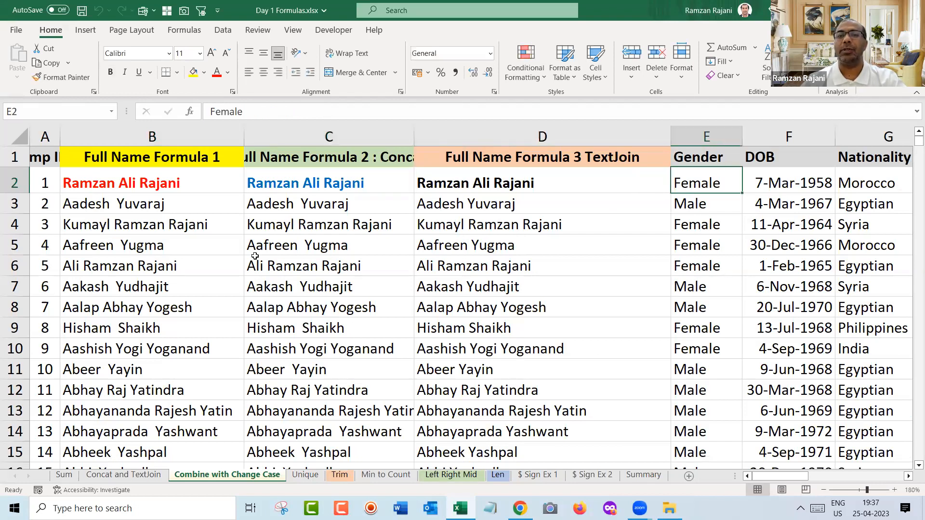
key("Left")
key("Left")
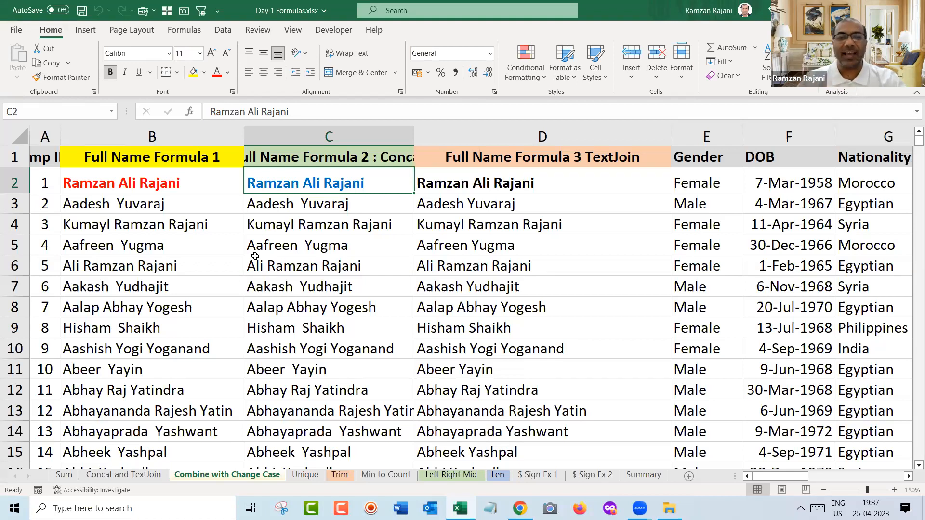
key("Right")
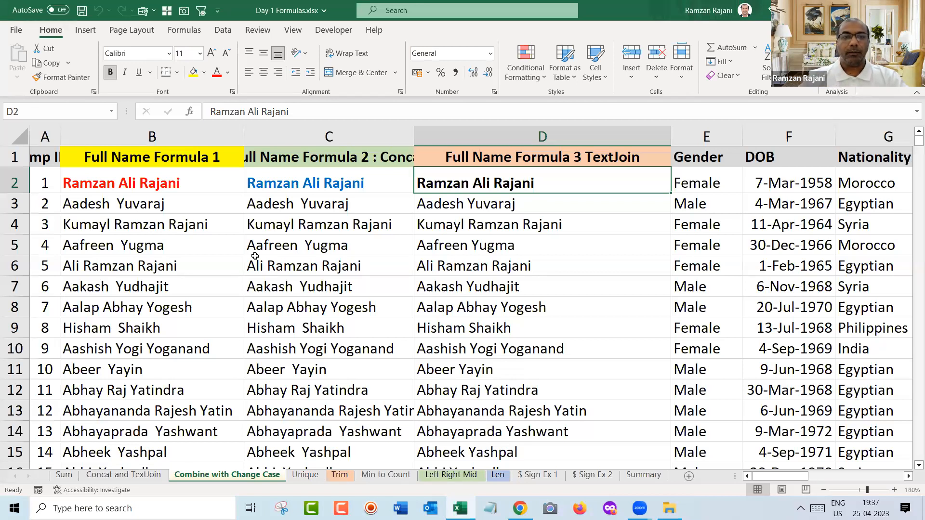
Inspect the UNIQUE formula in G2 and the UNIQUE with SORT formula in J2 of the Unique sheet.
key("ctrl+Page_Down")
key("F2")
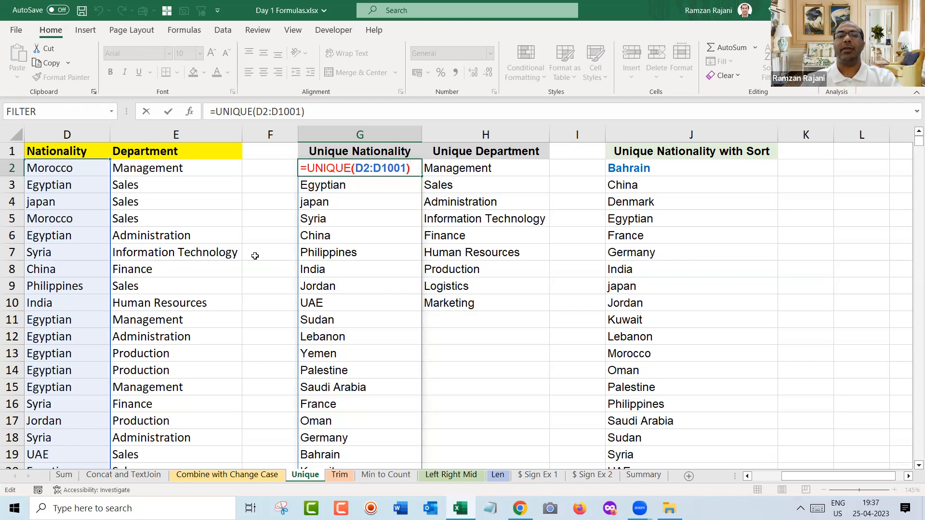
key("Return")
key("Right")
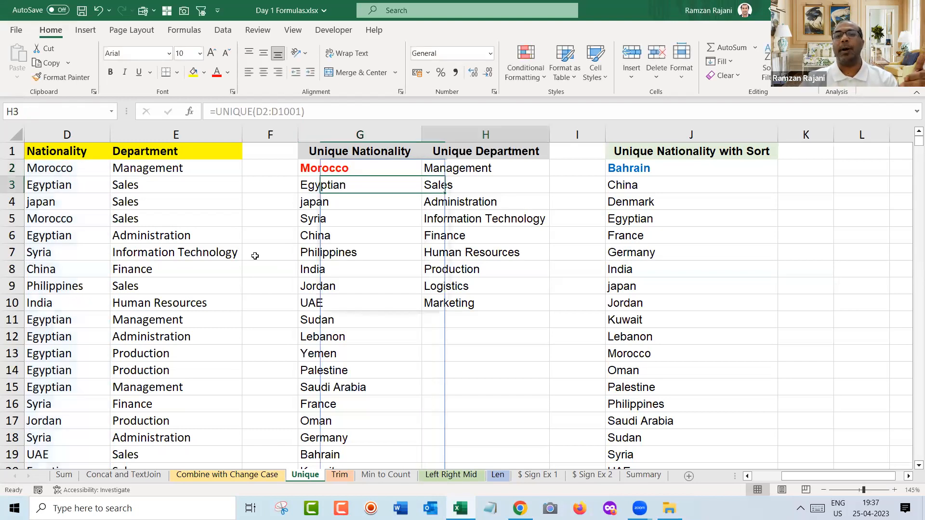
key("Right")
key("Right")
key("Up")
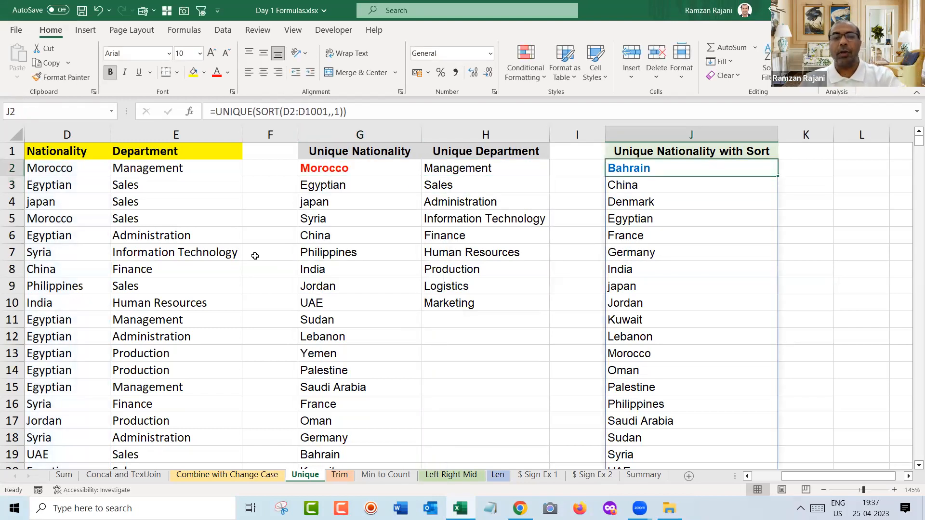
key("F2")
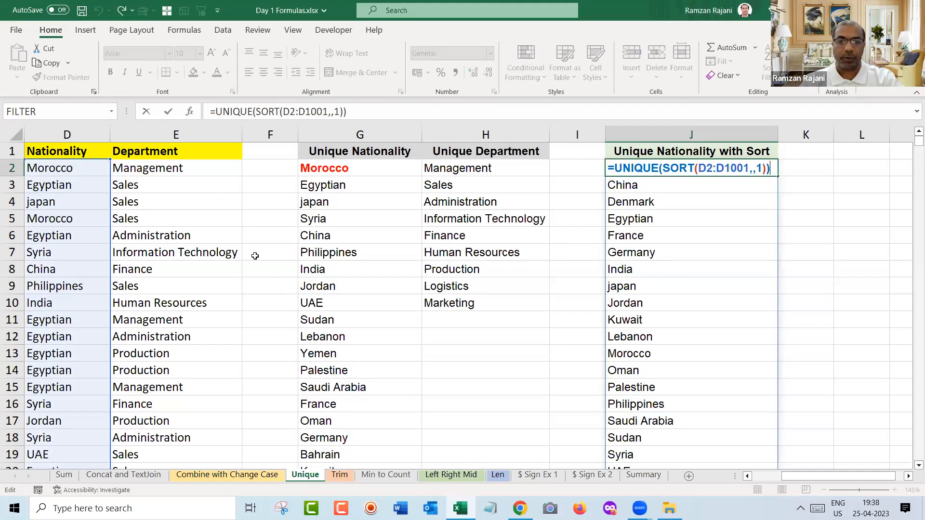
key("Return")
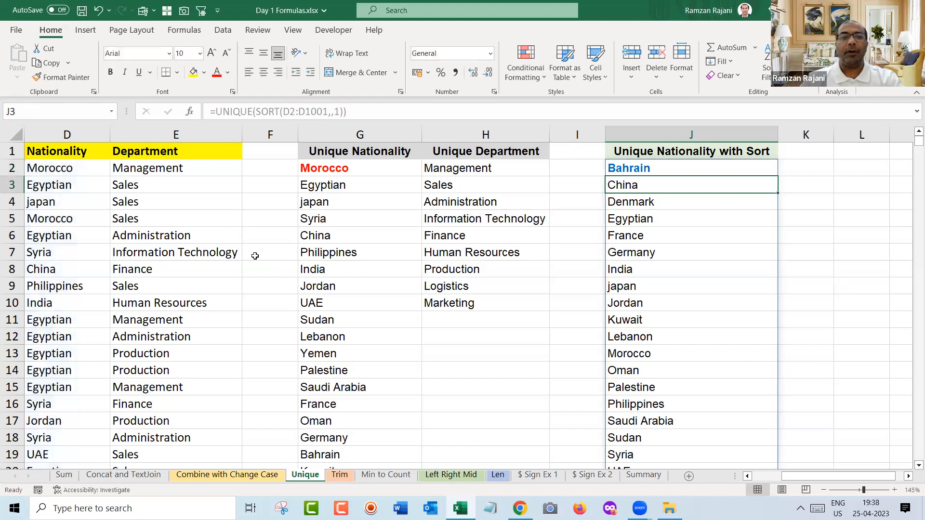
Examine the Trim sheet across to the Profit and Updated Profit columns and the sample conversion formulas beside them.
key("ctrl+Page_Down")
key("Right")
key("Right")
key("Right")
key("Right")
key("Right")
key("Right")
key("Right")
key("Right")
key("Right")
key("Right")
key("Right")
key("Right")
key("Right")
key("Right")
key("Right")
key("Right")
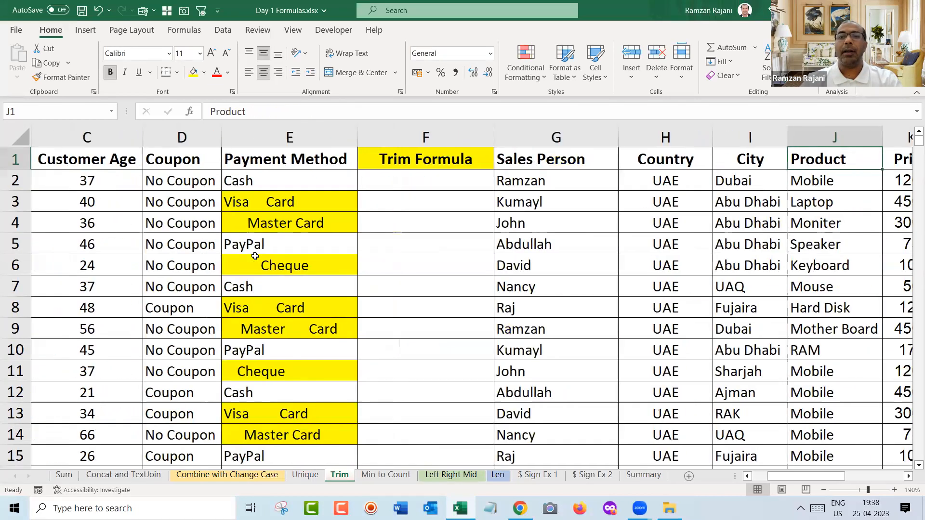
key("Right")
key("Right")
key("Left")
key("Left")
key("Left")
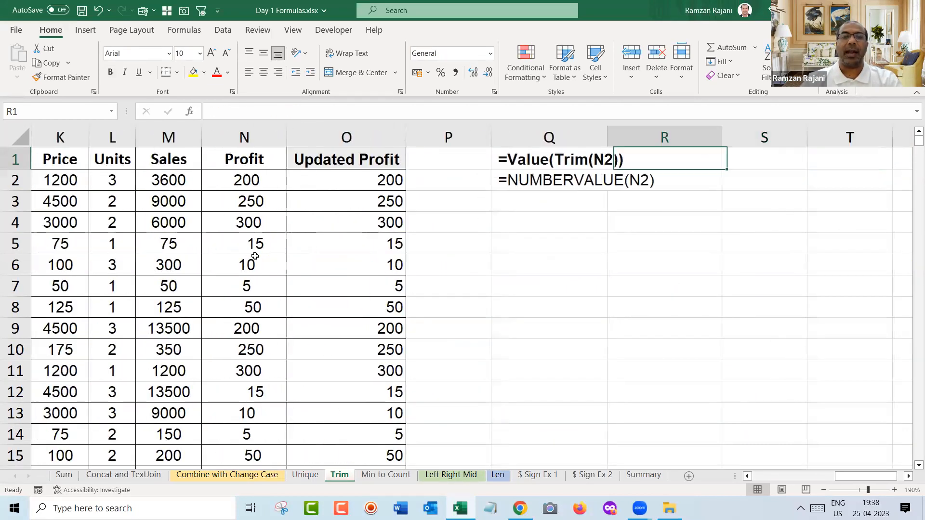
key("Left")
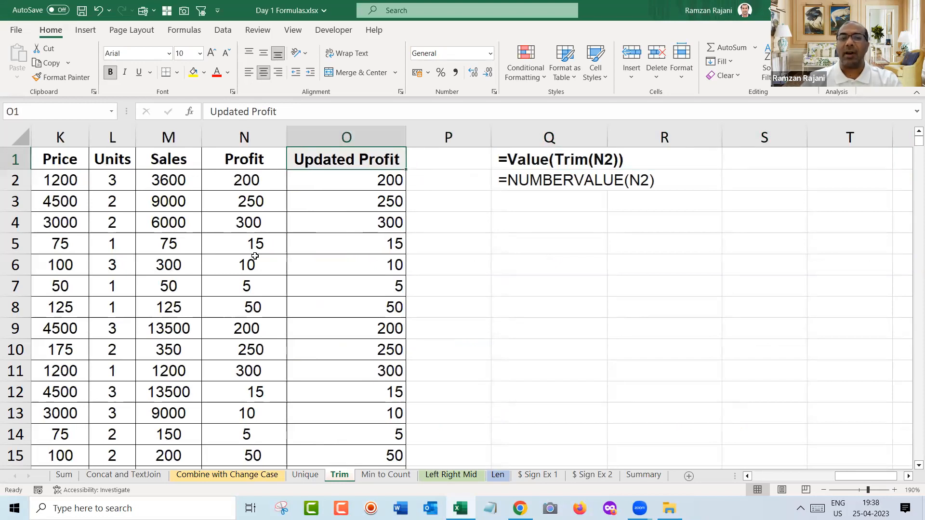
key("Down")
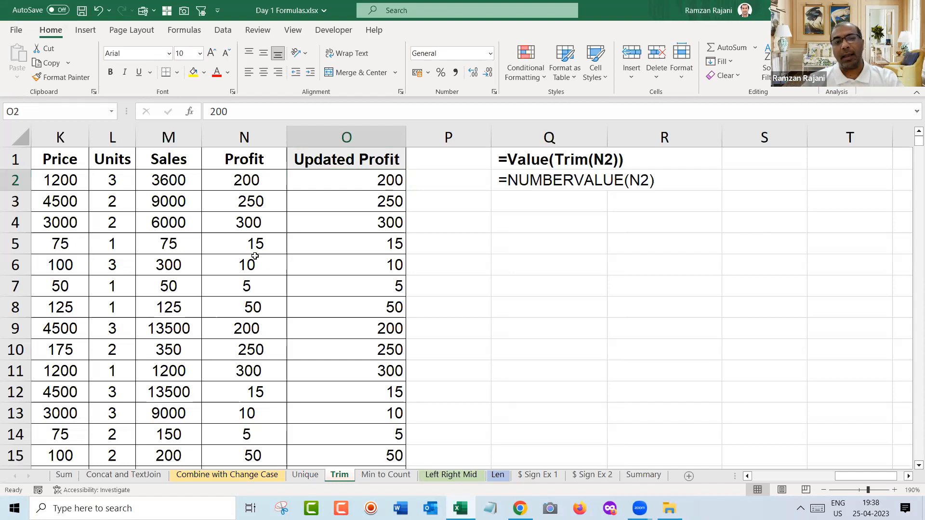
On the Min to Count sheet, enter a MIN formula over the Sales range F2:F11 in cell I4.
key("ctrl+Page_Down")
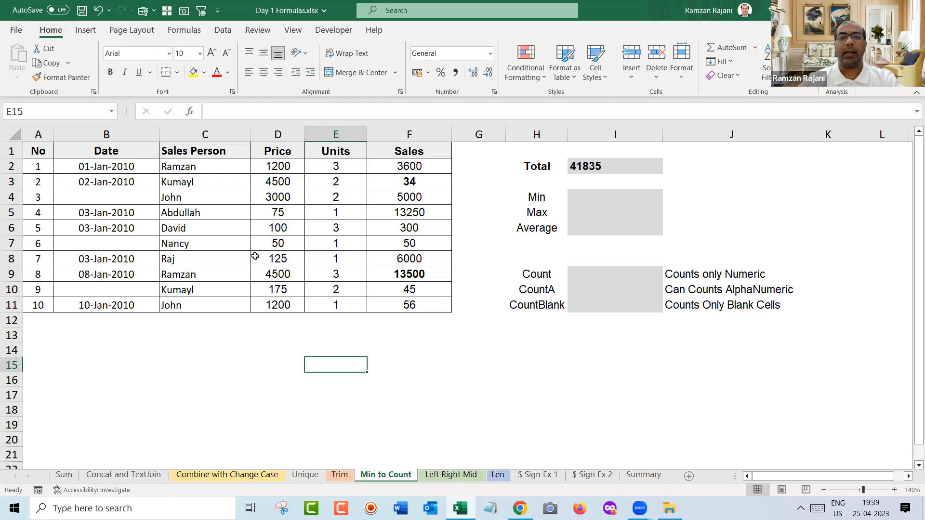
left_click(894, 489)
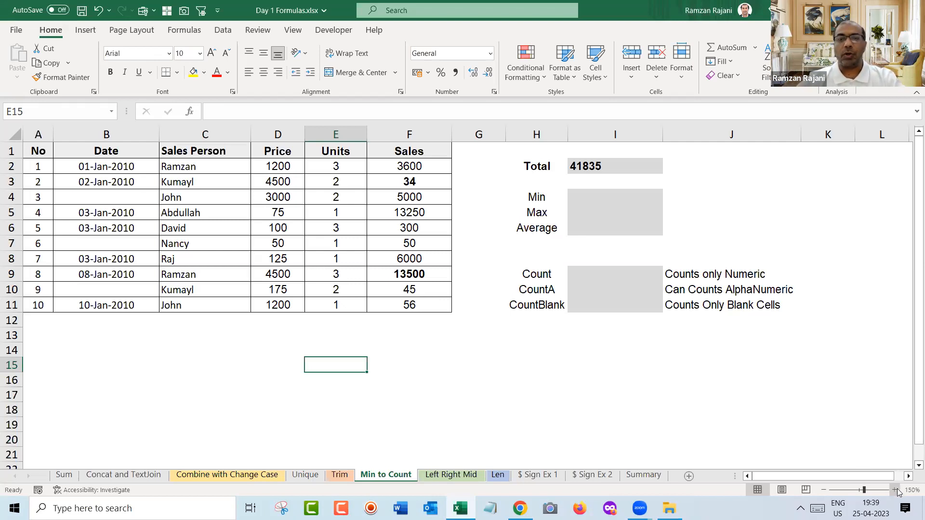
left_click(895, 490)
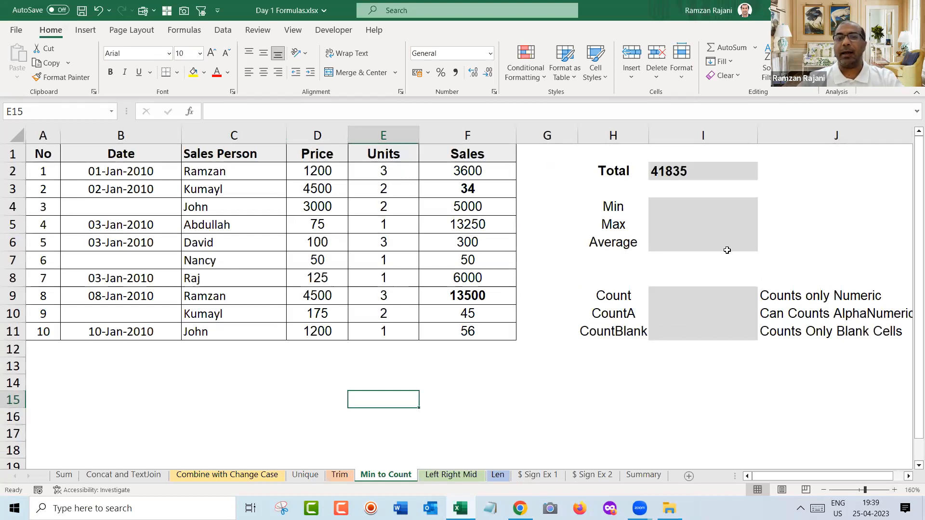
left_click(690, 207)
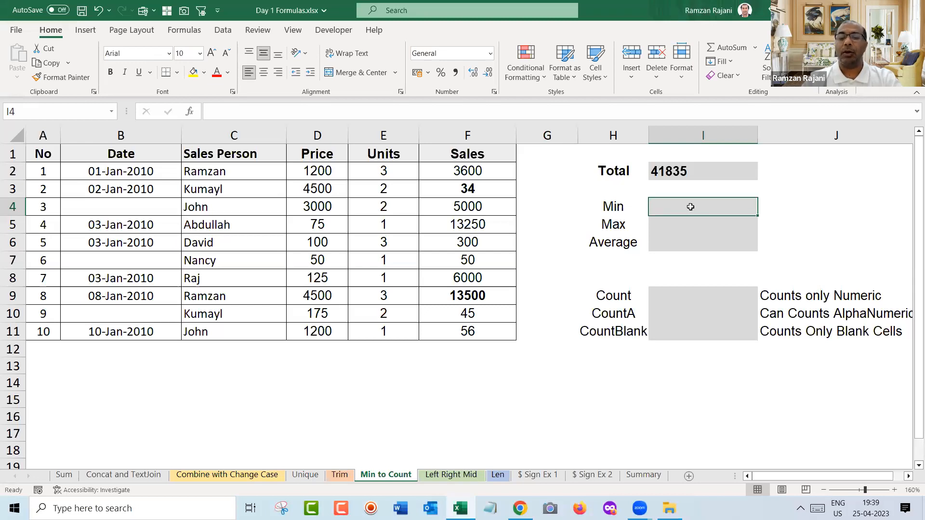
type("=min")
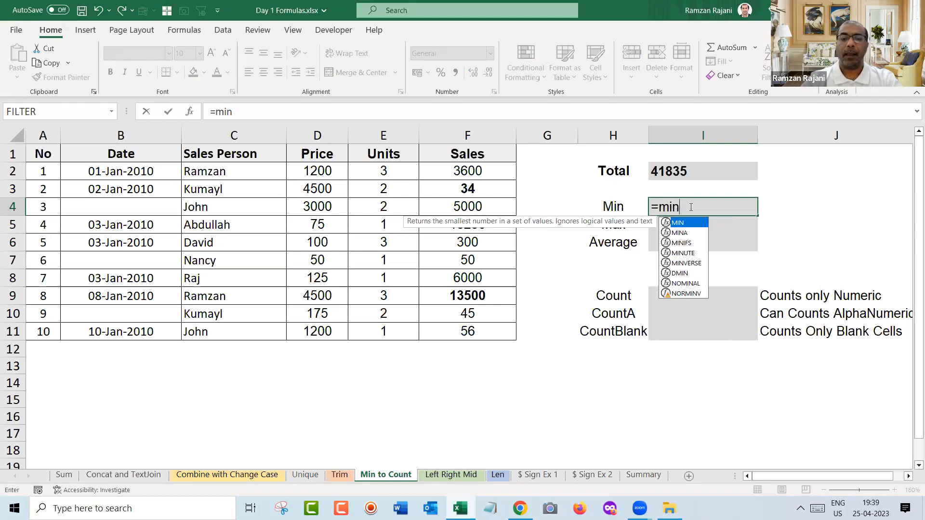
type("(")
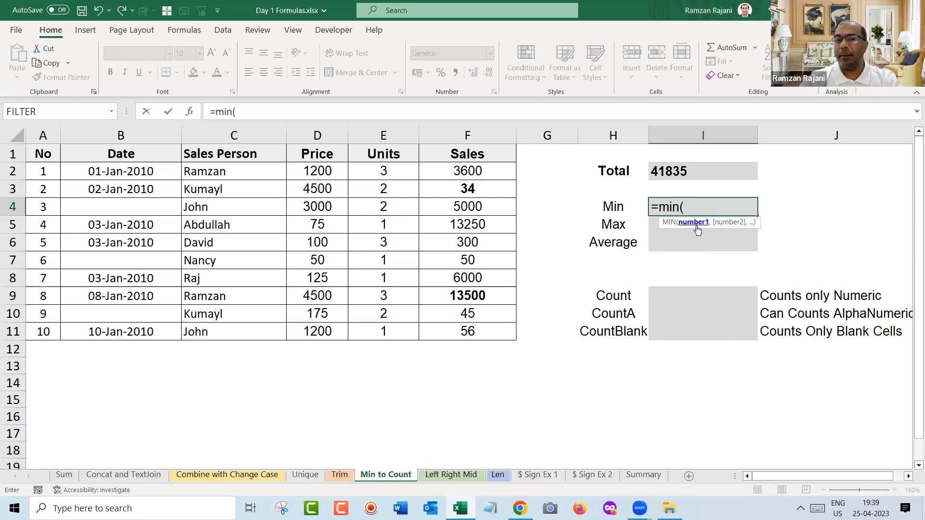
left_click_drag(477, 172, 493, 328)
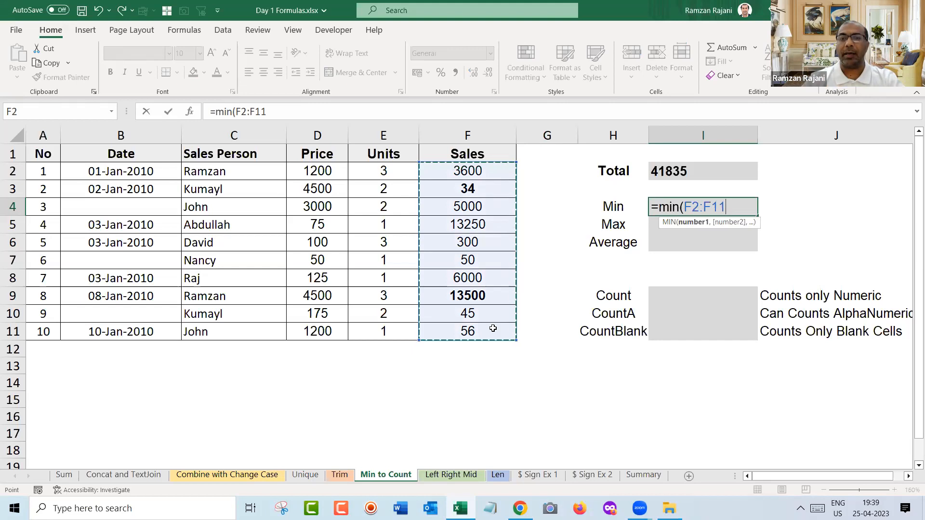
key("Return")
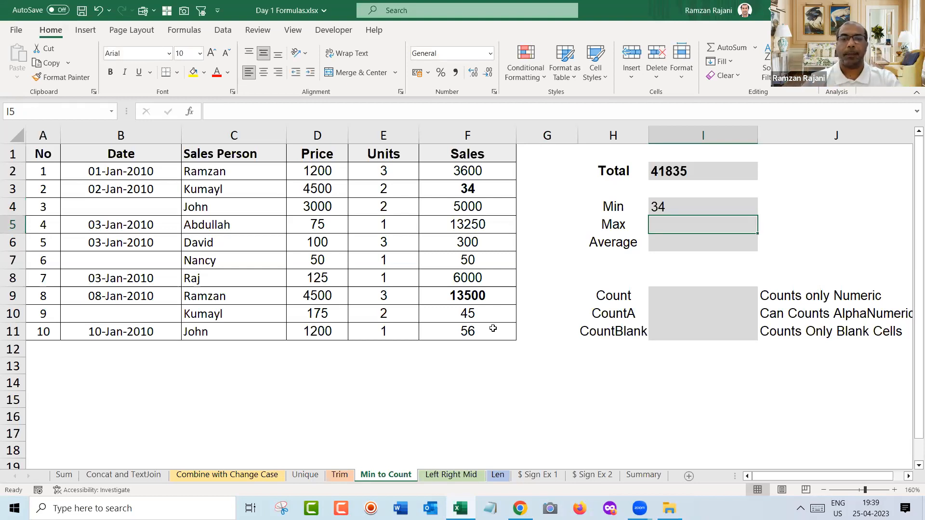
Enter a MAX formula over the Sales range F2:F11 in the Max cell I5.
type("=")
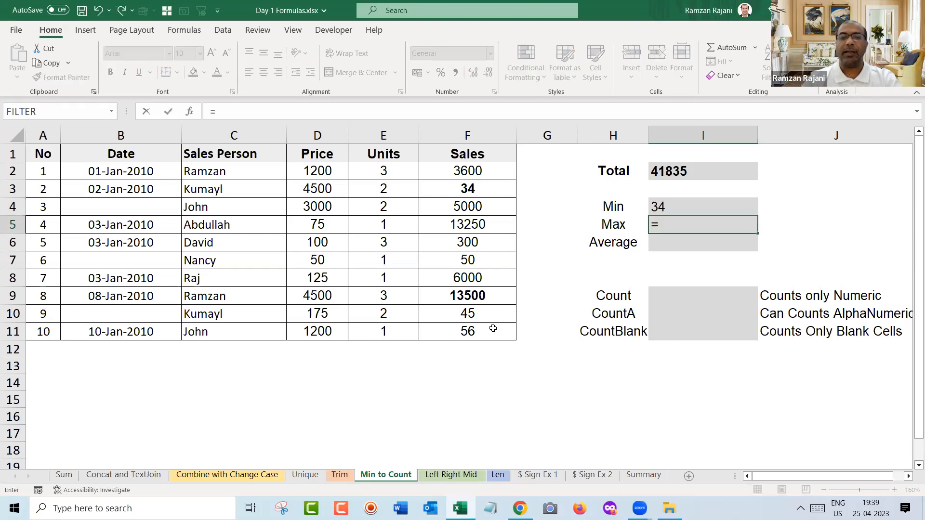
type("max(")
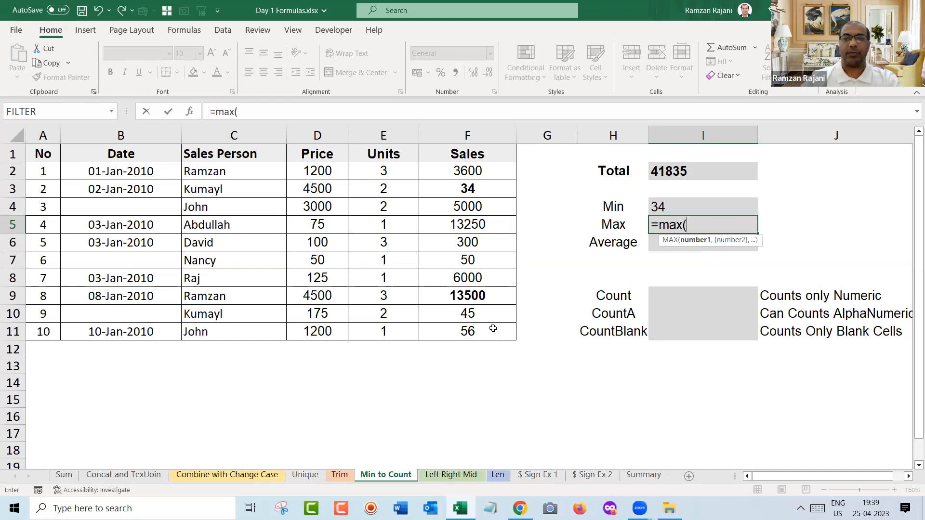
key("Left")
key("Left")
key("Up")
key("Up")
key("Up")
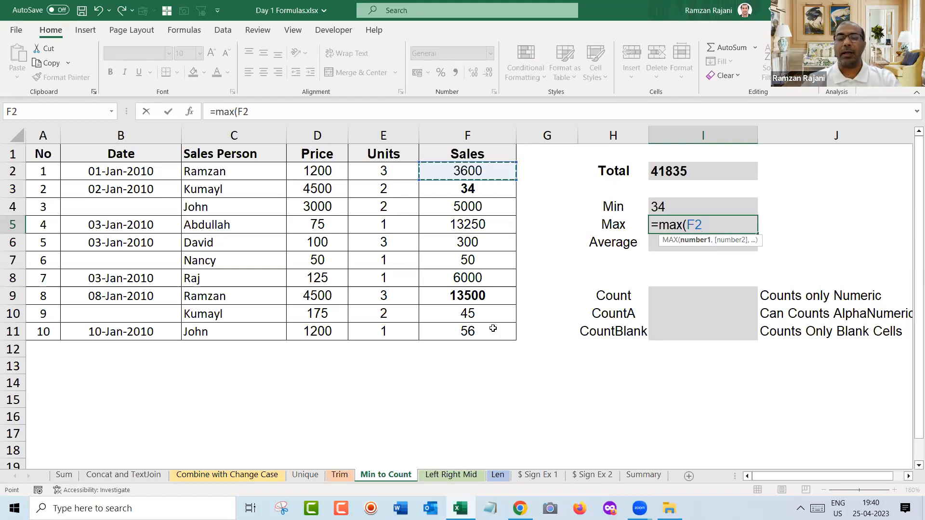
left_click(493, 328, "shift")
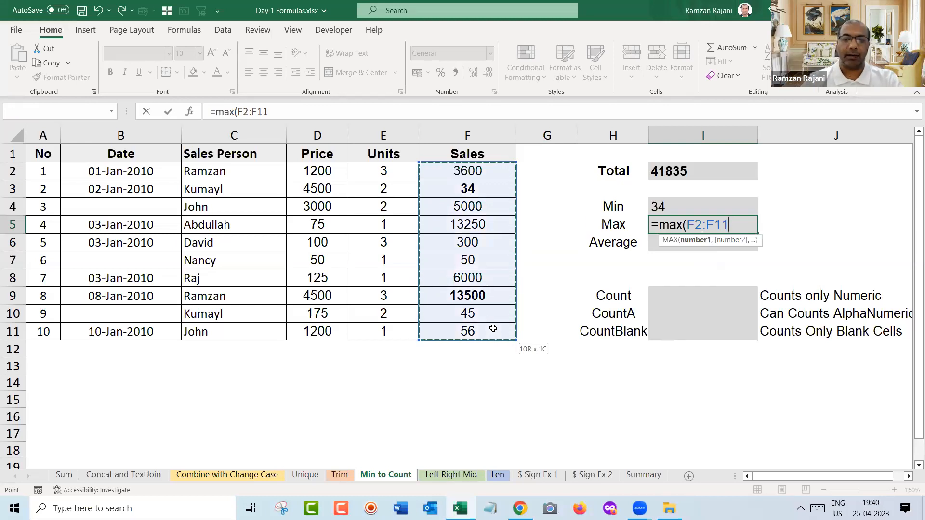
type(")")
key("Return")
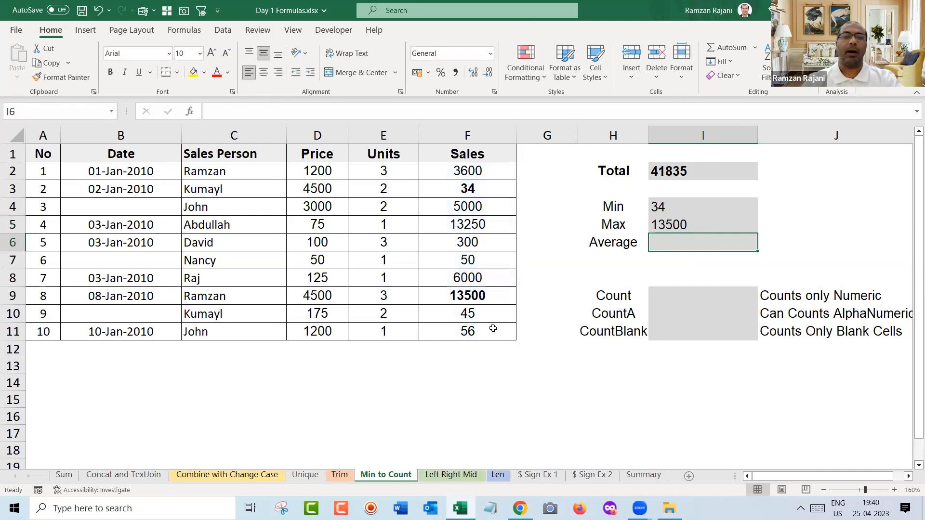
Enter an AVERAGE formula over the Sales range F2:F11 in the Average cell I6.
type("=av")
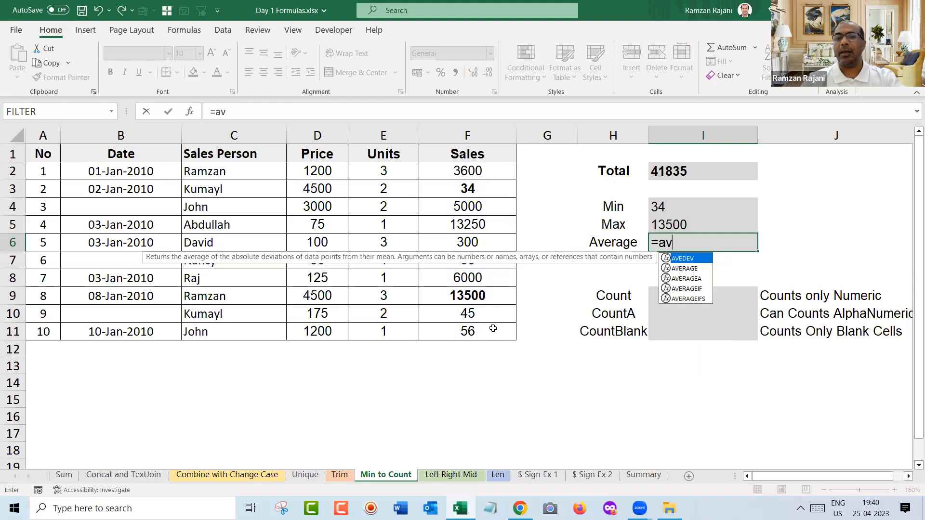
key("Down")
key("Tab")
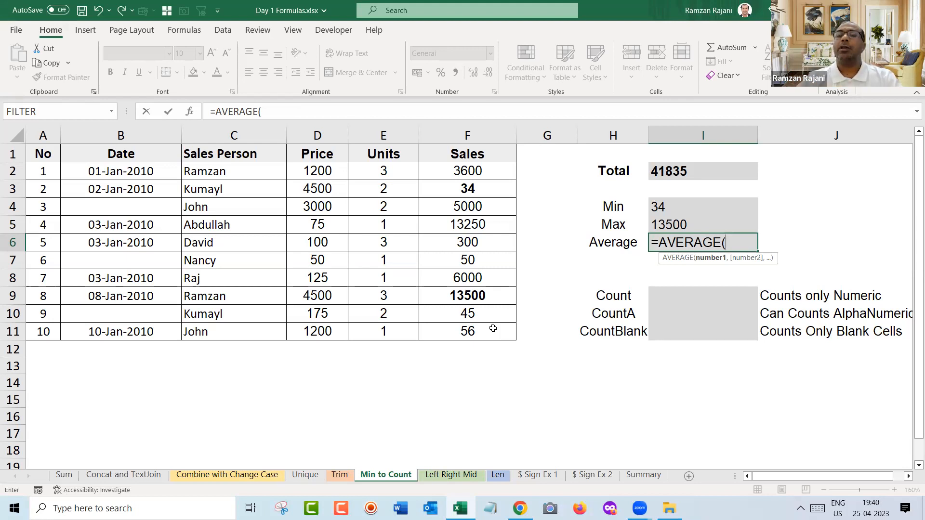
left_click_drag(452, 173, 464, 329)
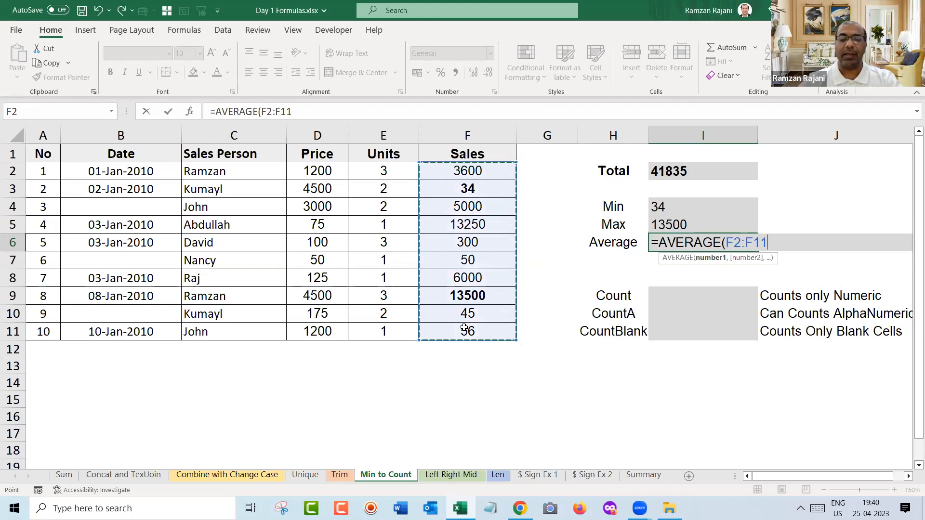
key("Return")
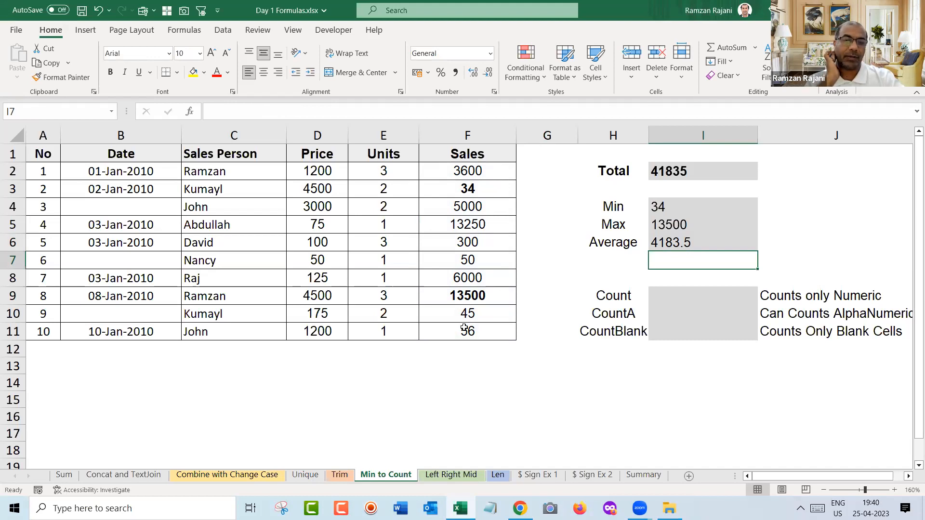
Enter a COUNT formula over the Sales Person range C2:C11 in the Count cell I9.
key("Down")
key("Down")
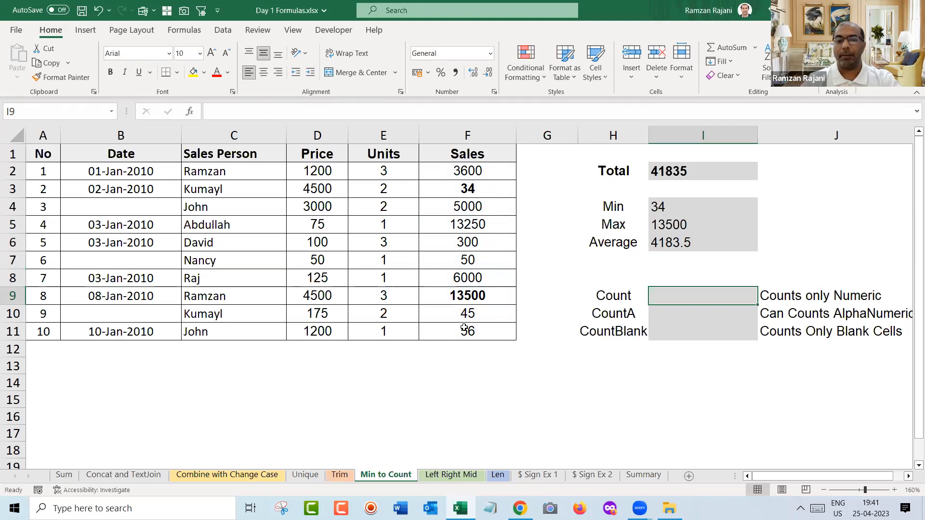
type("=cou")
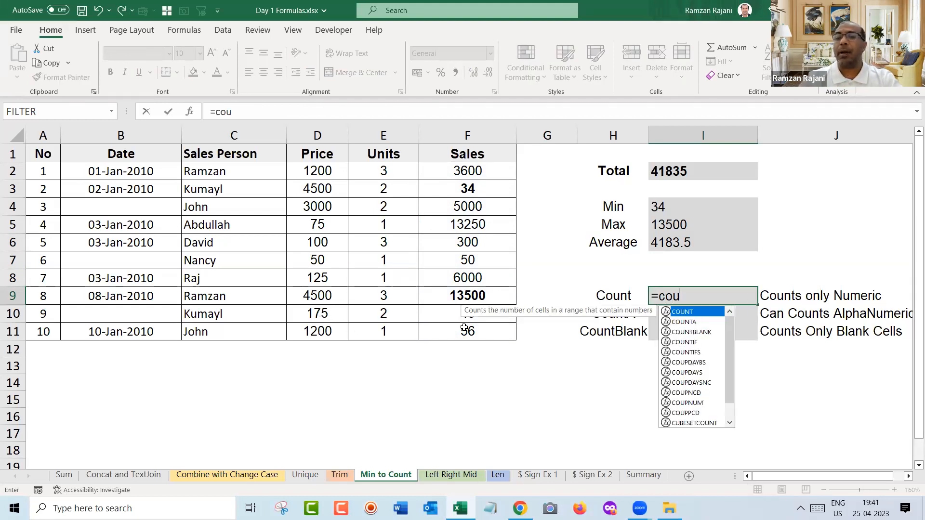
key("Tab")
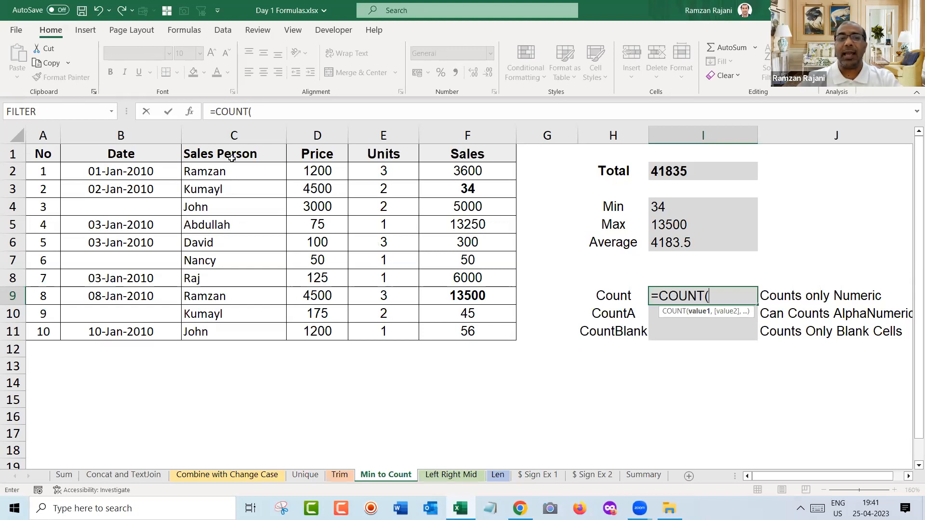
left_click_drag(230, 169, 247, 326)
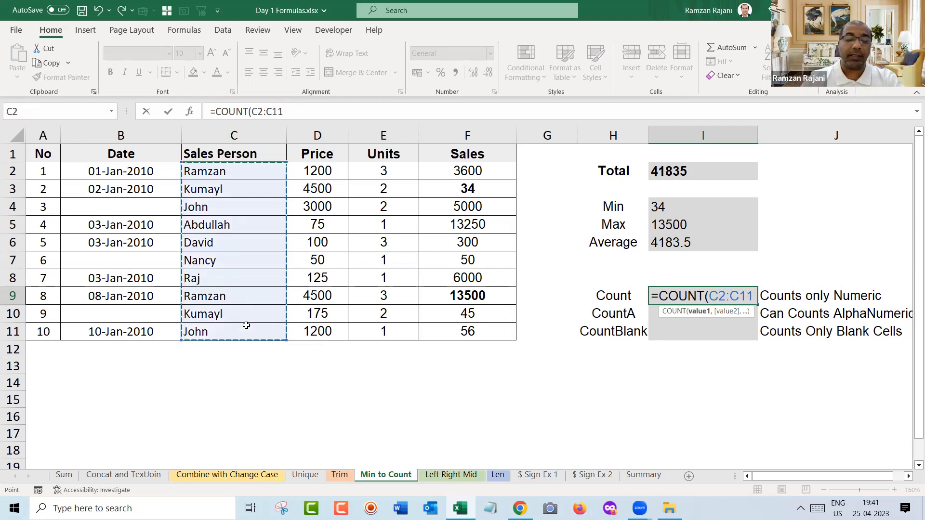
type(")")
key("Return")
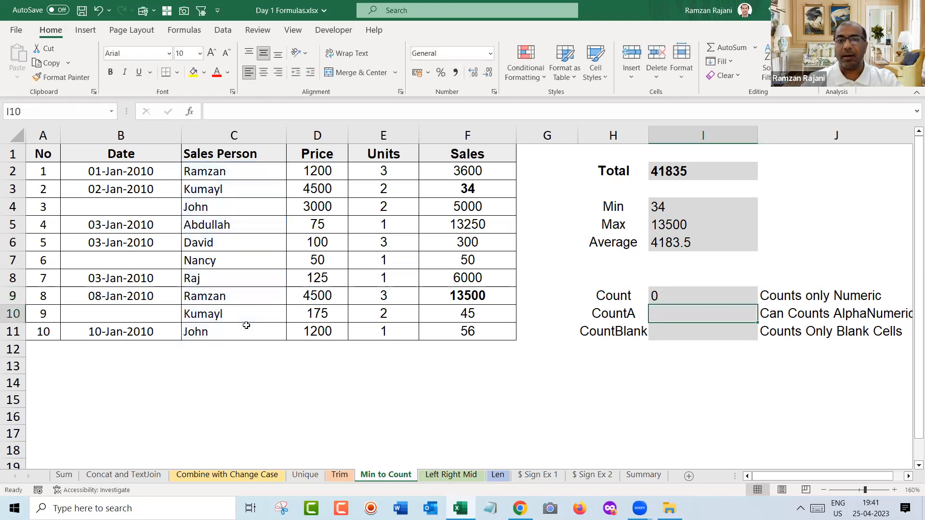
Change the range of the COUNT formula in I9 to the Sales values F2:F11.
key("Up")
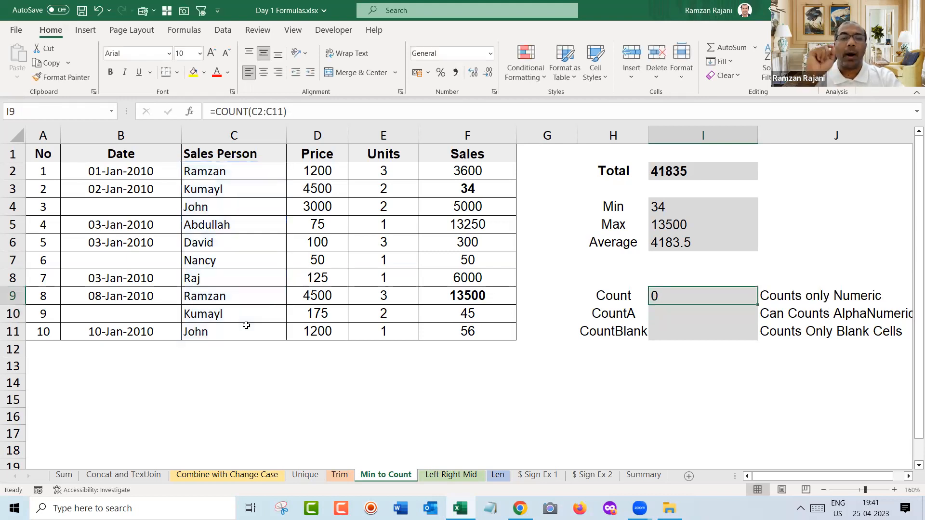
key("F2")
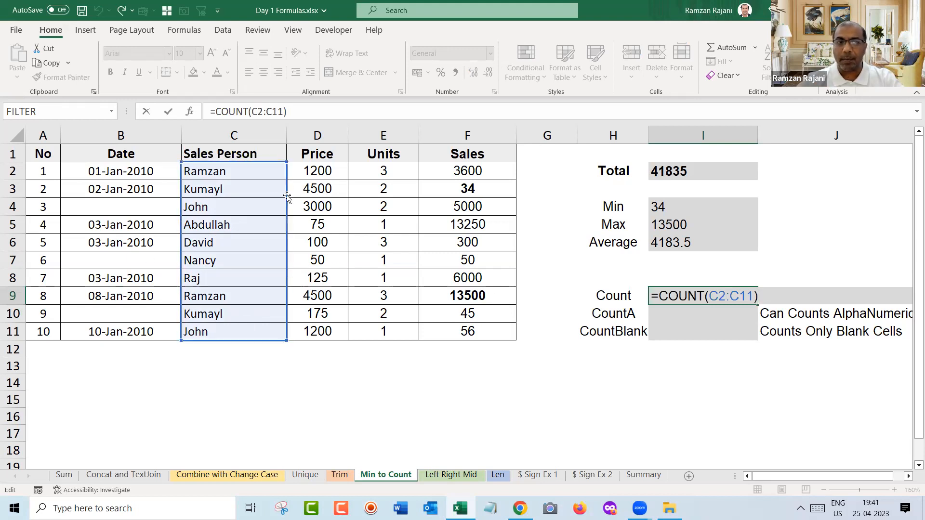
left_click_drag(288, 197, 440, 188)
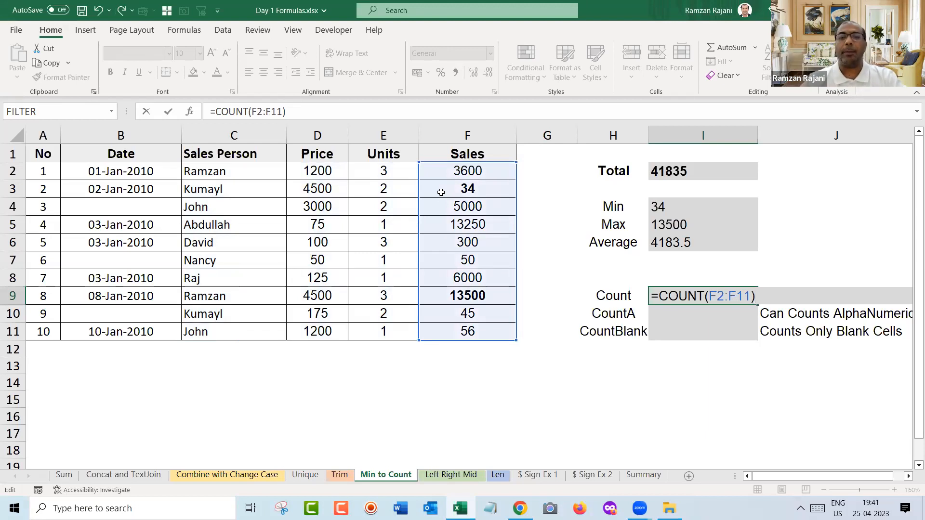
key("Return")
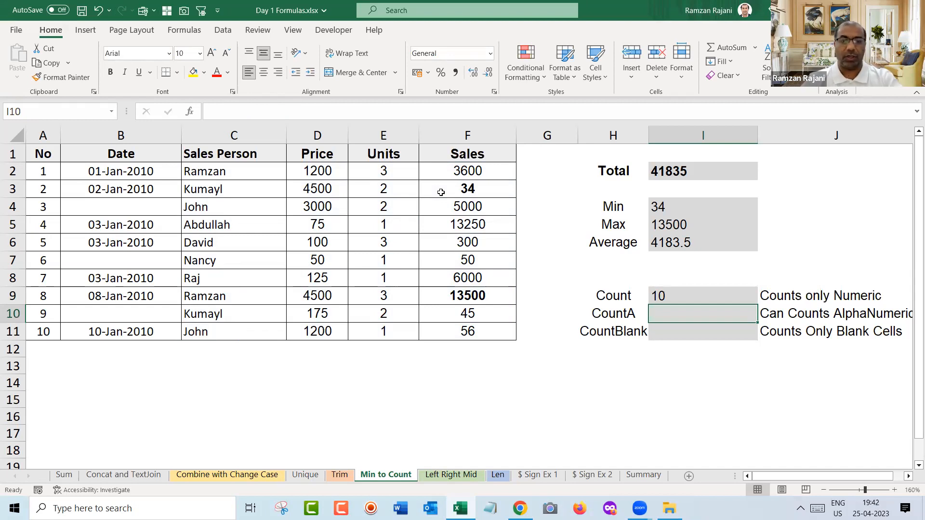
Enter a COUNTA formula over the Sales Person range C2:C11 in the CountA cell I10.
type("=cou")
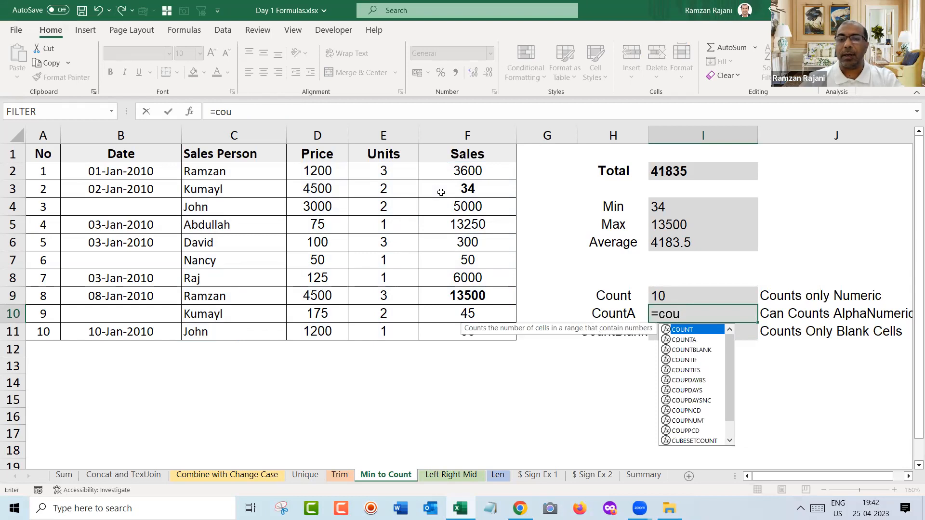
key("Down")
key("Tab")
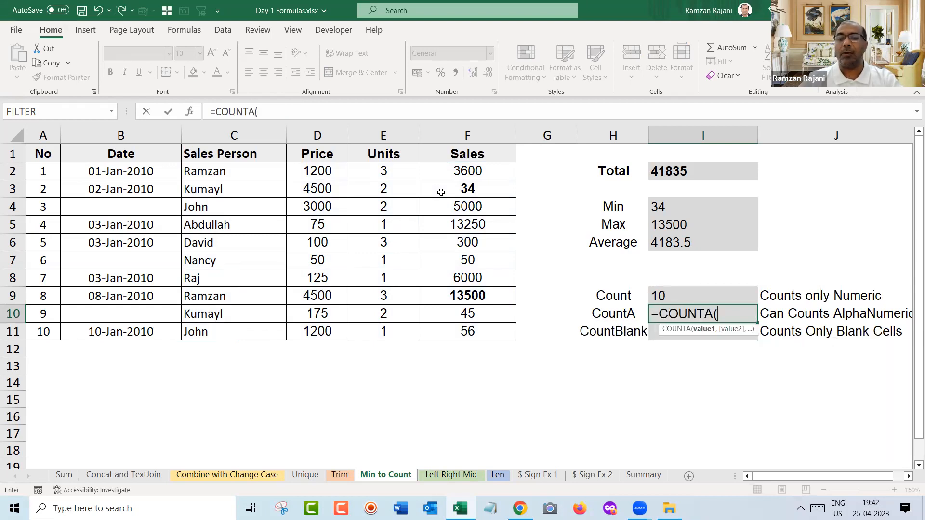
left_click_drag(239, 165, 260, 329)
type(")")
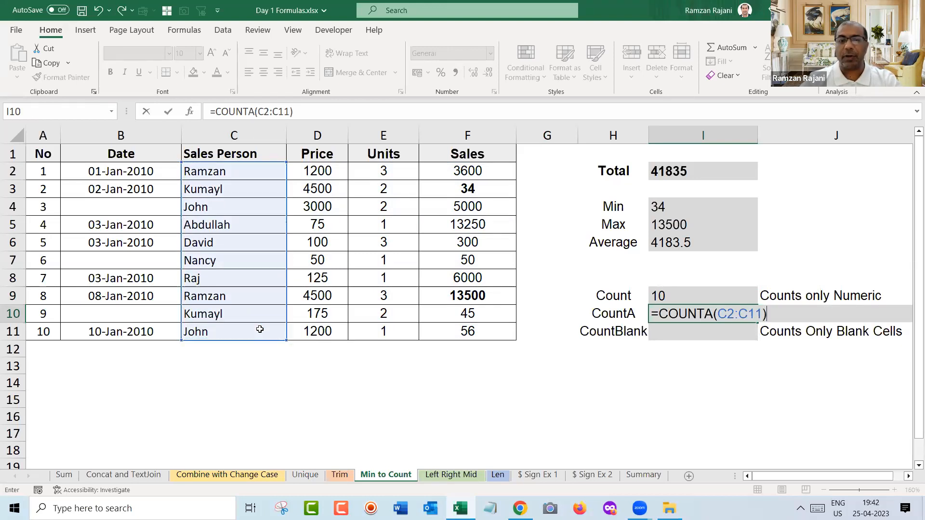
key("Return")
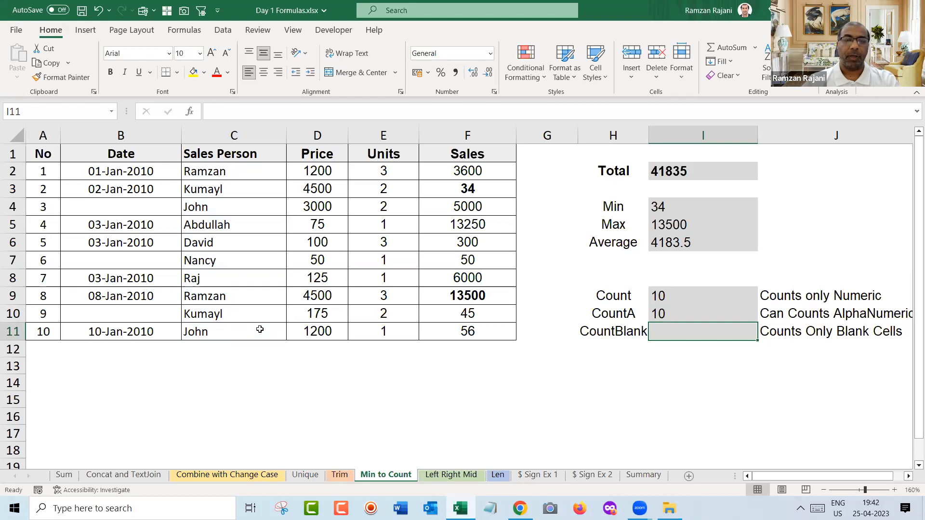
Enter a COUNTBLANK formula over the Date range B2:B11 in the CountBlank cell I11.
type("=")
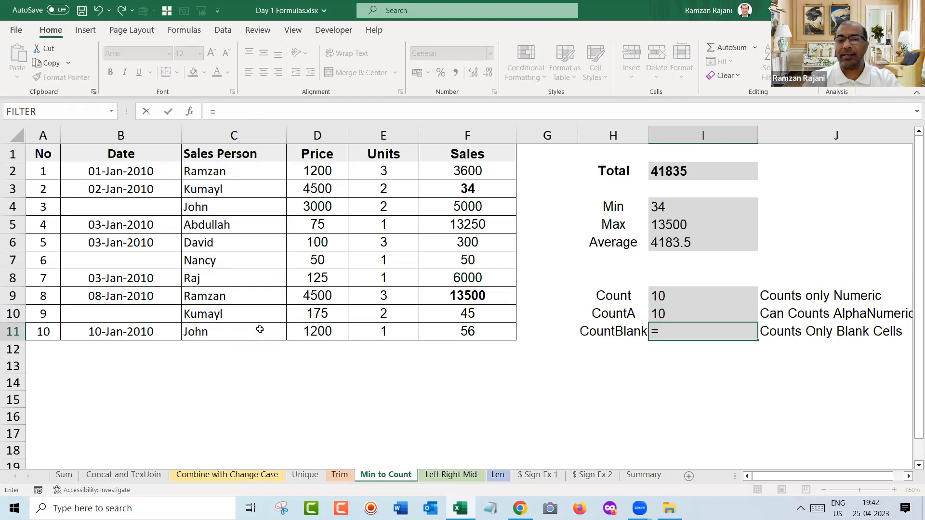
type("cou")
key("Down")
key("Down")
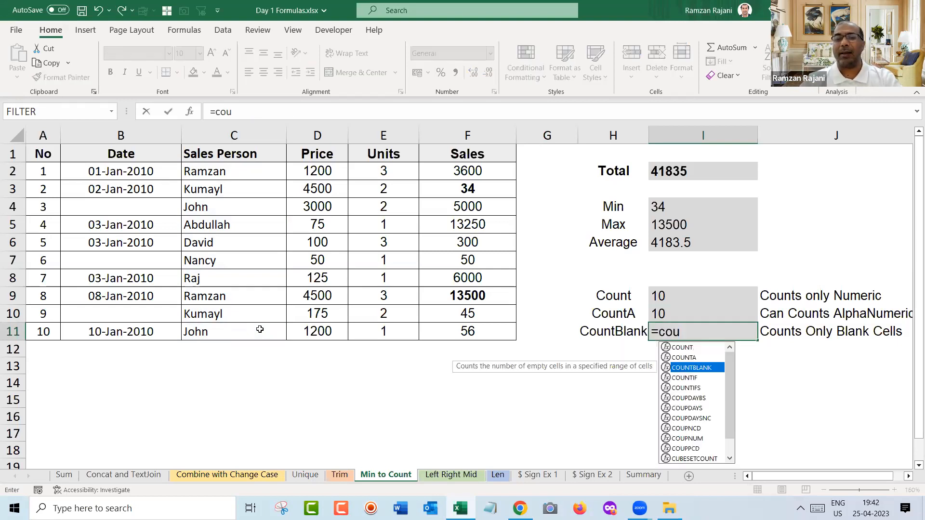
key("Tab")
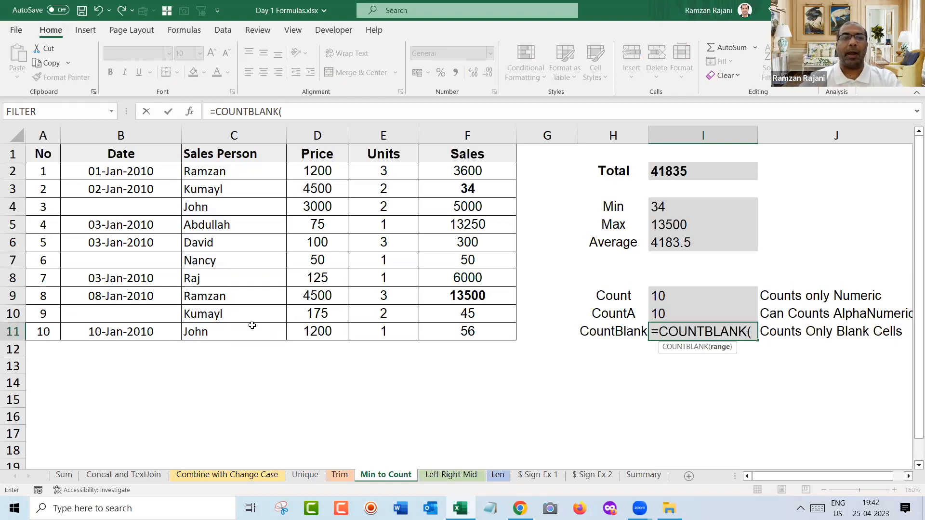
left_click(137, 180)
left_click_drag(137, 179, 154, 333)
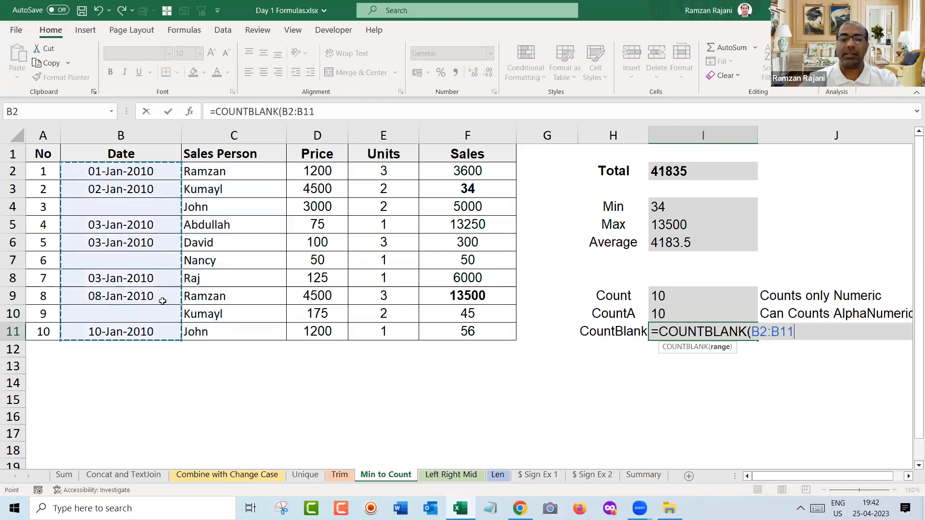
type(")")
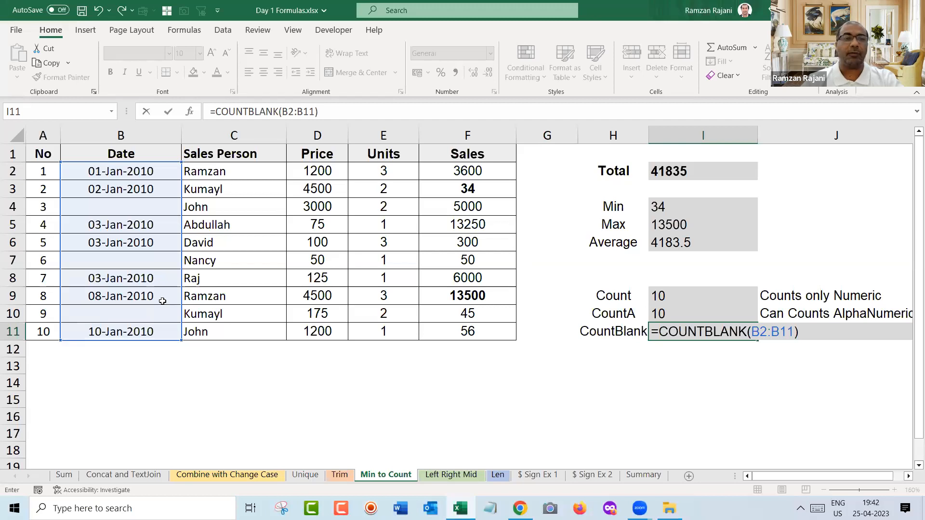
key("Return")
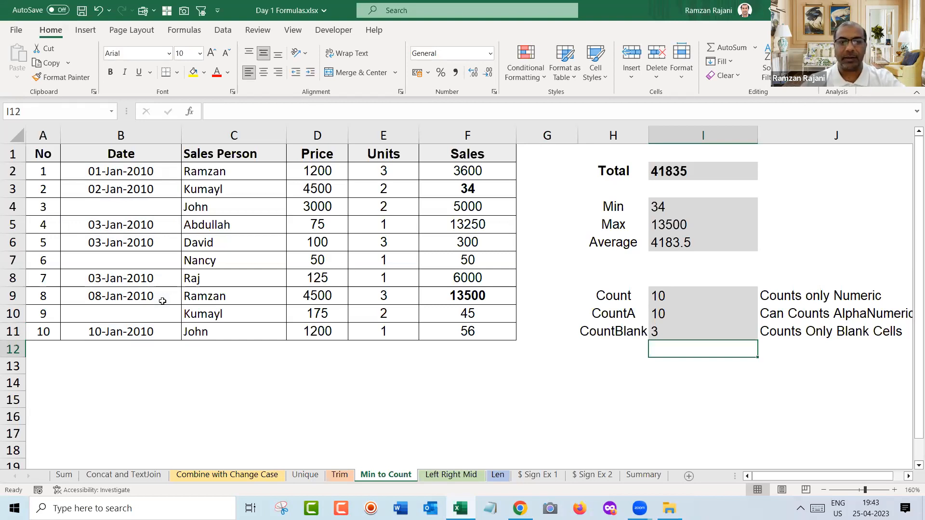
Go to the Left Right Mid sheet and examine the codes in the Accounts column and the Text to Columns description.
left_click(235, 357)
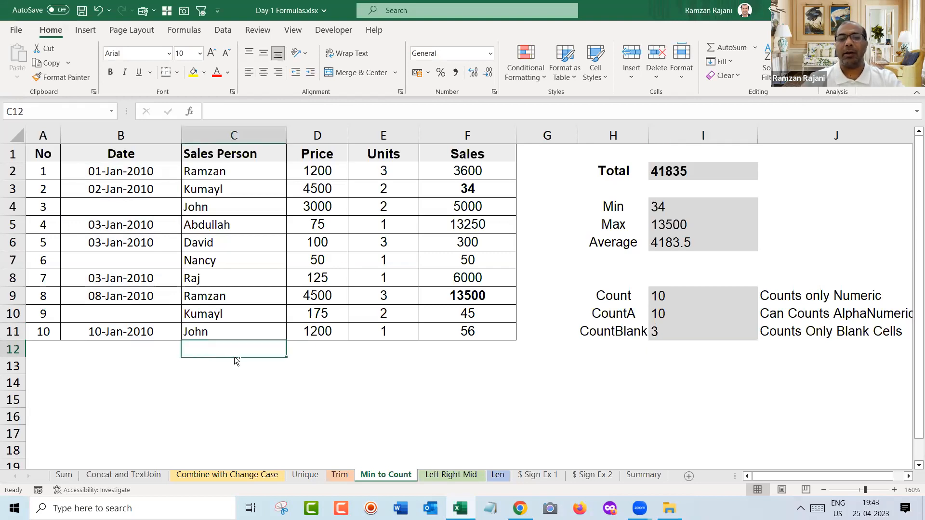
key("ctrl+Page_Down")
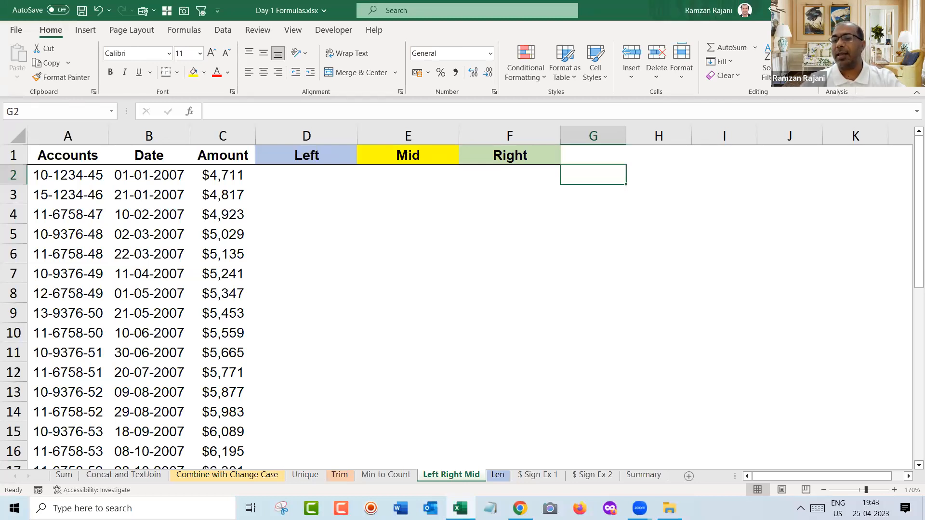
left_click(894, 490)
left_click(894, 490)
left_click(894, 490)
key("Up")
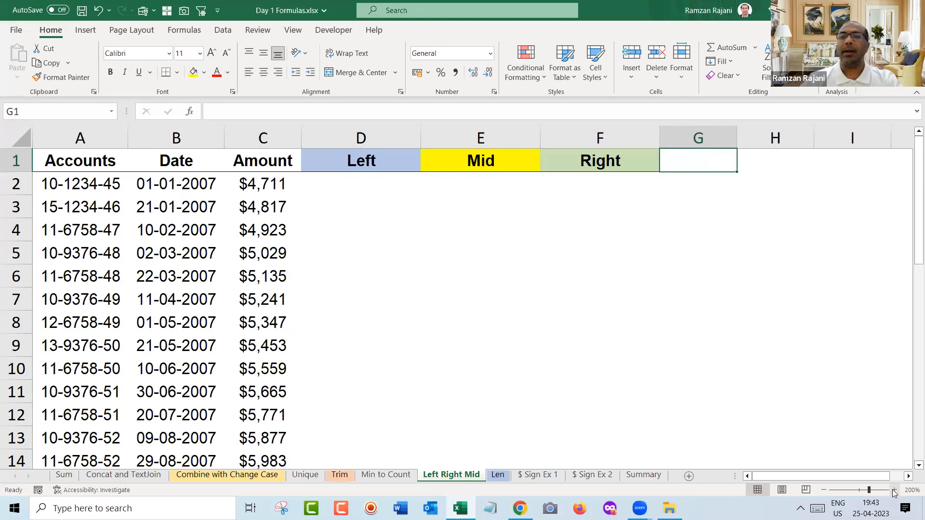
key("Down")
key("Left")
key("Left")
key("Left")
key("Left")
key("Left")
key("Left")
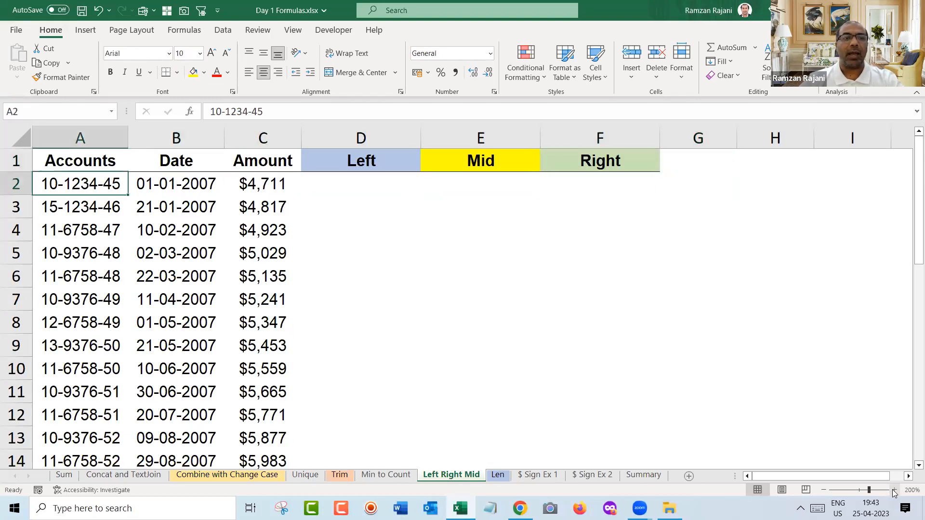
key("Up")
key("Down")
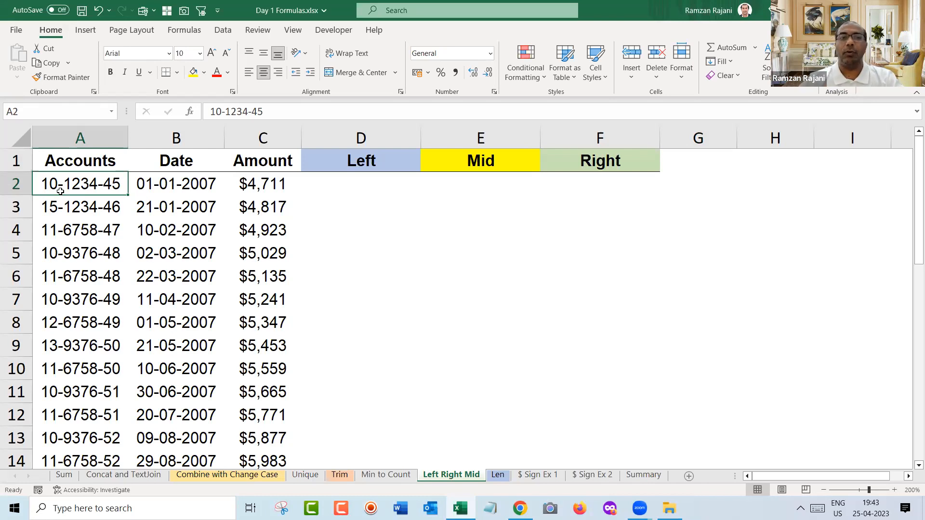
left_click(219, 31)
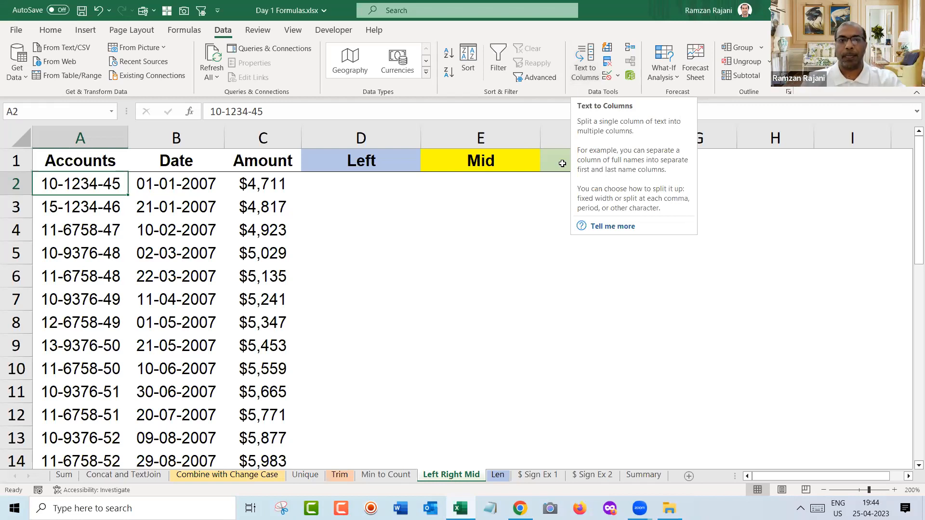
Enter a LEFT formula in D2 that extracts the first 2 characters of the account code in A2.
left_click(385, 186)
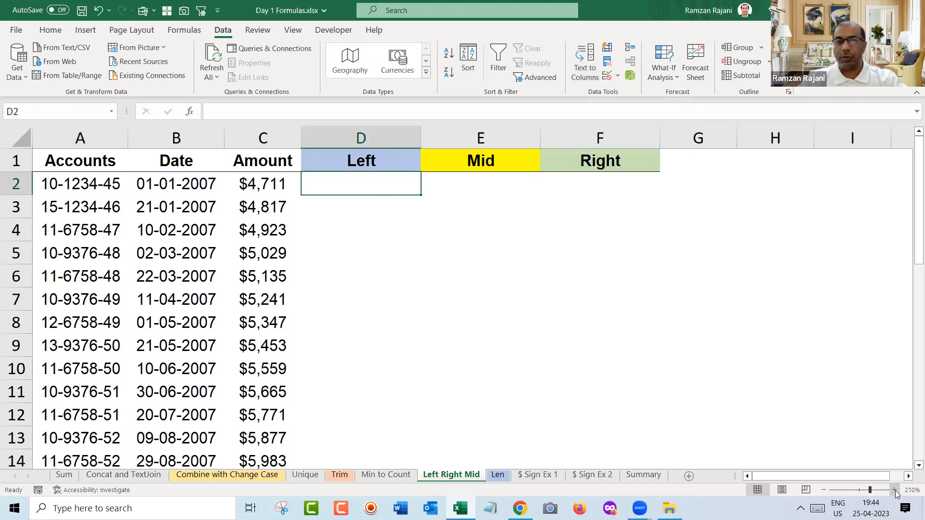
left_click(894, 489)
left_click(895, 489)
left_click(895, 490)
key("Up")
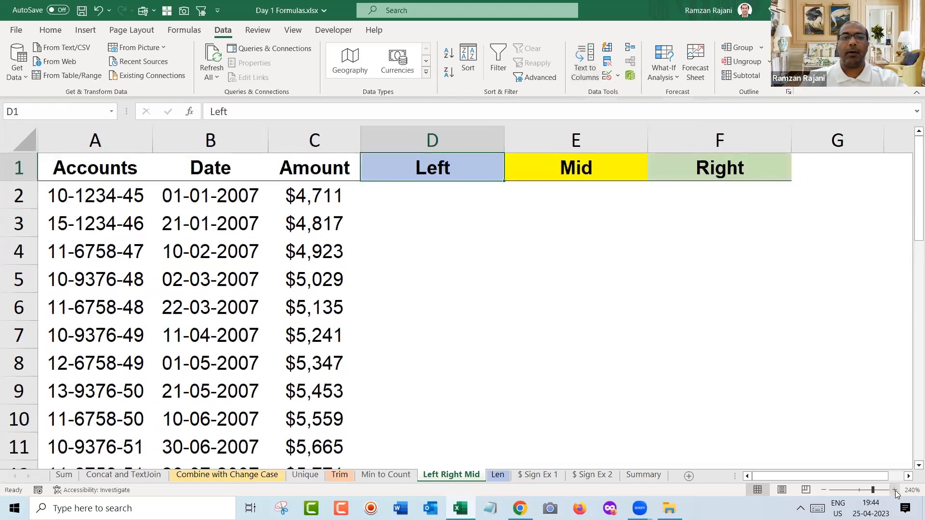
key("Down")
type("=le")
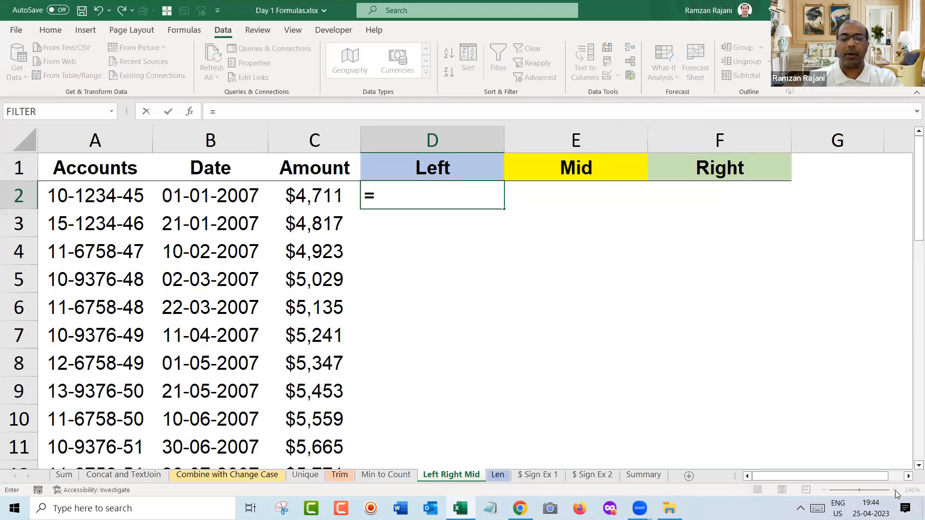
key("Tab")
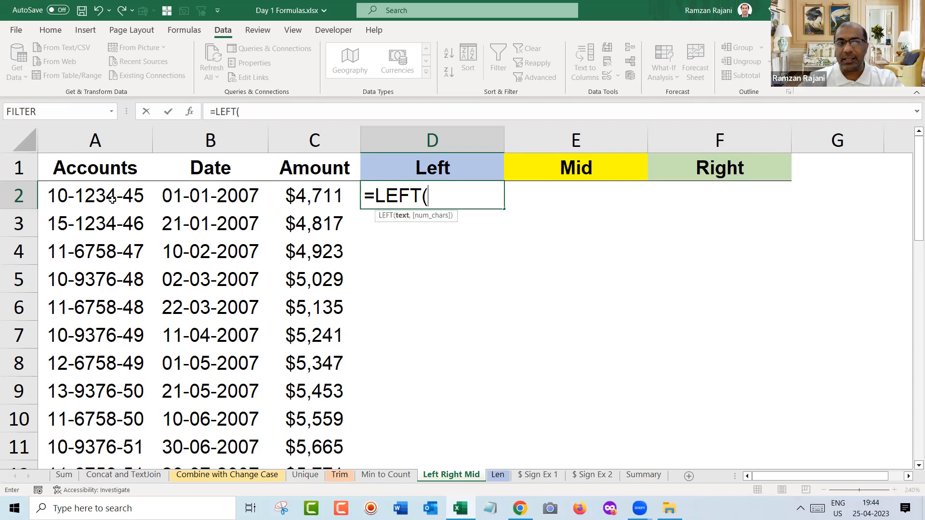
left_click(113, 199)
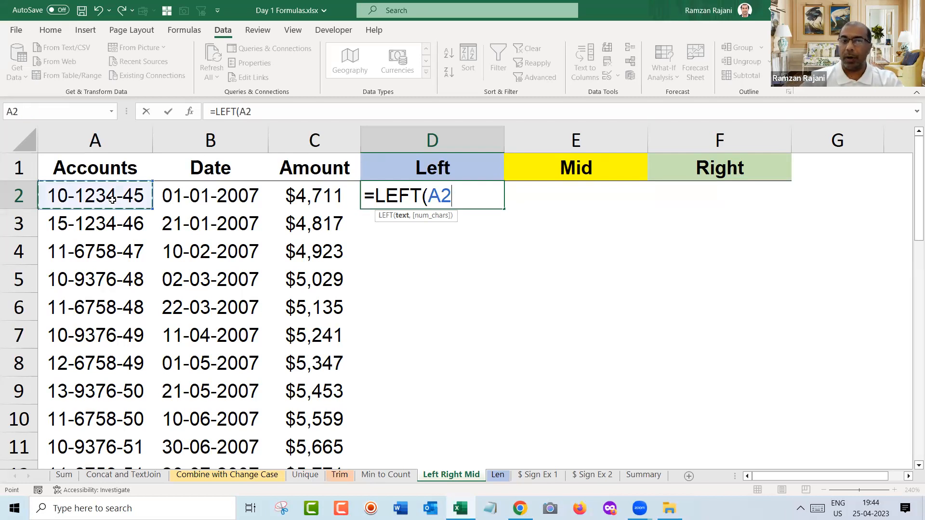
type(",")
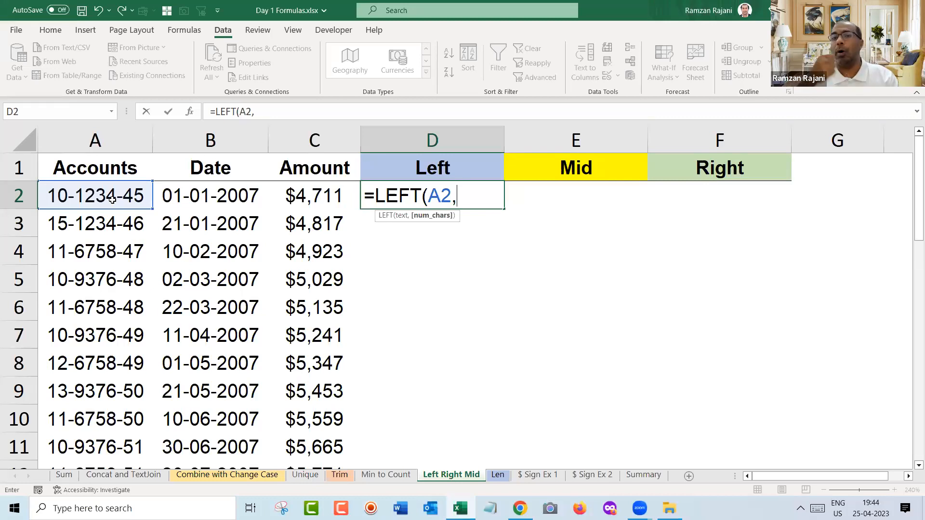
type("2")
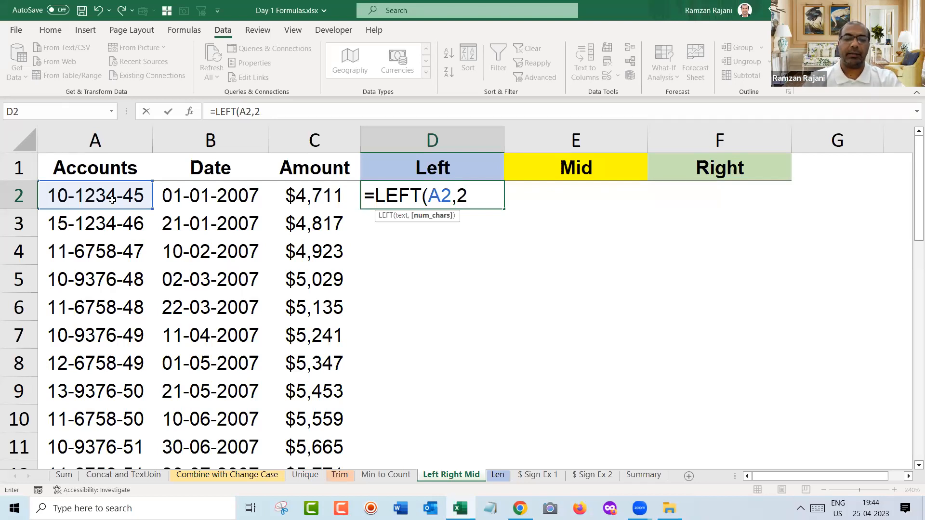
type(")")
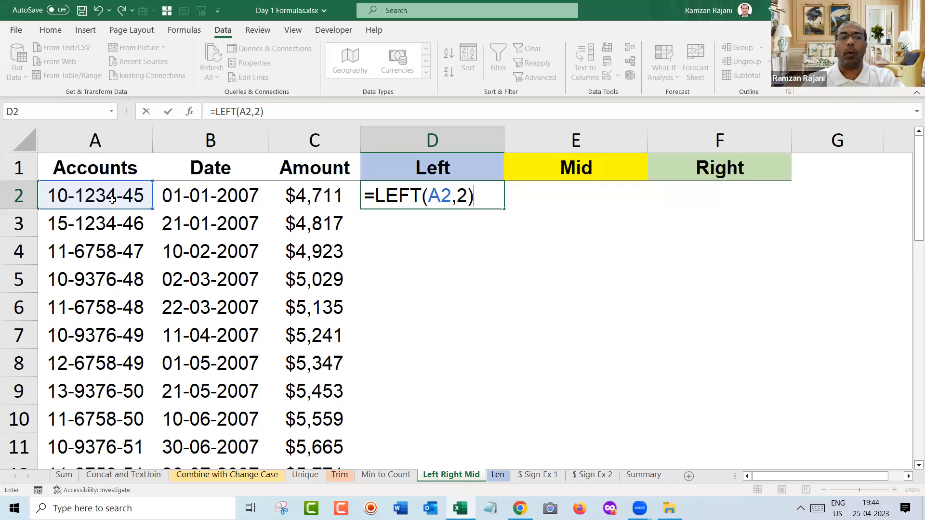
key("Return")
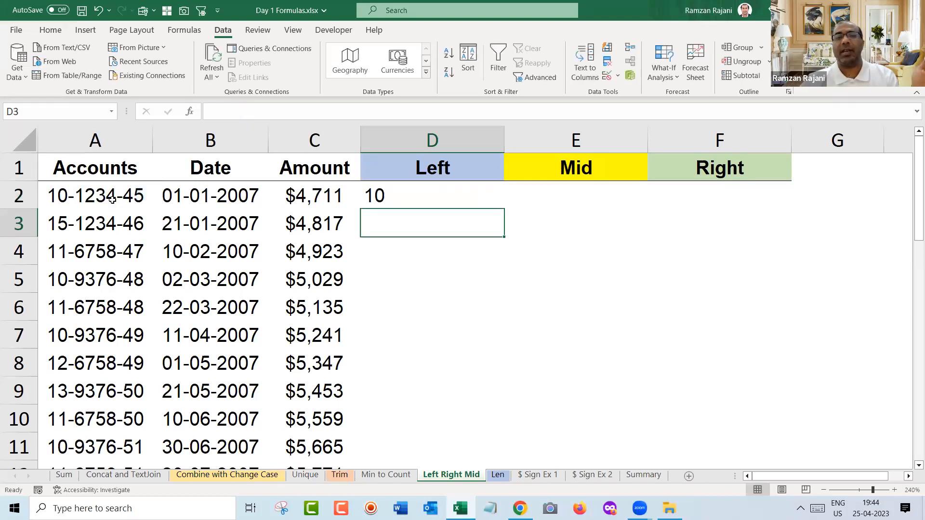
Fill the LEFT formula from D2 down the Left column and inspect its arguments in D2.
left_click(456, 199)
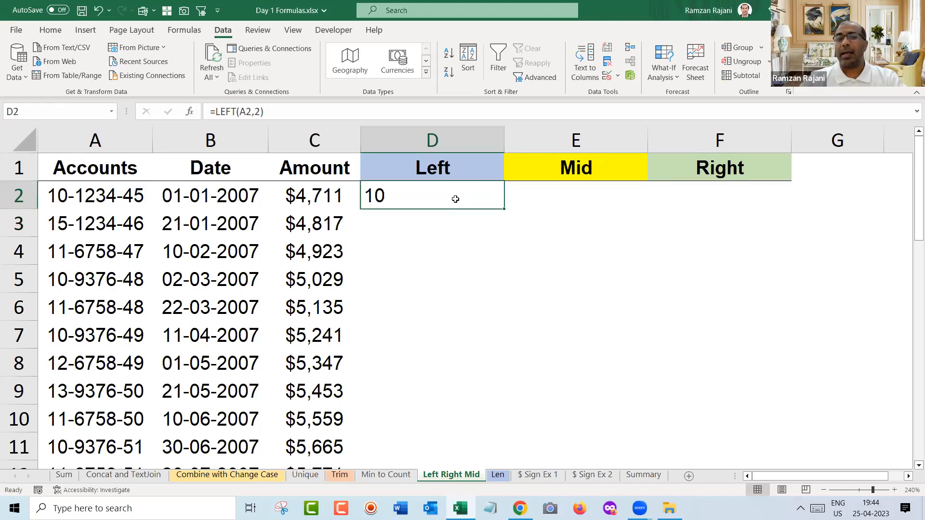
double_click(505, 209)
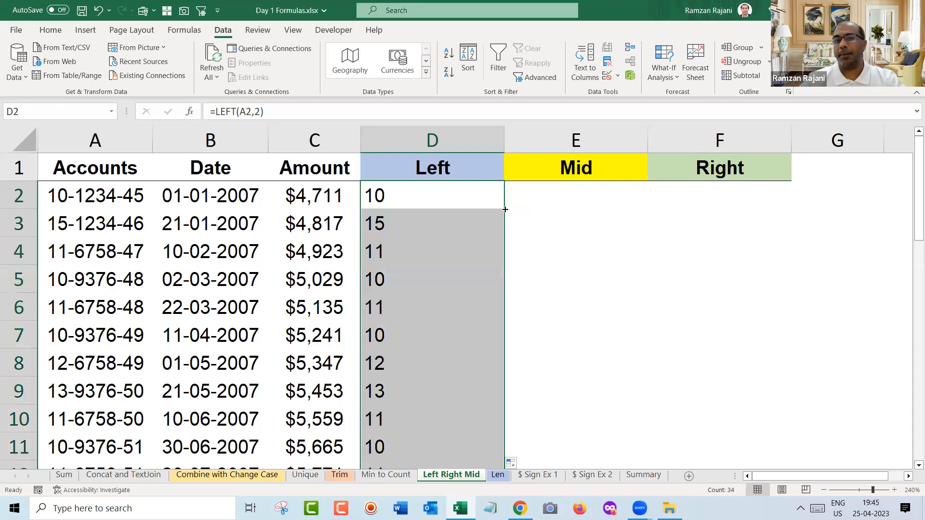
left_click(505, 209)
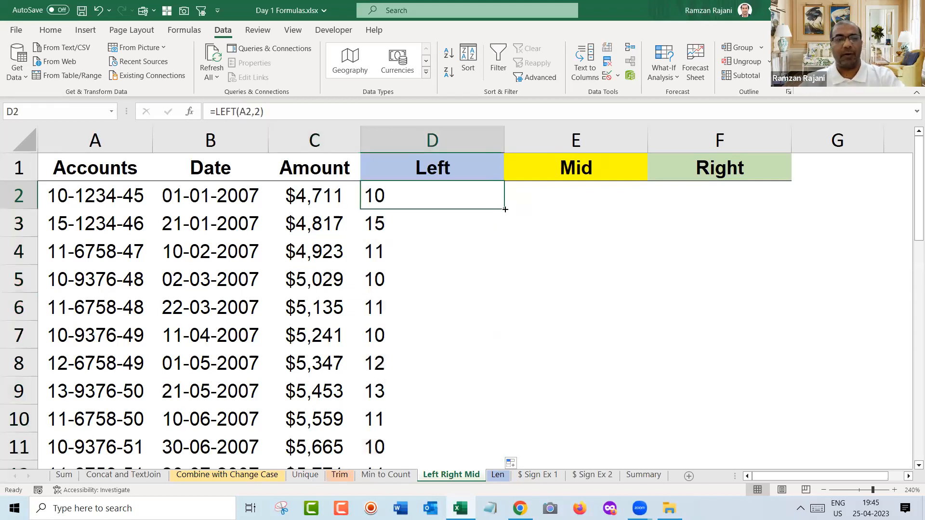
key("F2")
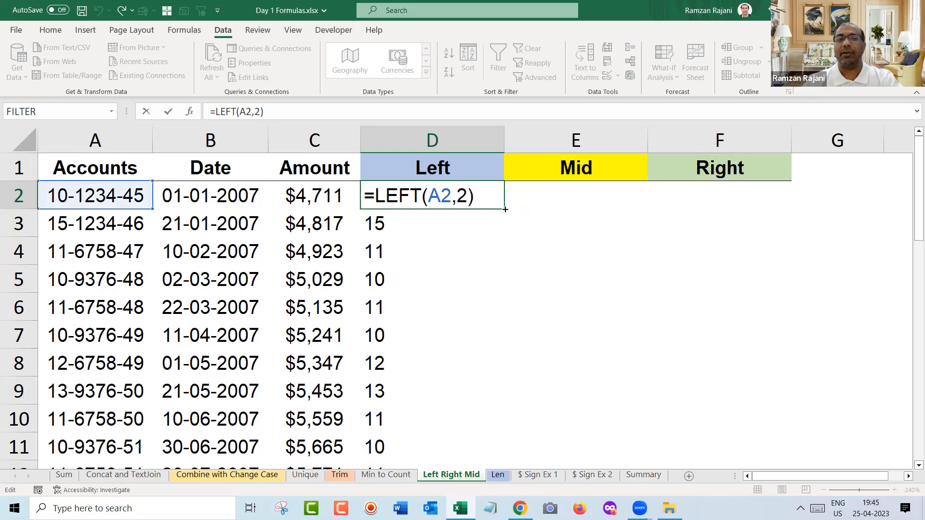
left_click(505, 209)
Clear the formulas in the Left column, enter 10 in D2 as the example and Flash Fill the column.
double_click(505, 209)
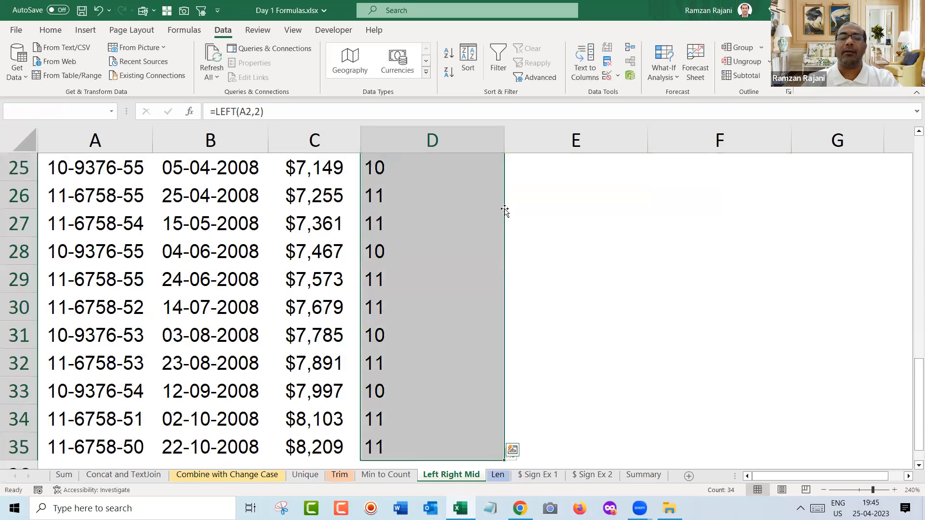
key("Delete")
key("Left")
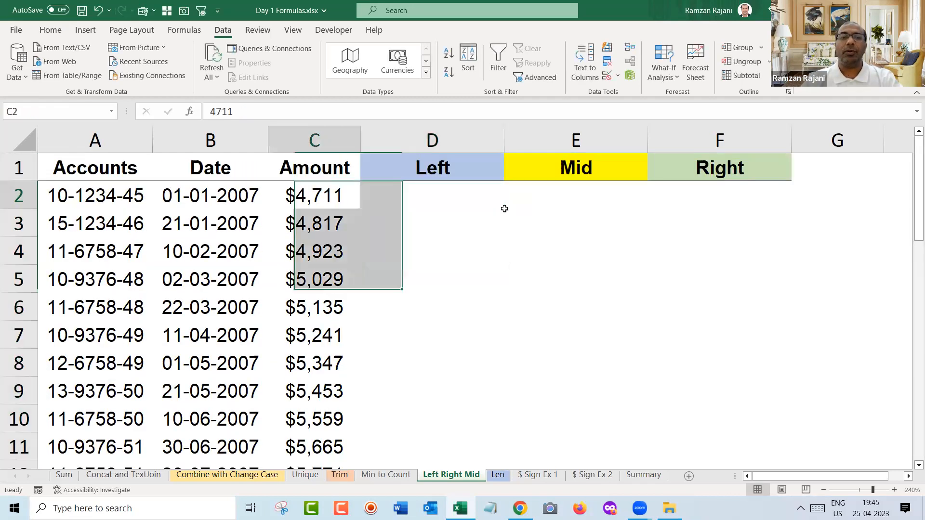
key("Right")
type("10")
key("Return")
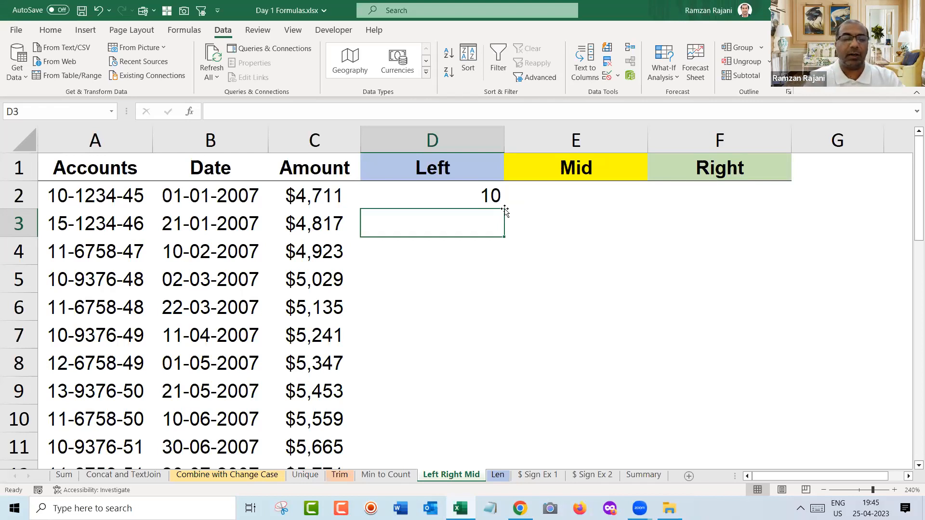
key("ctrl+e")
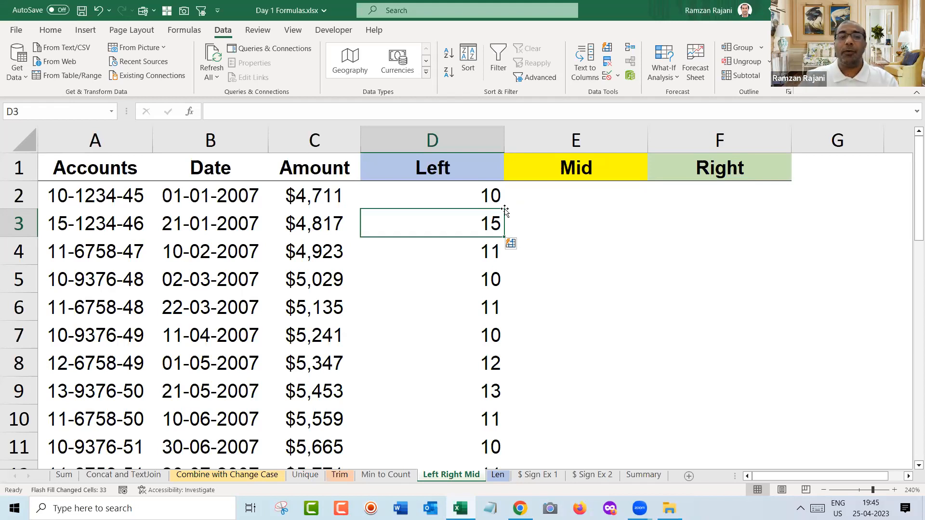
Enter 1234 in E2 as the example and Flash Fill the rest of the Mid column.
key("Up")
key("Right")
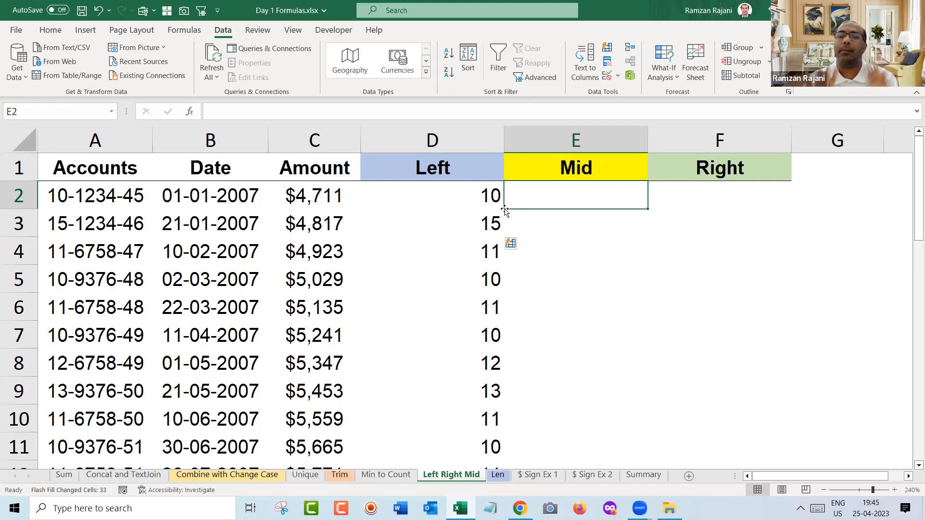
type("1234")
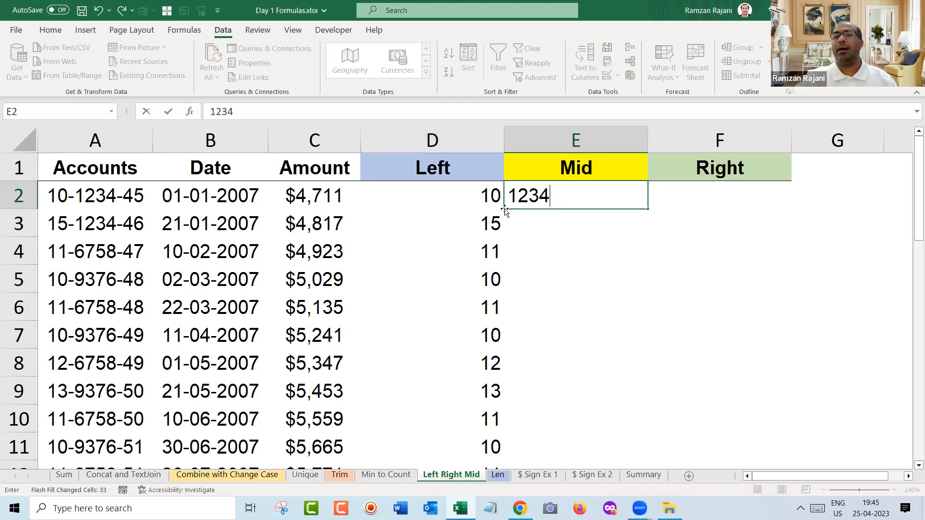
key("Return")
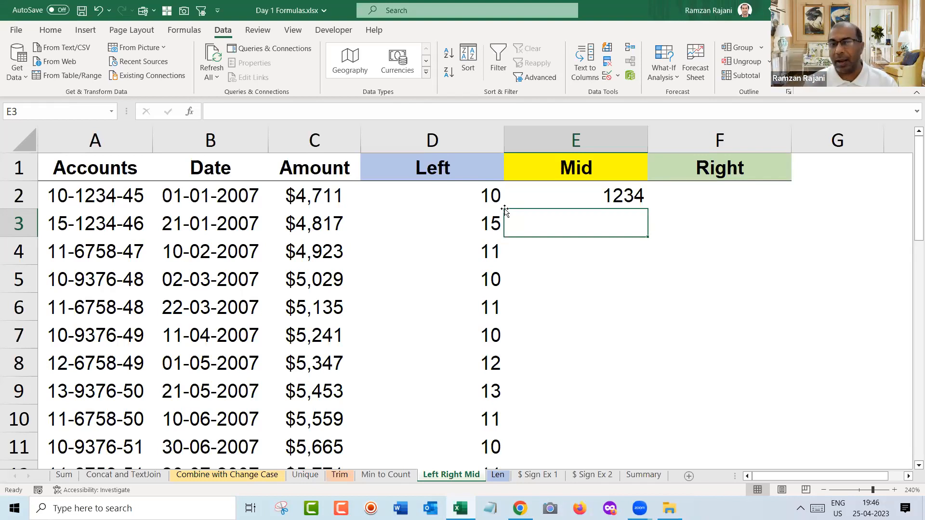
key("ctrl+e")
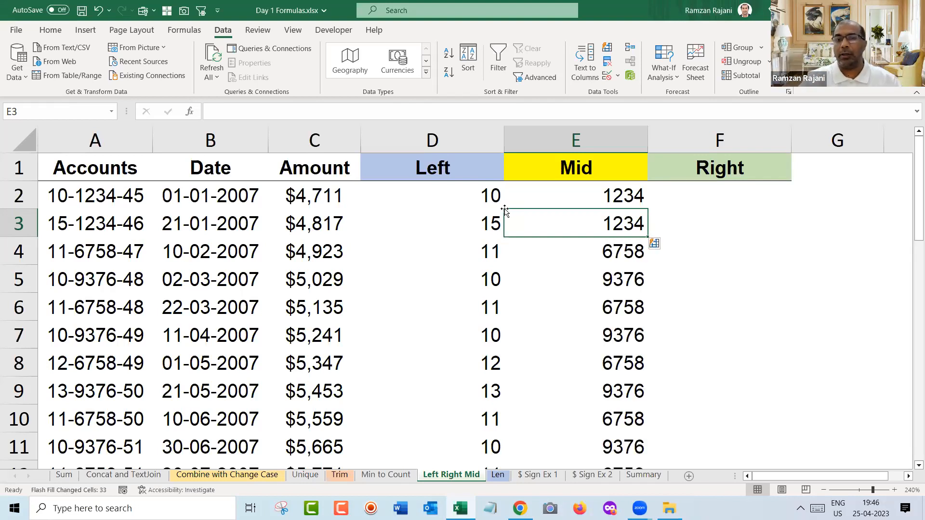
Enter 45 in F2 as the example and Flash Fill the rest of the Right column.
key("Right")
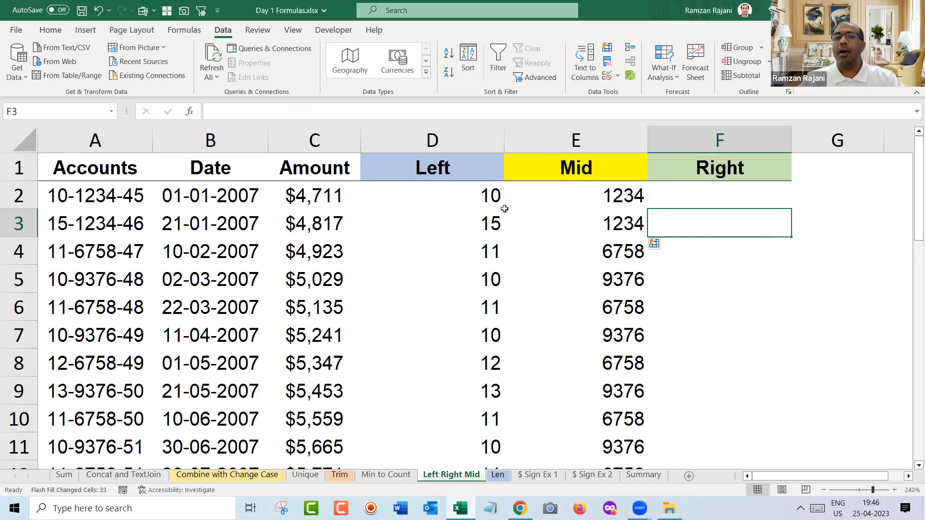
key("Up")
type("45")
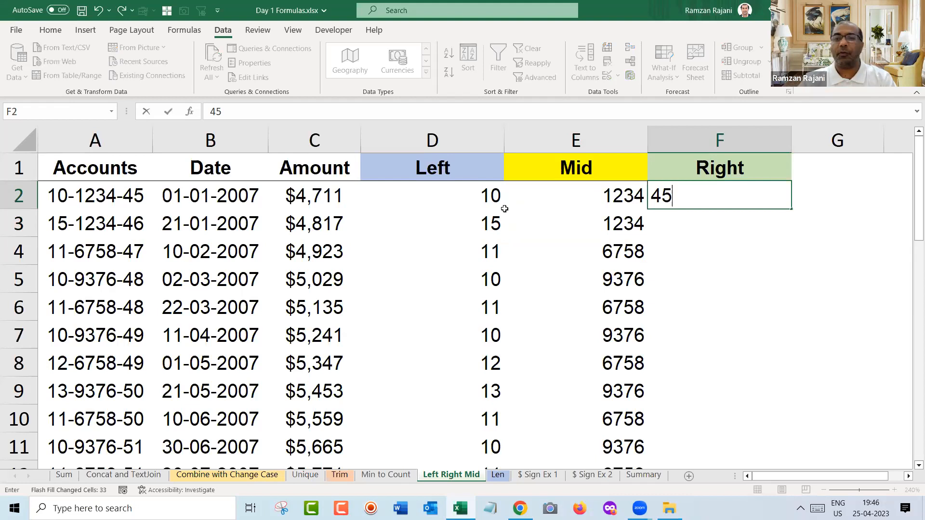
key("Return")
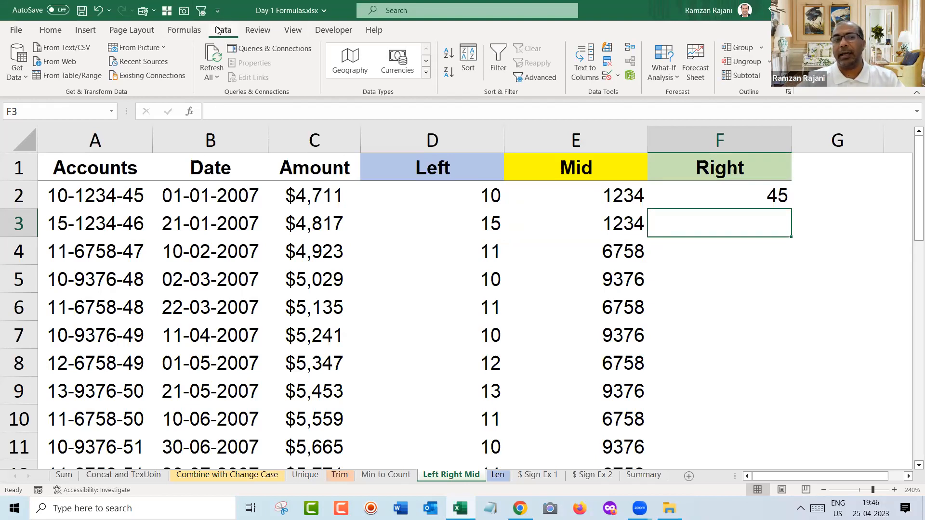
left_click(608, 49)
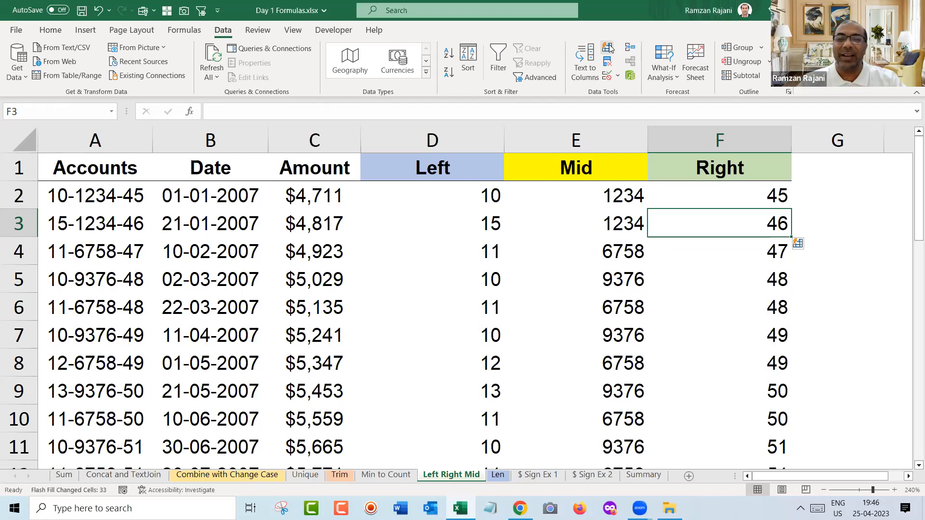
Clear all Flash Fill values below the Left, Mid and Right headers, rows 2 to 35.
key("Left")
key("Up")
key("shift+Right")
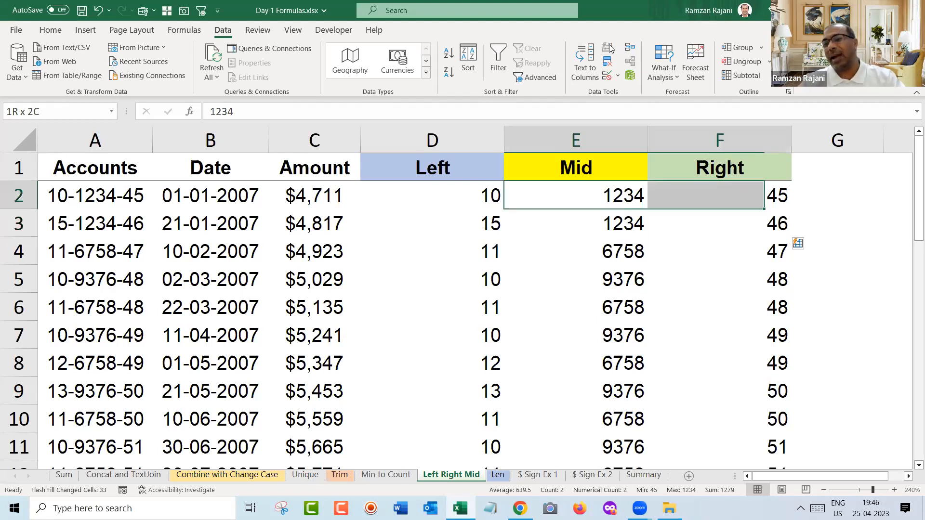
key("ctrl+shift+Down")
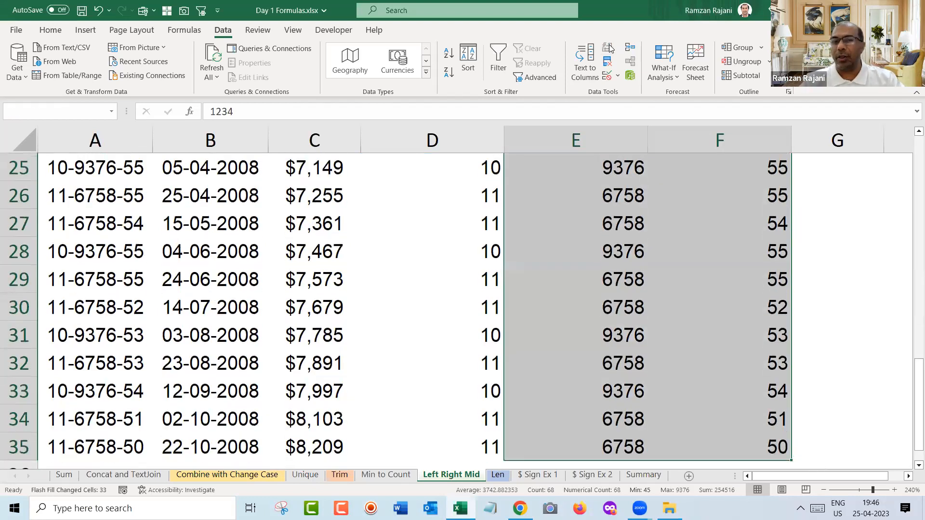
key("Delete")
key("Left")
key("ctrl+shift+Down")
key("Delete")
key("Up")
key("Down")
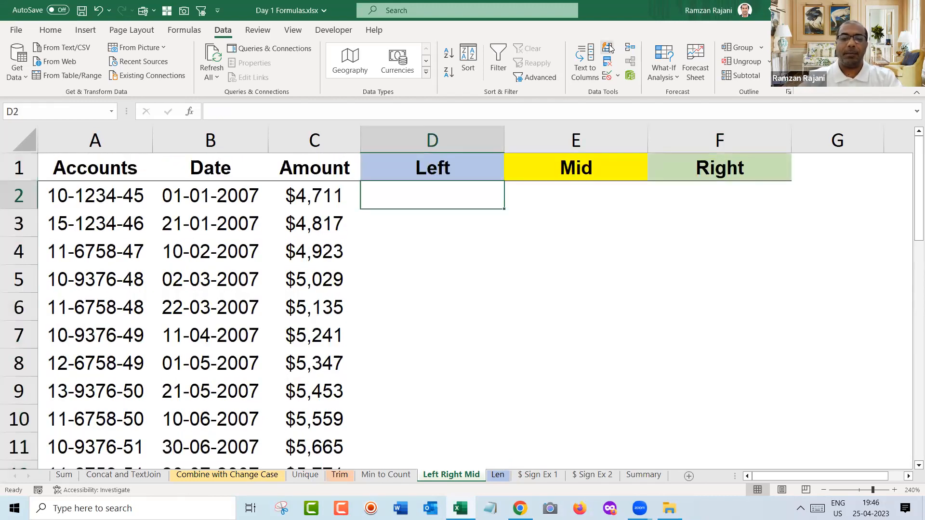
Enter =LEFT(A2,2) in D2 and fill the formula down the Left column to the last account row.
type("=left")
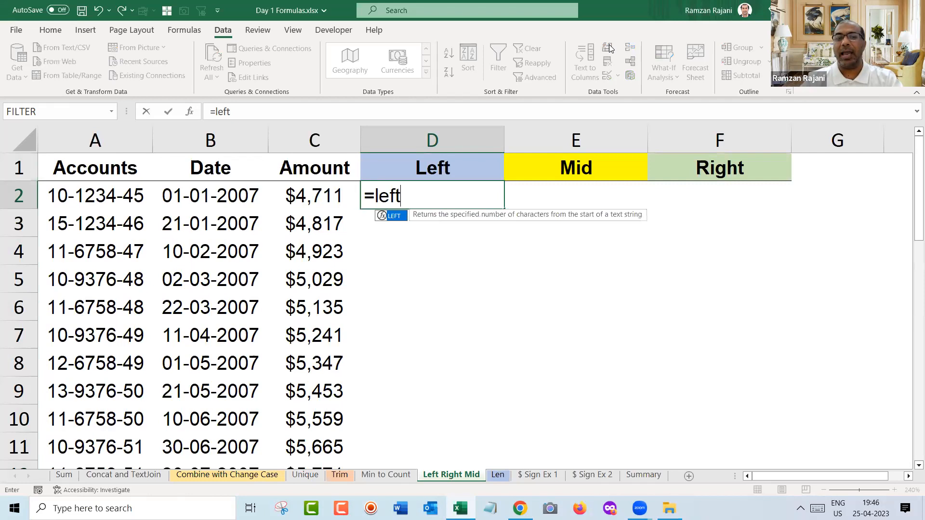
type("(")
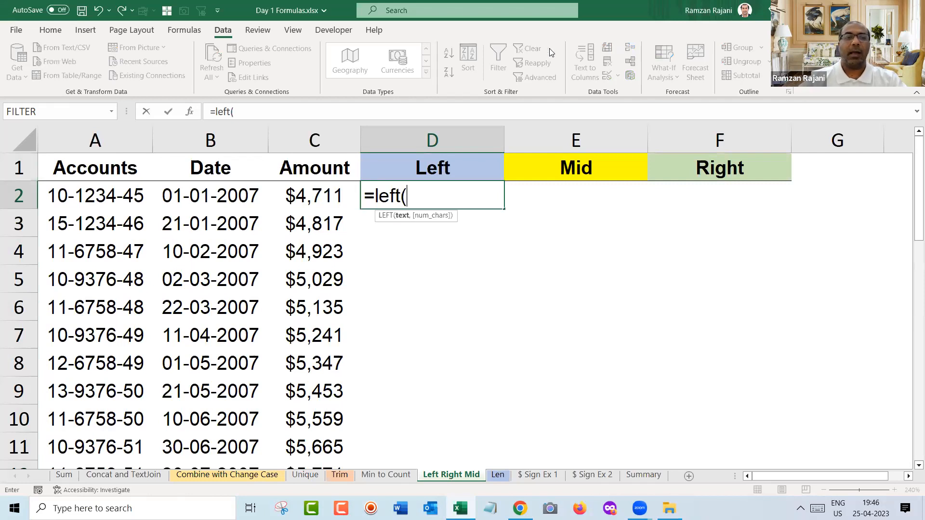
left_click(113, 195)
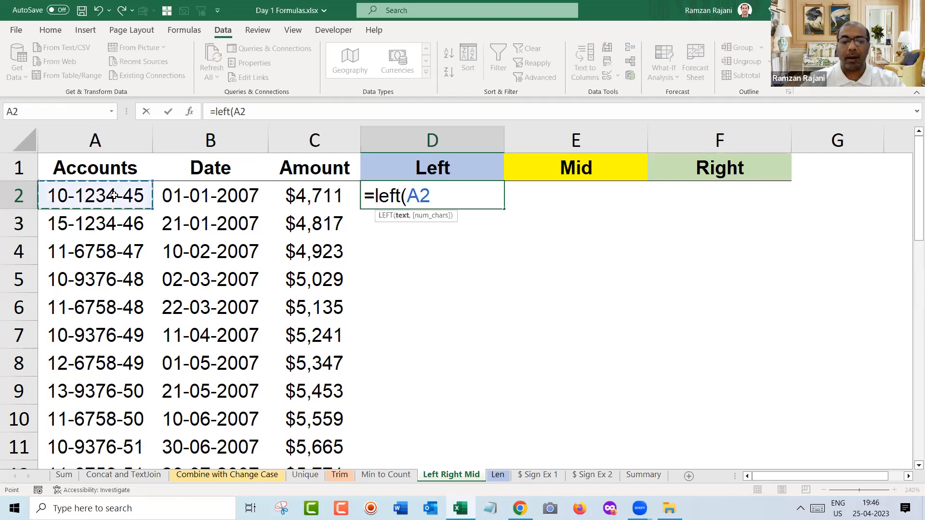
type(",2")
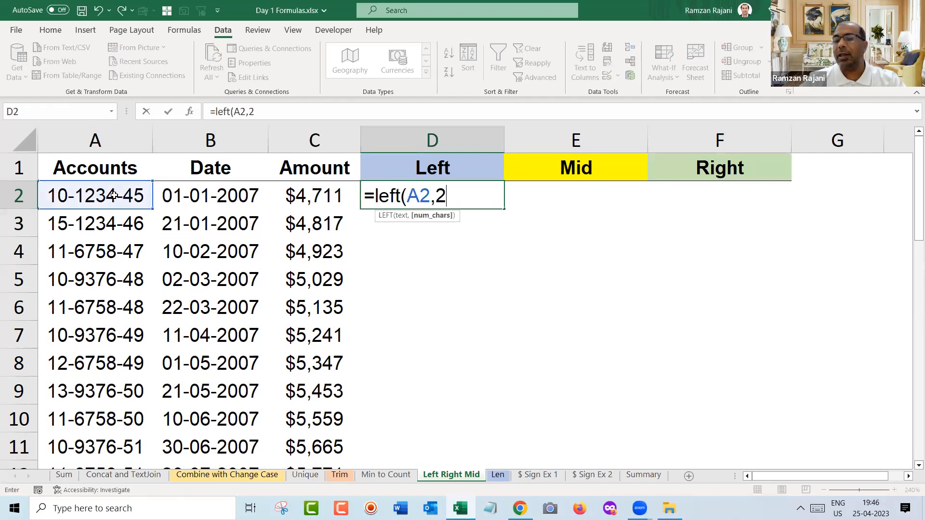
type(")")
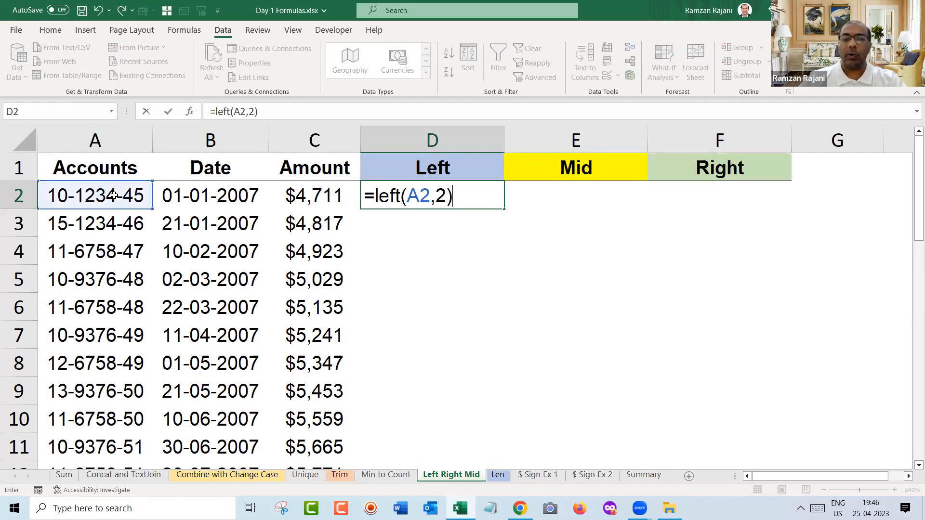
key("Return")
key("Up")
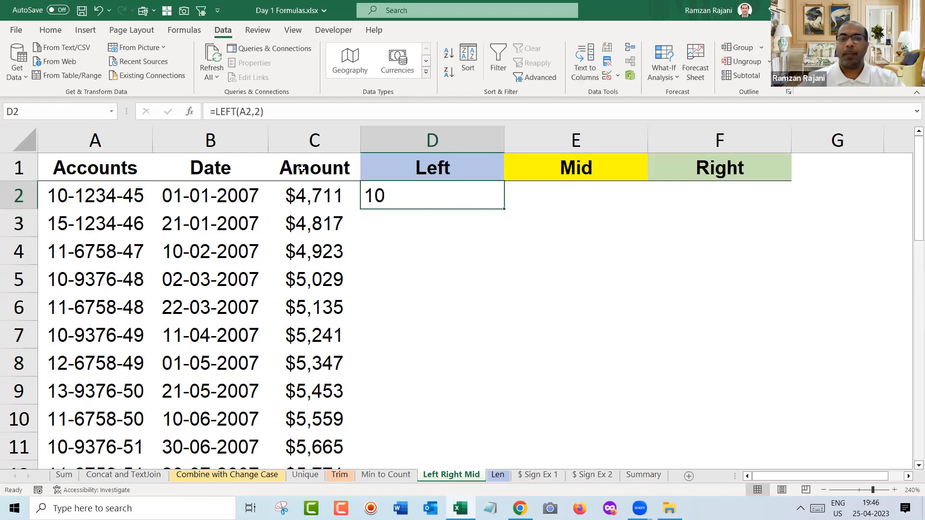
double_click(504, 208)
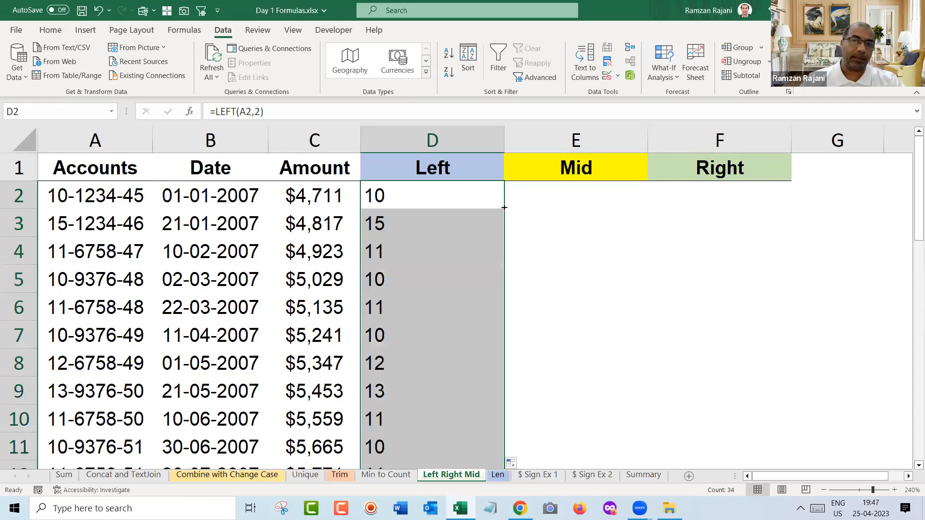
Enter =MID(A2,4,4) in E2 and fill the formula down the Mid column to the last account row.
key("Right")
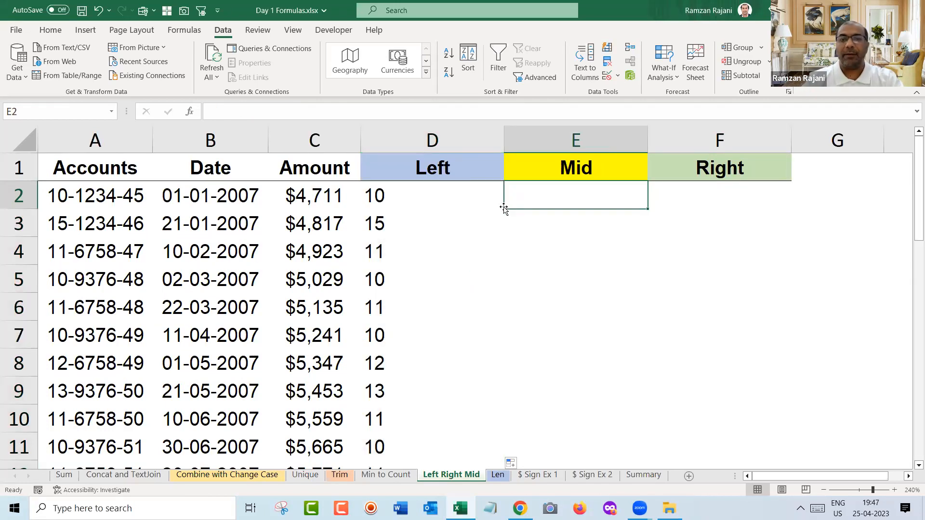
type("=mi")
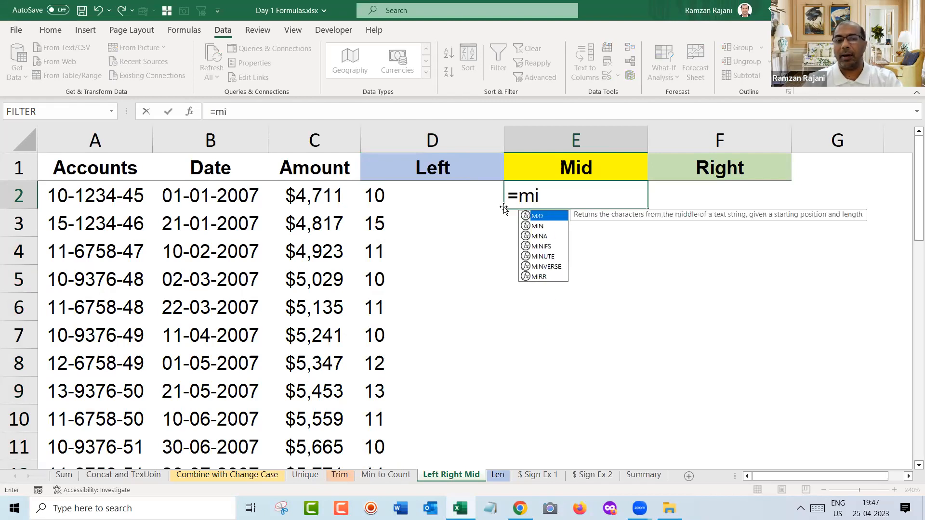
type("d")
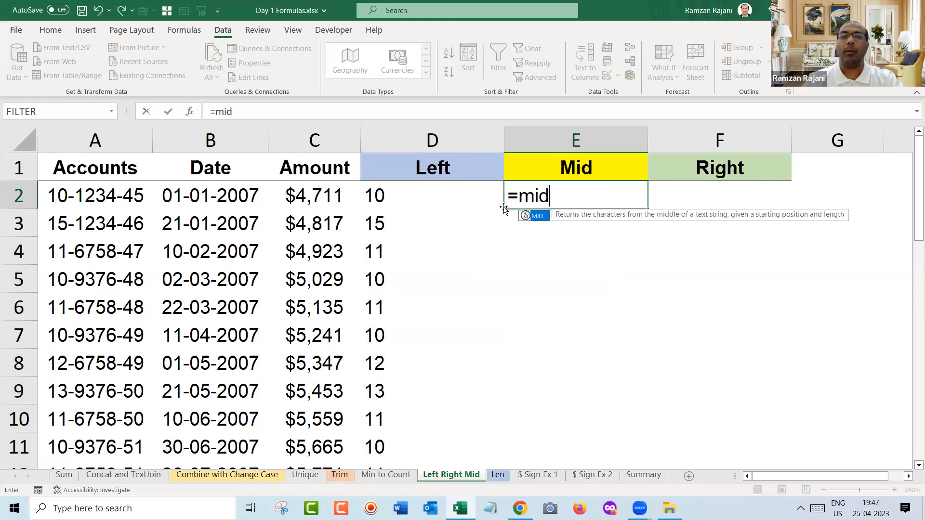
type("(")
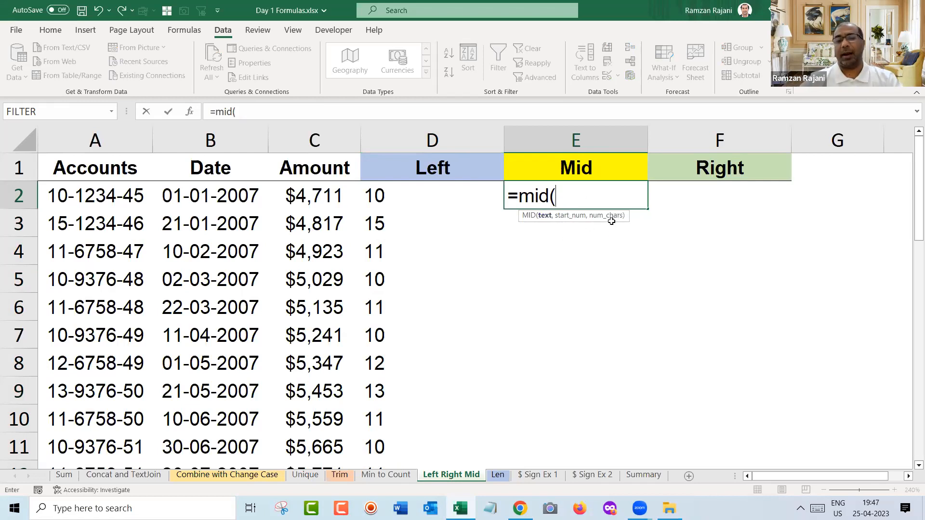
left_click(126, 196)
type(",")
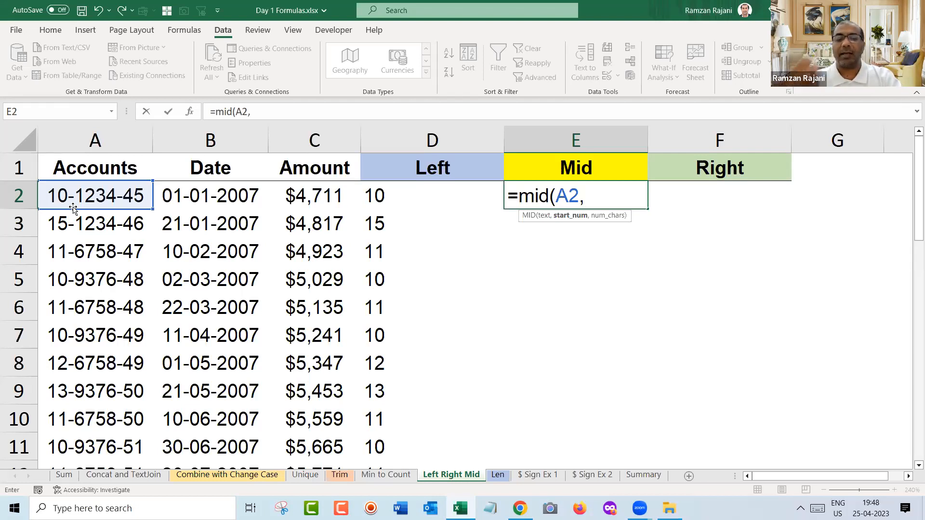
type("4")
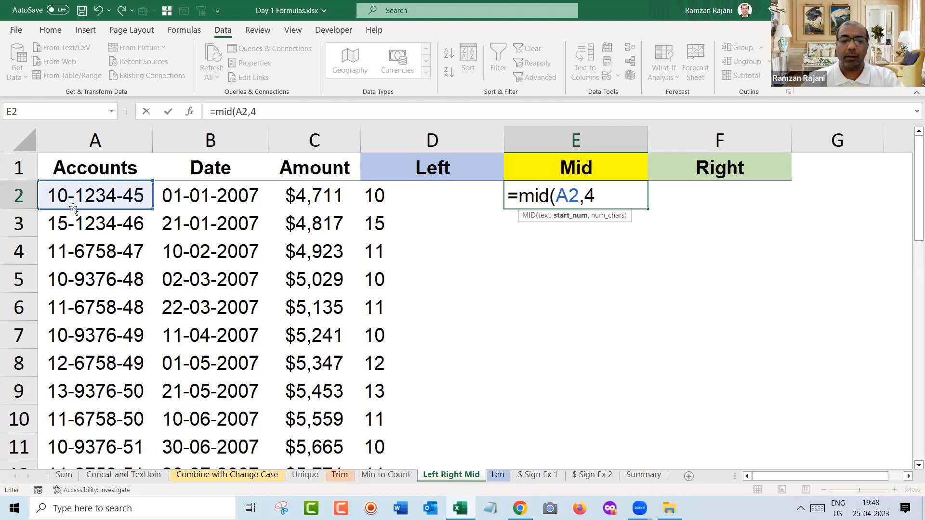
type(",")
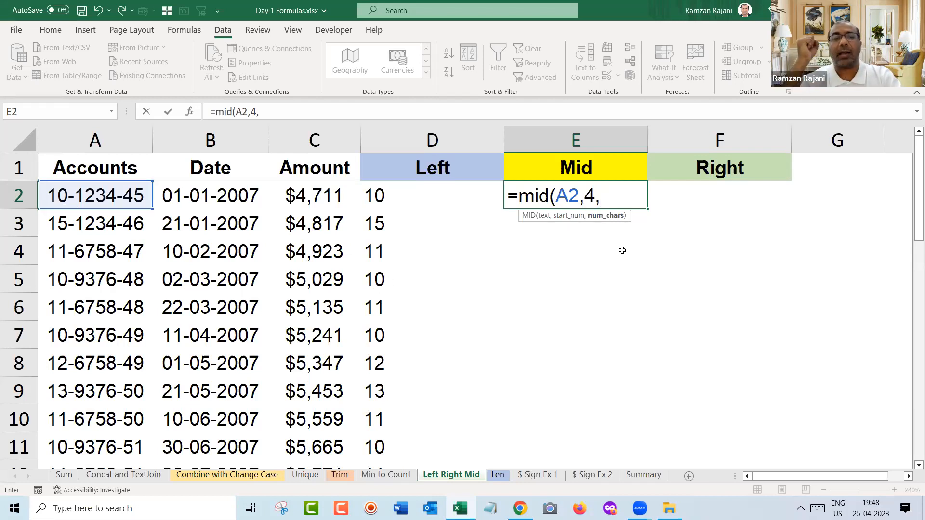
type("4")
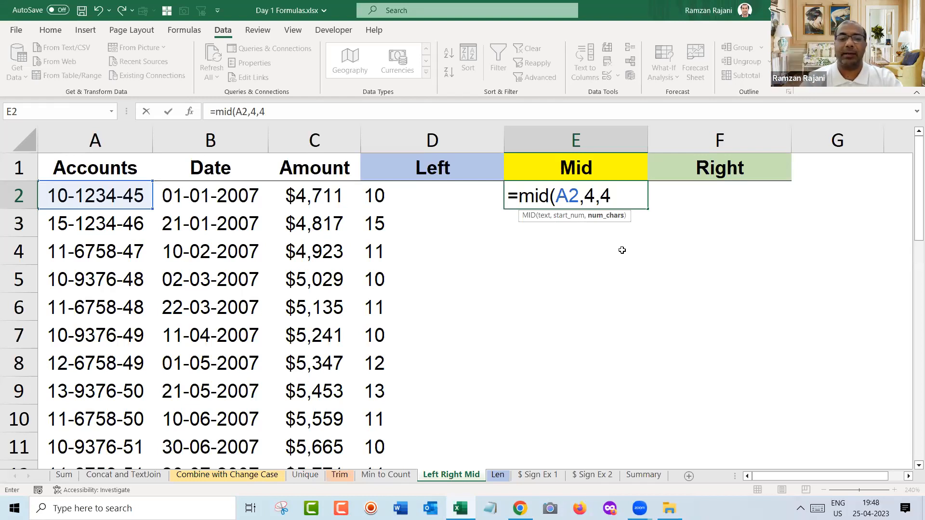
type(")")
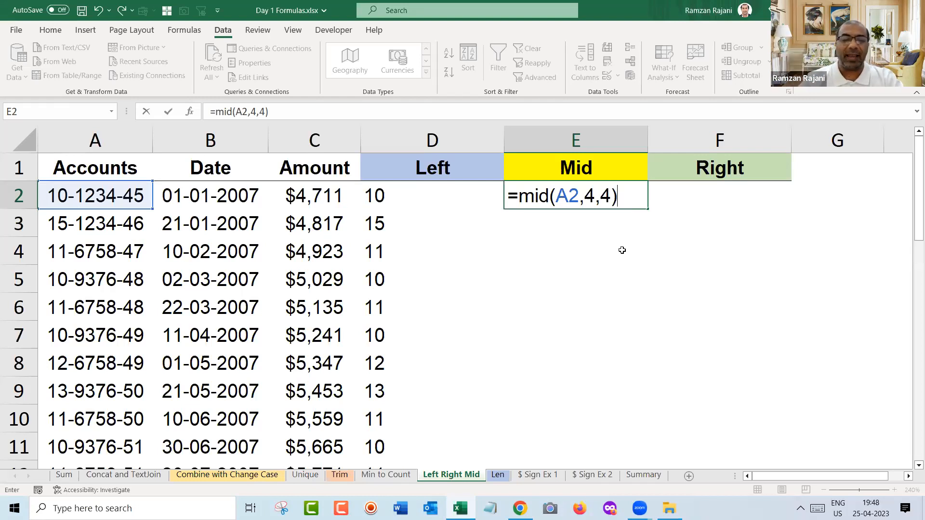
key("Return")
key("Up")
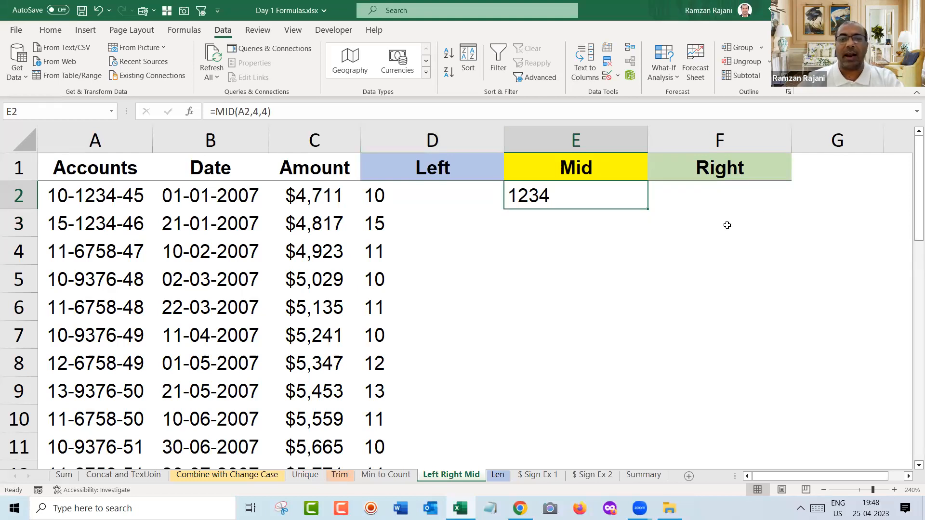
double_click(644, 209)
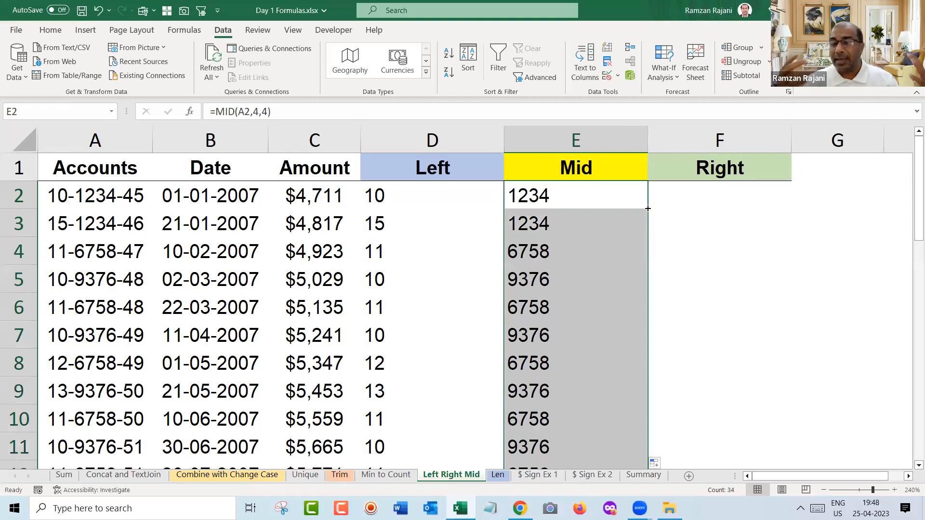
left_click(647, 209)
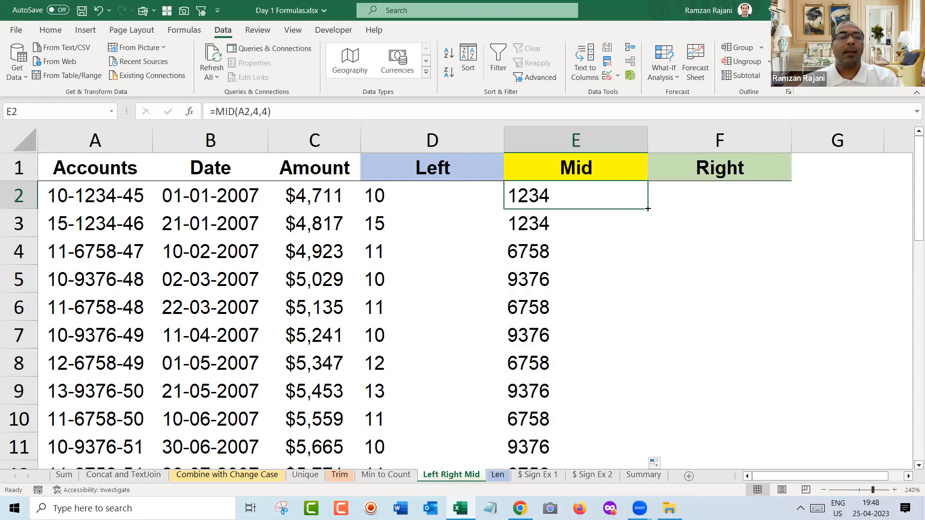
Enter =RIGHT(A2,2) in F2 and fill the formula down the Right column to the last account row.
key("Right")
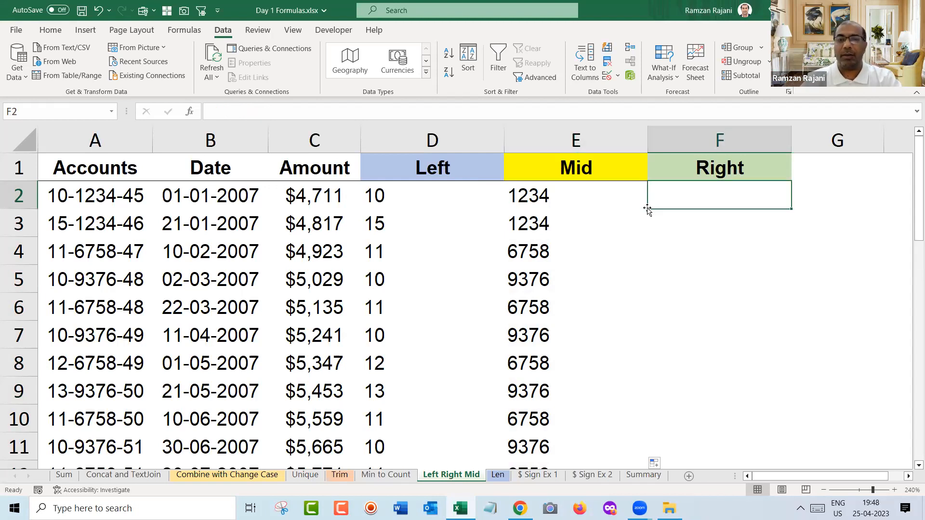
type("=right")
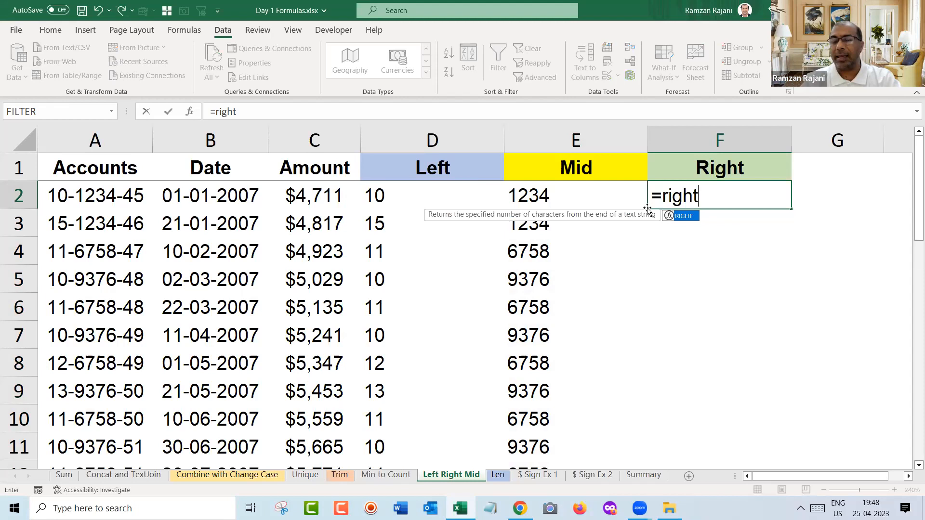
type("(")
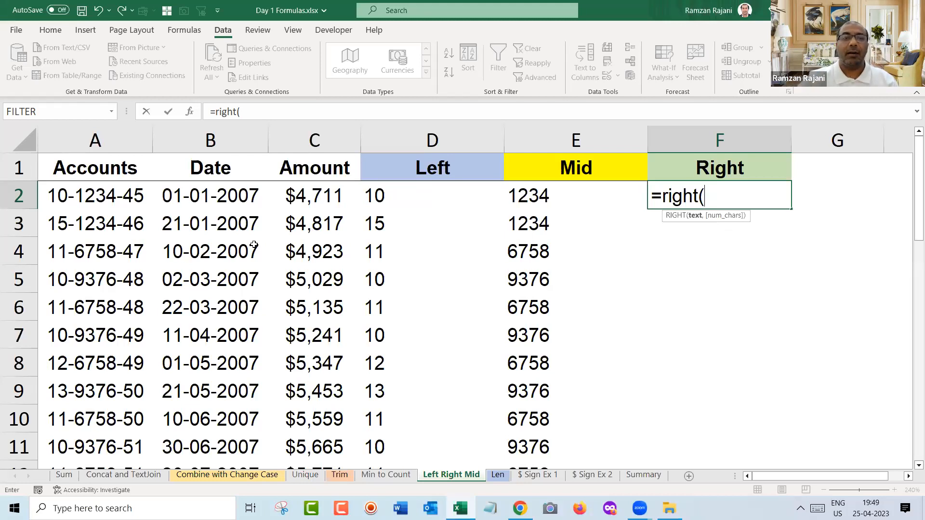
left_click(108, 199)
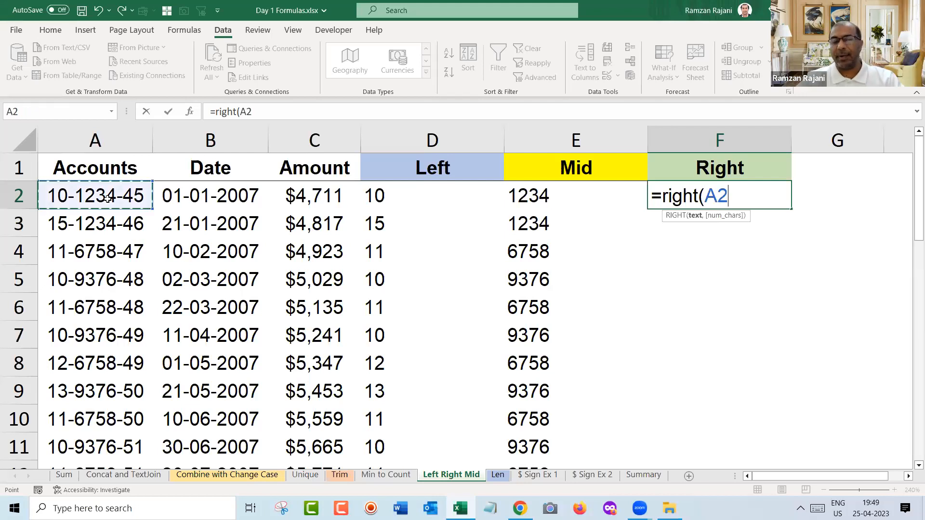
type(",")
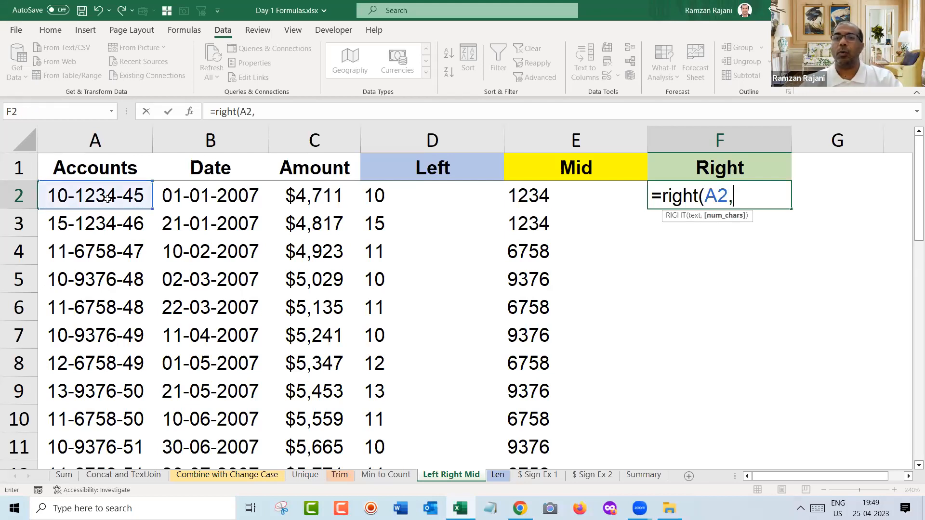
type("2)")
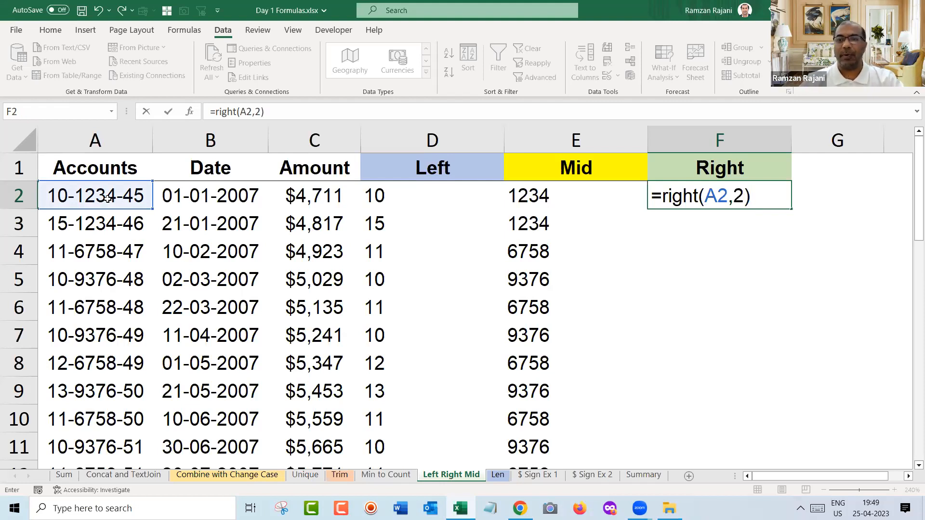
key("Return")
key("Up")
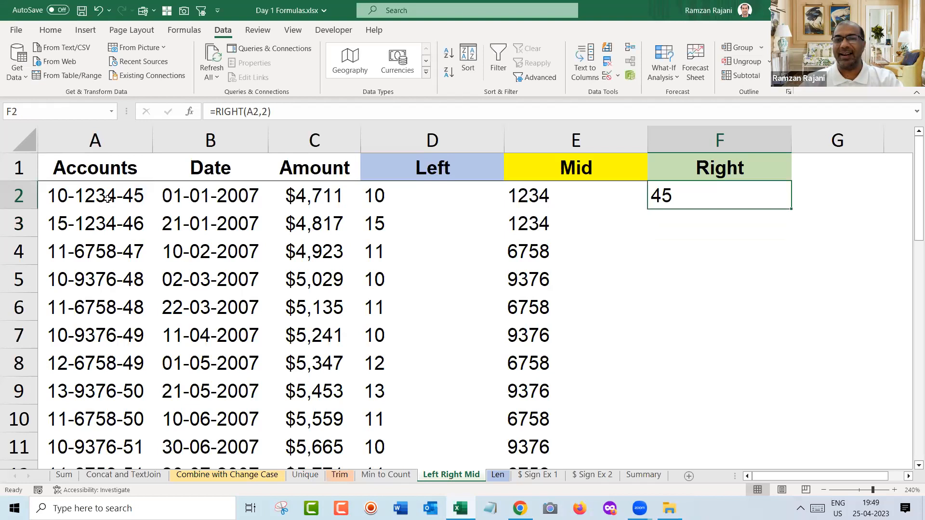
double_click(790, 210)
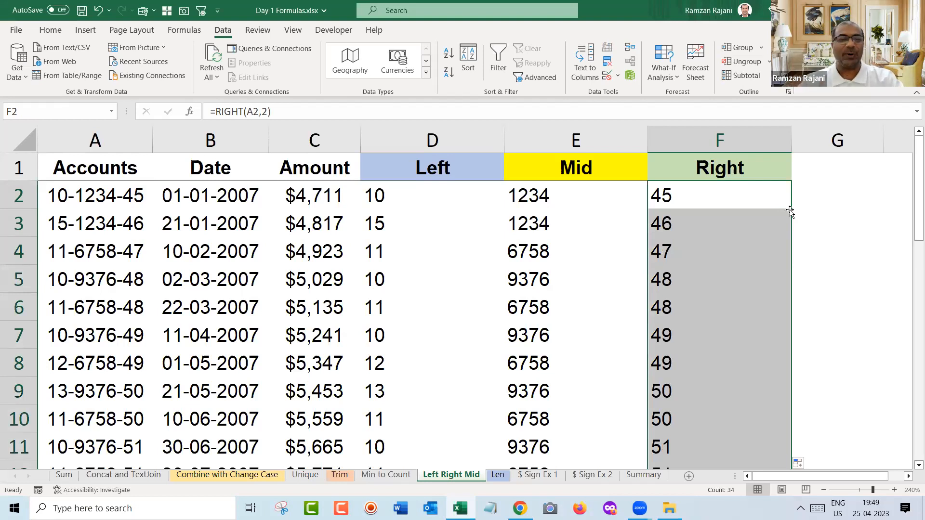
Insert a space before the equals sign of the LEFT formula in D2 to display it as text.
key("Left")
key("Left")
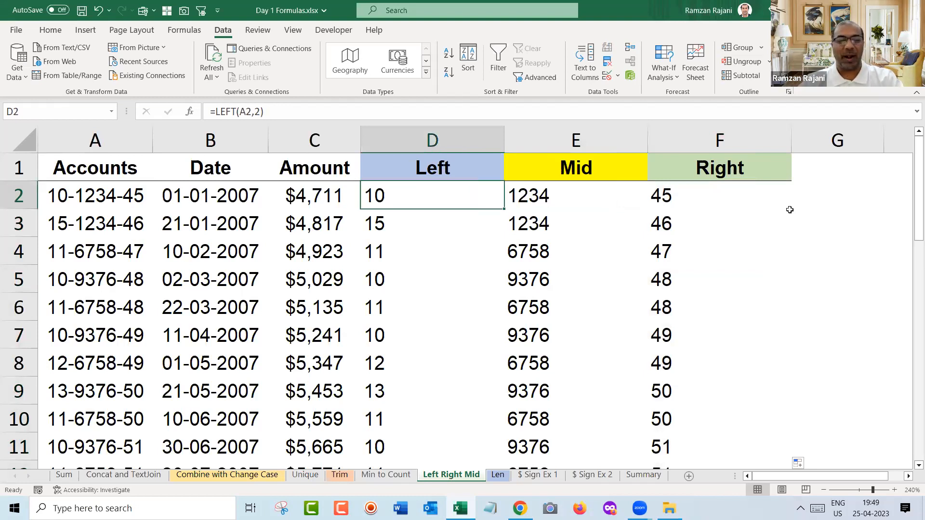
key("F2")
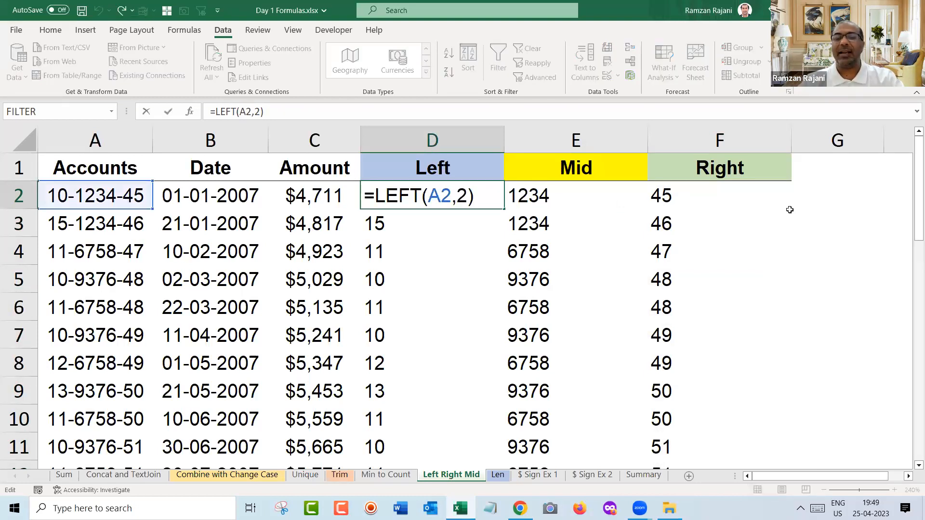
key("Left")
key("Left")
key("Left")
key("Left")
key("Left")
key("Left")
key("Left")
key("Left")
key("Left")
key("Left")
key("Left")
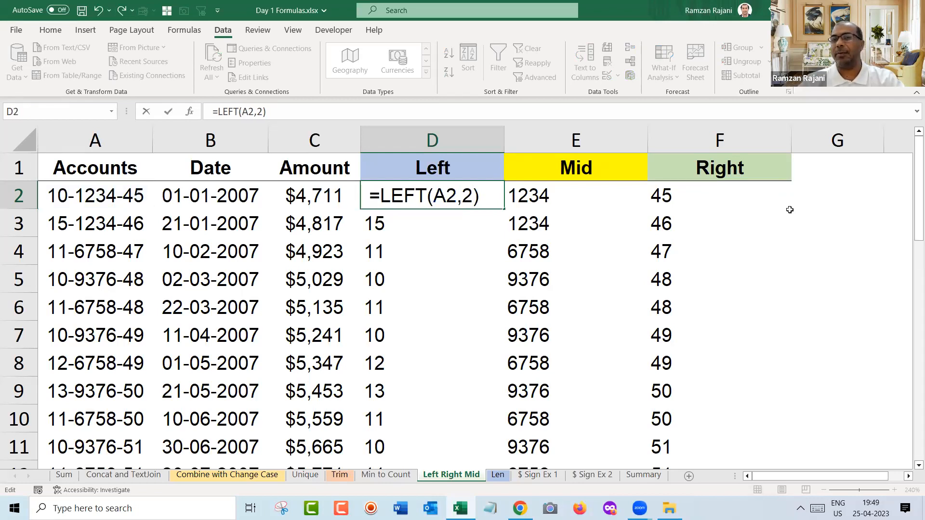
key("Return")
key("Up")
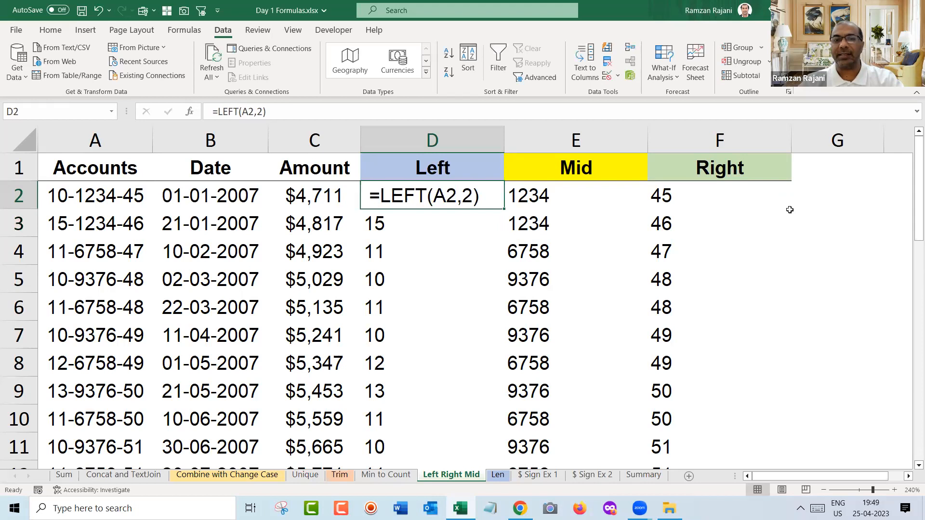
Insert a space before the equals sign of the MID formula in E2 to display it as text.
key("Right")
key("F2")
key("Left")
key("Left")
key("Left")
key("Left")
key("Left")
key("Left")
key("Left")
key("Left")
key("Left")
key("Left")
key("Left")
key("Left")
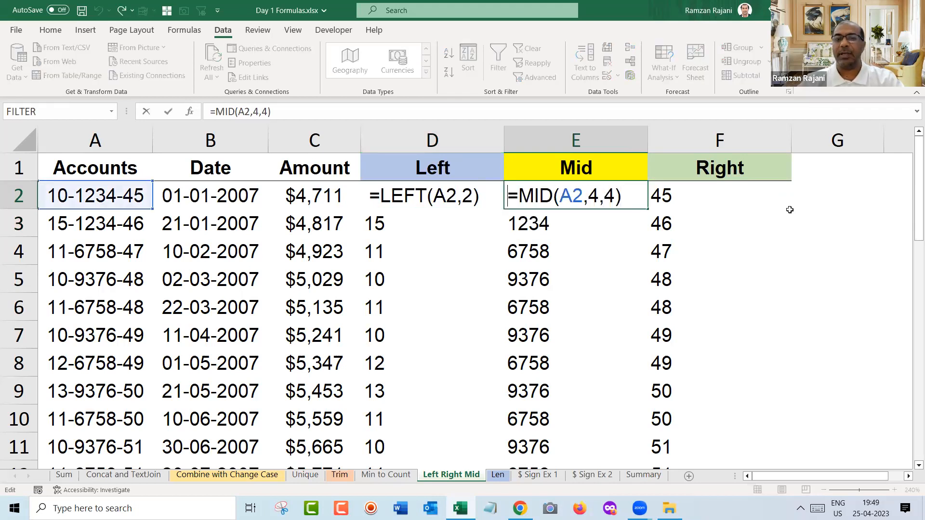
key("Return")
Insert a space before the equals sign of the RIGHT formula in F2 to display it as text.
key("Up")
key("Right")
key("F2")
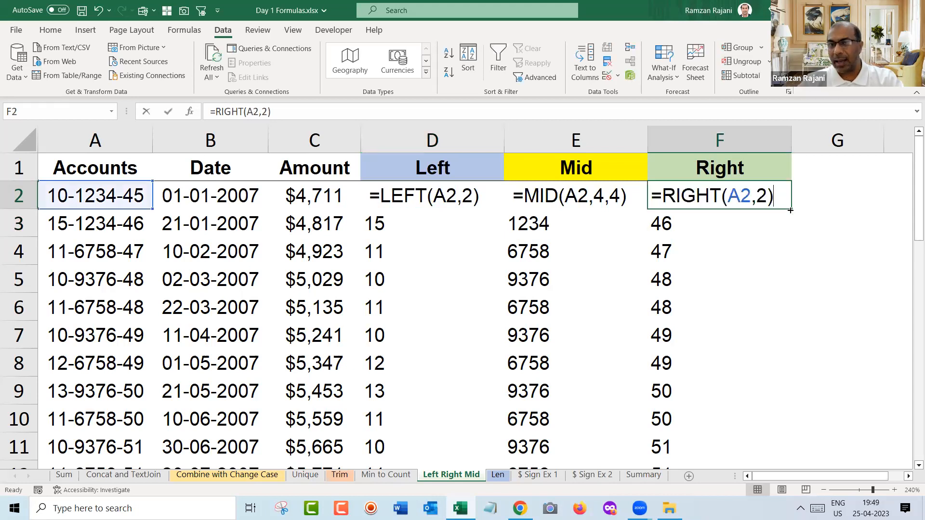
key("Left")
key("Left")
key("Left")
key("Left")
key("Left")
key("Left")
key("Left")
key("Left")
key("Left")
key("Left")
key("Left")
key("Left")
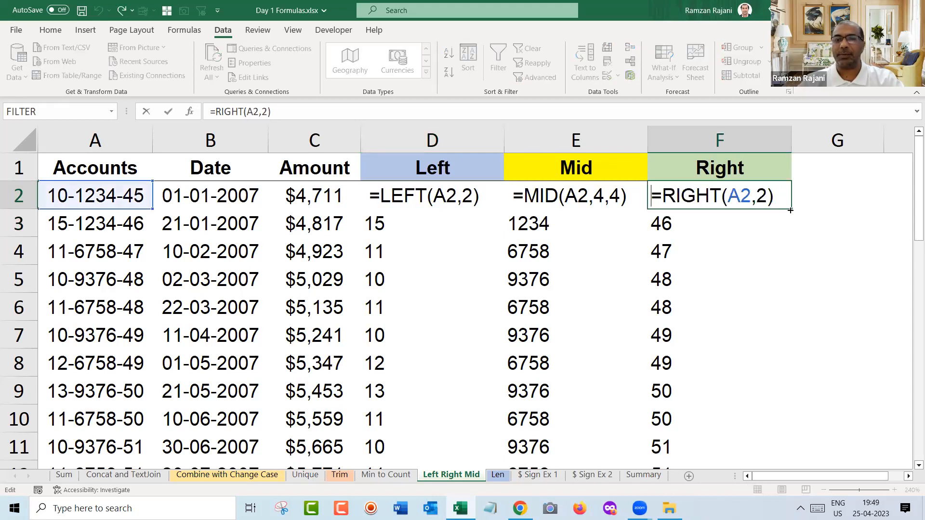
key("Return")
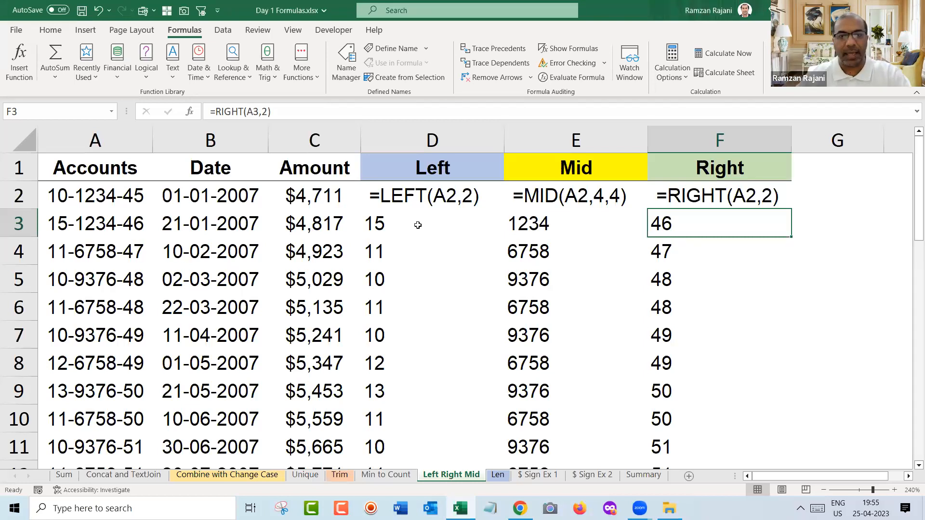
On the Len sheet, enter =LEN(A2) in B2 and fill the formula down the Length column for all mobile numbers.
key("ctrl+Page_Down")
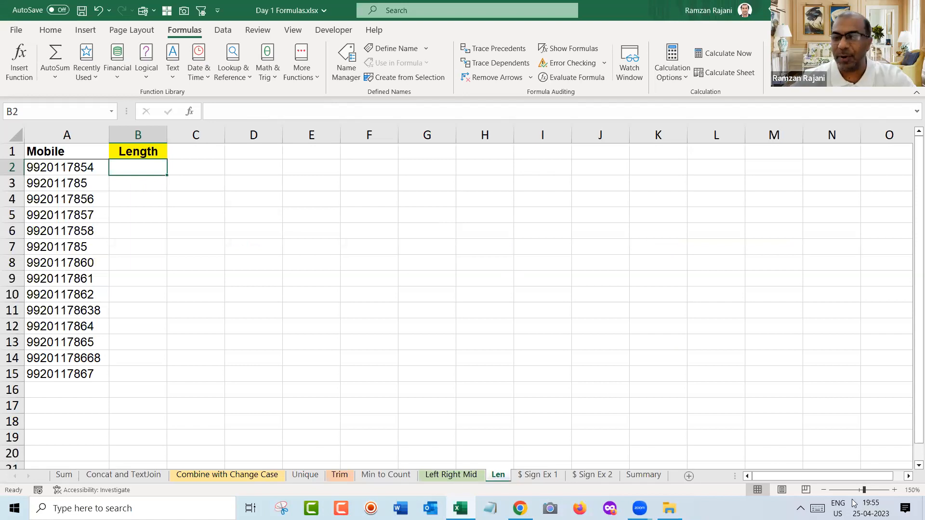
left_click_drag(864, 490, 870, 491)
key("Up")
key("Down")
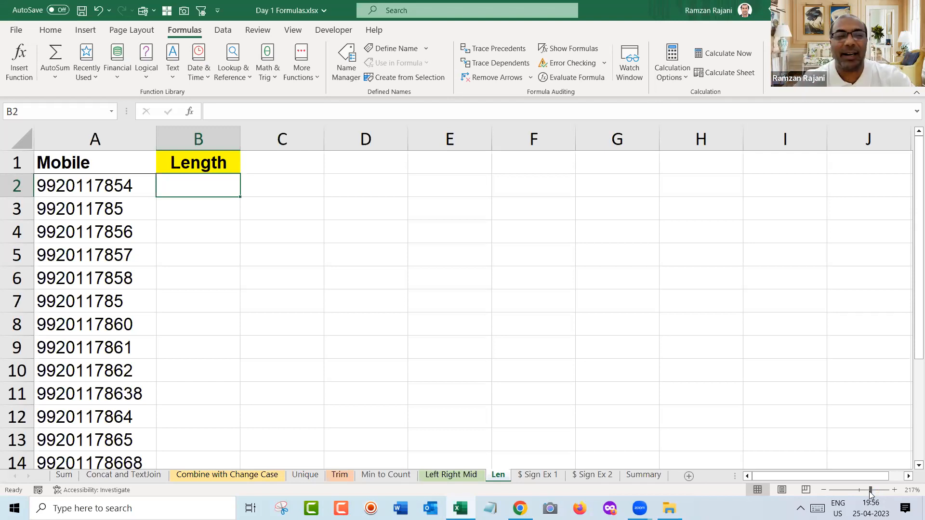
type("=")
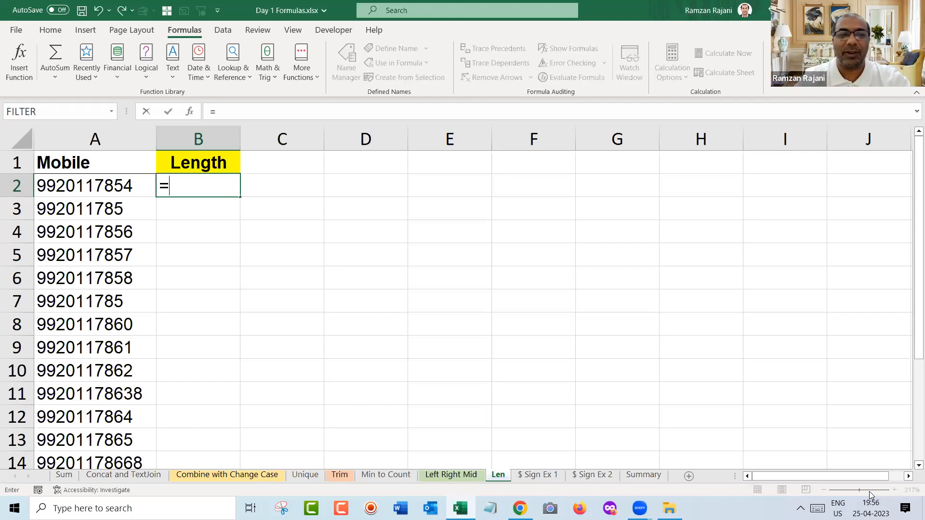
type("len(")
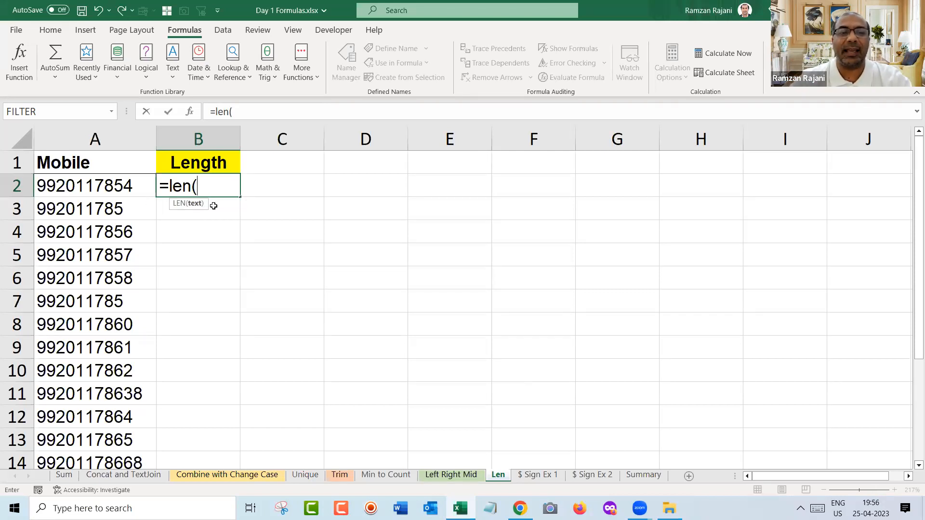
left_click(120, 186)
key("Return")
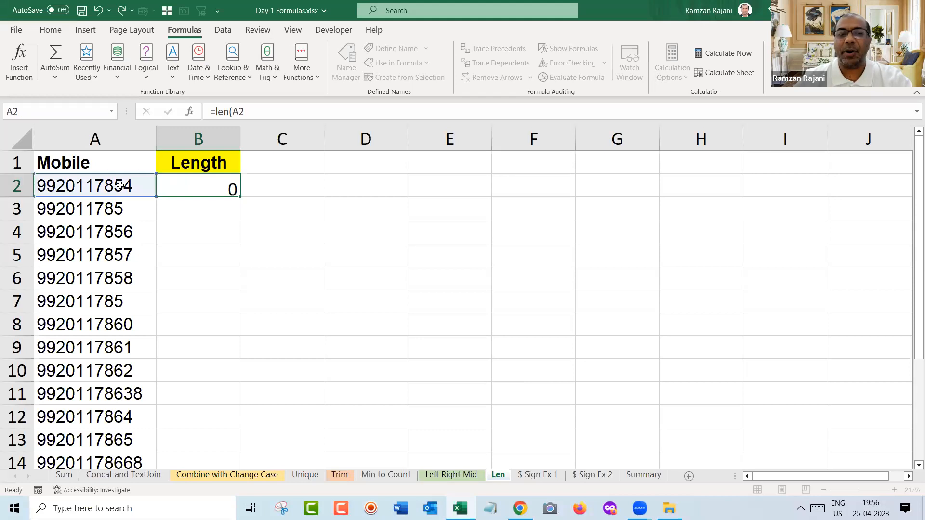
left_click(222, 189)
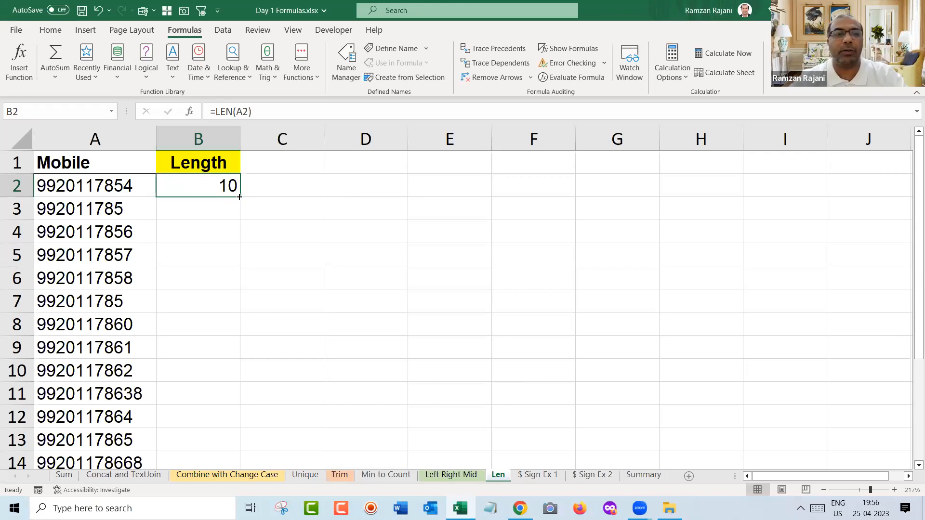
double_click(240, 197)
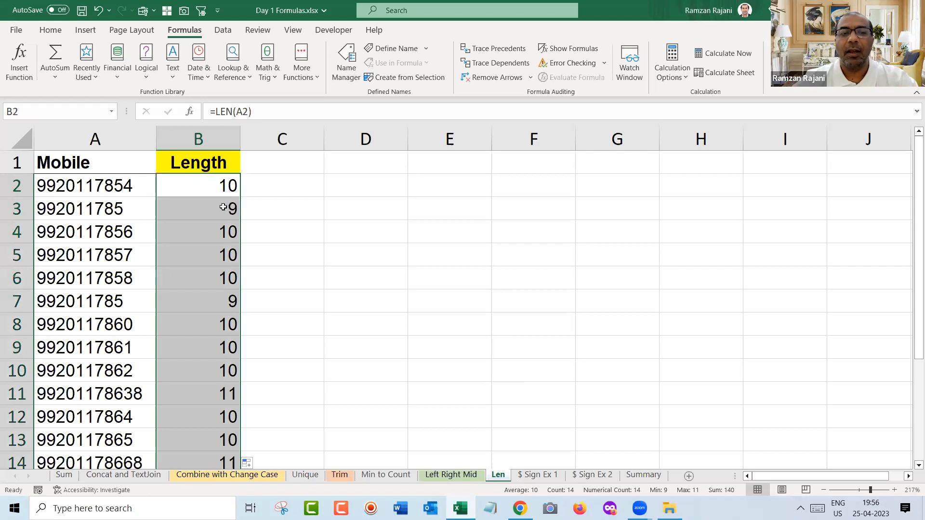
Add filters to the header row and filter the Length column to show only mobile numbers with length 10.
left_click(223, 207)
left_click(223, 207)
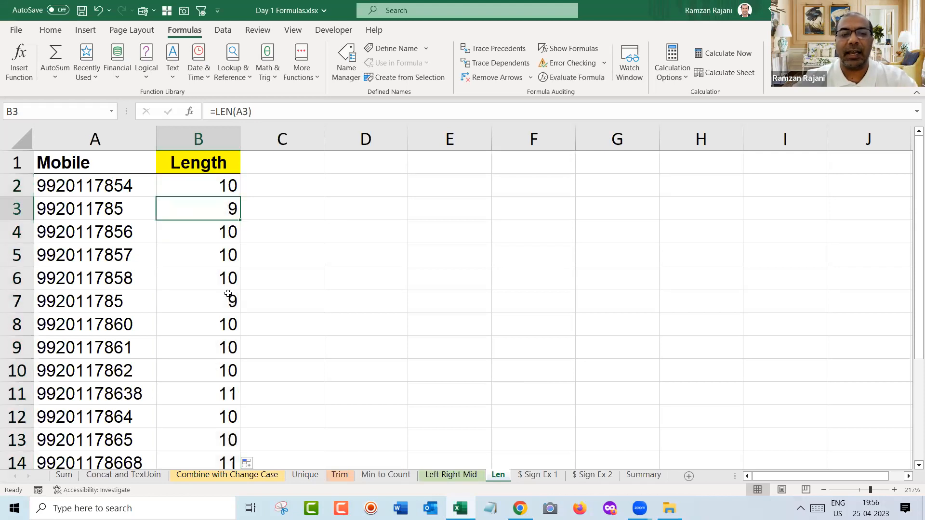
left_click(204, 398)
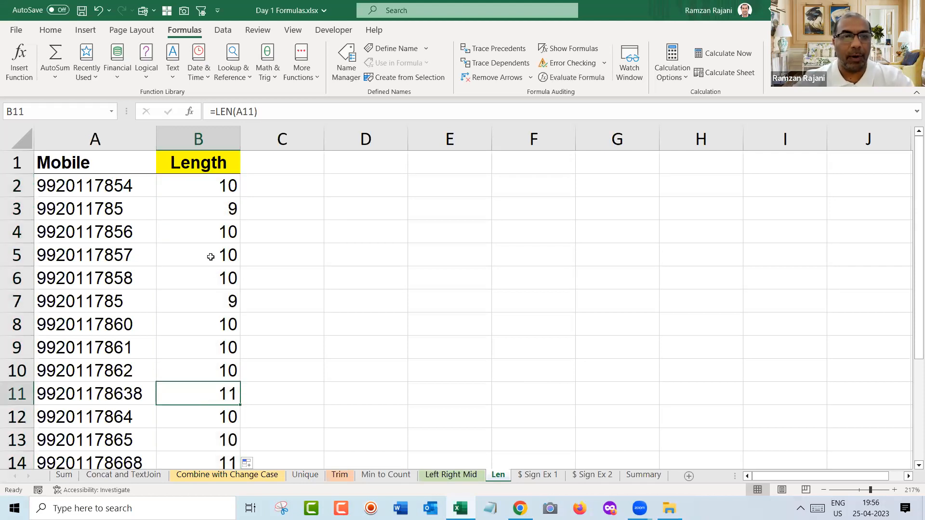
left_click(193, 166)
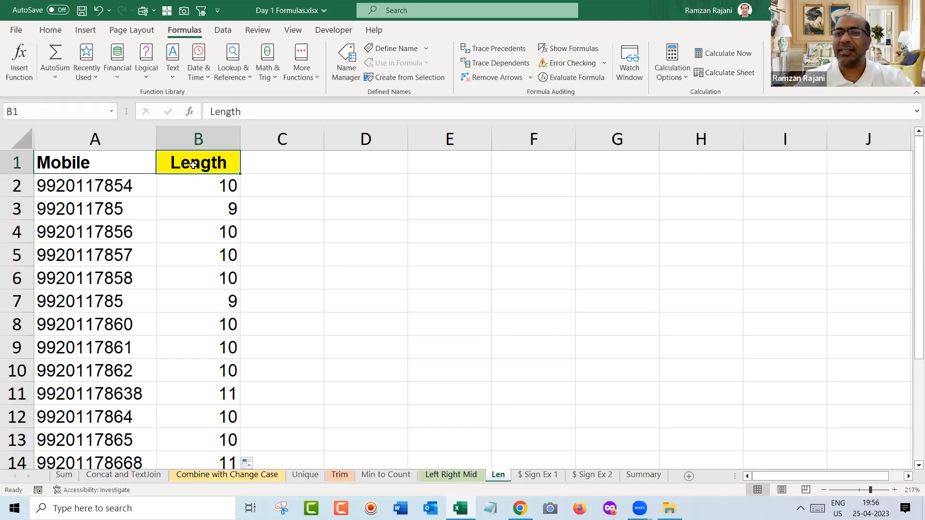
key("ctrl+shift+l")
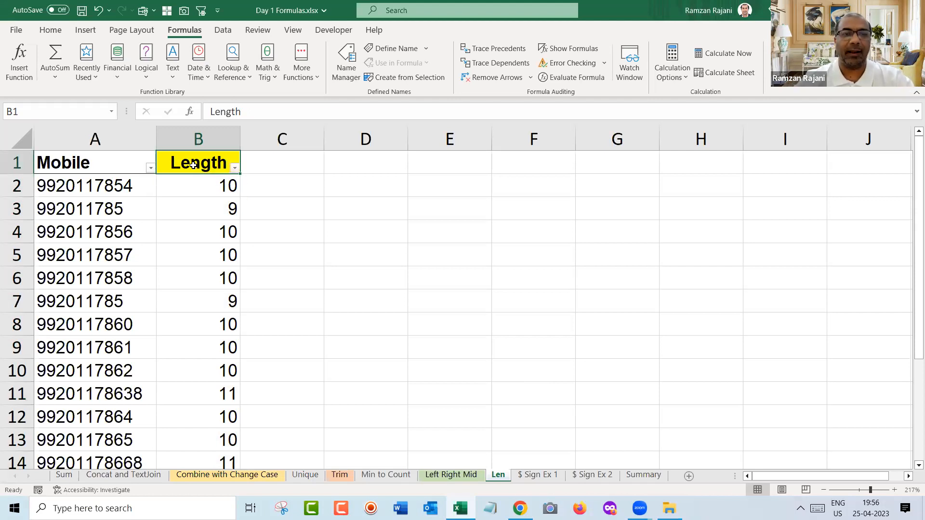
left_click(235, 167)
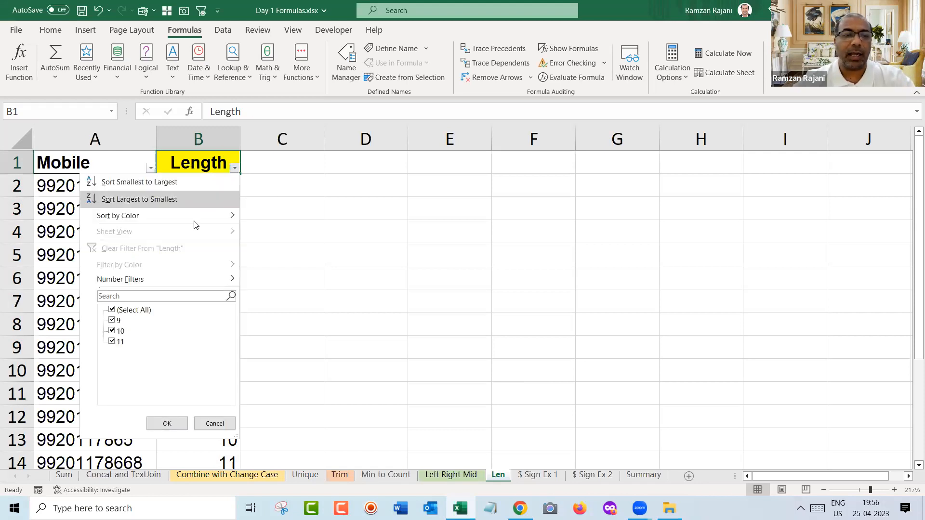
left_click(115, 309)
left_click(112, 330)
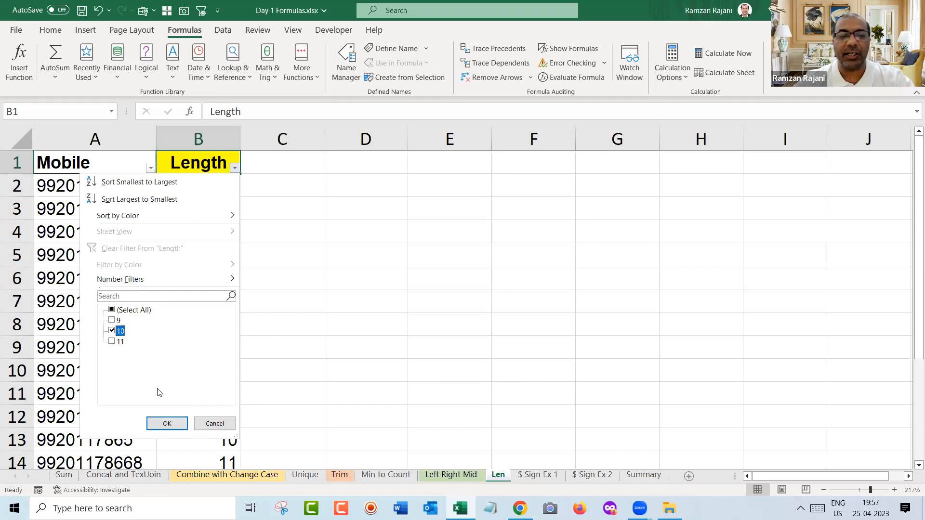
left_click(163, 425)
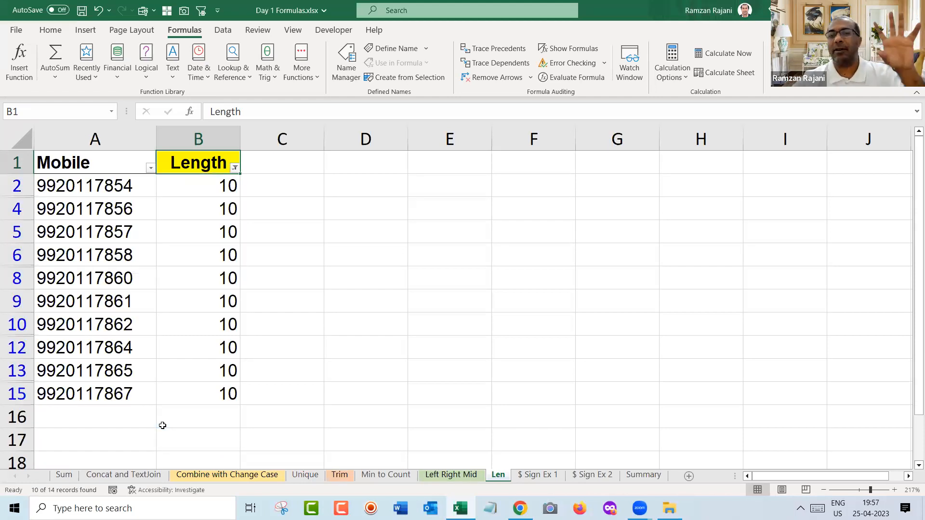
Change the Length column filter to show only the mobile numbers with lengths 9 and 11.
key("alt+Down")
key("Down")
key("Down")
key("Down")
key("Down")
key("Down")
key("Down")
key("Down")
key("Down")
key("Down")
key("Down")
key("Down")
key("space")
key("Up")
key("space")
key("Down")
key("Down")
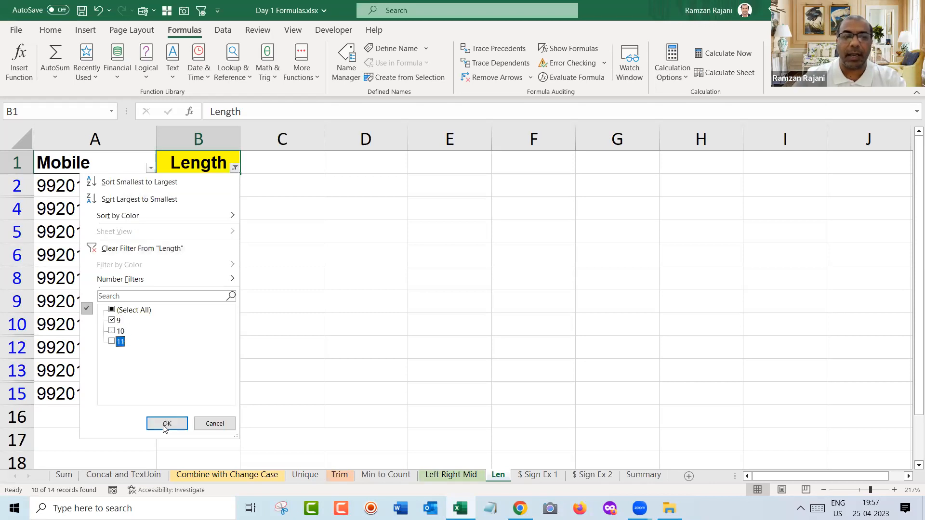
left_click(164, 426)
Highlight the filtered mobile numbers together with their lengths, from the headers down, to review the invalid entries.
key("Left")
key("ctrl+shift+Down")
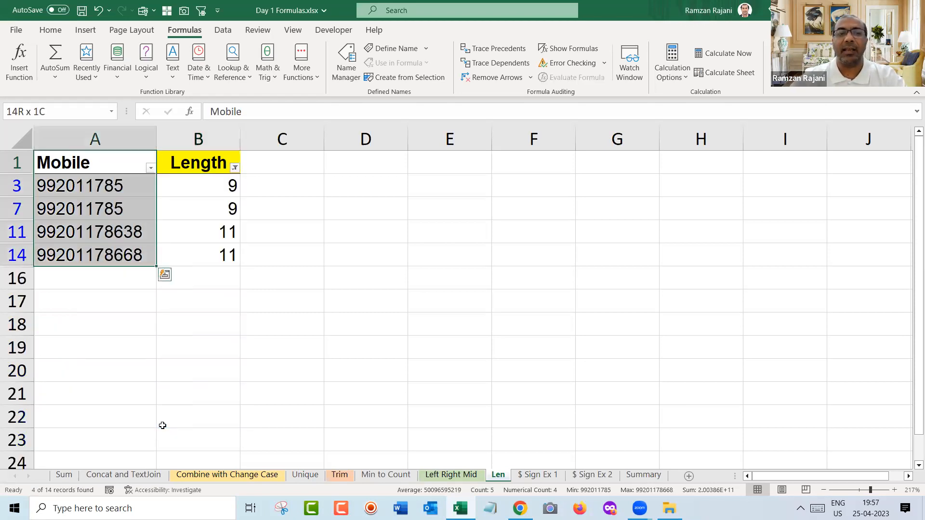
key("ctrl+shift+Right")
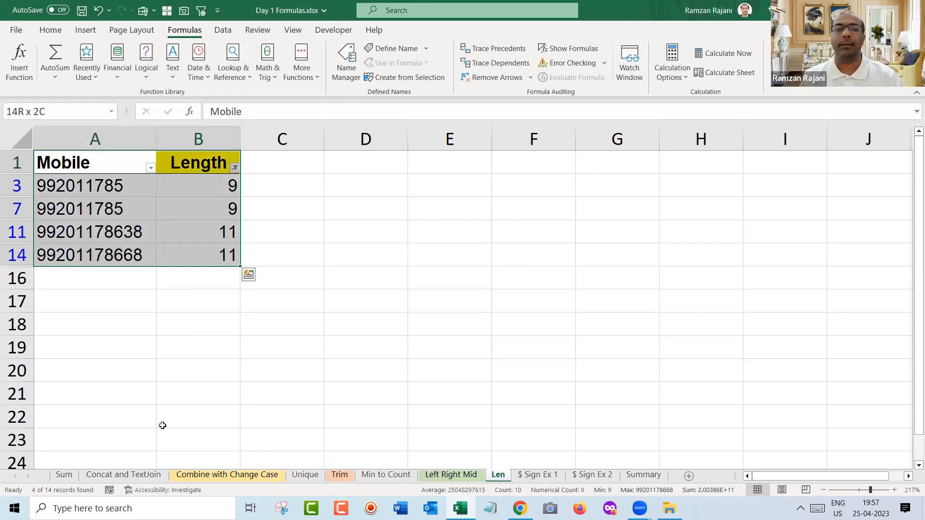
key("ctrl+Home")
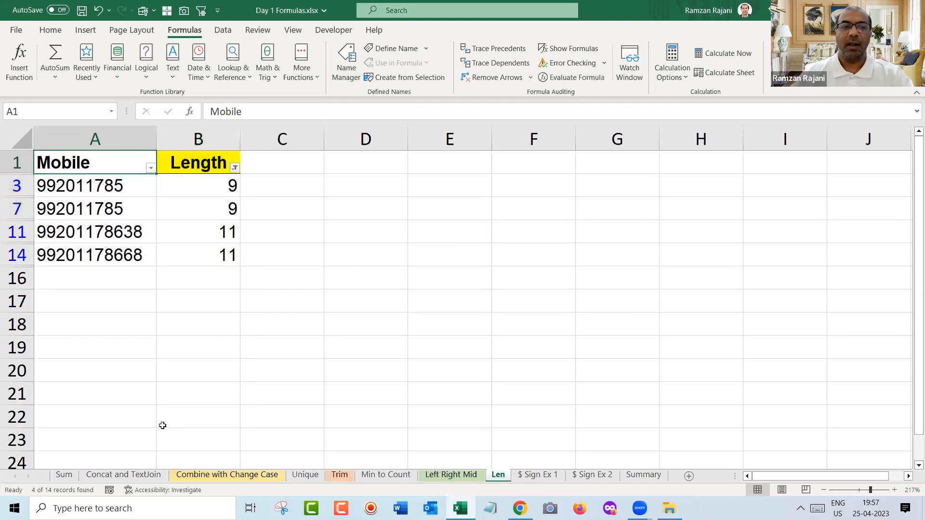
Remove the filter from the Mobile and Length list and review the LEN formula in B2.
key("ctrl+shift+l")
key("Down")
key("Right")
key("F2")
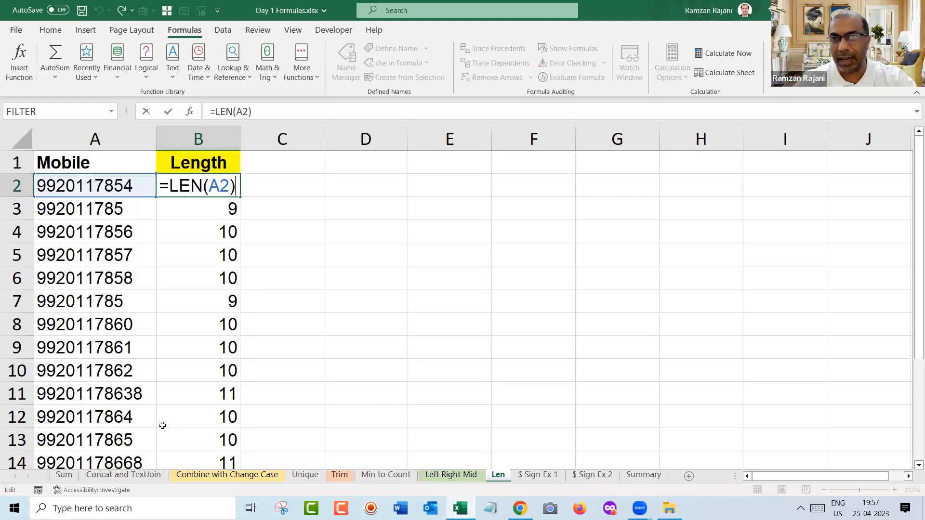
key("ctrl+Return")
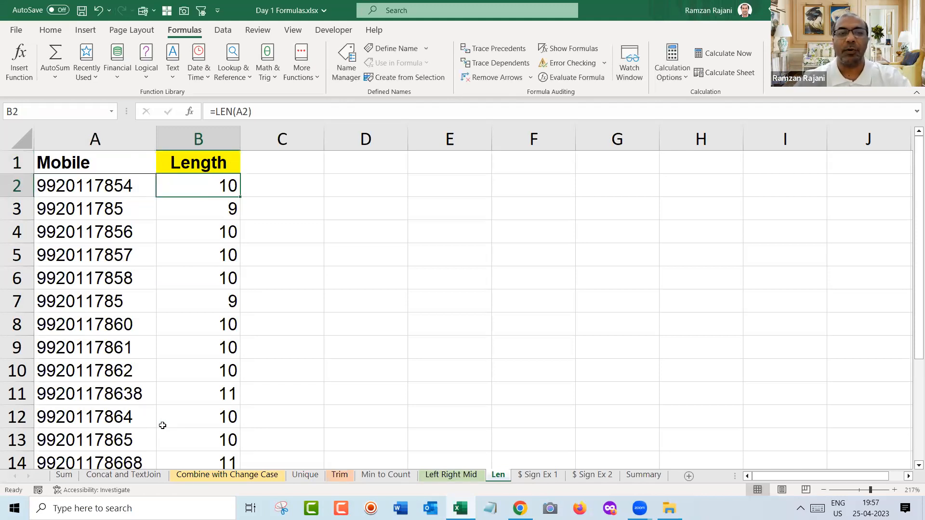
On the $ Sign Ex 1 sheet, examine the Monthly Sales countries, their amounts, the empty % column and the total.
key("ctrl+Page_Down")
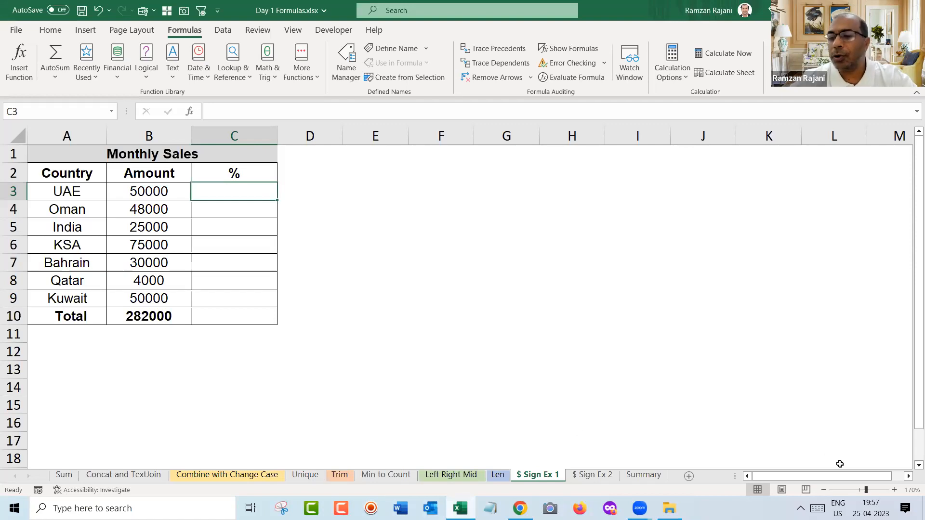
left_click_drag(866, 490, 873, 495)
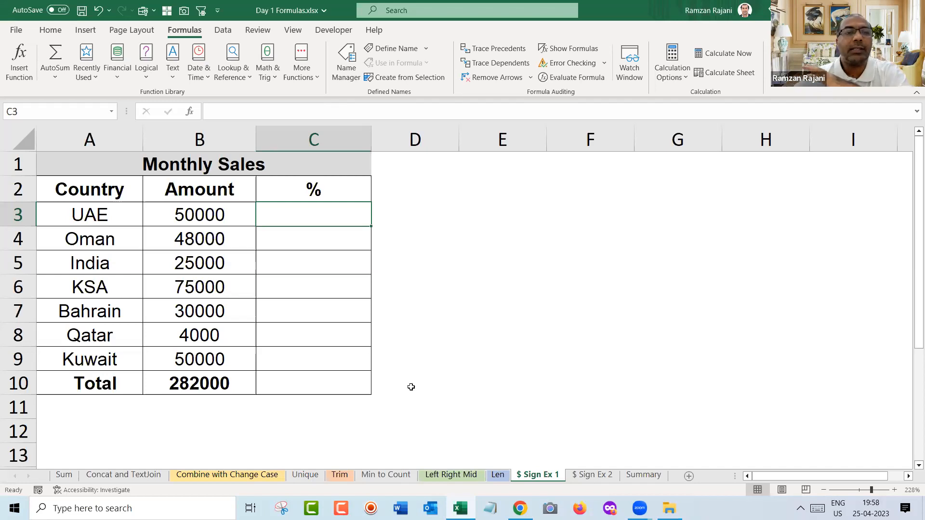
left_click_drag(115, 222, 127, 370)
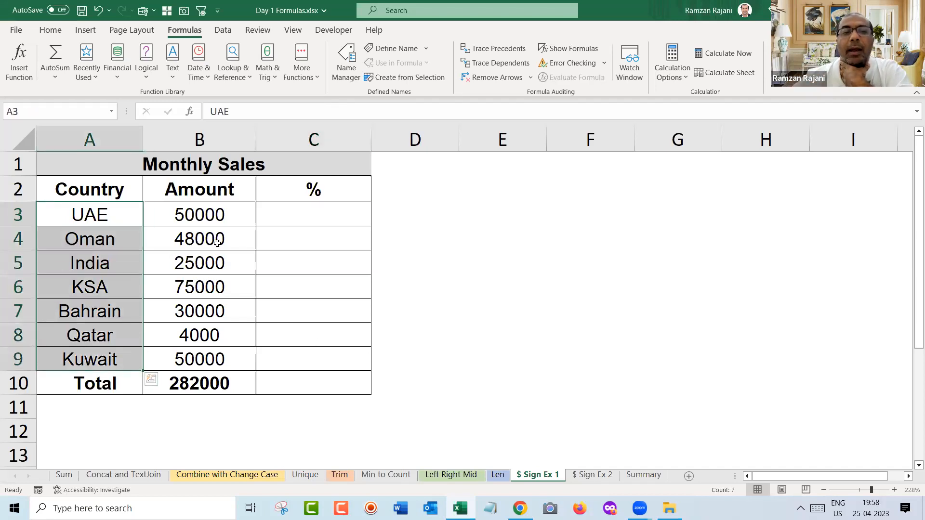
left_click_drag(223, 222, 236, 364)
left_click(227, 384)
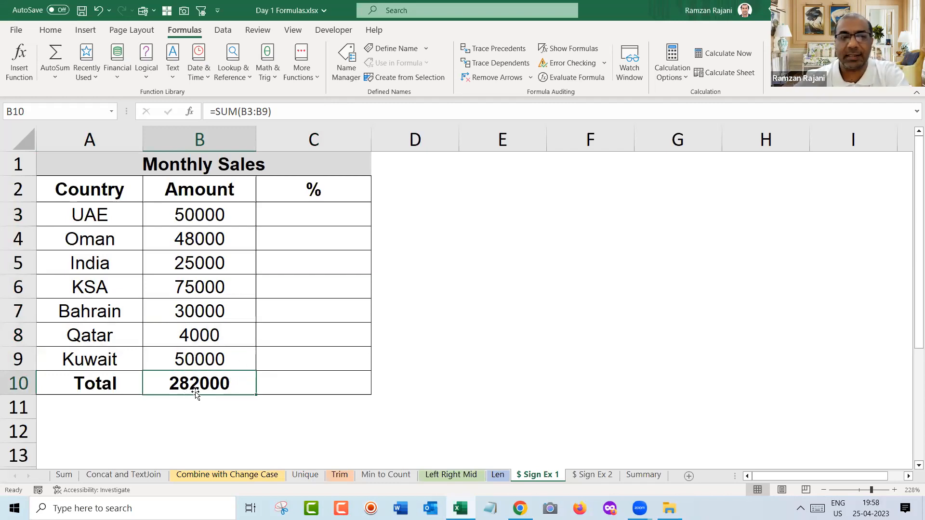
left_click(272, 218)
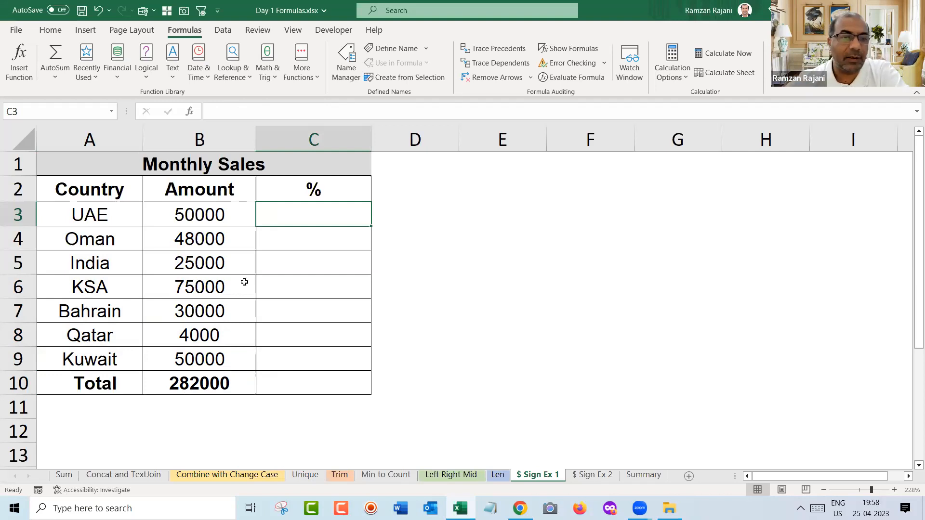
left_click(202, 389)
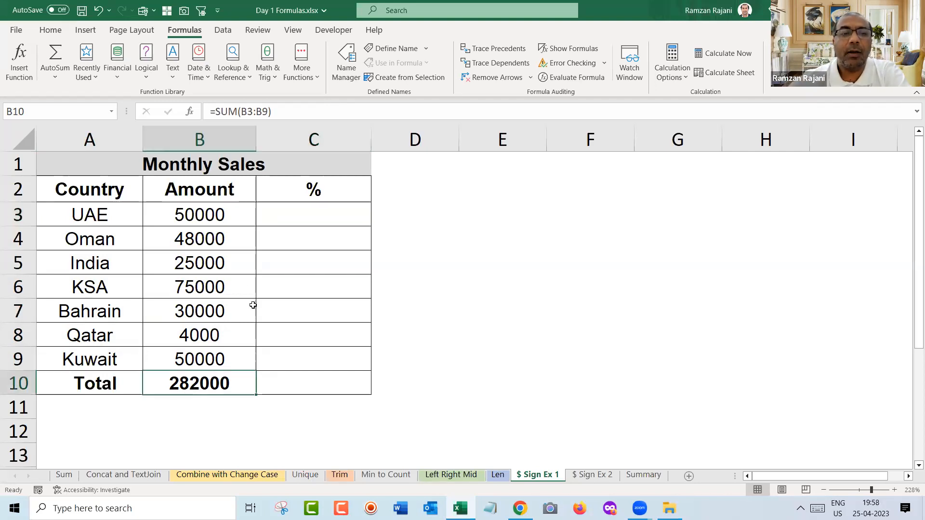
left_click(220, 215)
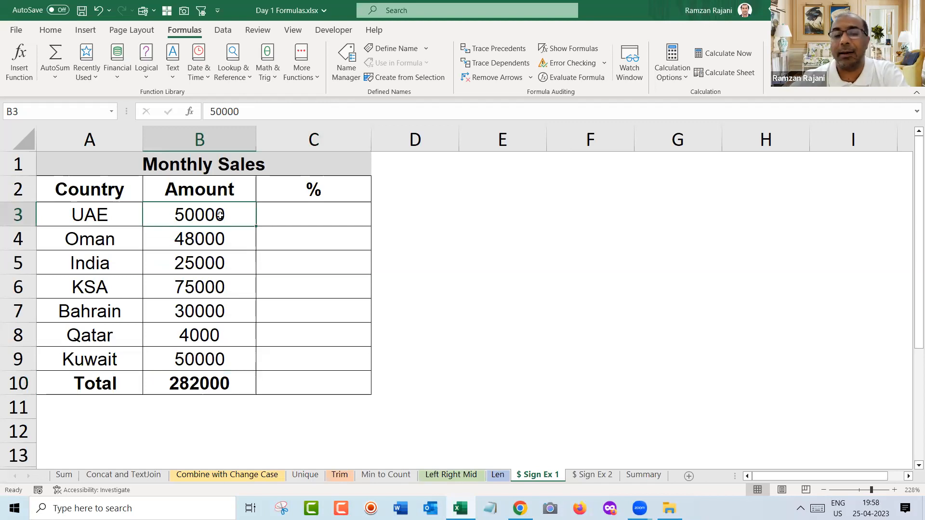
Enter =B3/B10 in C3 to calculate UAE's share of total sales.
left_click(296, 214)
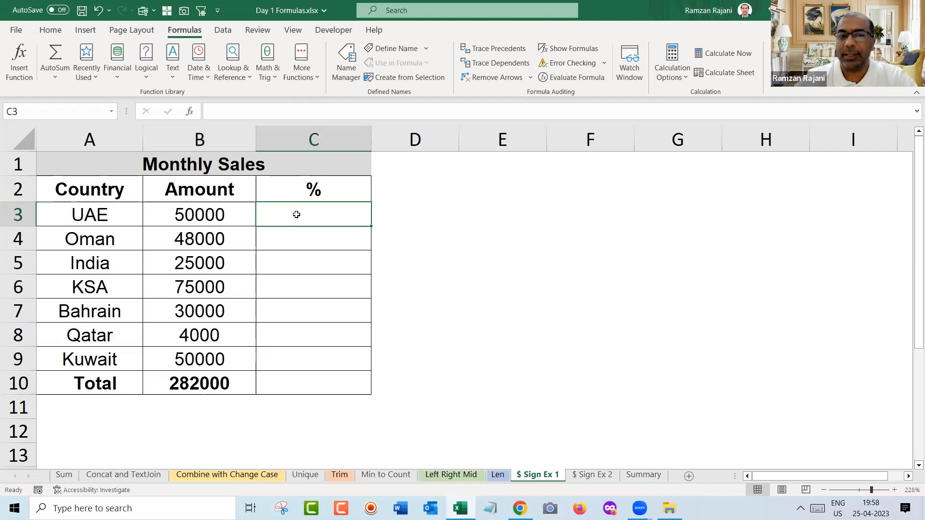
type("=")
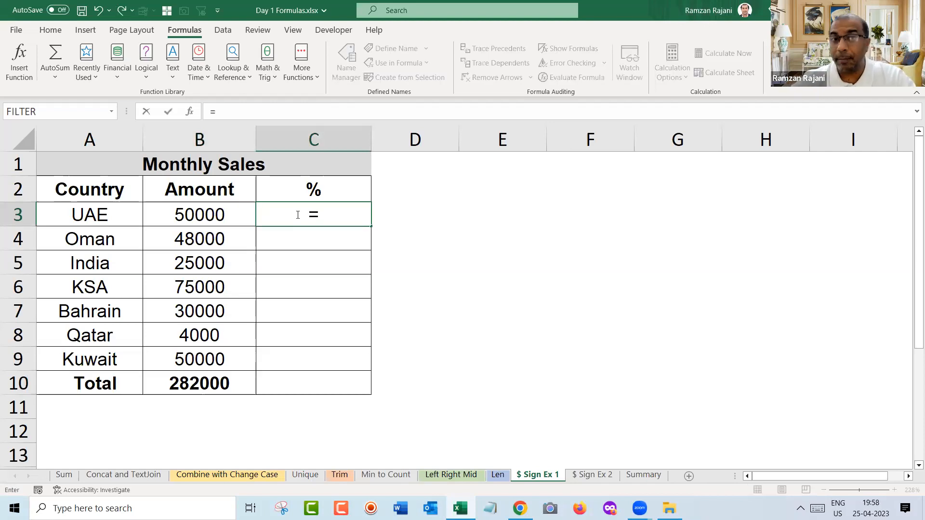
key("Escape")
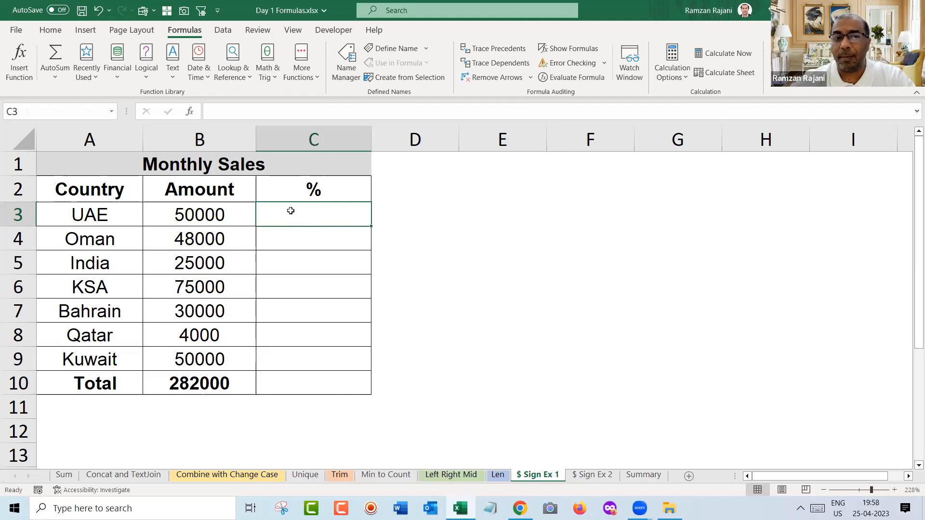
left_click(51, 32)
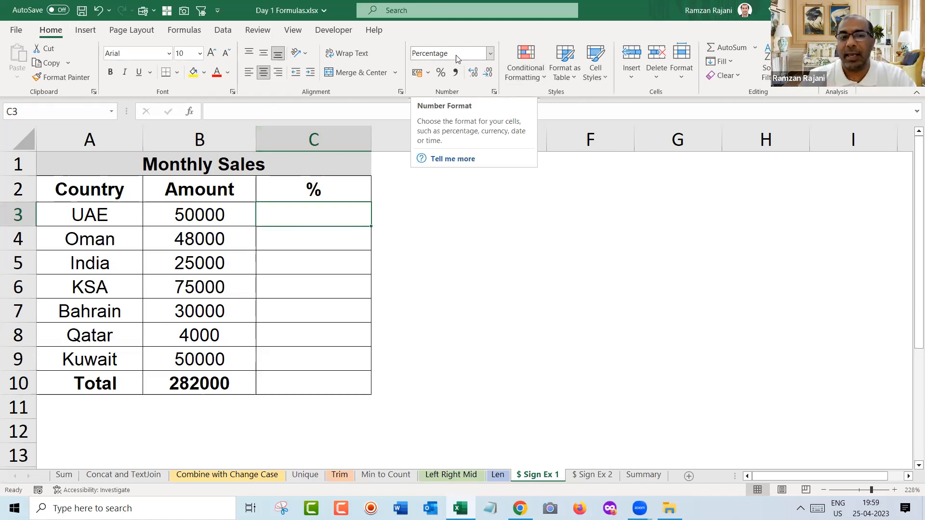
type("=")
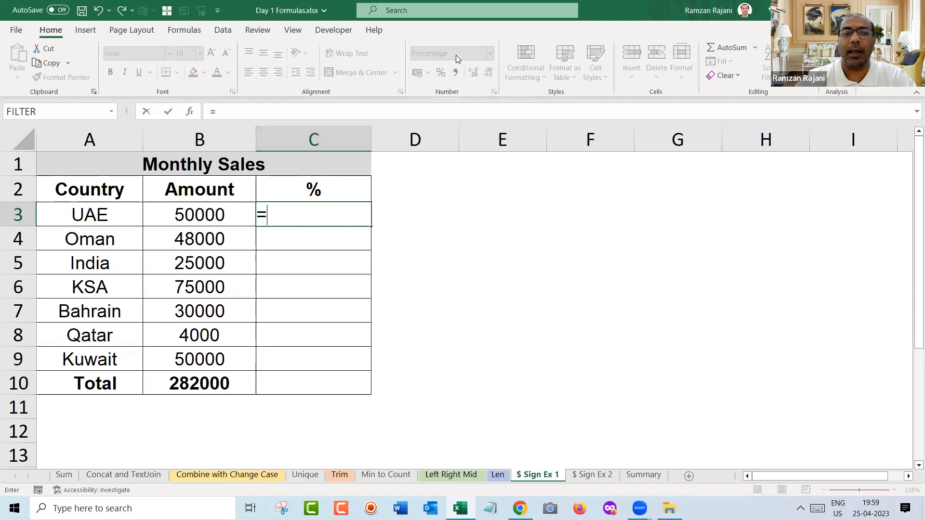
left_click(221, 208)
type("/")
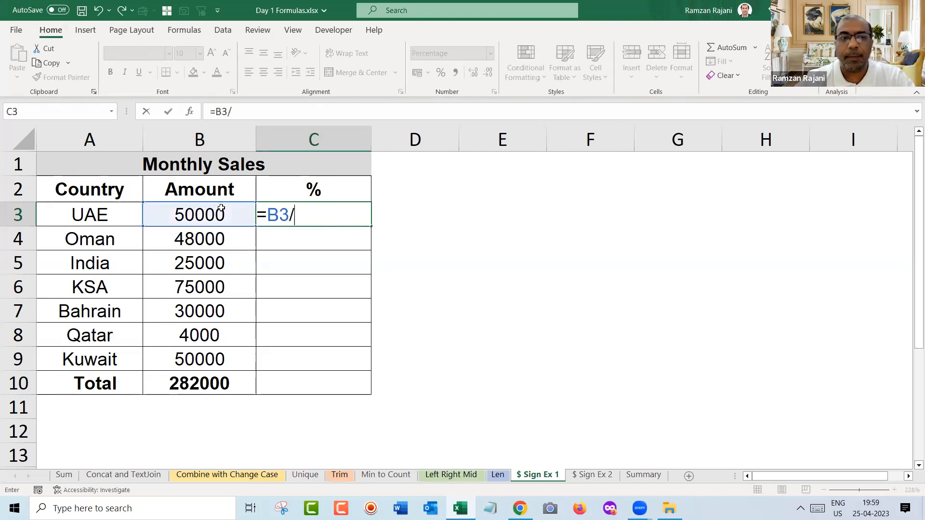
left_click(225, 381)
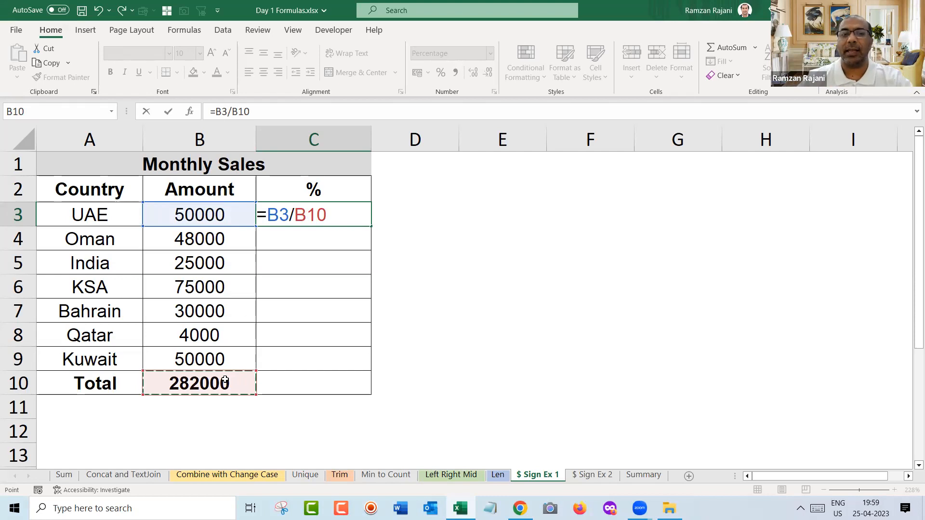
key("Return")
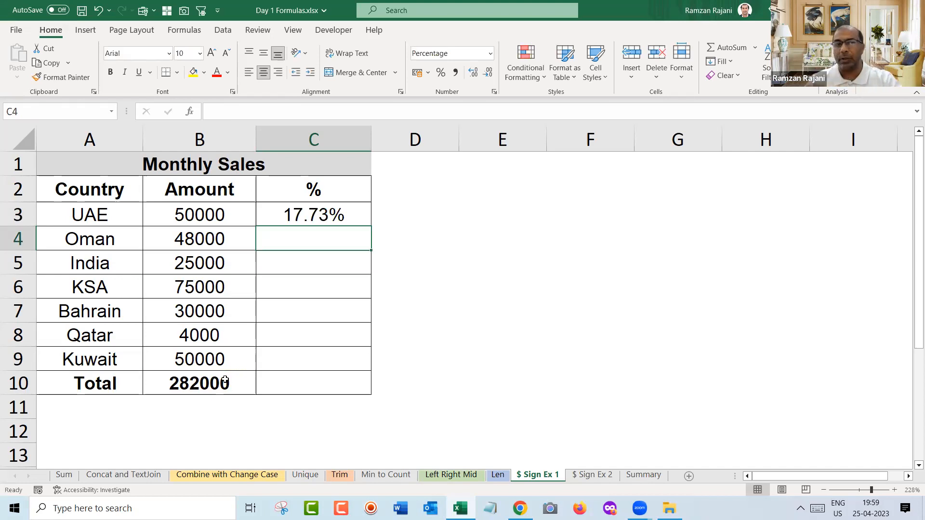
Enter the same formula, =B3/B10, in the unformatted cell E3 outside the sales table.
key("Up")
key("Right")
key("Right")
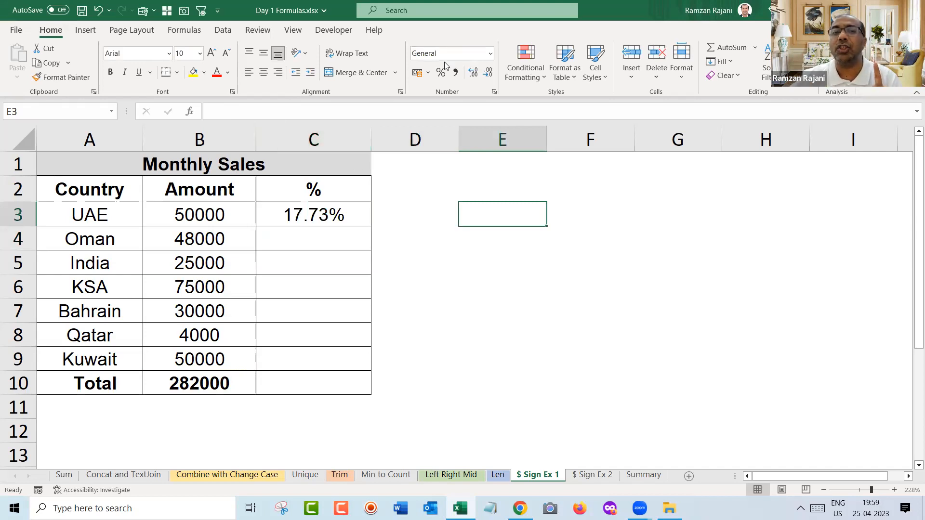
type("=")
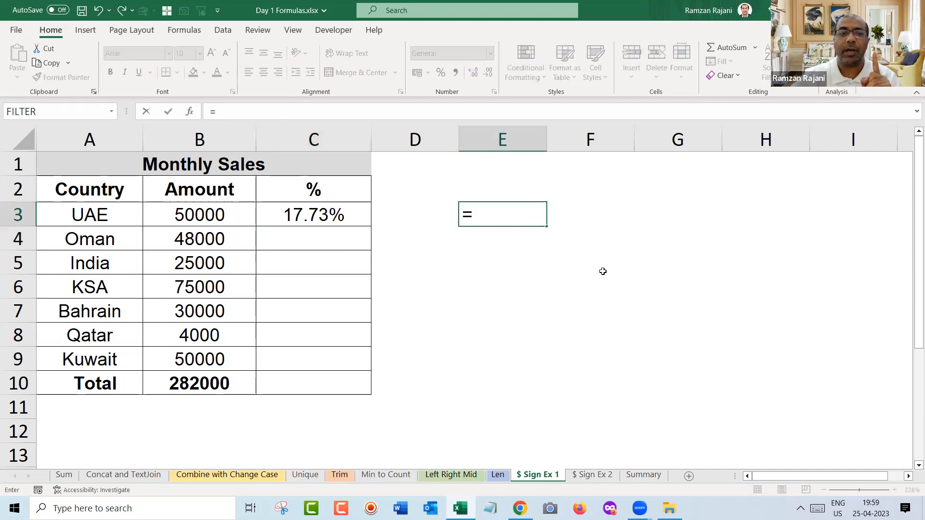
left_click(221, 213)
type("/")
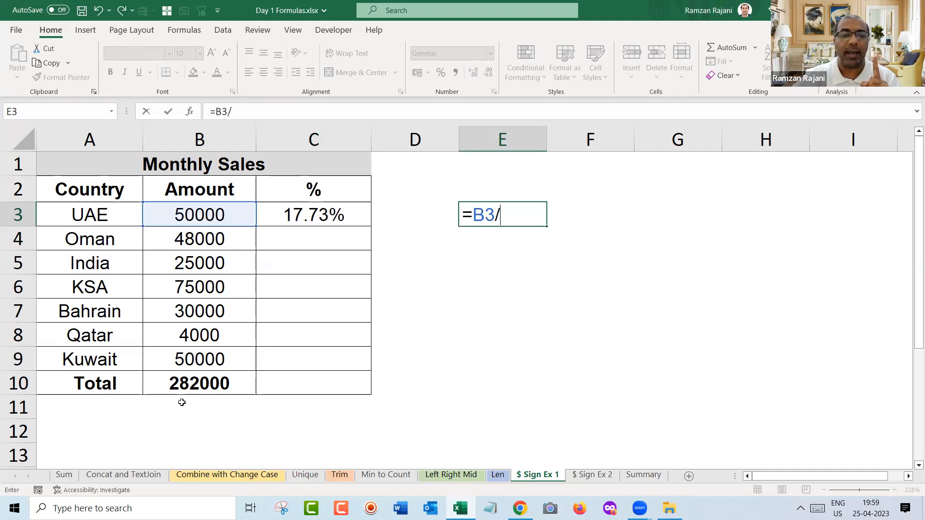
left_click(189, 378)
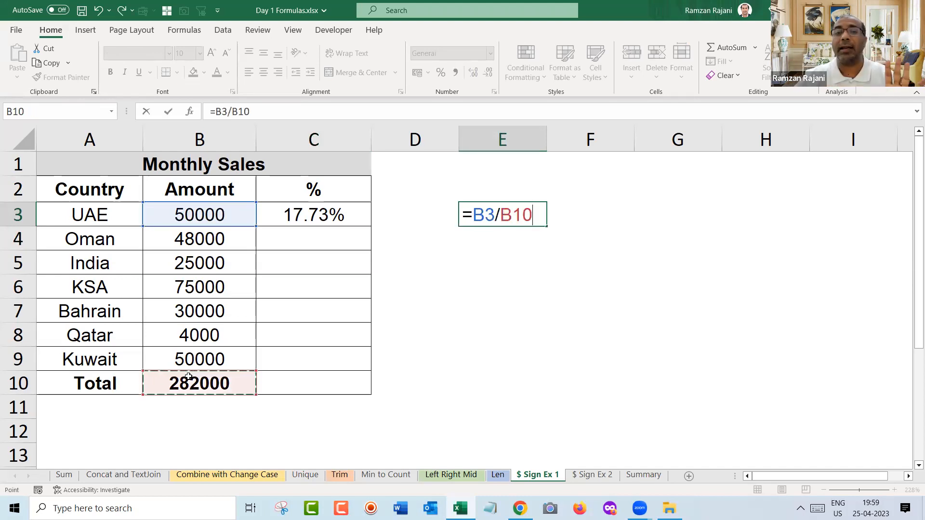
key("Return")
Apply the Percentage number format to cell E3.
key("Up")
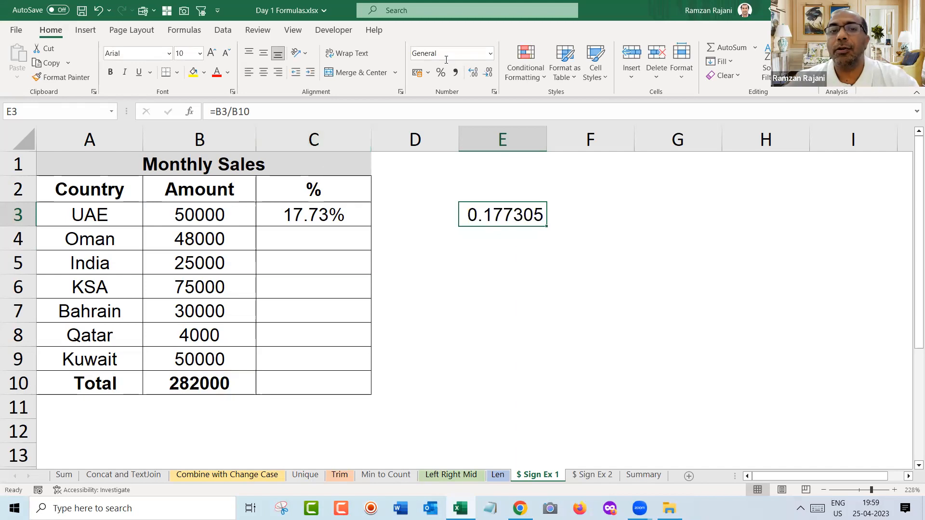
left_click(492, 53)
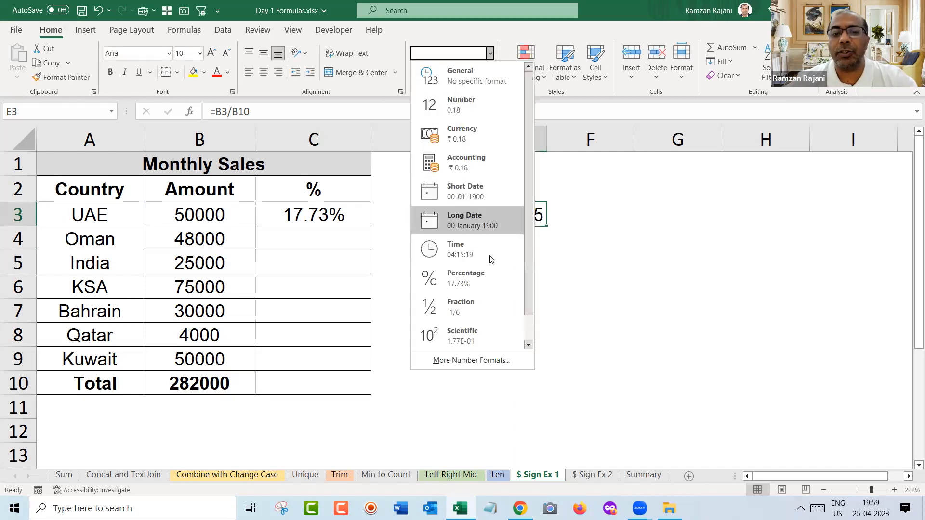
left_click(487, 268)
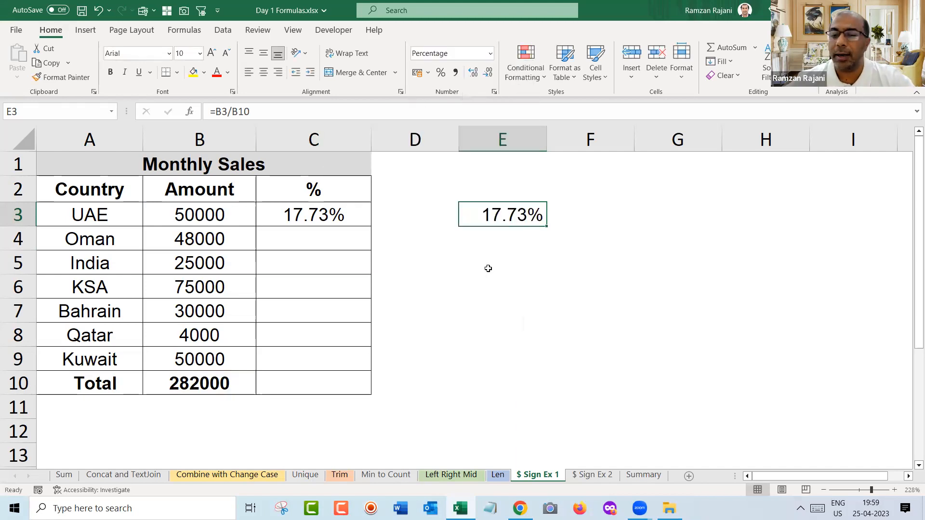
Clear the trial formula from cell E3.
key("Delete")
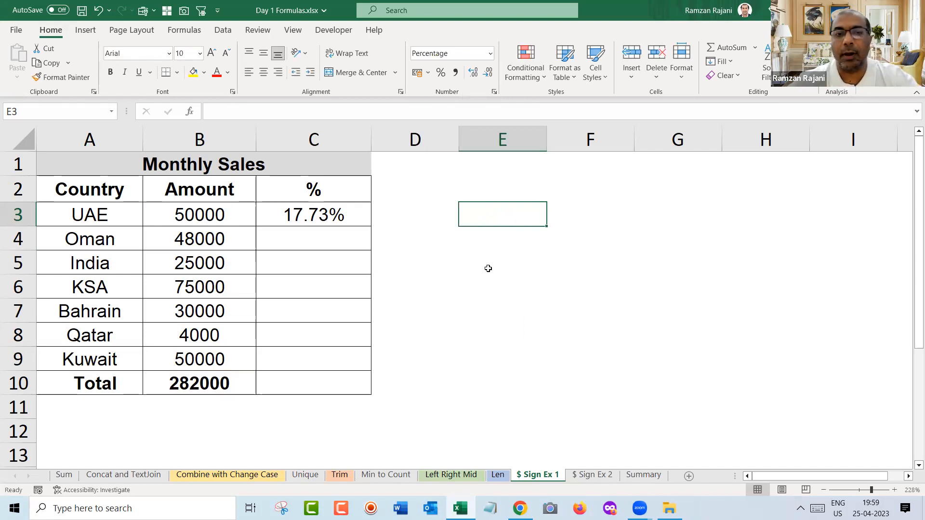
Fill the =B3/B10 formula from C3 down through C9.
left_click(360, 218)
double_click(360, 218)
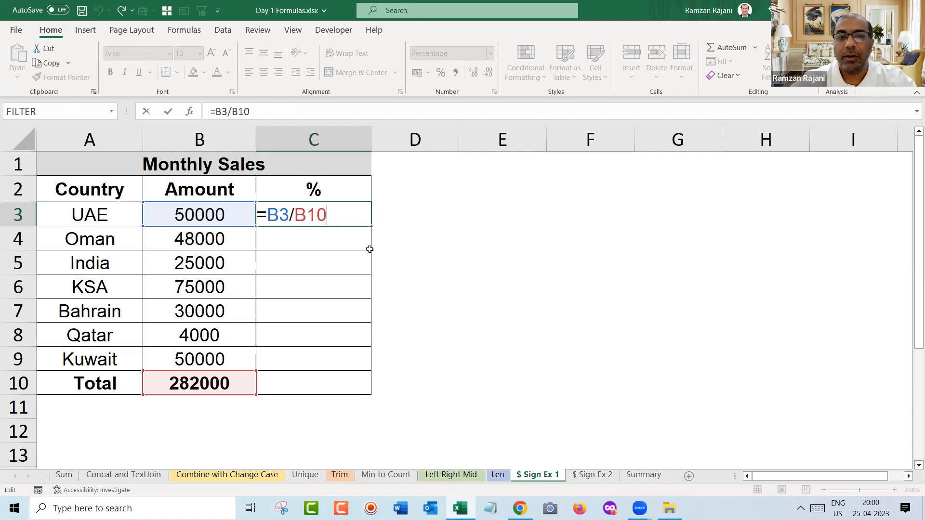
key("ctrl+Return")
left_click_drag(371, 228, 386, 367)
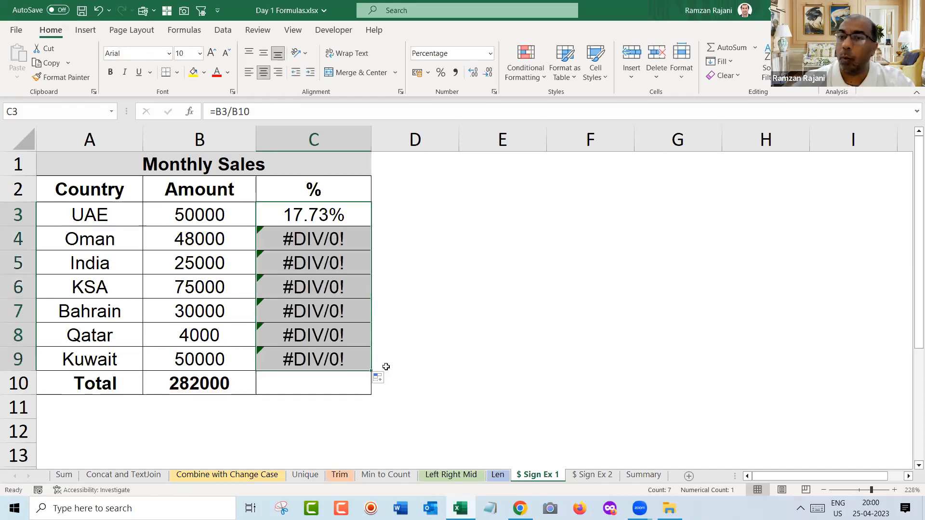
Inspect which cells the copied formulas in C4 and C5 refer to.
double_click(333, 240)
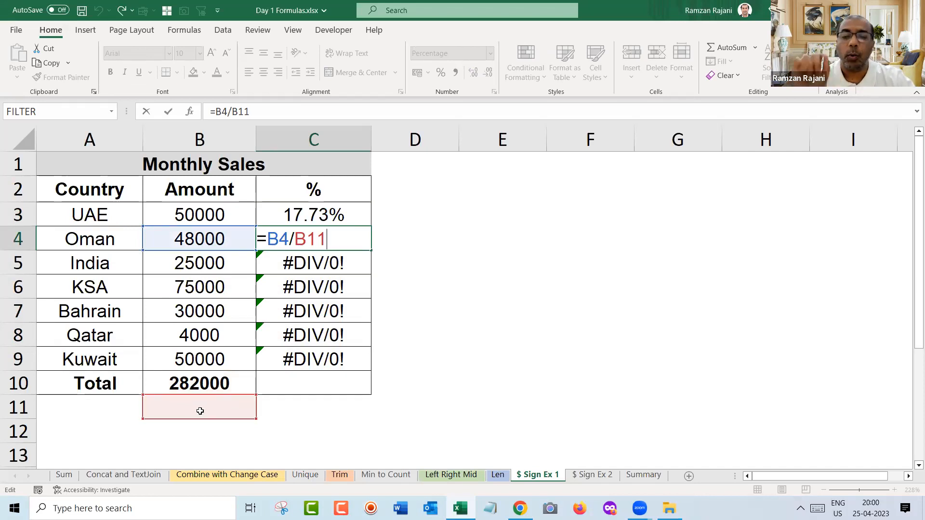
key("Return")
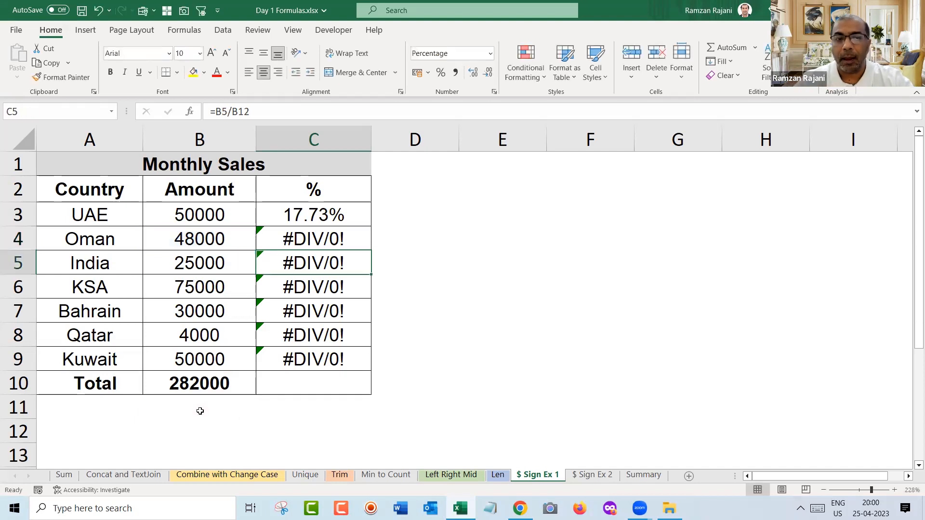
key("F2")
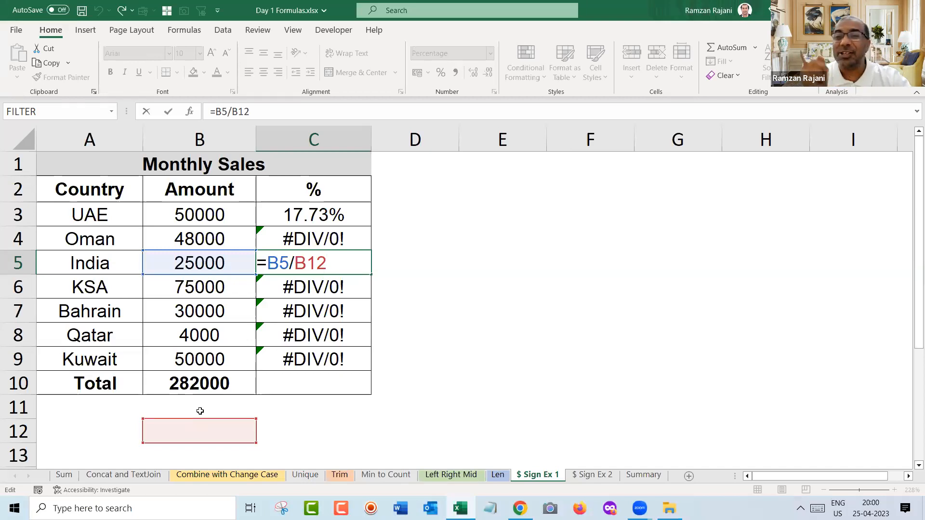
key("Escape")
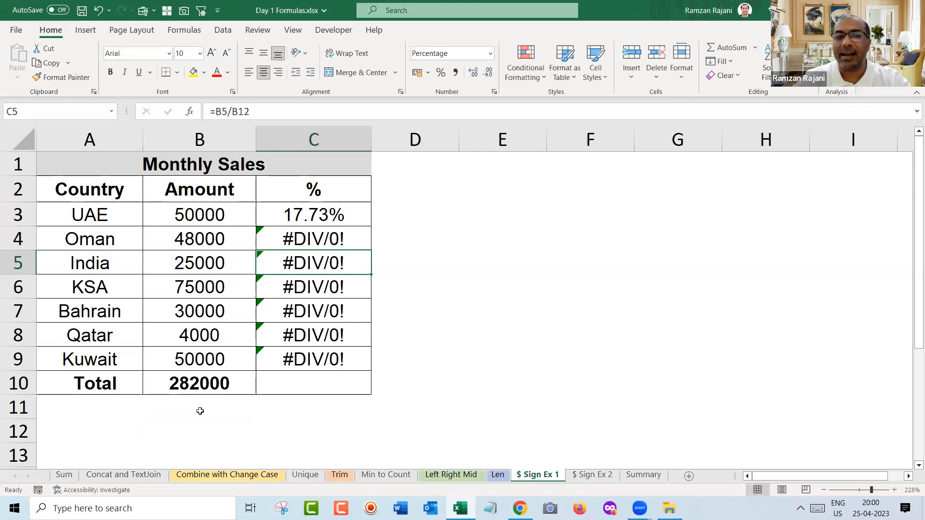
Clear the copied formulas from C4:C9, keeping the one in C3.
key("Up")
key("ctrl+shift+Down")
key("Delete")
key("Up")
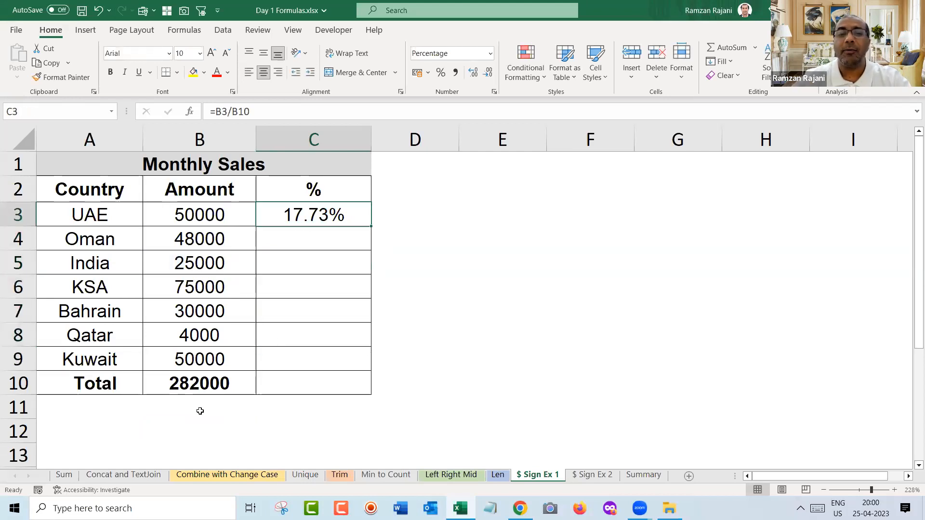
Make the total reference in C3 fully absolute, =B3/$B$10, and fill the formula down through C9.
key("F2")
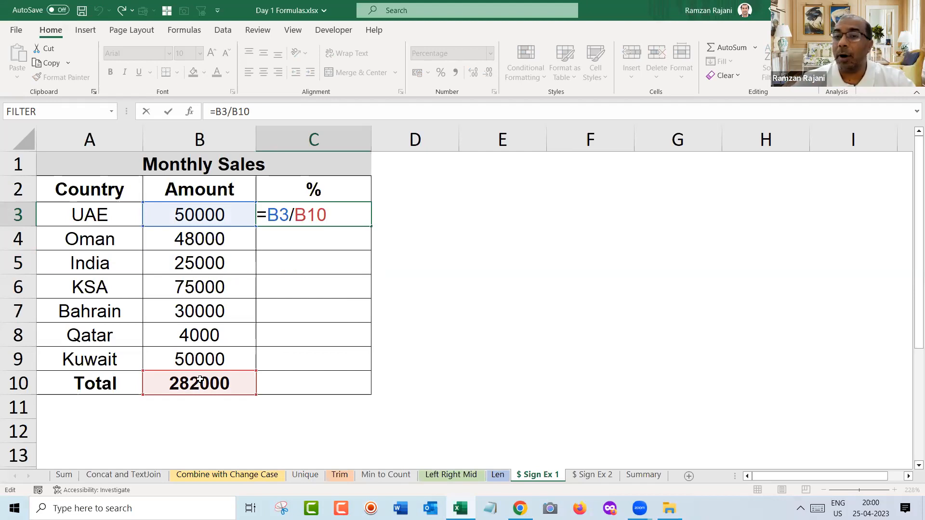
left_click(311, 213)
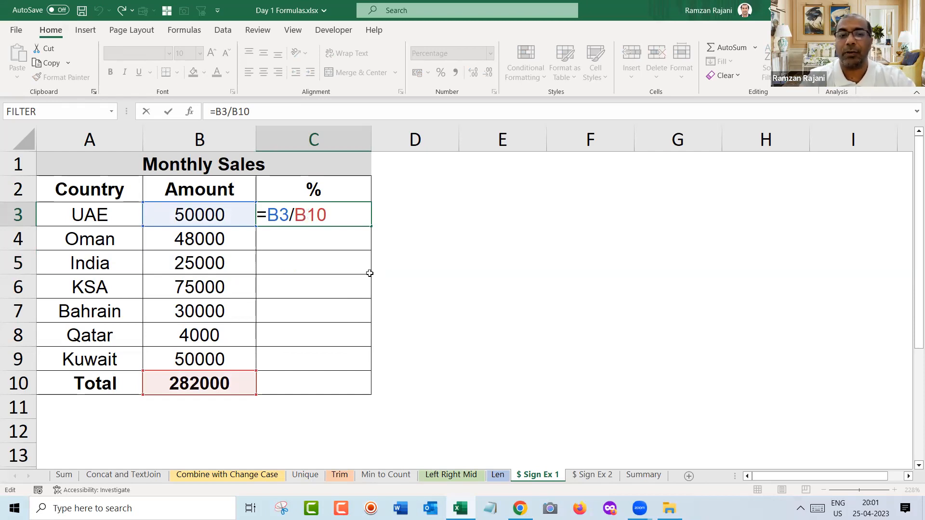
key("F4")
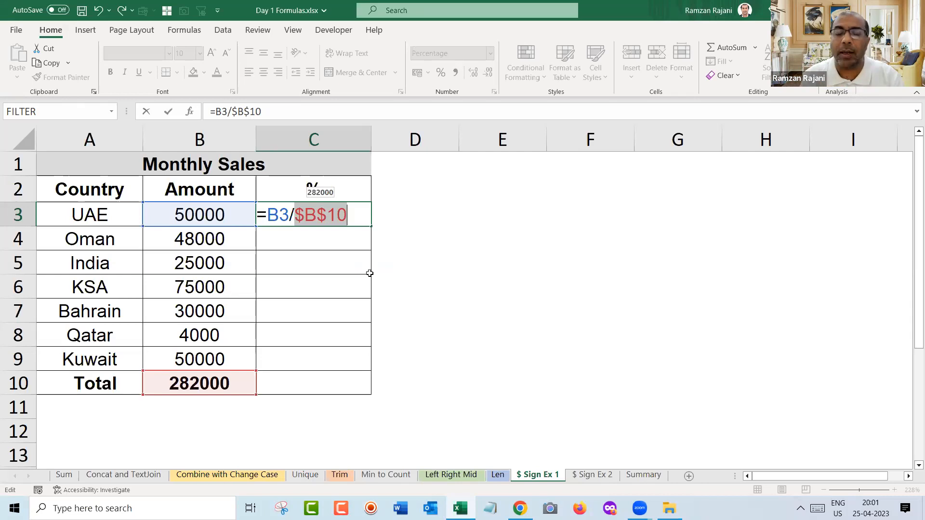
key("Return")
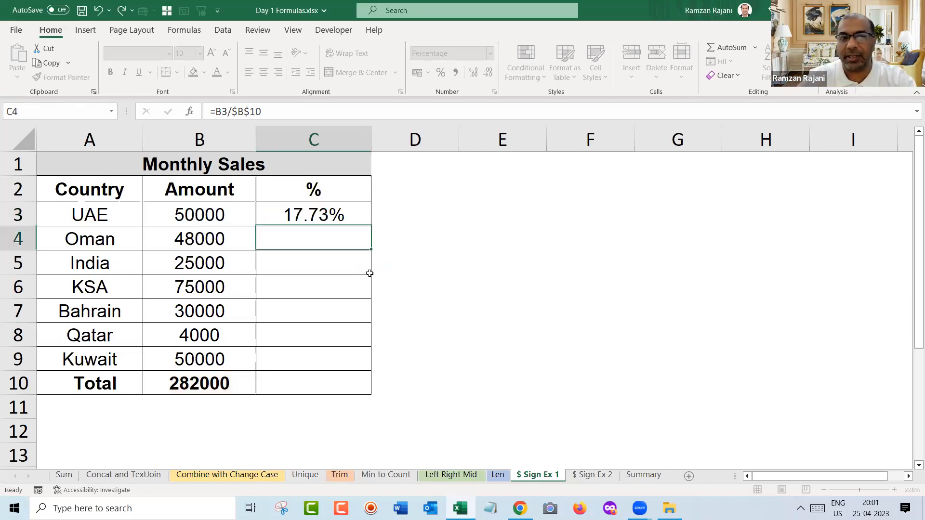
key("Up")
left_click_drag(373, 229, 384, 364)
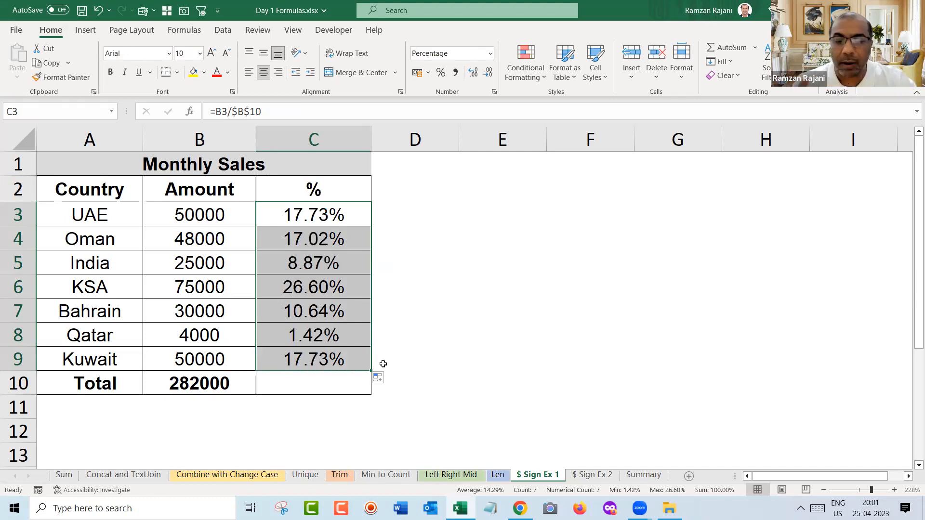
Undo the fill in the % column and change C3's formula back to the relative version, =B3/B10.
key("ctrl+z")
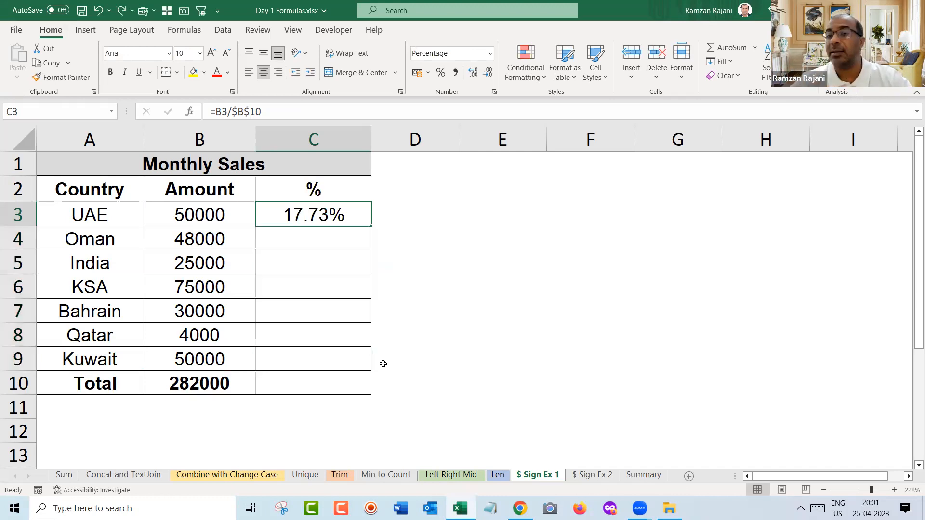
double_click(345, 211)
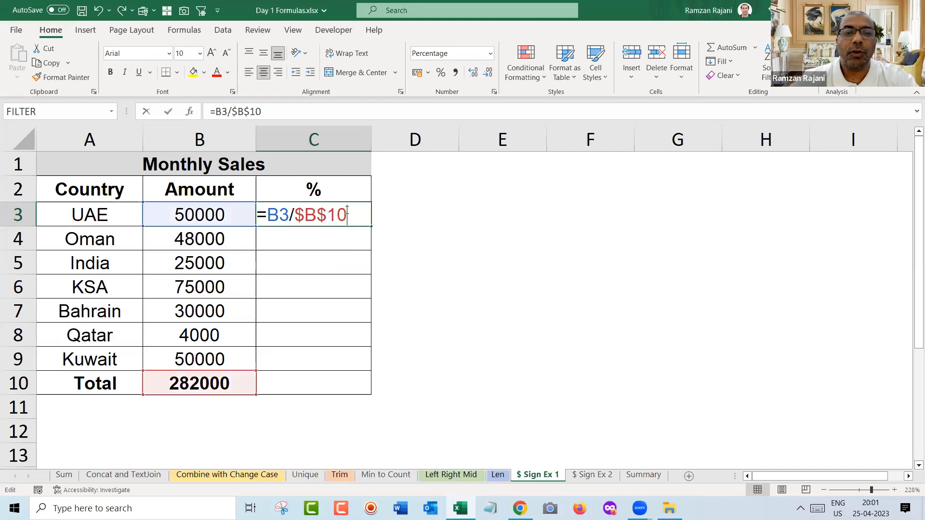
key("Left")
key("BackSpace")
key("Left")
key("BackSpace")
key("ctrl+Return")
double_click(346, 210)
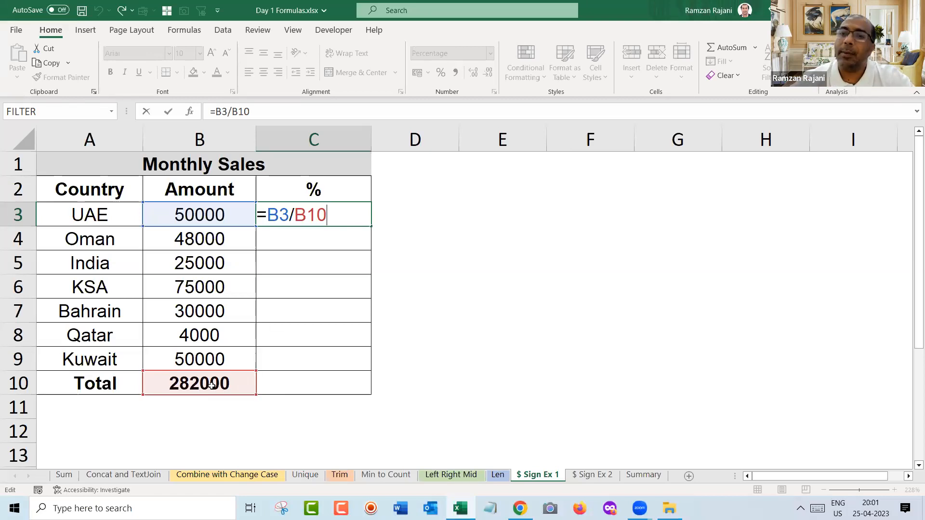
key("Return")
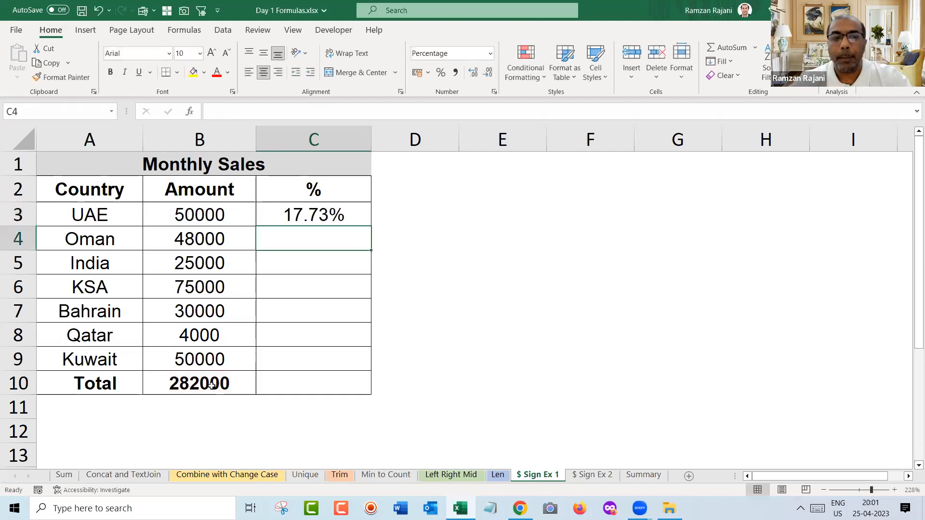
Fill C3's formula into C4 only to inspect its copied references, and clear C4.
key("ctrl+d")
double_click(353, 238)
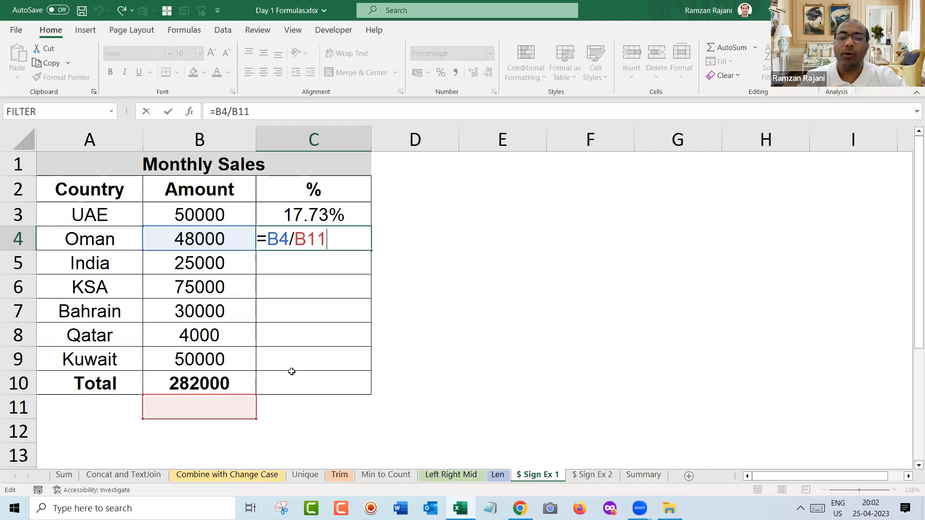
key("ctrl+Return")
key("Delete")
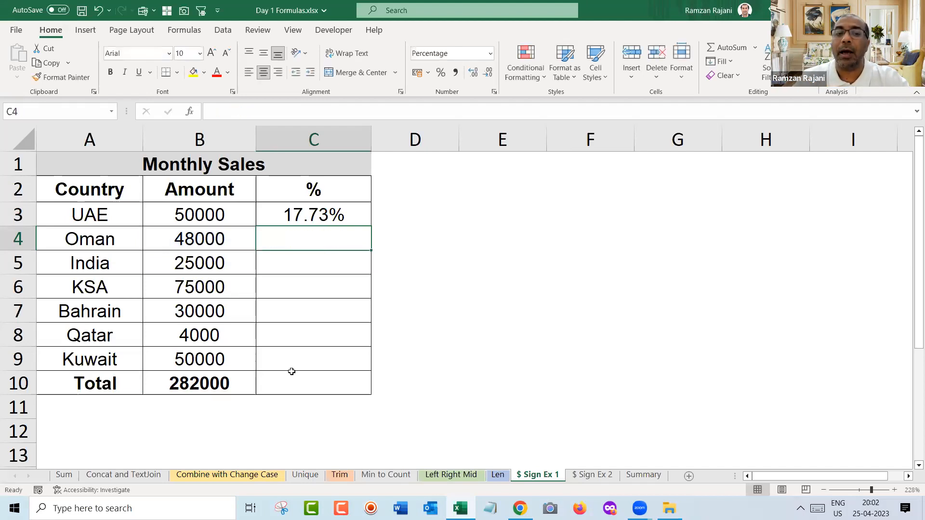
Lock only the row of the total reference in C3, making it =B3/B$10, and fill the formula down through C9.
key("Up")
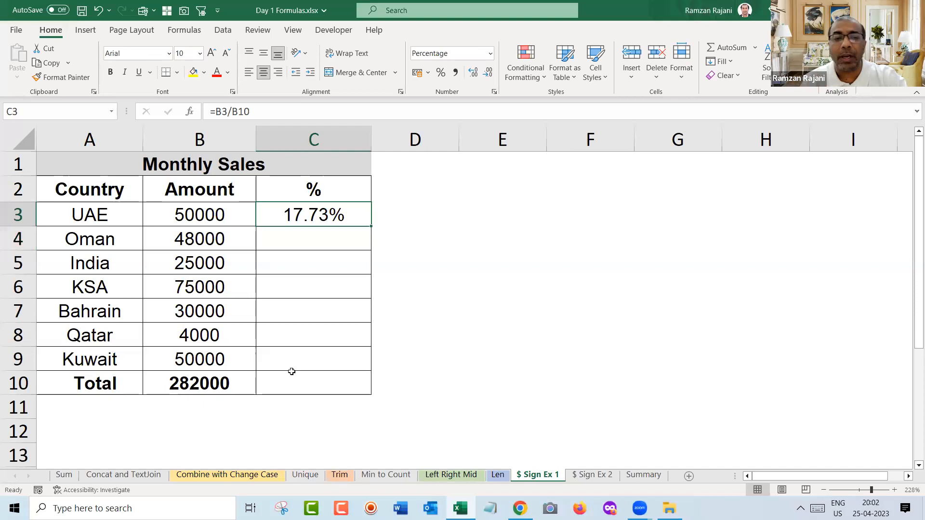
key("F2")
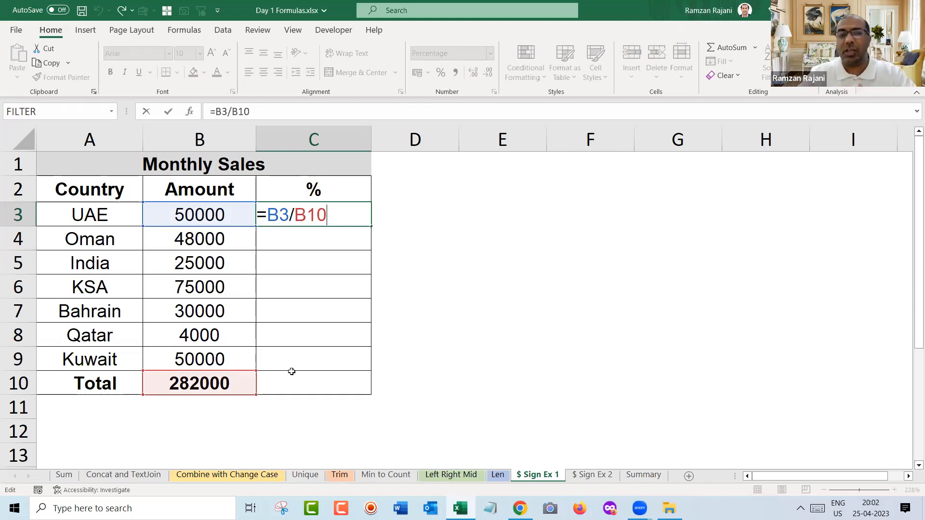
key("Left")
key("Left")
type("$")
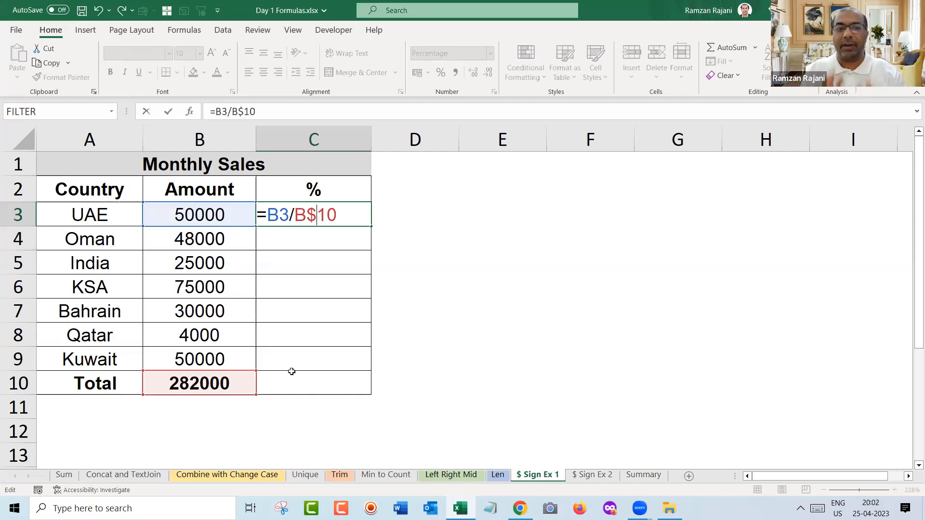
key("Return")
key("Up")
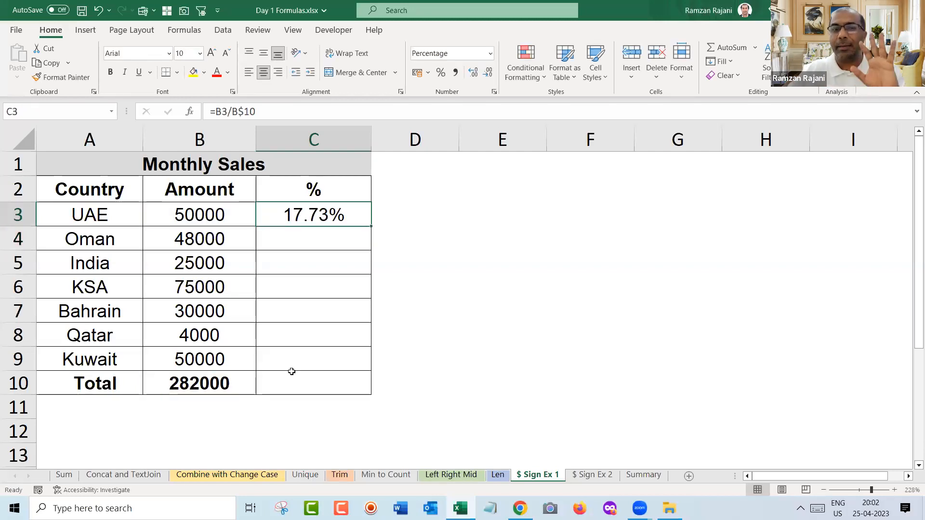
left_click_drag(371, 225, 368, 361)
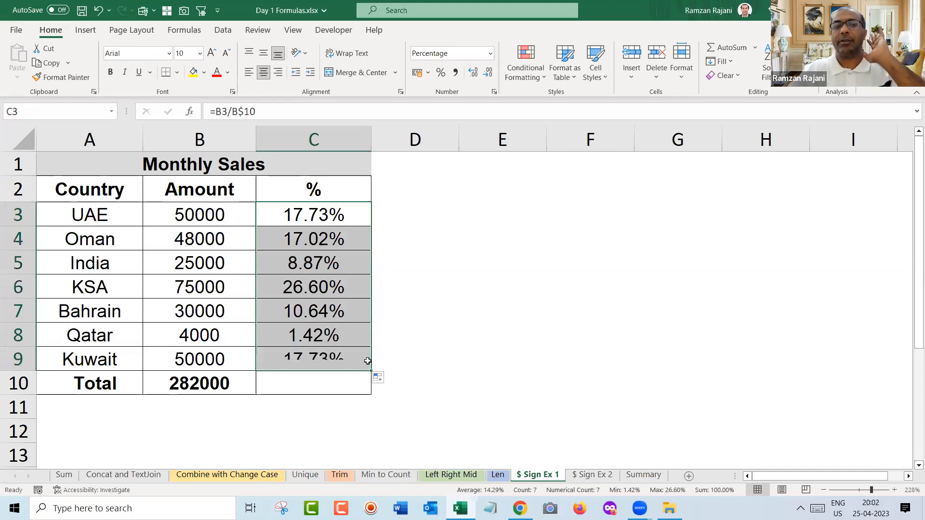
Examine the relative B3 and row-locked B$10 references in C3's formula.
left_click(358, 216)
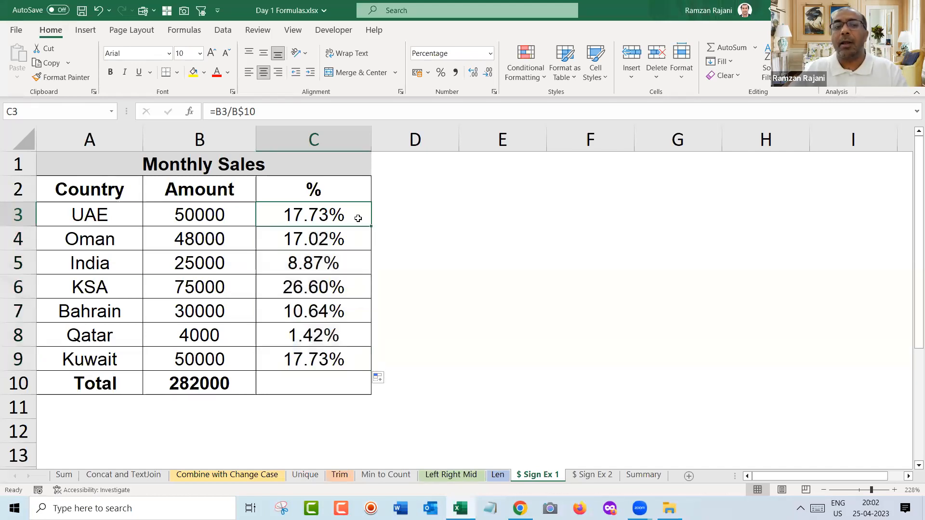
double_click(358, 218)
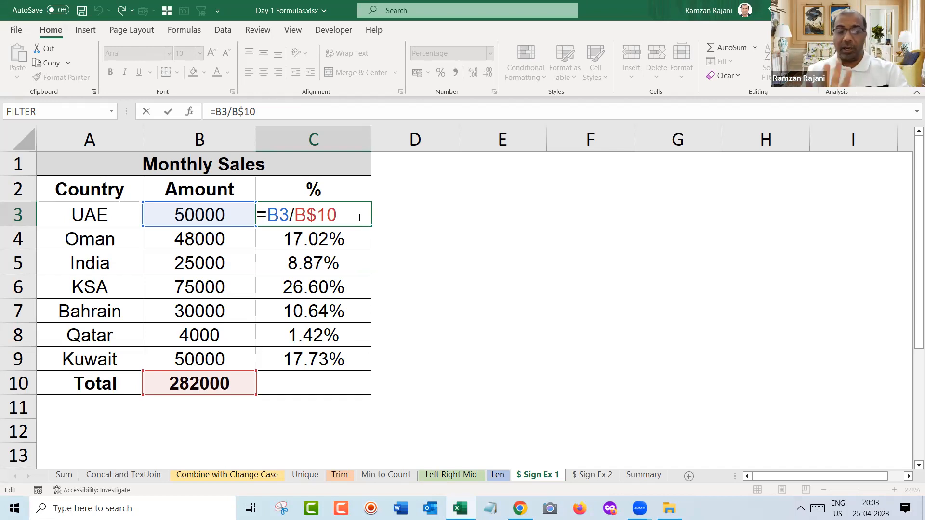
key("ctrl+Return")
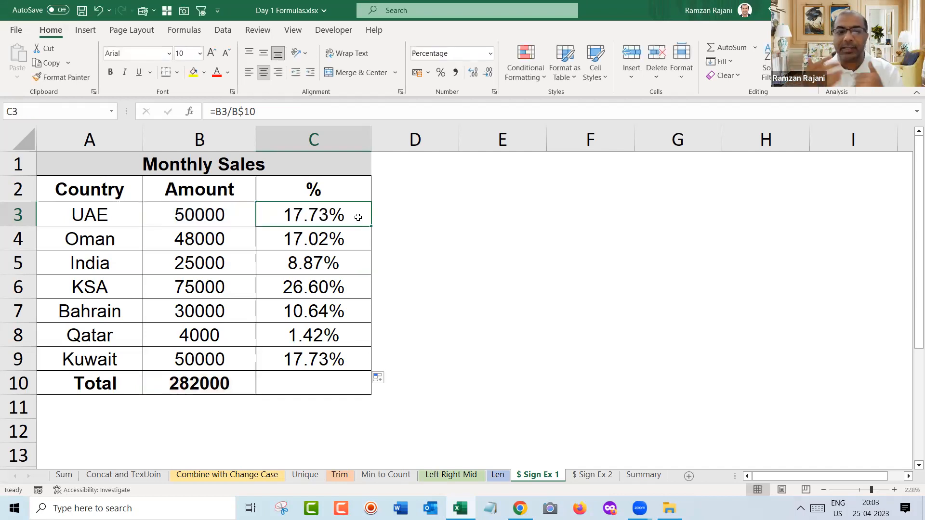
double_click(358, 217)
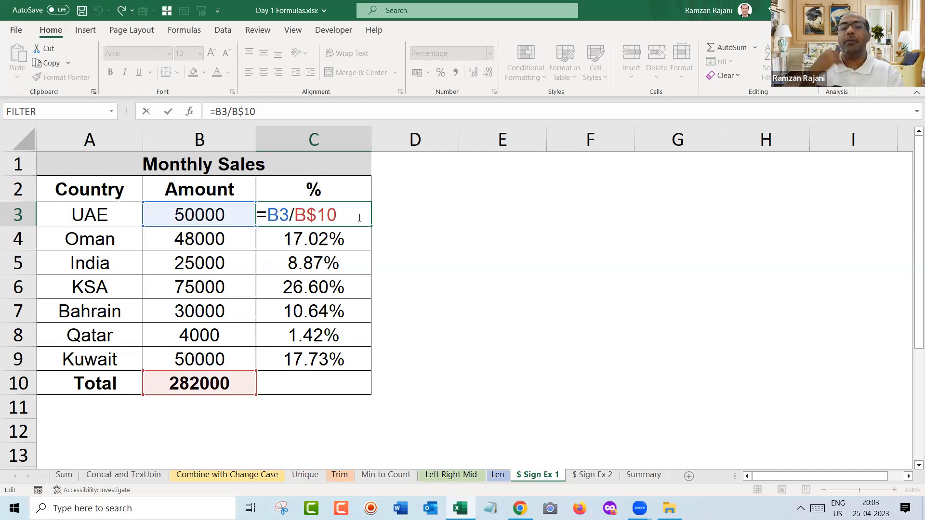
key("Return")
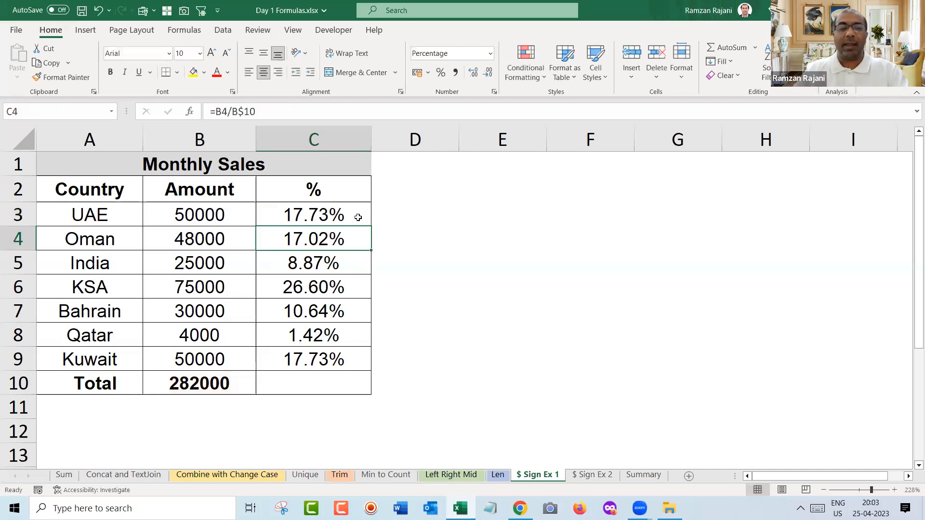
On the $ Sign Ex 2 sheet, calculate the first salesperson's commission amount in B3 with =B2*B5.
key("ctrl+Page_Down")
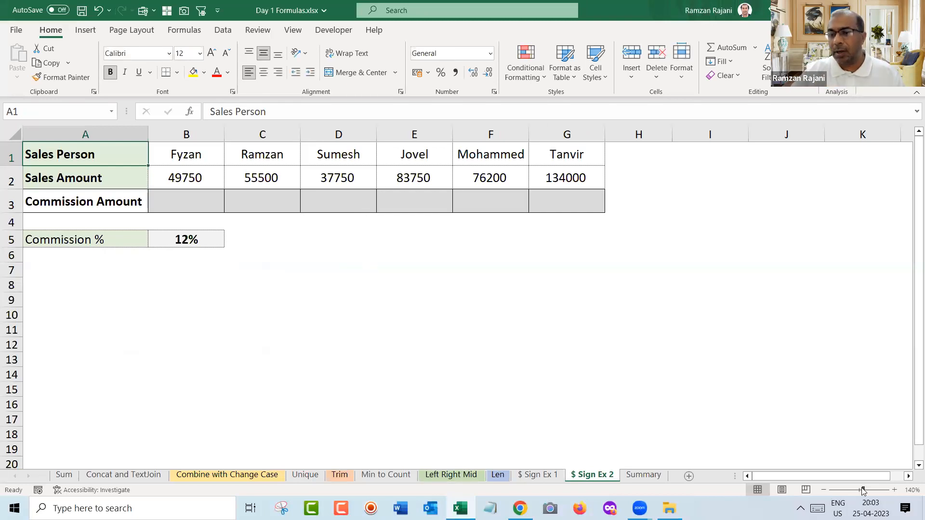
left_click_drag(865, 492, 867, 493)
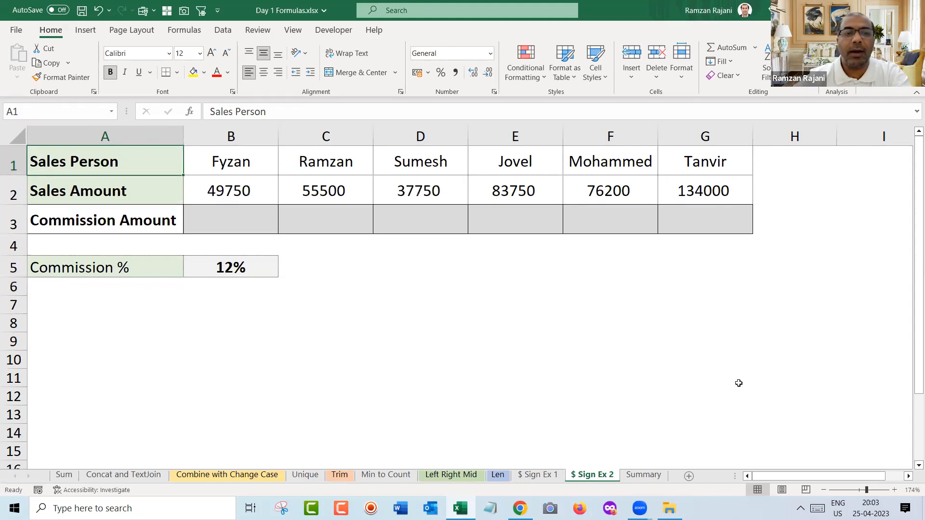
left_click(256, 223)
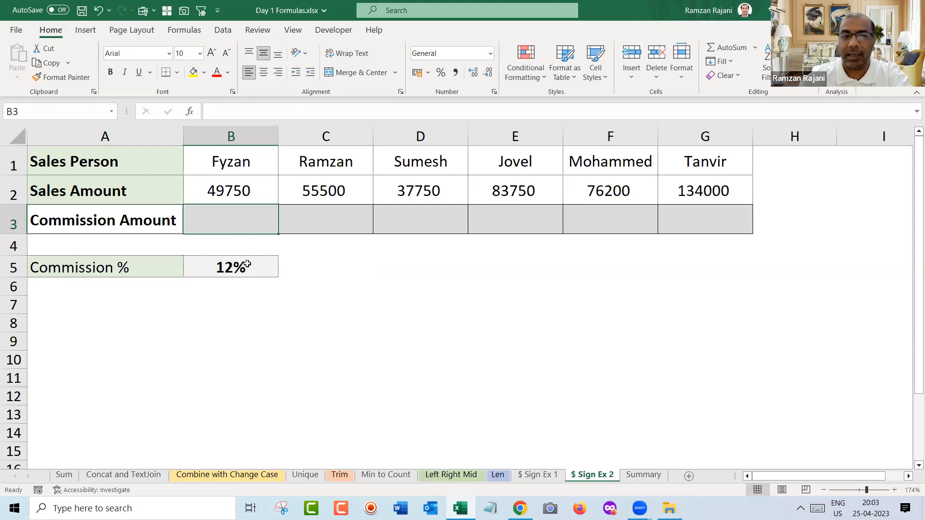
type("=")
left_click(230, 196)
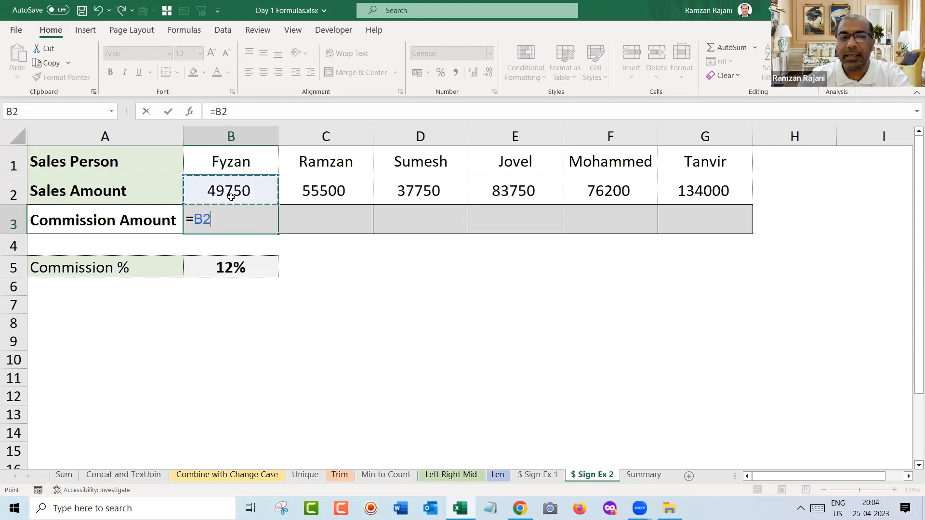
type("*")
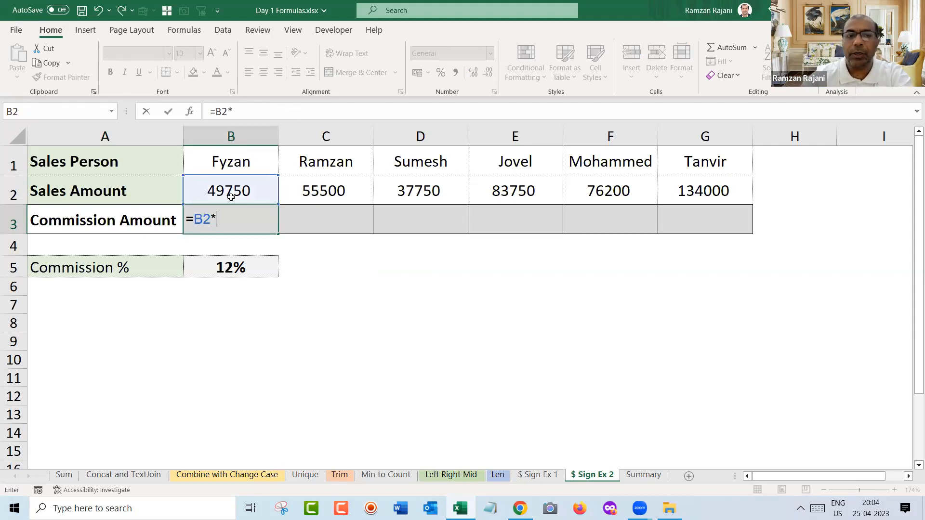
left_click(239, 264)
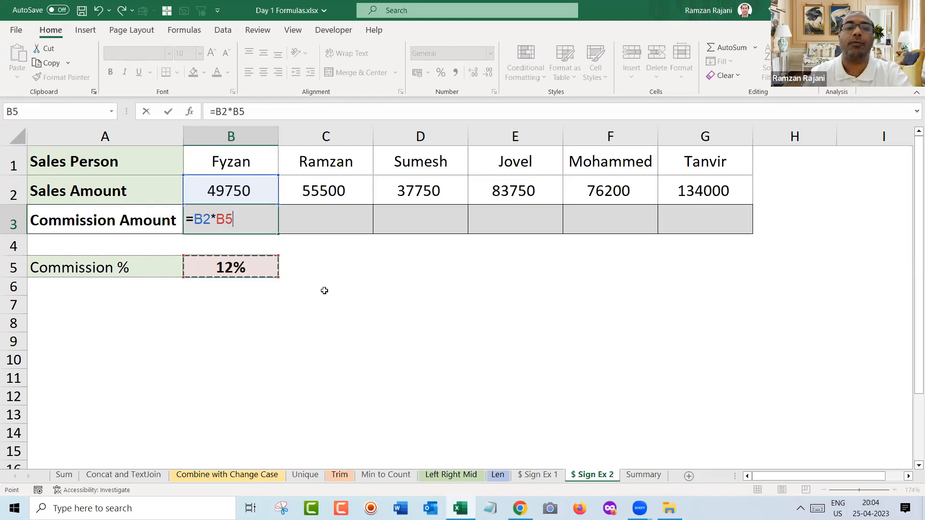
key("Return")
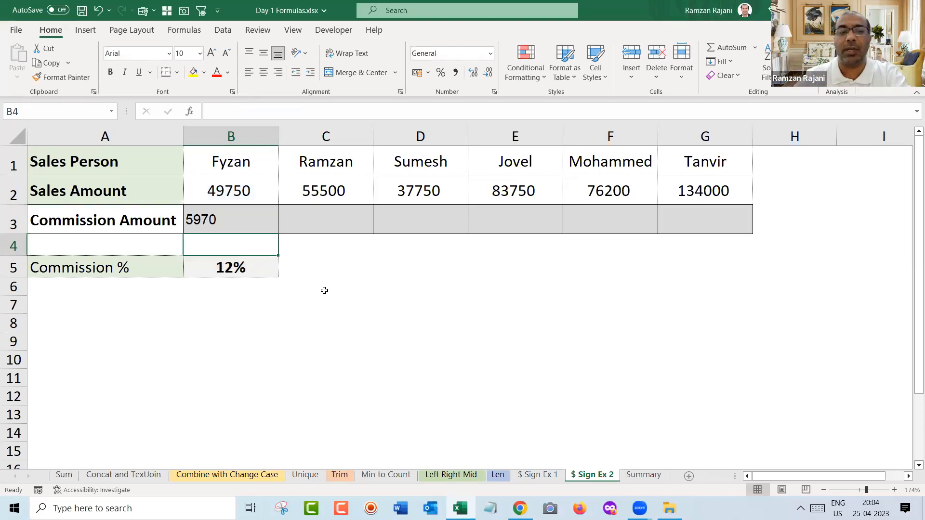
Fill B3's relative formula across to G3 only to inspect C3's copied references, and clear C3:G3.
key("Up")
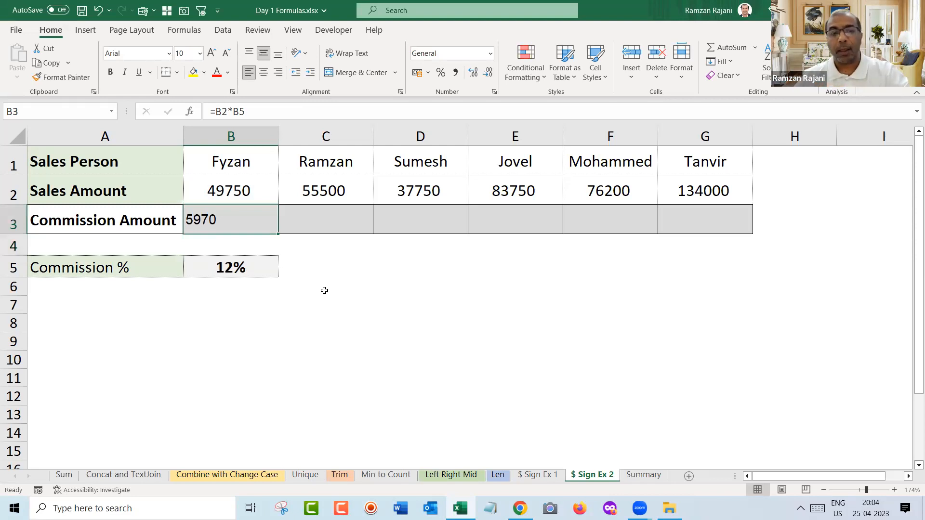
key("F2")
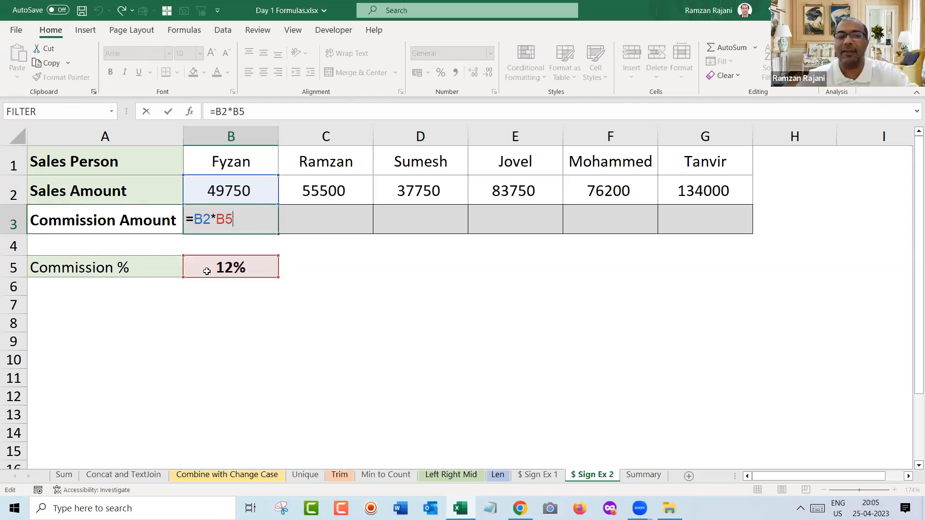
key("ctrl+Return")
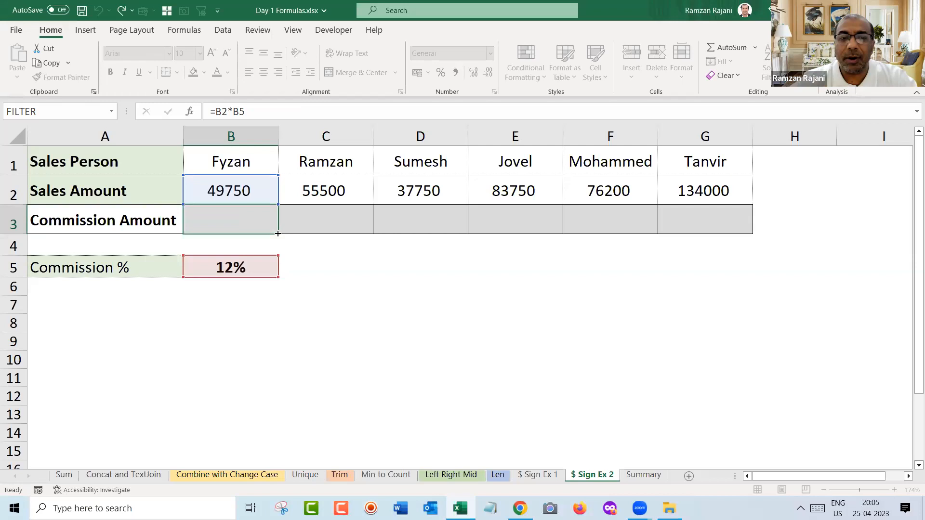
left_click_drag(278, 233, 748, 260)
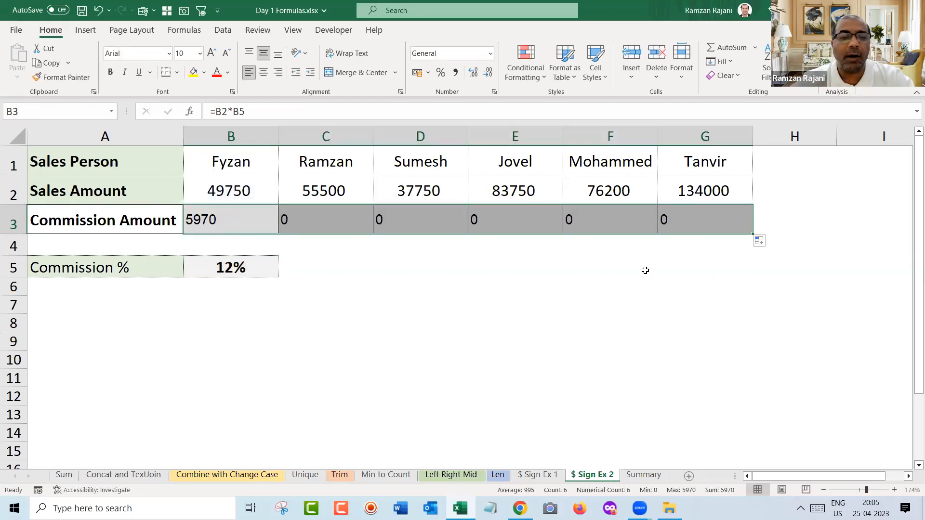
left_click(340, 223)
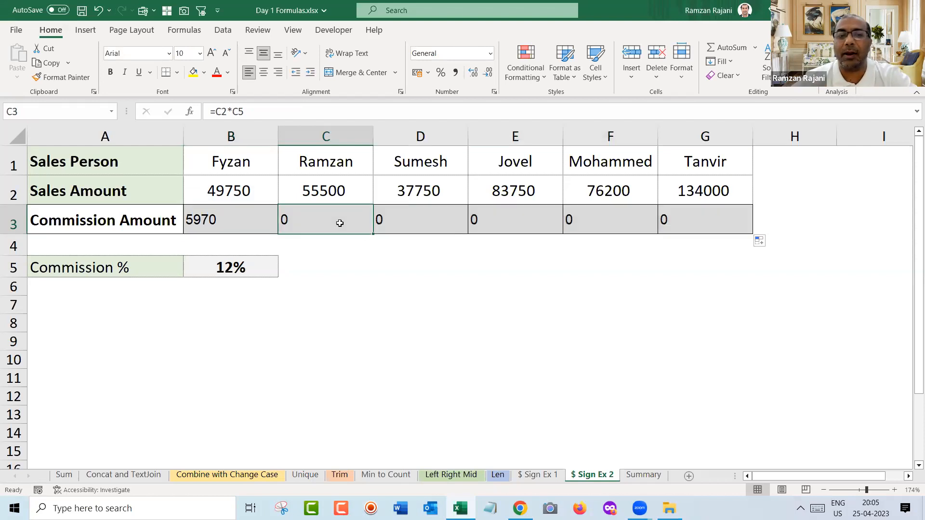
double_click(341, 223)
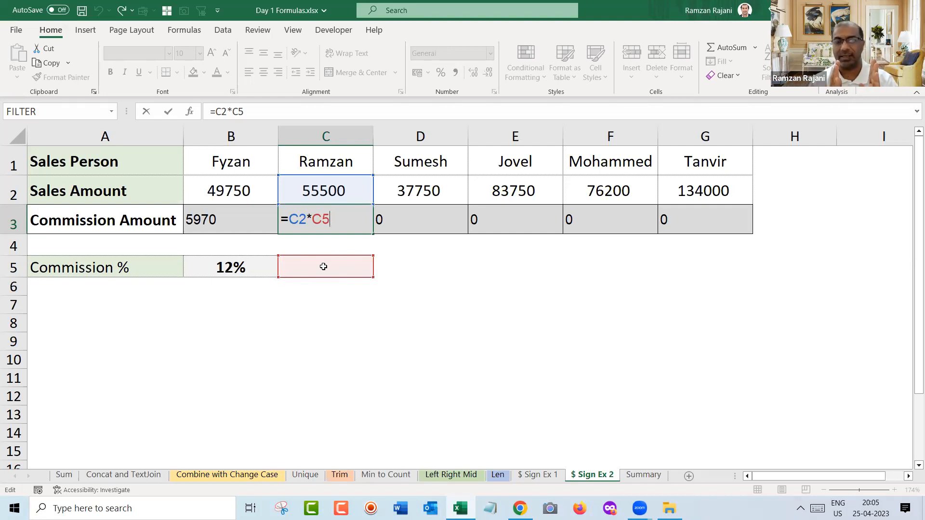
key("ctrl+Return")
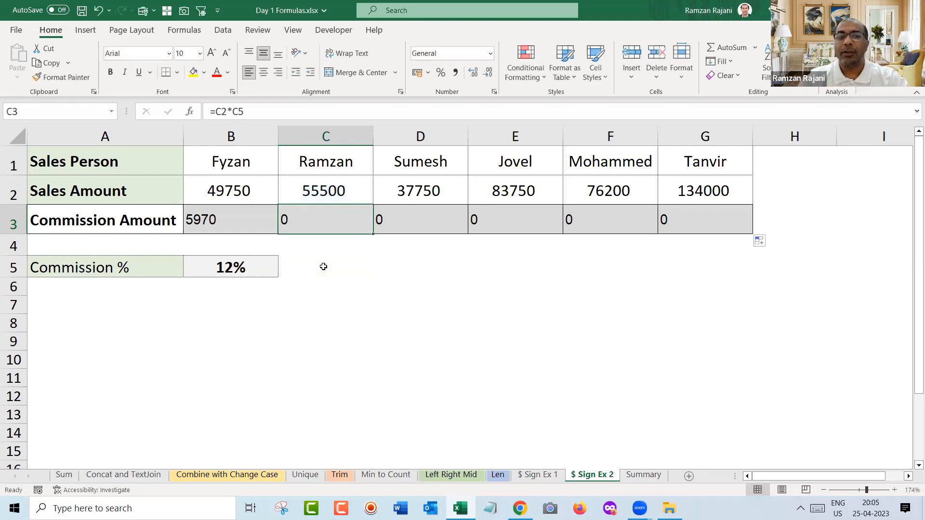
key("ctrl+shift+Right")
key("Delete")
key("Left")
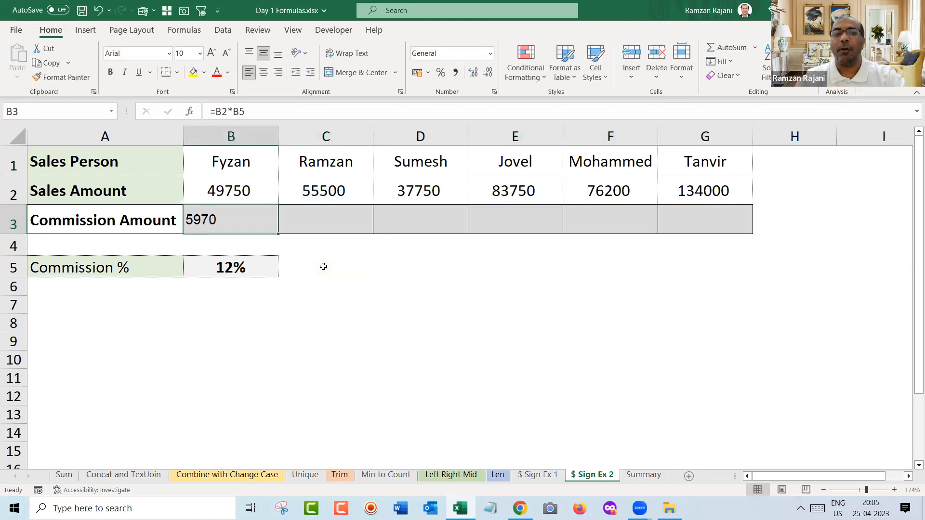
Lock only the column of the commission rate reference in B3, making it =B2*$B5, and fill the formula across through G3.
key("F2")
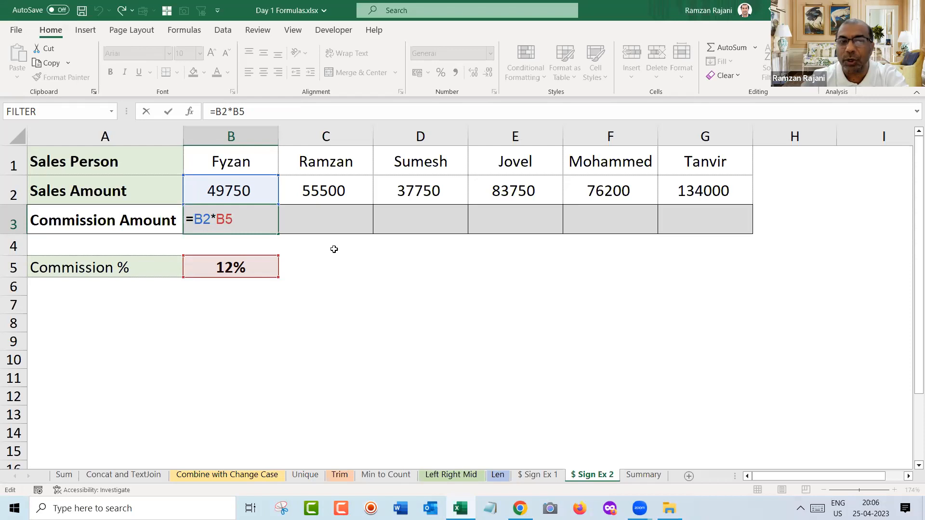
left_click(218, 220)
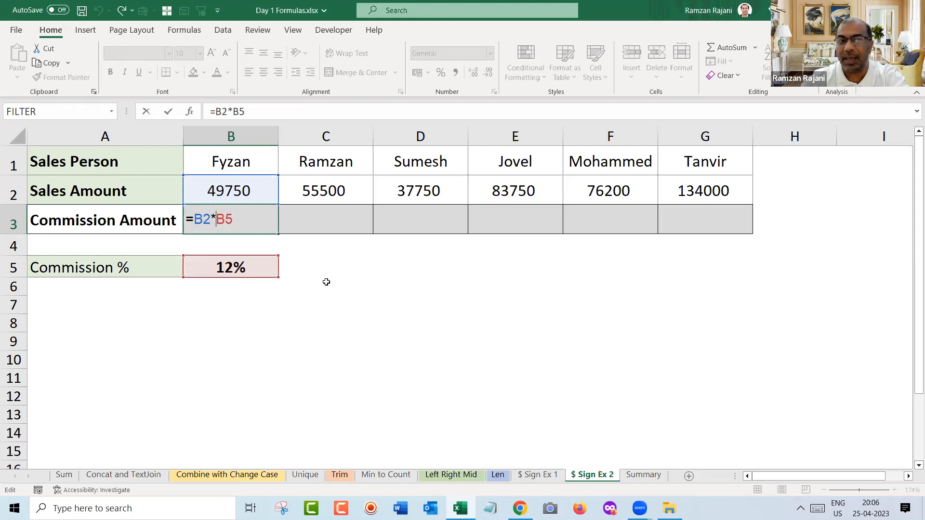
type("$")
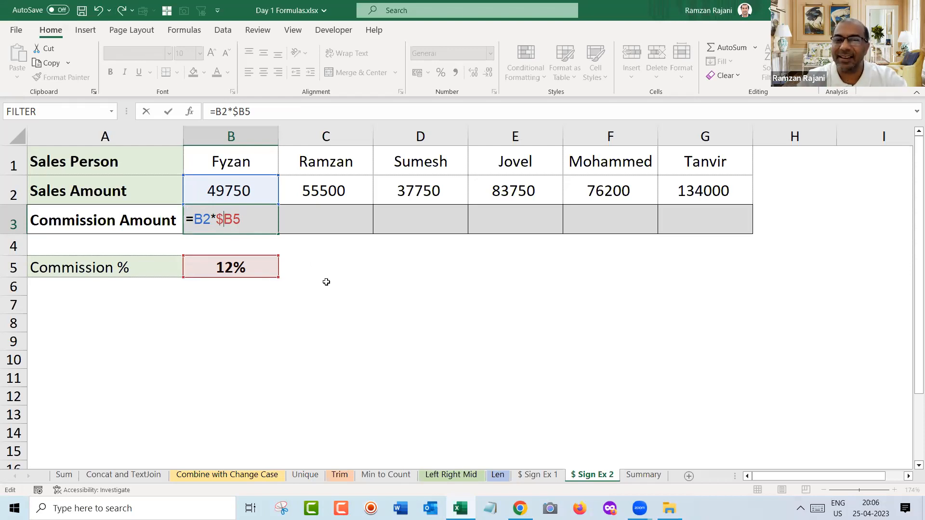
key("ctrl+Return")
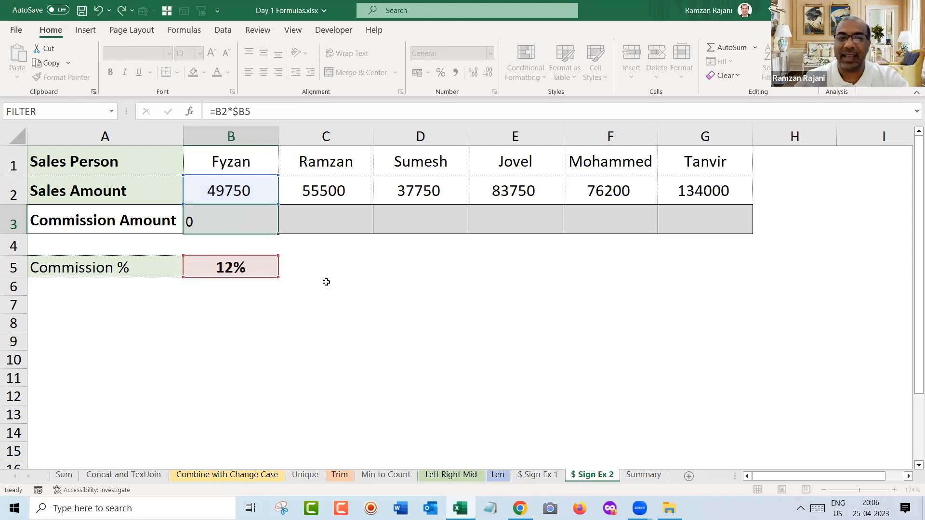
left_click_drag(278, 234, 719, 271)
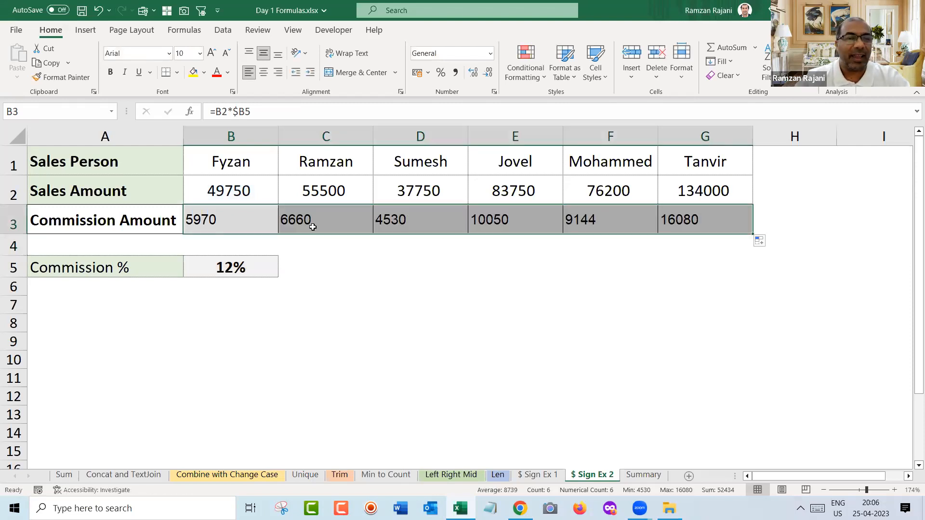
Compare the column-locked $B5 reference in B3 with the row-locked B$10 reference in C3 of the $ Sign Ex 1 sheet.
left_click(260, 220)
double_click(260, 219)
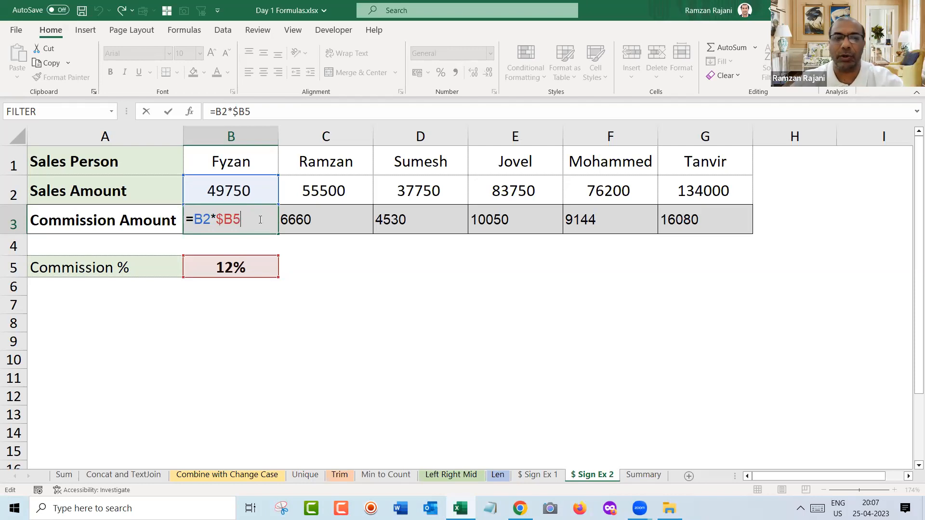
key("ctrl+Return")
key("ctrl+Page_Up")
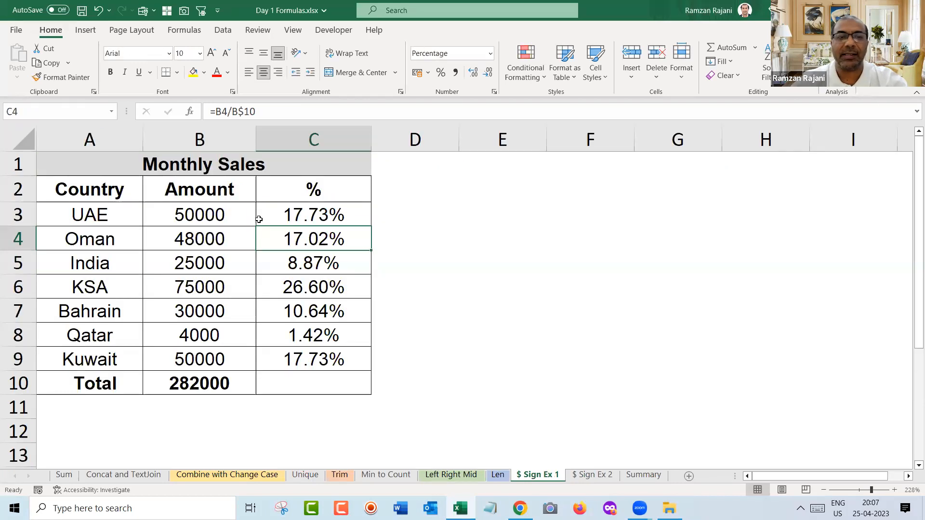
left_click(355, 209)
double_click(359, 211)
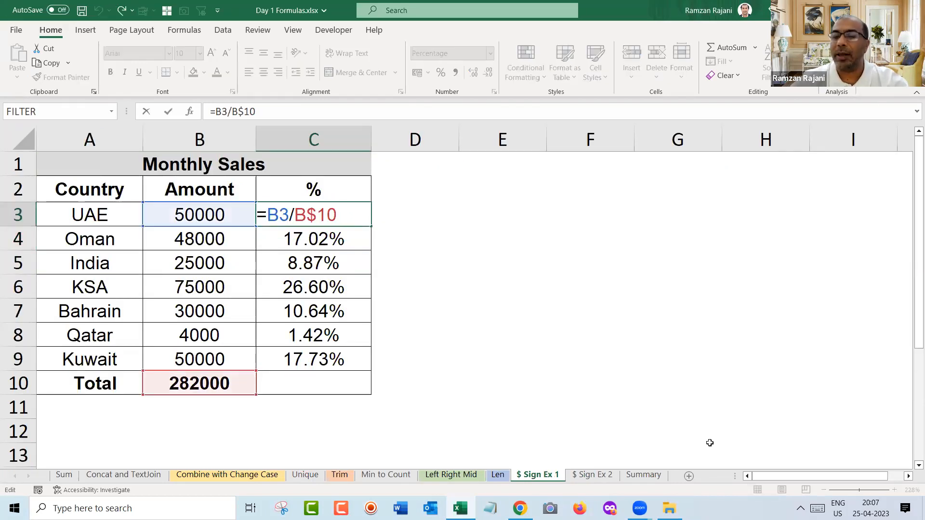
key("alt+Tab")
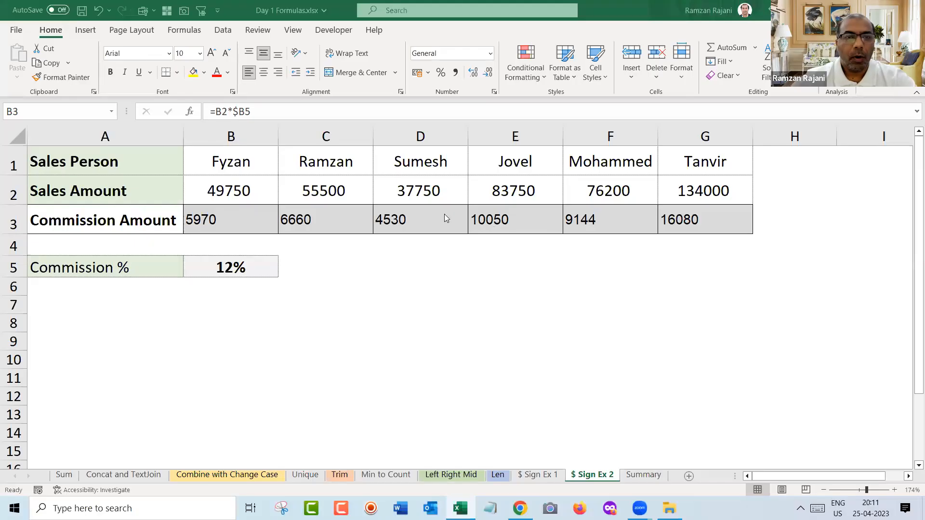
left_click(224, 218)
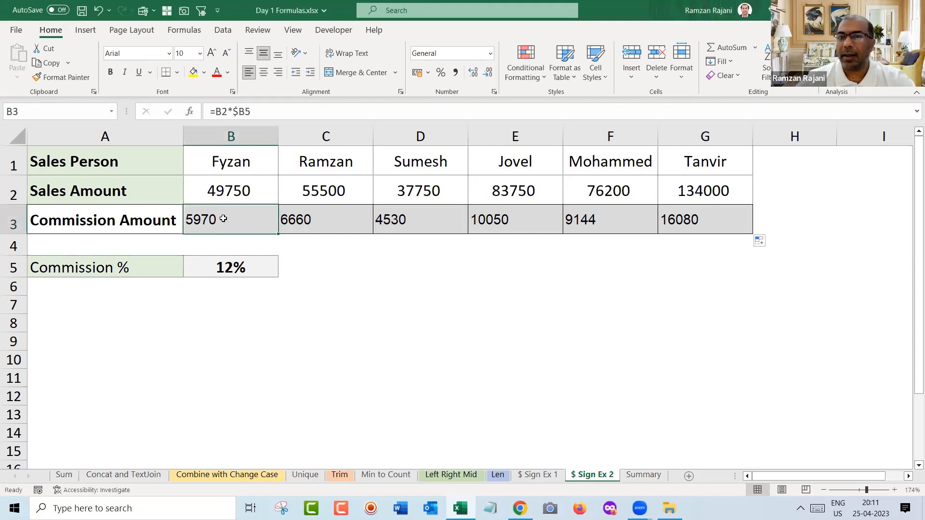
Delete the large rounded rectangle below the formula list on the Summary sheet.
key("ctrl+Page_Down")
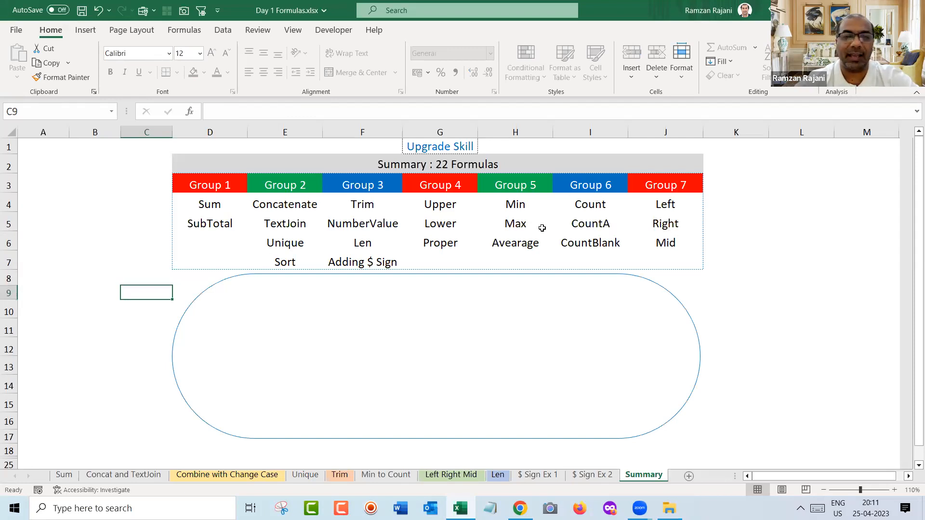
left_click(436, 292)
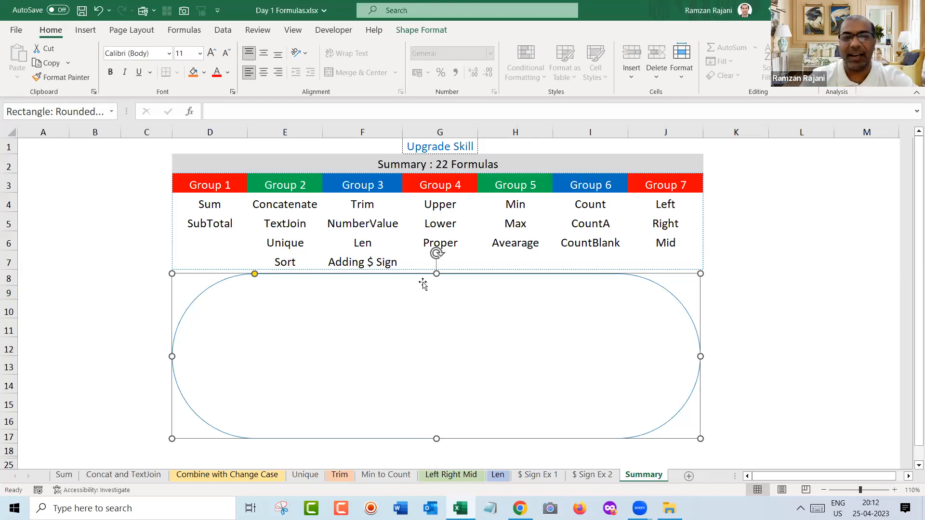
key("Escape")
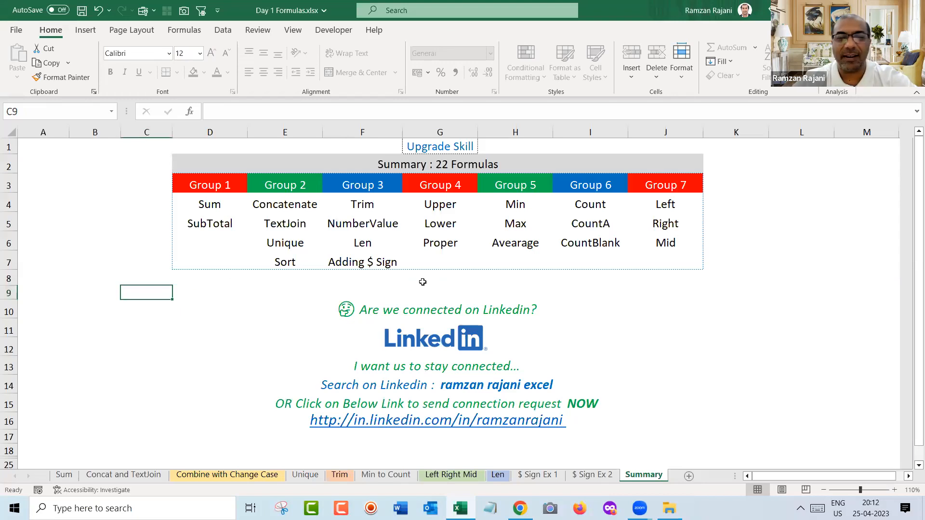
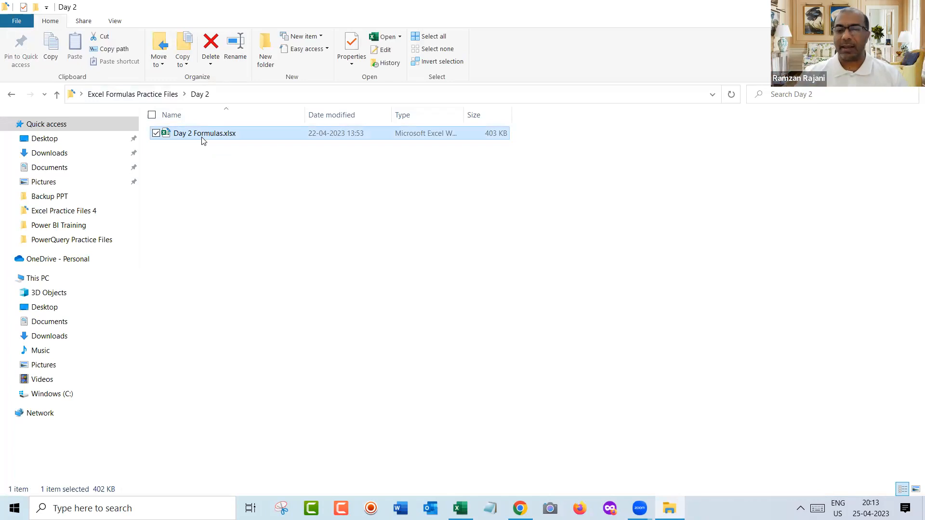
Open Day 2 Formulas.xlsx from the Day 2 folder and look through the City column on the SalesData1 sheet.
double_click(202, 139)
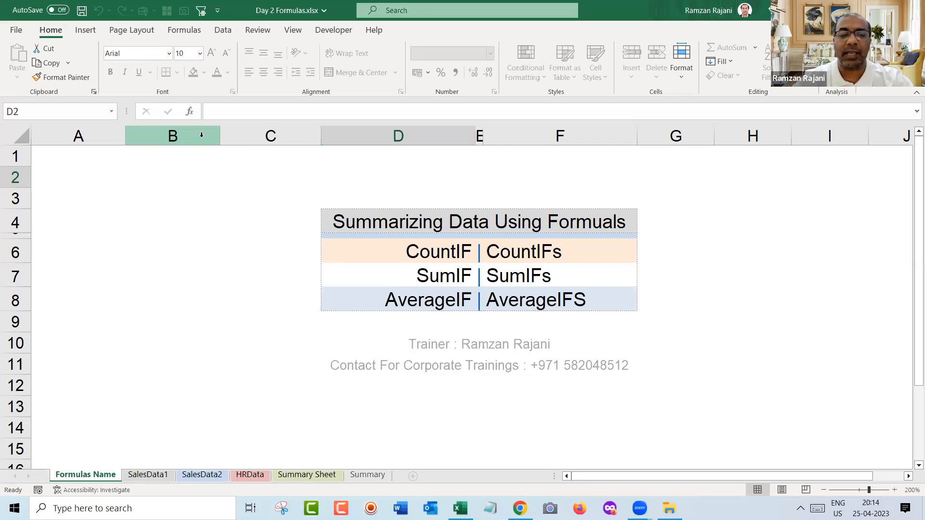
key("ctrl+Page_Down")
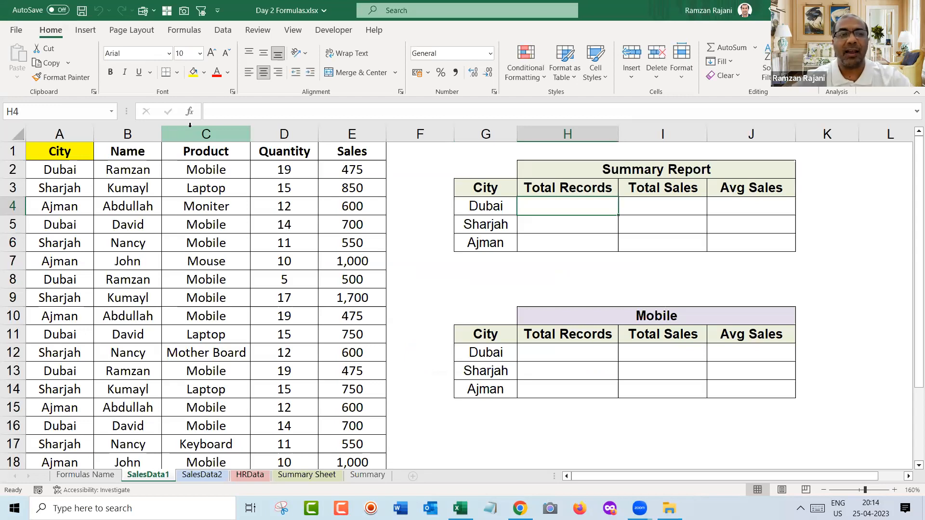
left_click(76, 134)
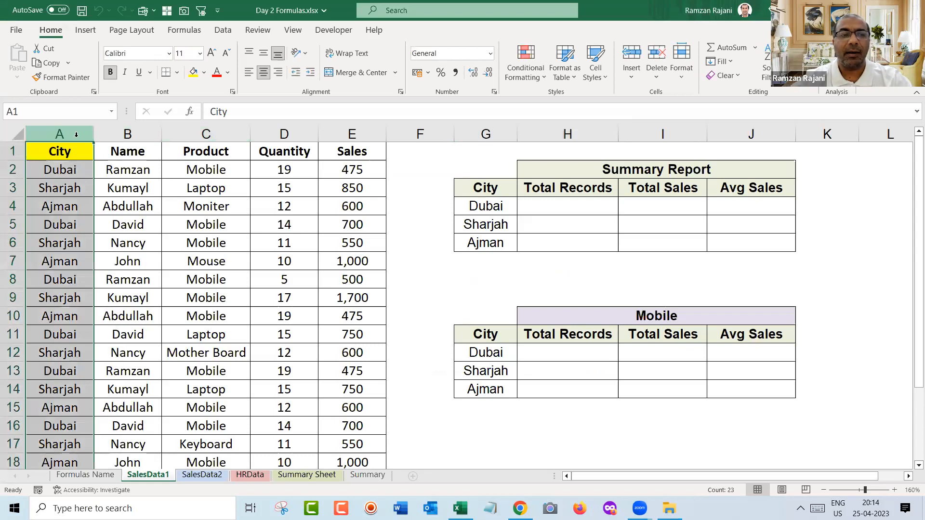
left_click(74, 147)
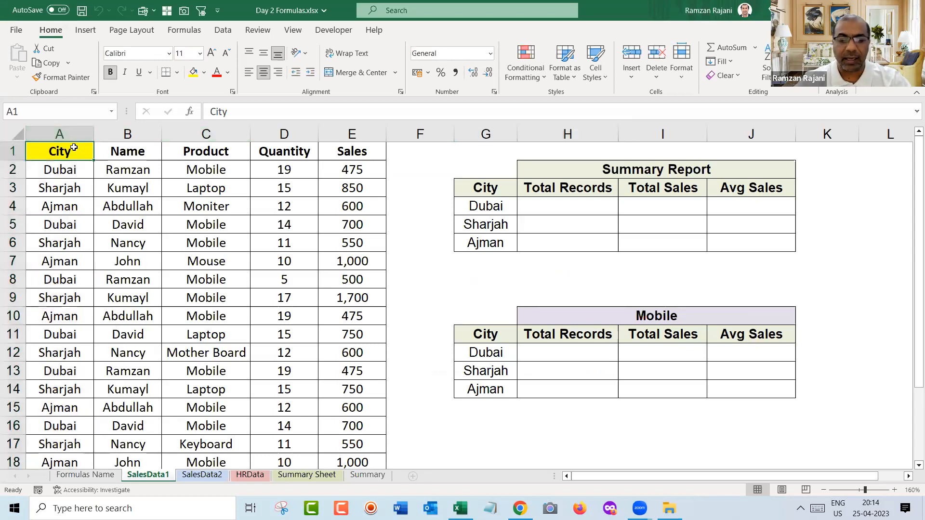
key("ctrl+Down")
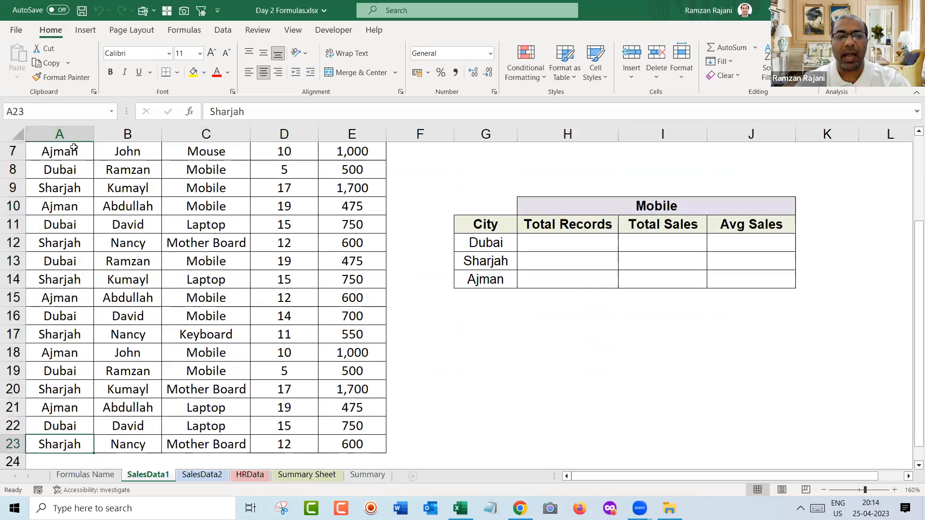
key("ctrl+Up")
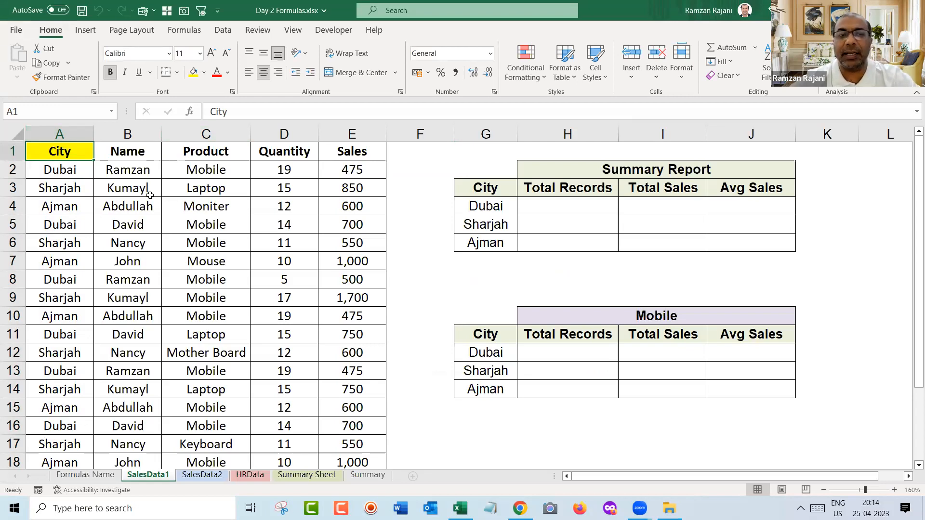
left_click_drag(507, 186, 749, 239)
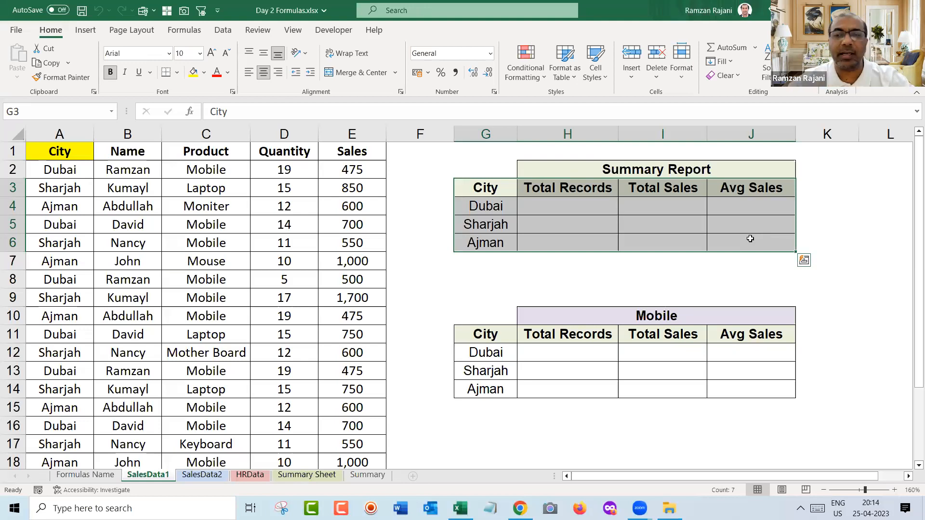
left_click(584, 210)
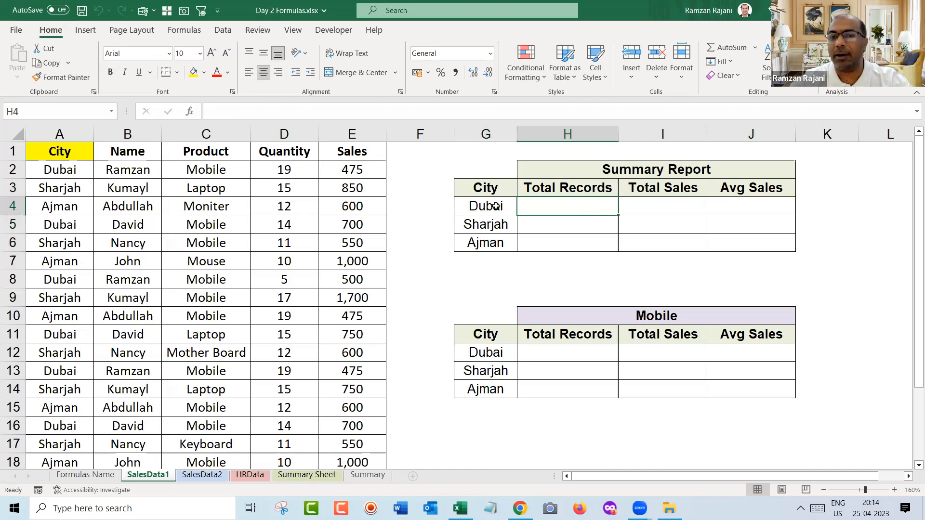
left_click(669, 208)
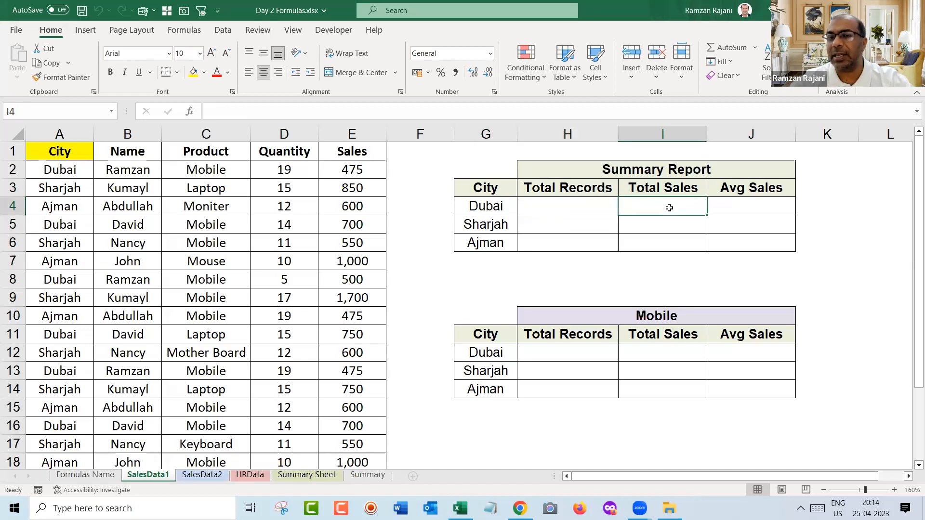
left_click(751, 207)
left_click(604, 206)
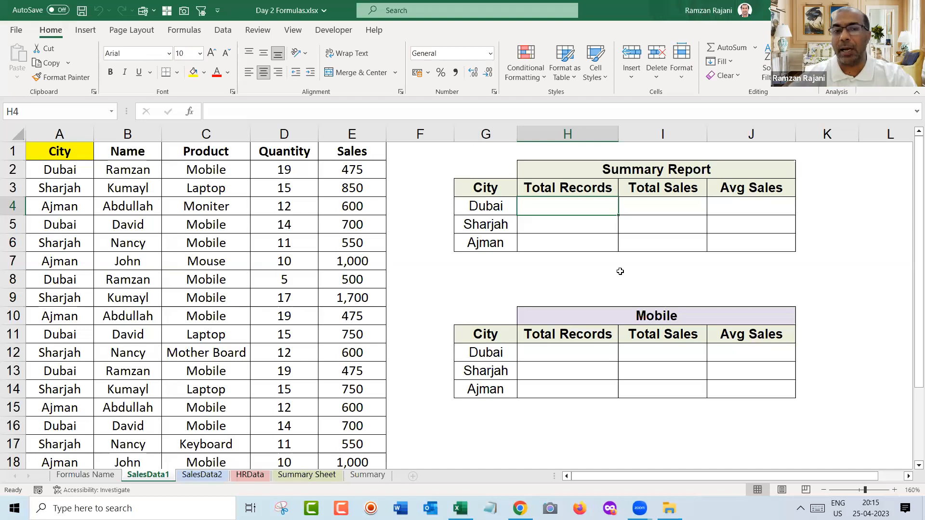
left_click_drag(500, 212, 498, 241)
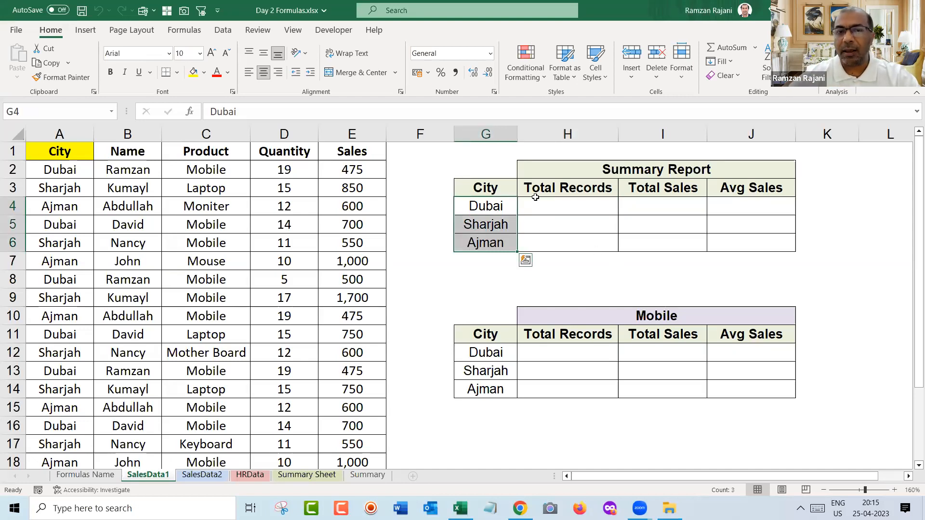
Count the Dubai records in H4 of the Summary Report with =COUNTIF(A:A,"Dubai").
left_click(579, 206)
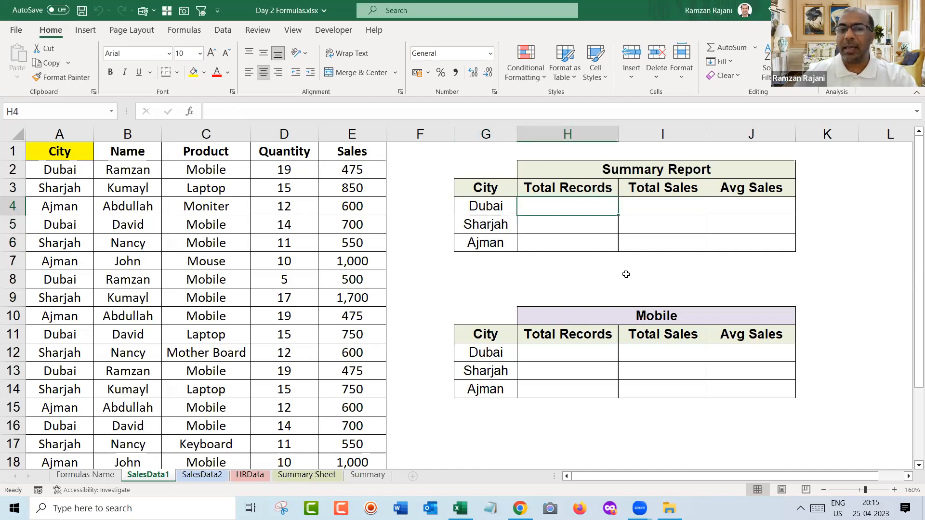
type("=")
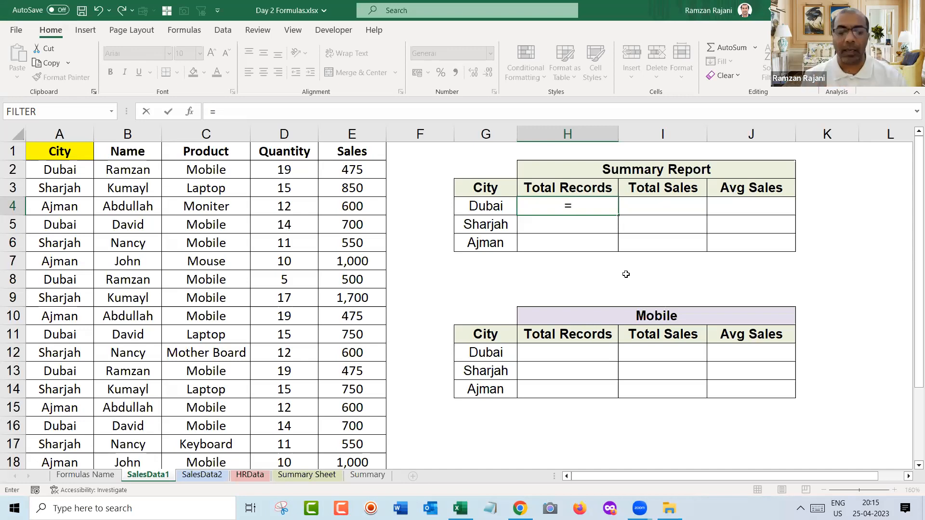
type("cou")
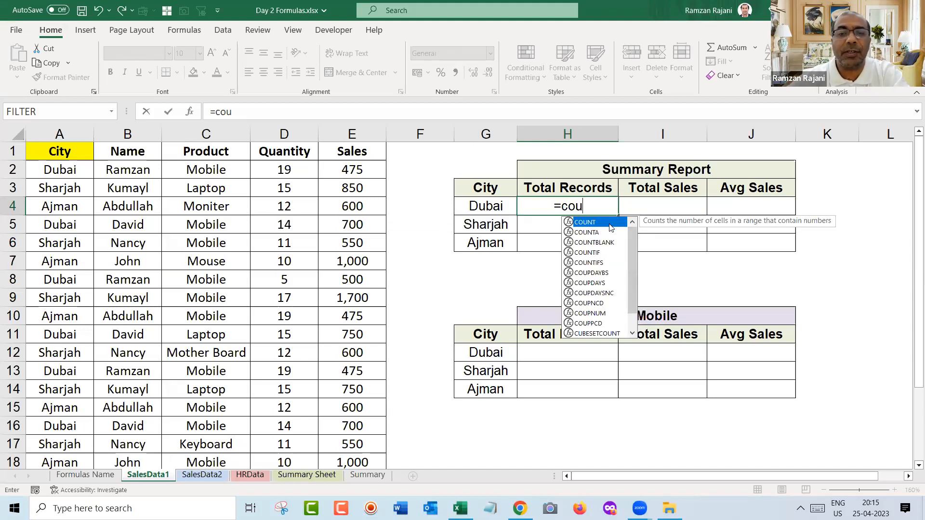
left_click(604, 253)
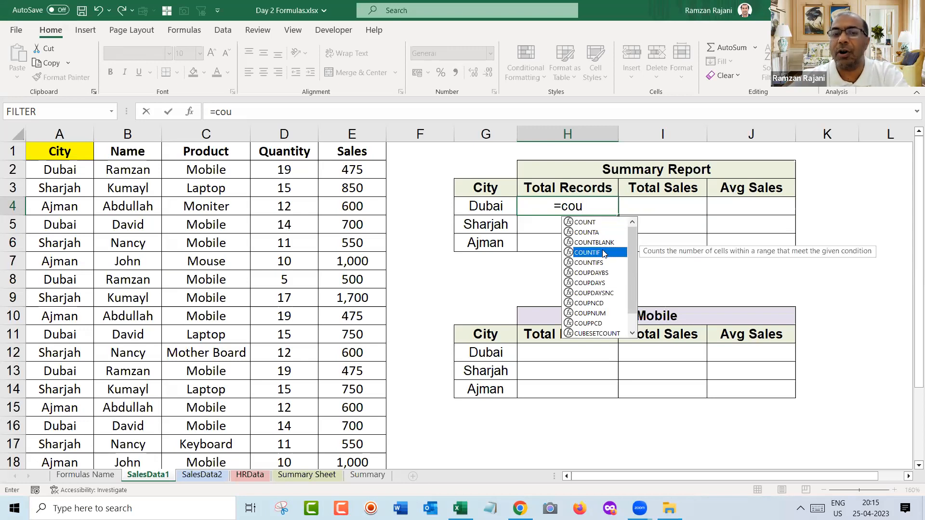
double_click(604, 252)
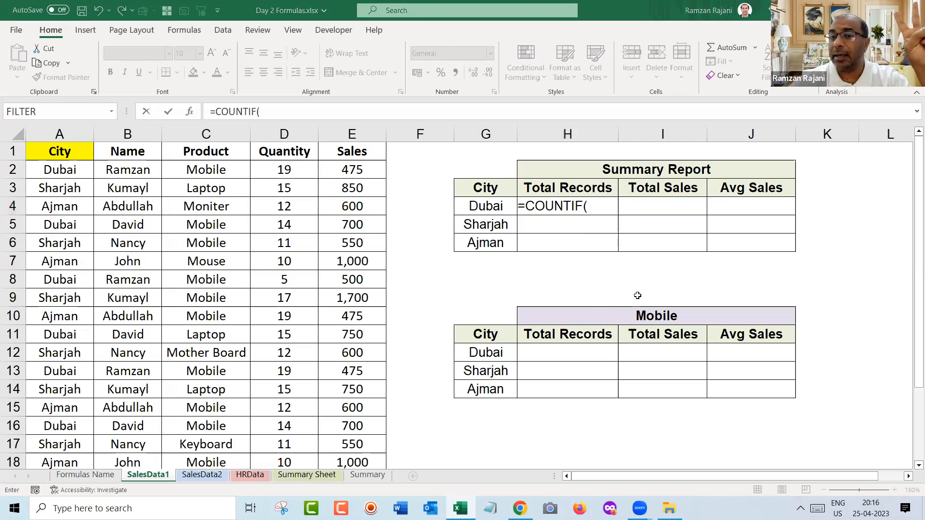
left_click(596, 211)
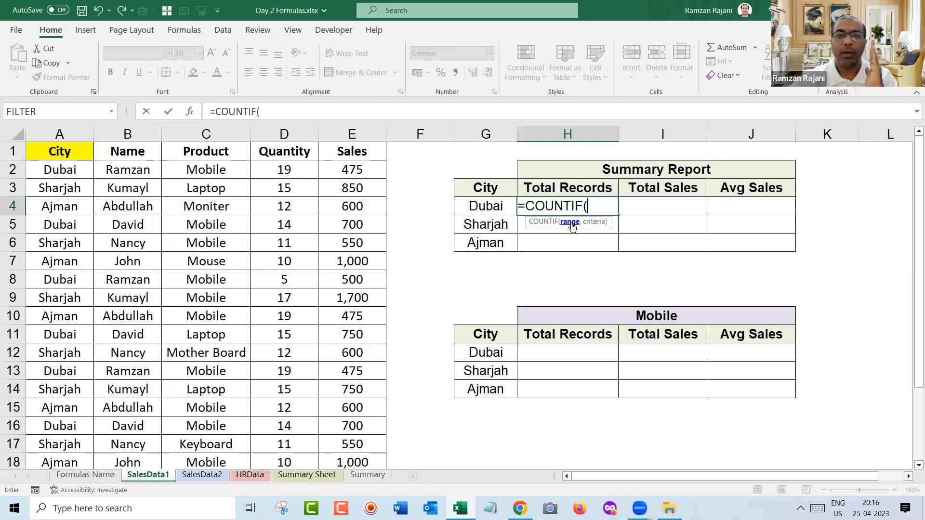
left_click(70, 134)
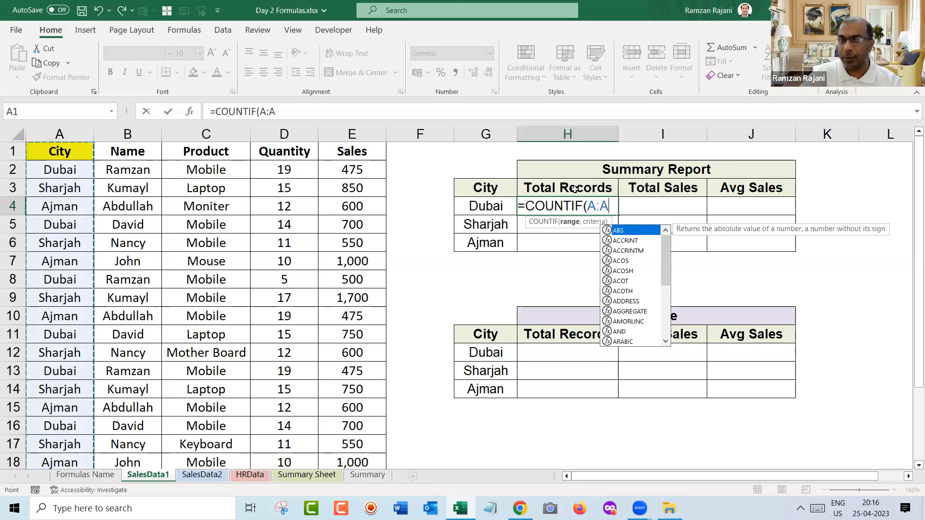
type(",")
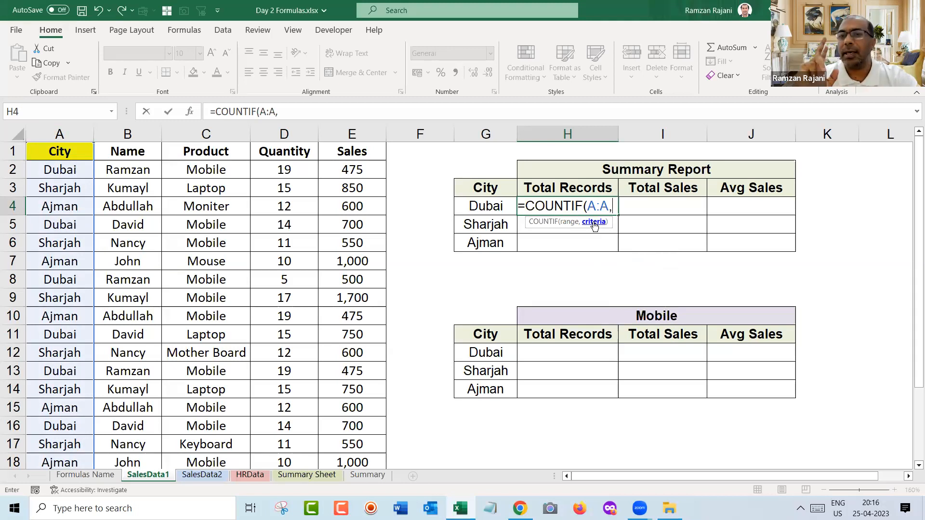
type("\"Dubai\")")
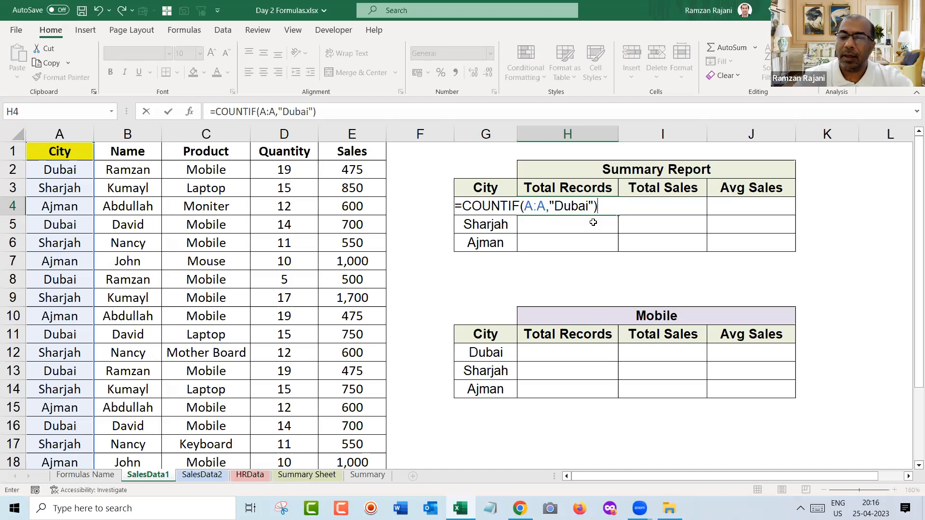
key("Return")
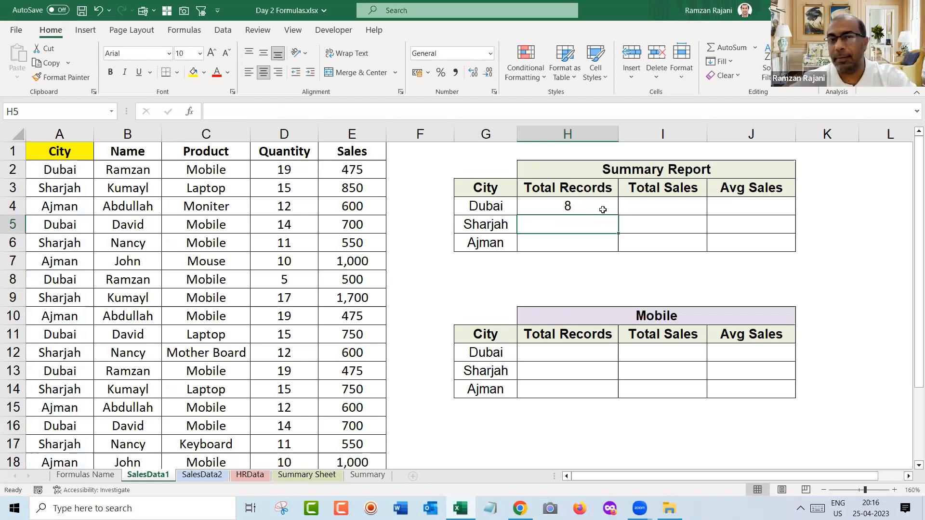
Fill the COUNTIF formula from H4 down to H6 and inspect the copied formulas in H5 and H6.
left_click(604, 207)
left_click_drag(618, 214, 618, 254)
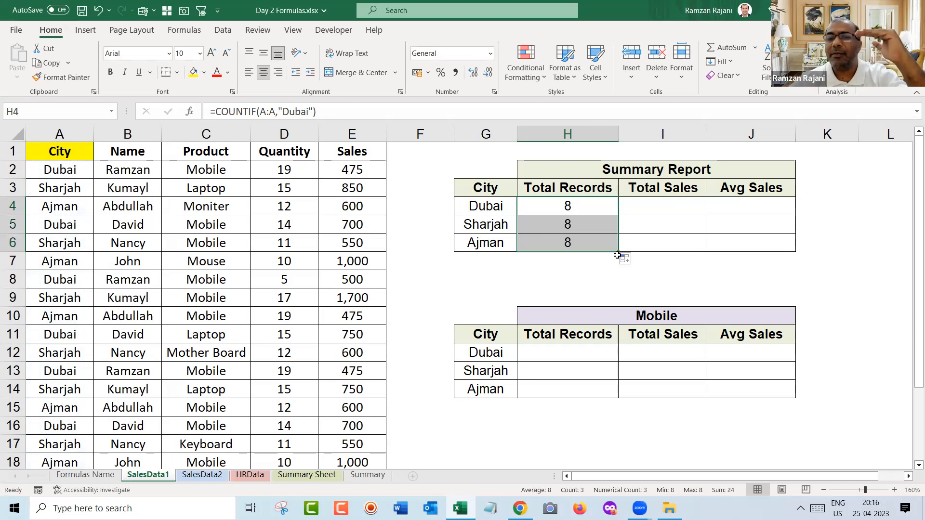
left_click(594, 223)
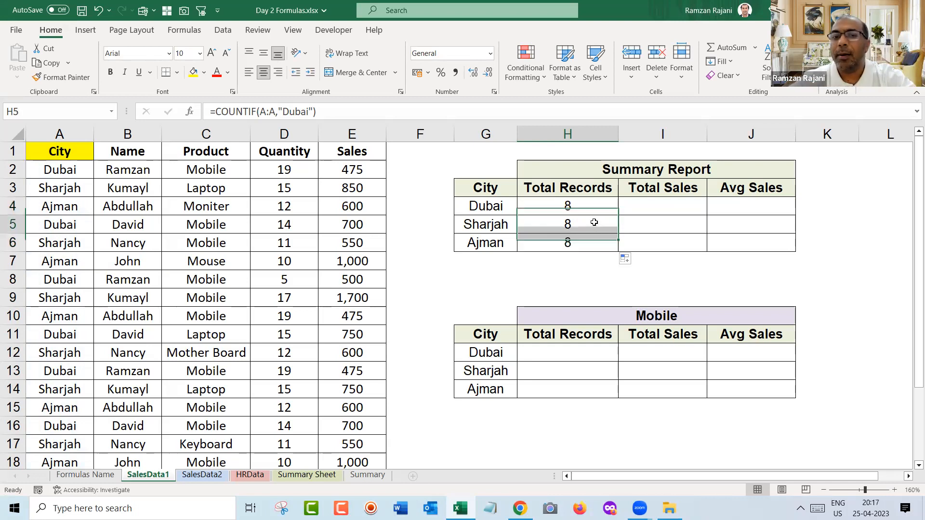
double_click(594, 225)
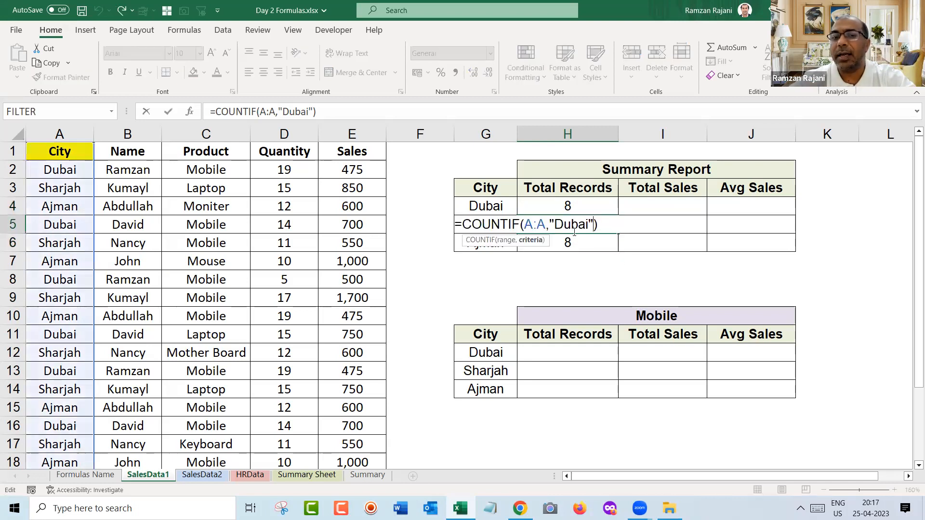
key("Escape")
left_click(595, 239)
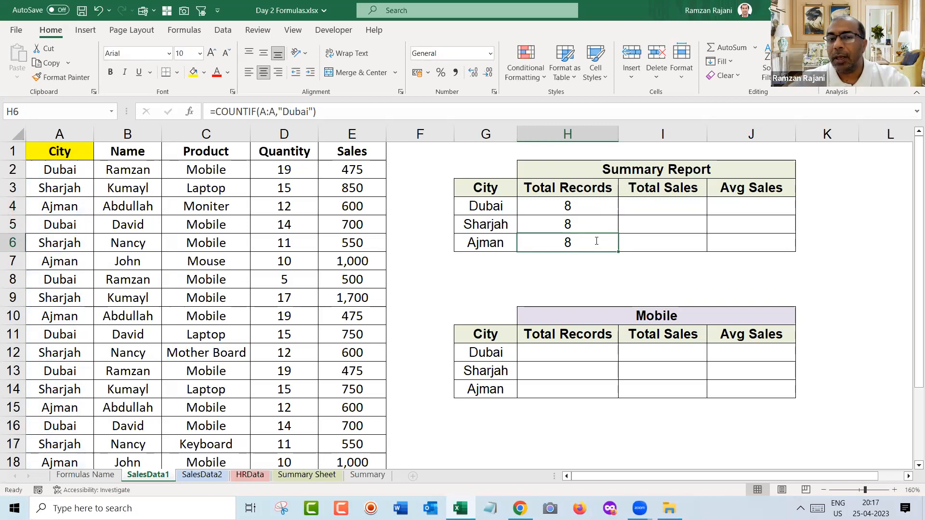
double_click(595, 240)
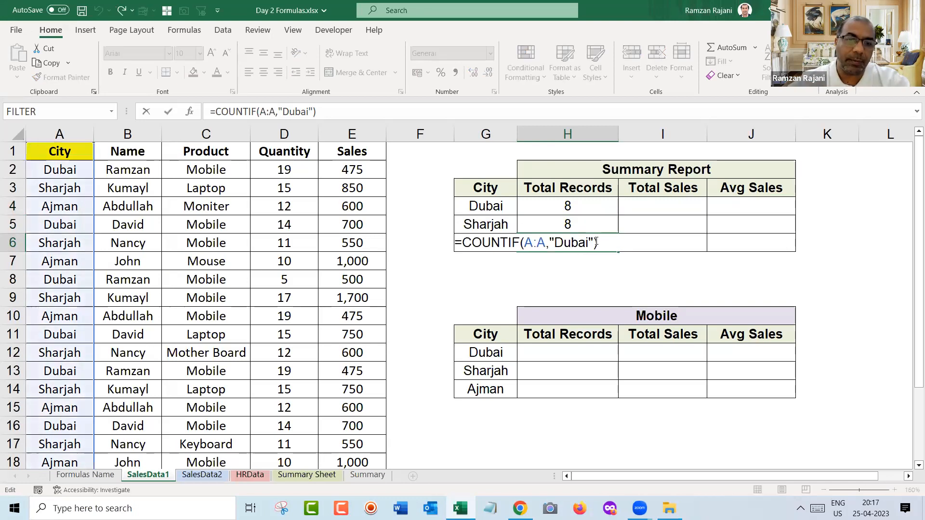
key("Escape")
Clear the copied formulas from H5:H6 and try rewriting the H4 formula without the "Dubai" criterion.
left_click_drag(599, 226, 597, 235)
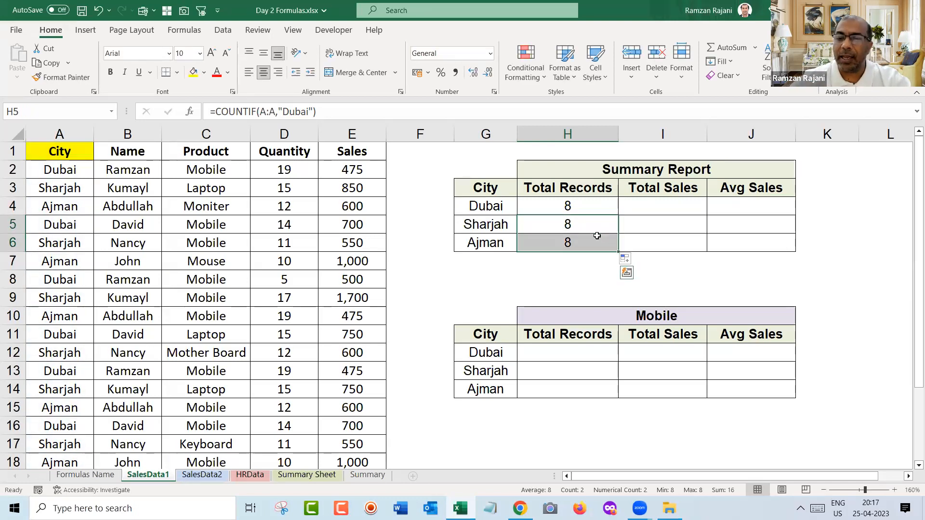
key("Delete")
key("Up")
key("F2")
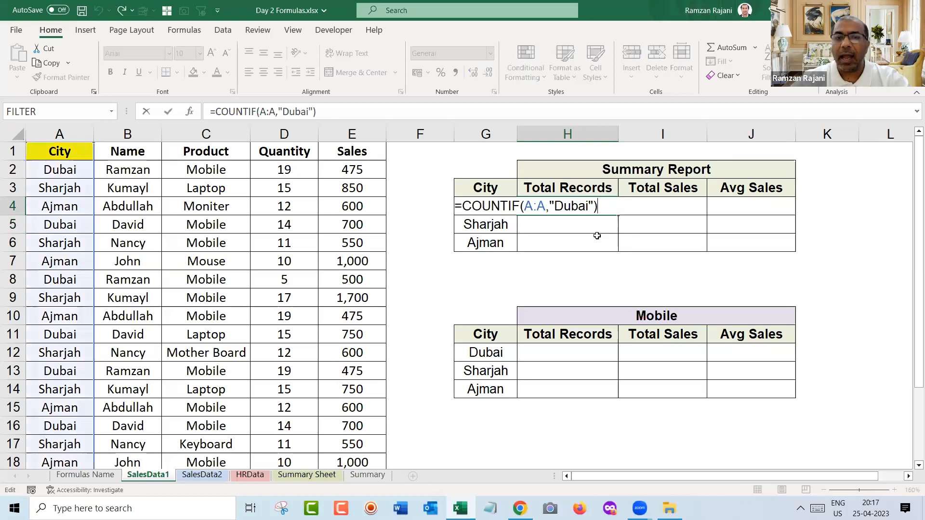
key("BackSpace")
key("BackSpace")
key("BackSpace")
key("BackSpace")
key("BackSpace")
key("BackSpace")
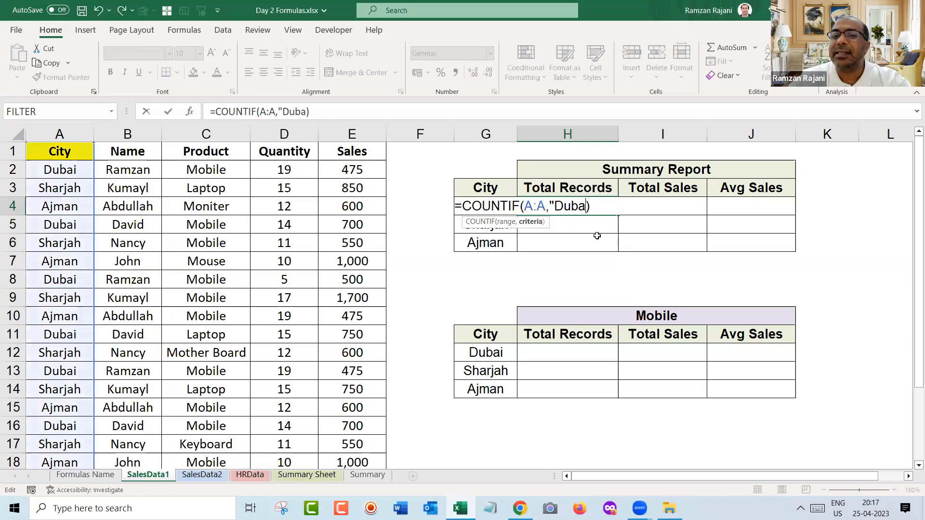
key("Delete")
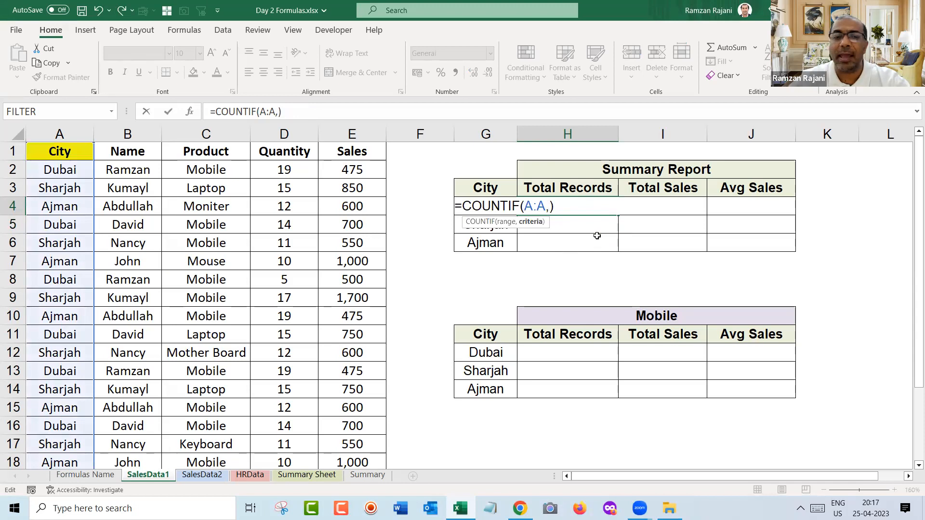
key("Delete")
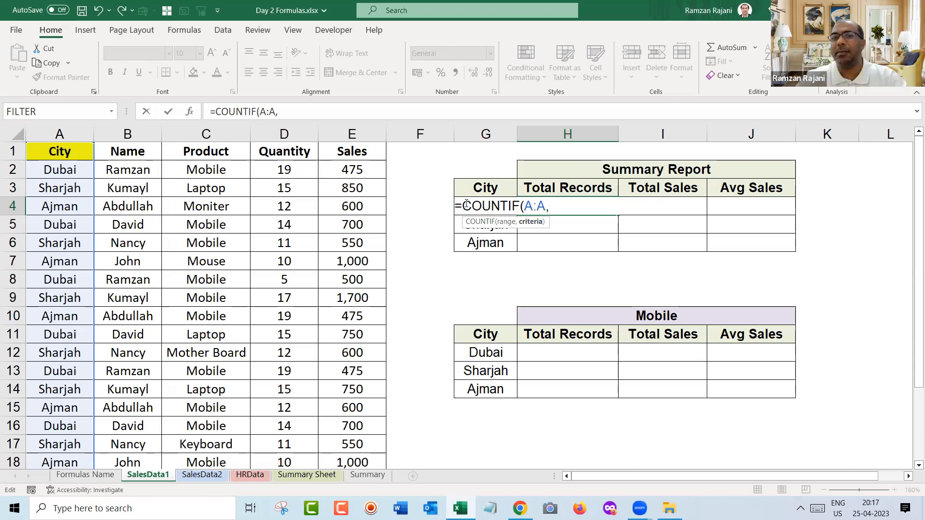
key("Escape")
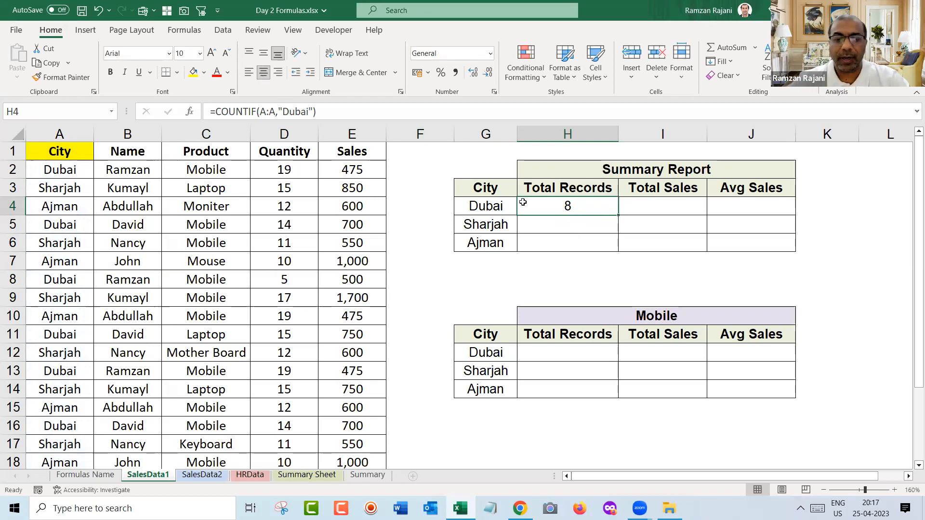
type("jfklfadfasfasjfjasfjaskl")
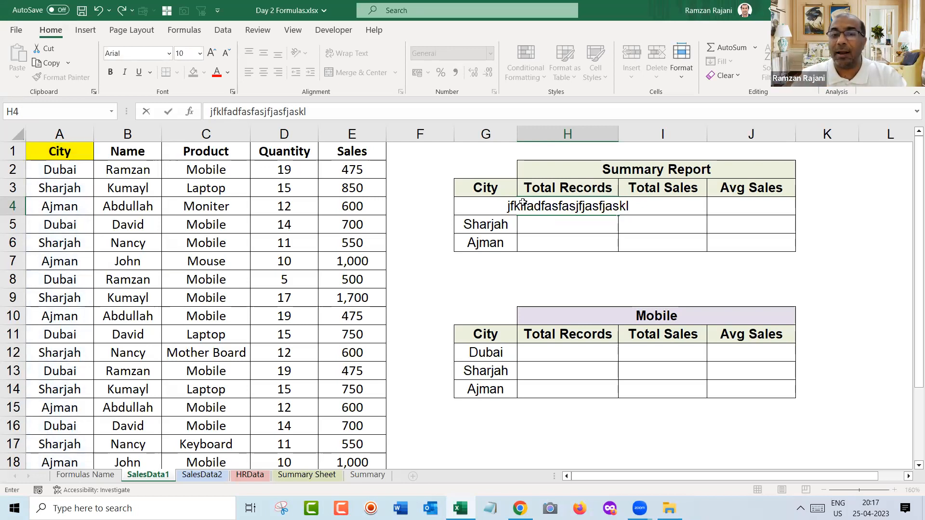
key("Escape")
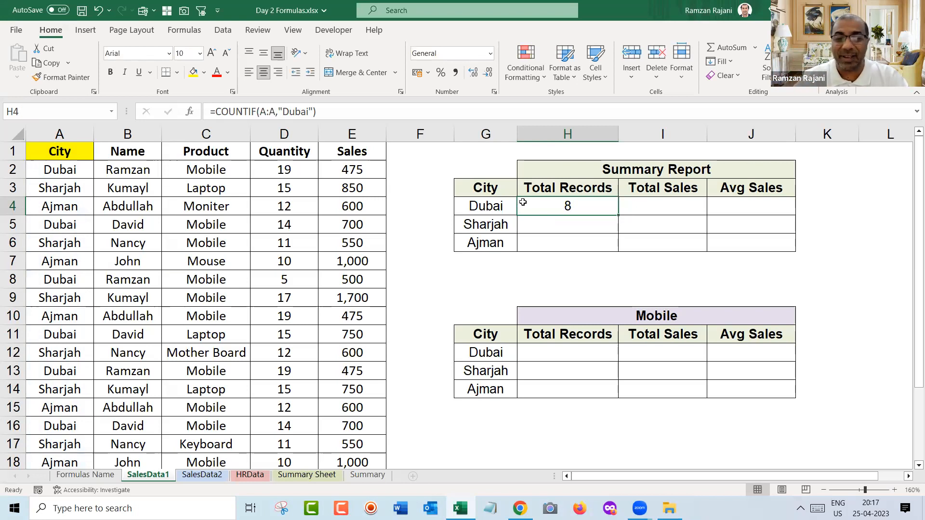
Clear the formula from H4 and left-align the cell.
key("Delete")
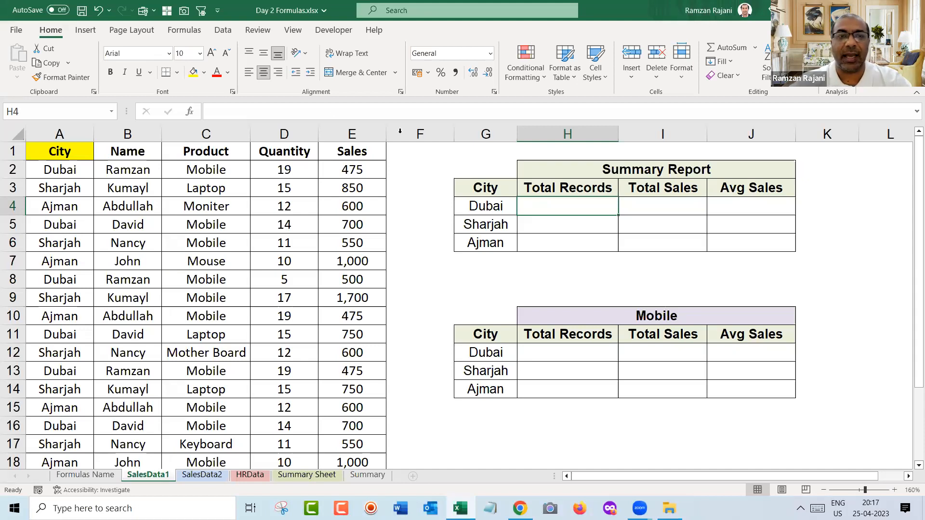
left_click(251, 74)
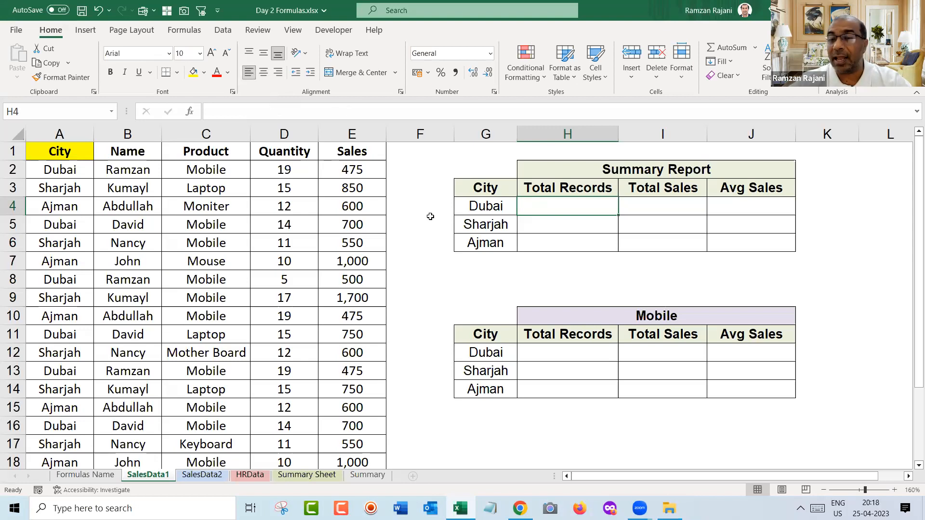
Count the Dubai records in H4 with =COUNTIF(A:A,G4) and fill the formula down to H6.
type("=")
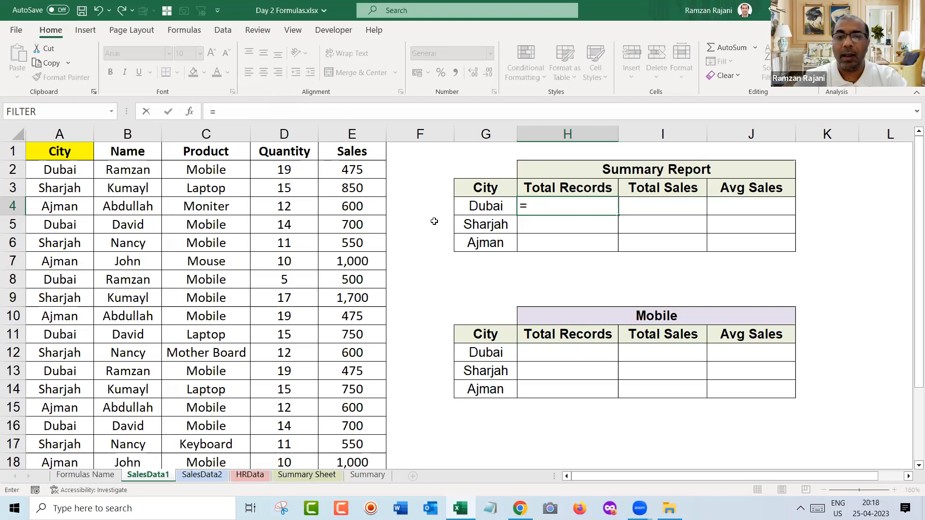
type("cou")
key("Down")
key("Down")
key("Down")
key("Tab")
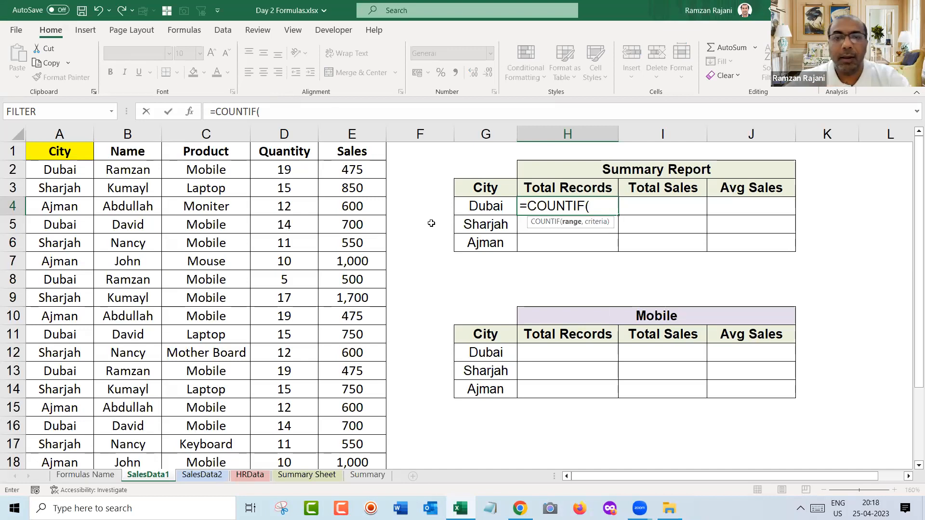
left_click(53, 131)
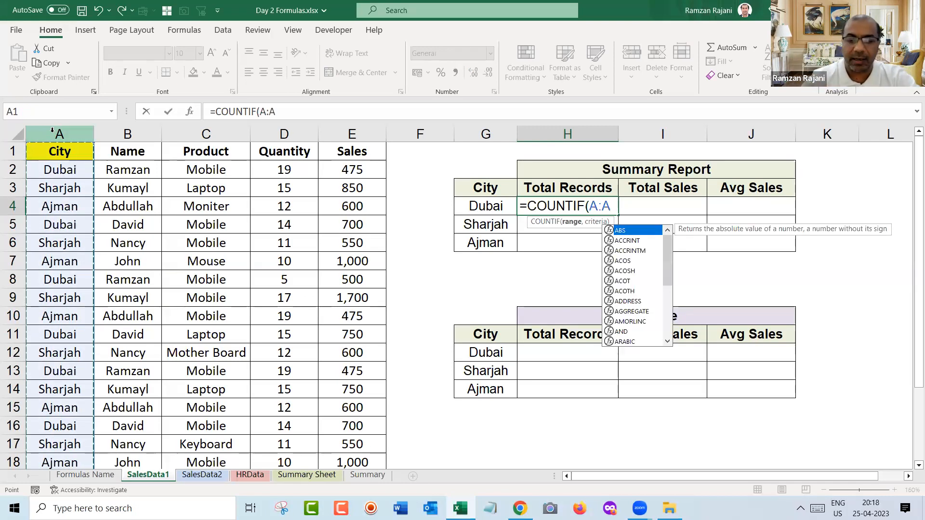
type(",")
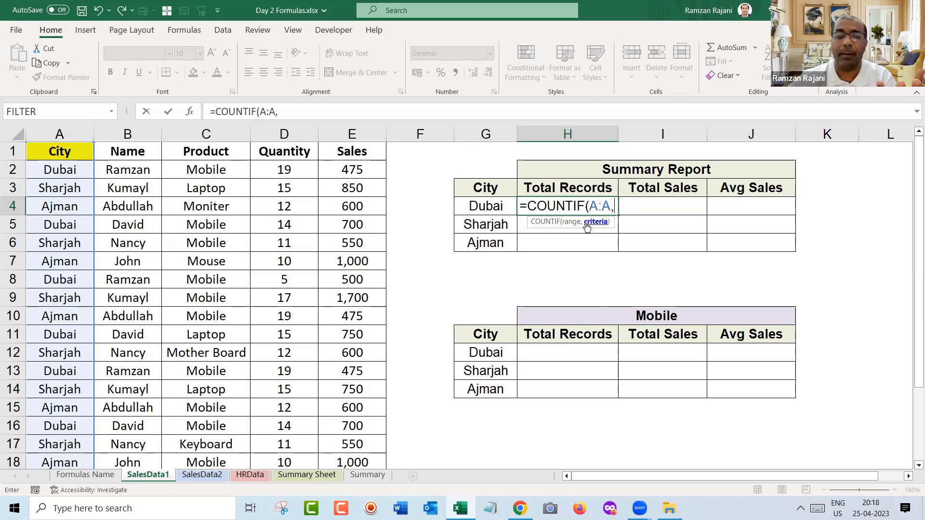
left_click(479, 208)
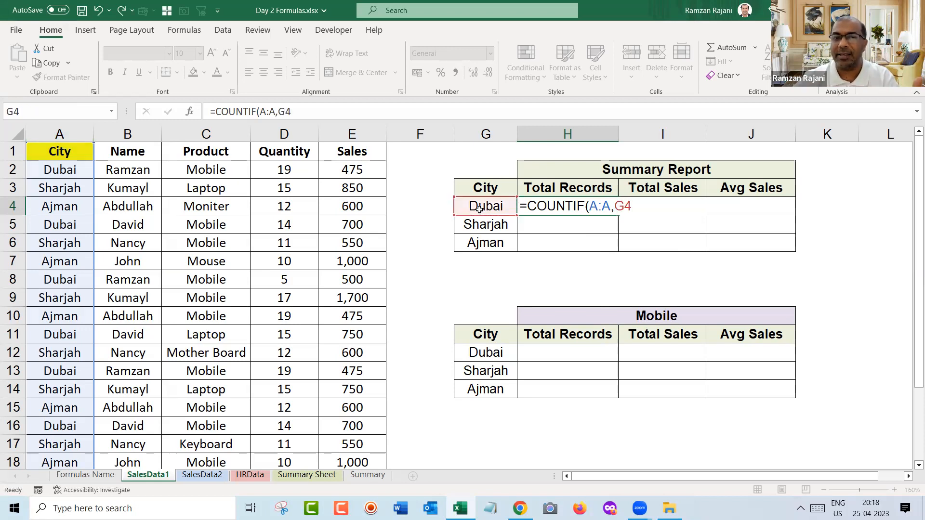
key("Return")
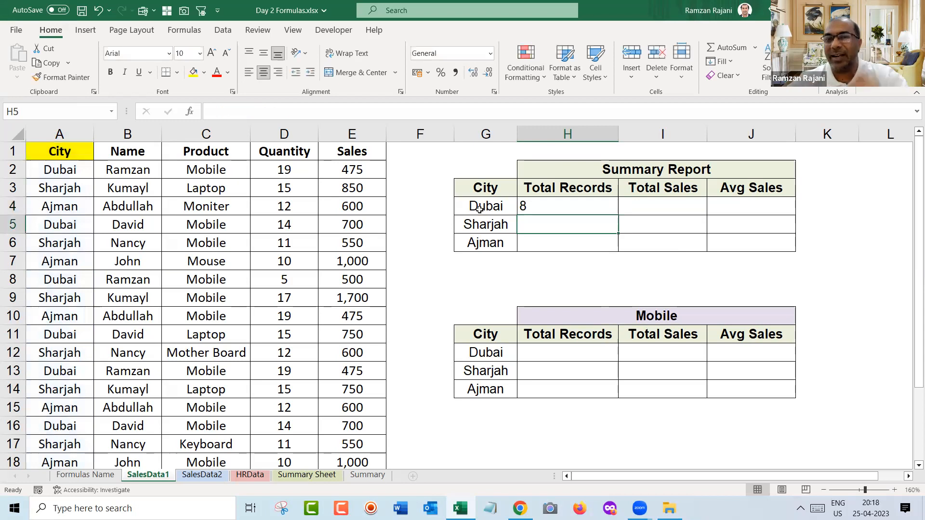
left_click(593, 205)
left_click_drag(616, 216, 621, 243)
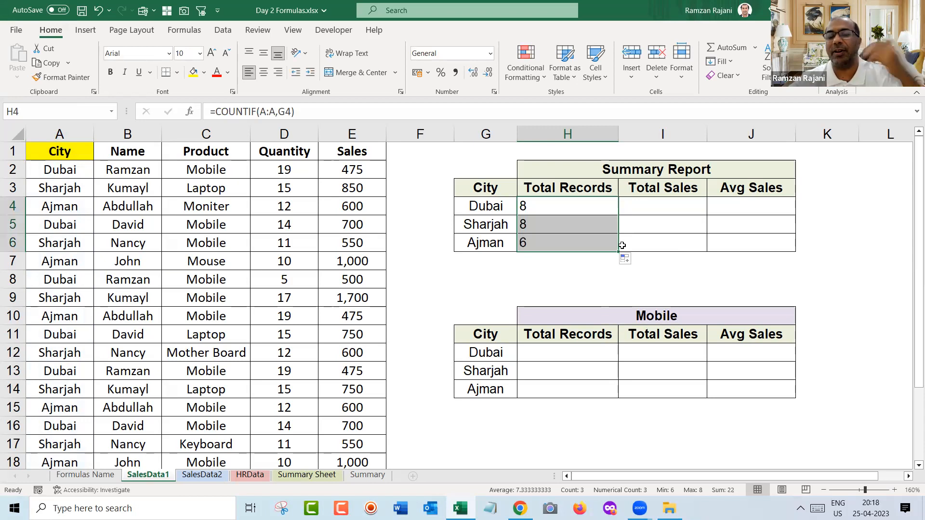
Inspect the COUNTIF formulas in H4:H6 to compare which city cell each one references as its criterion.
left_click(583, 227)
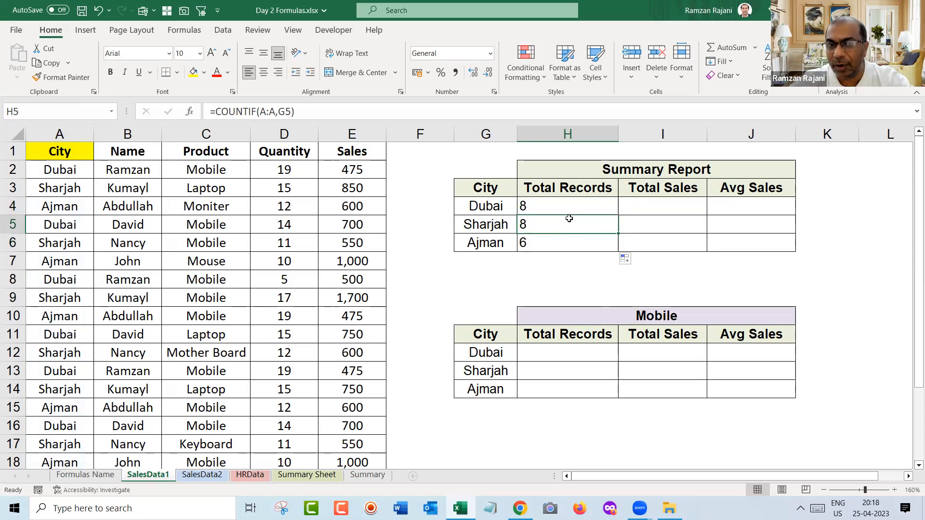
double_click(569, 221)
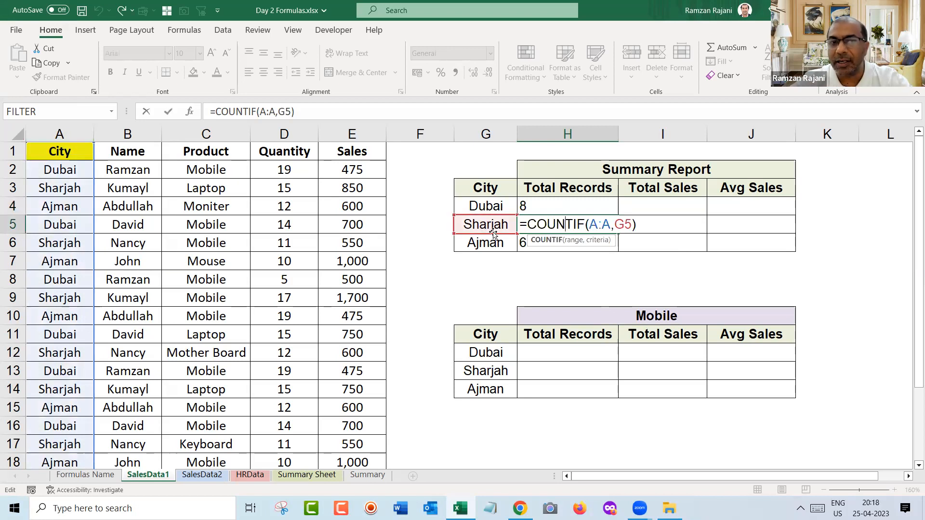
key("Escape")
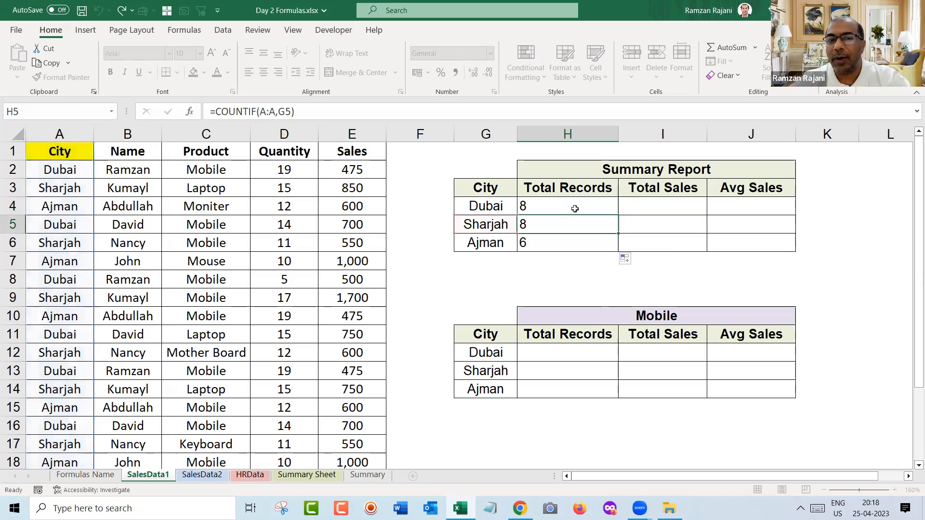
left_click(574, 206)
double_click(573, 206)
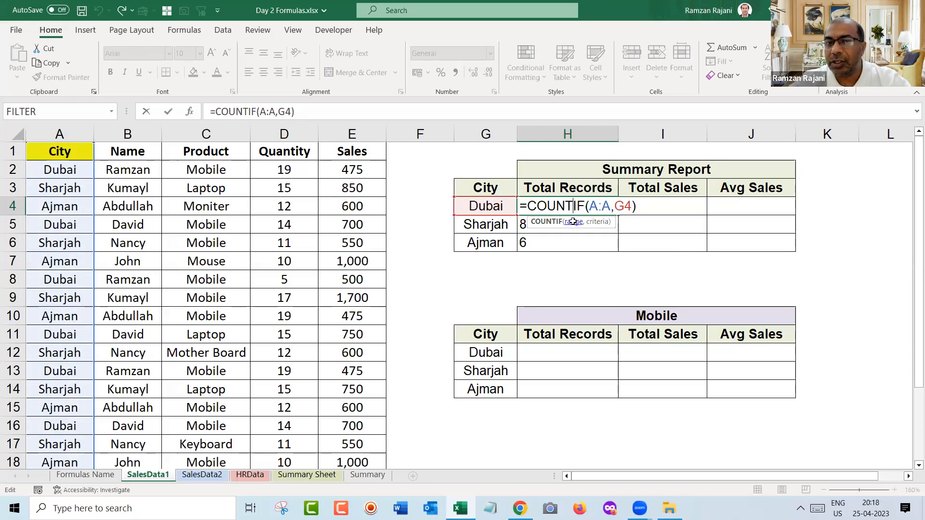
key("Escape")
double_click(559, 225)
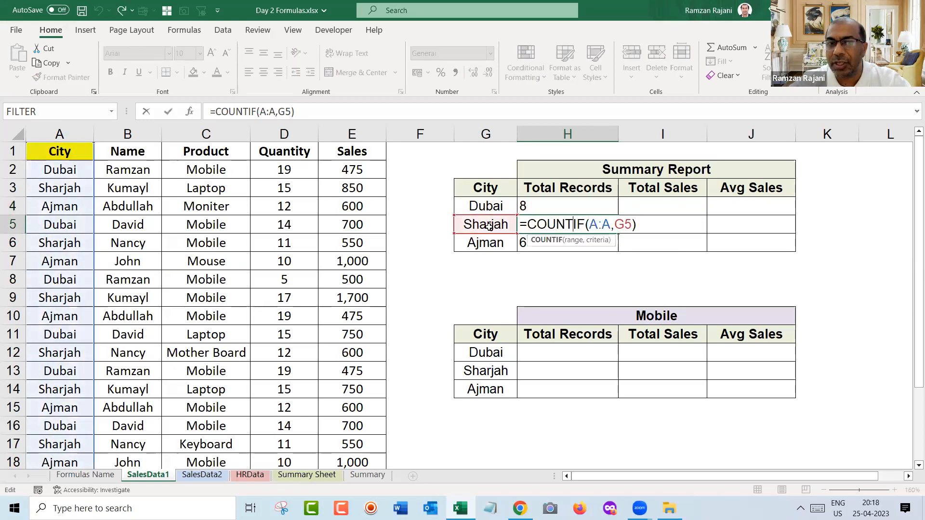
key("Escape")
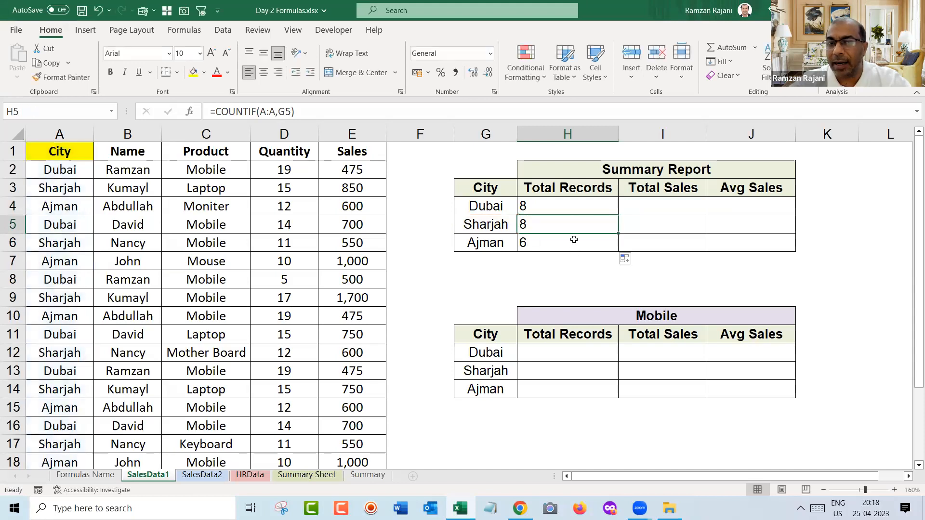
left_click(573, 241)
double_click(573, 242)
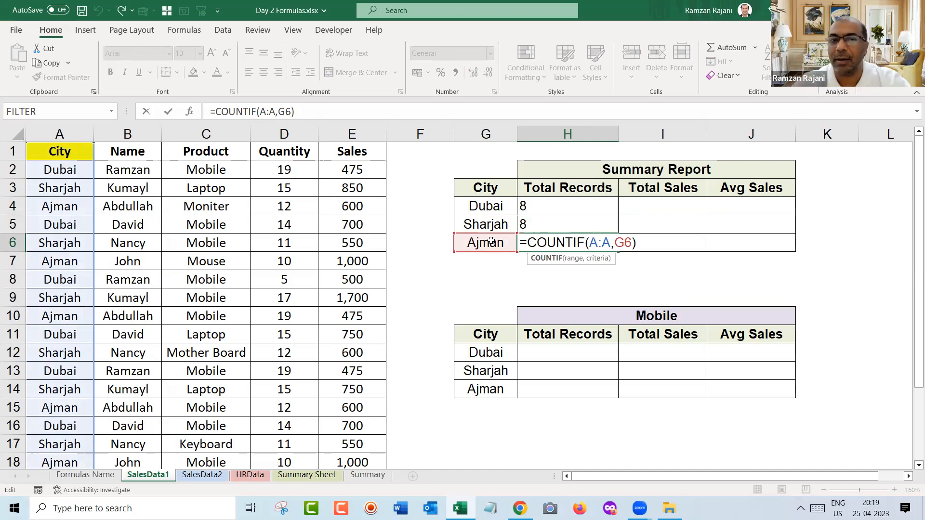
key("ctrl+Return")
double_click(603, 208)
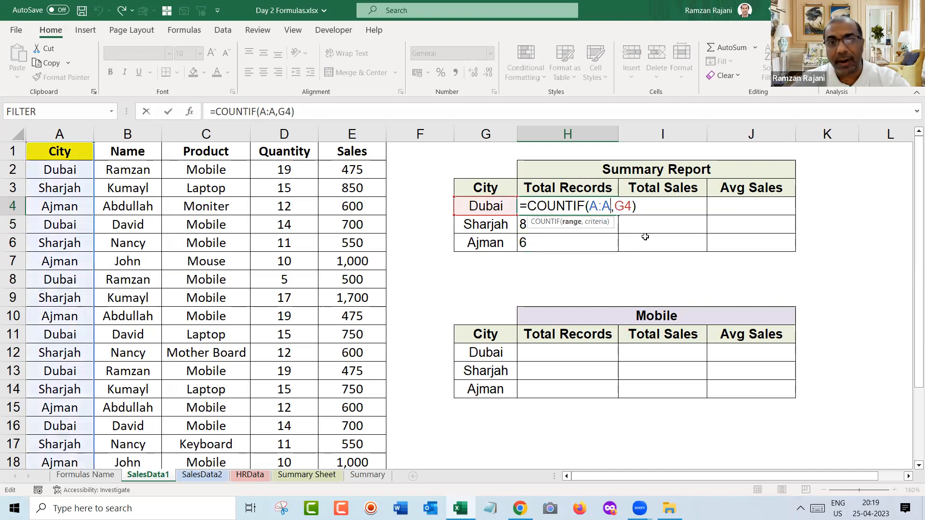
key("End")
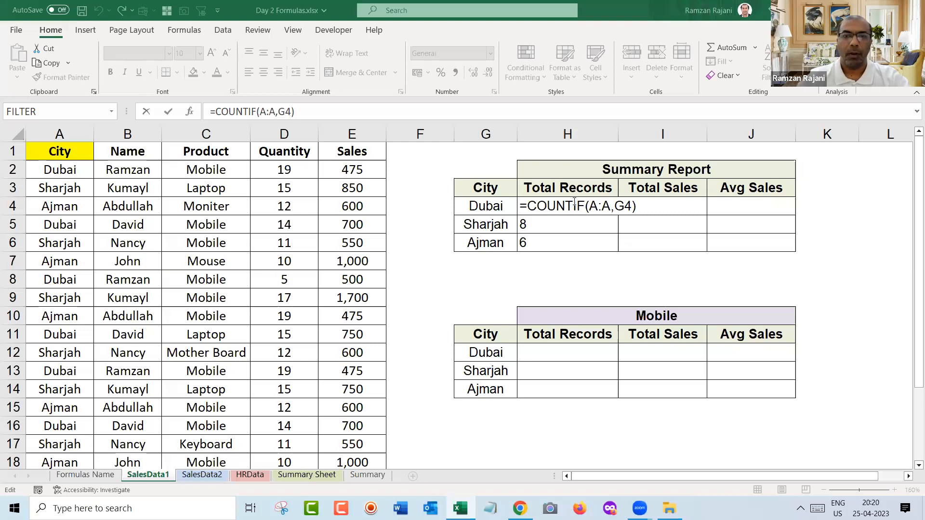
left_click(574, 202)
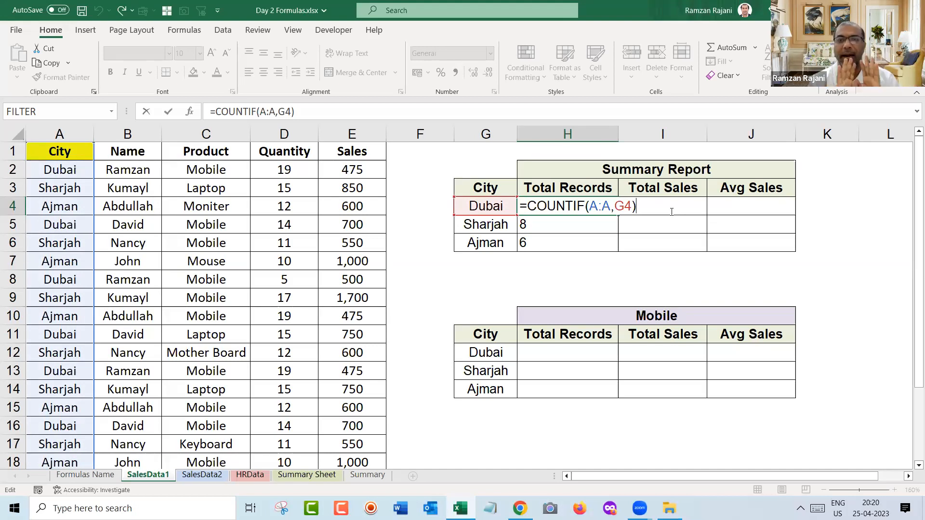
key("Return")
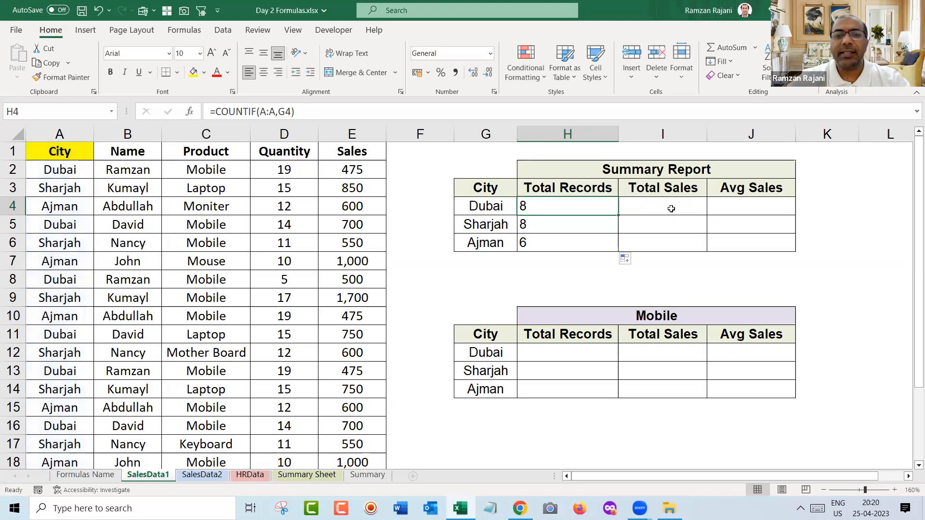
Left-align the Dubai Total Sales cell I4 in the Summary Report.
left_click(672, 209)
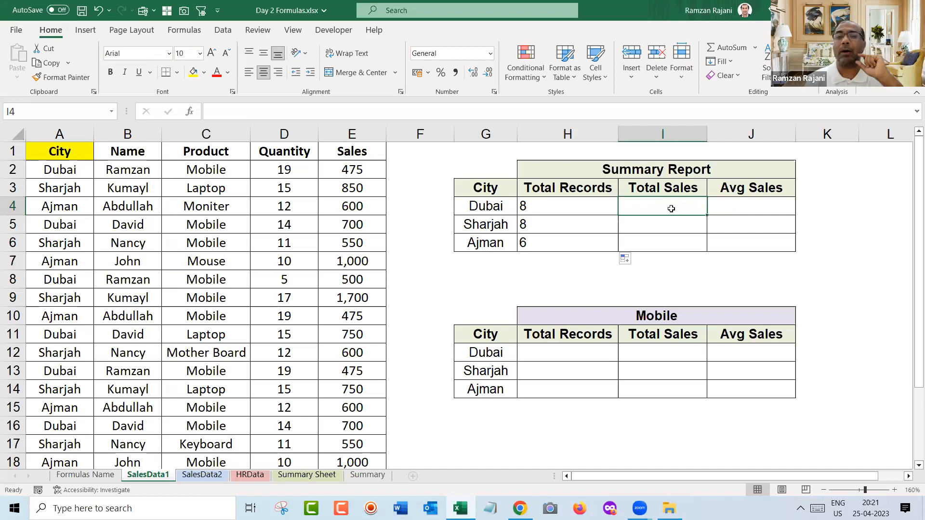
type("=")
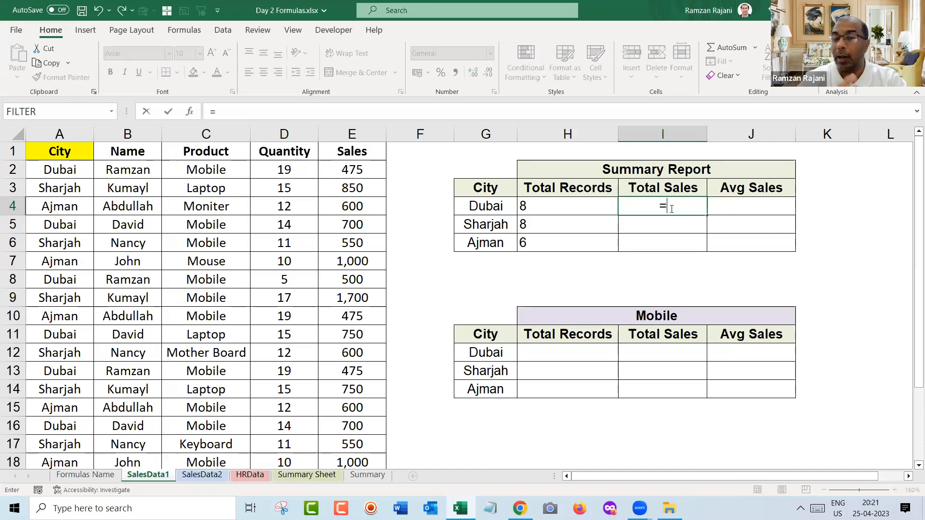
key("Escape")
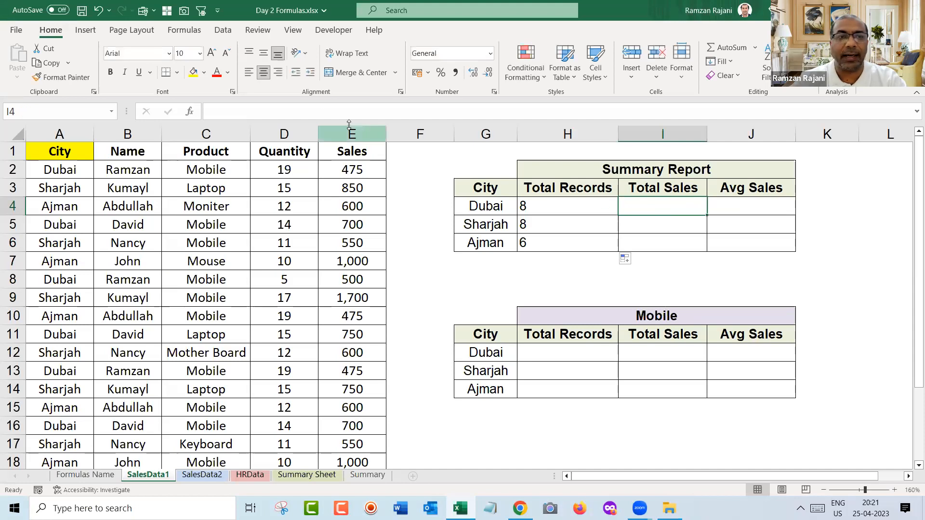
left_click(248, 75)
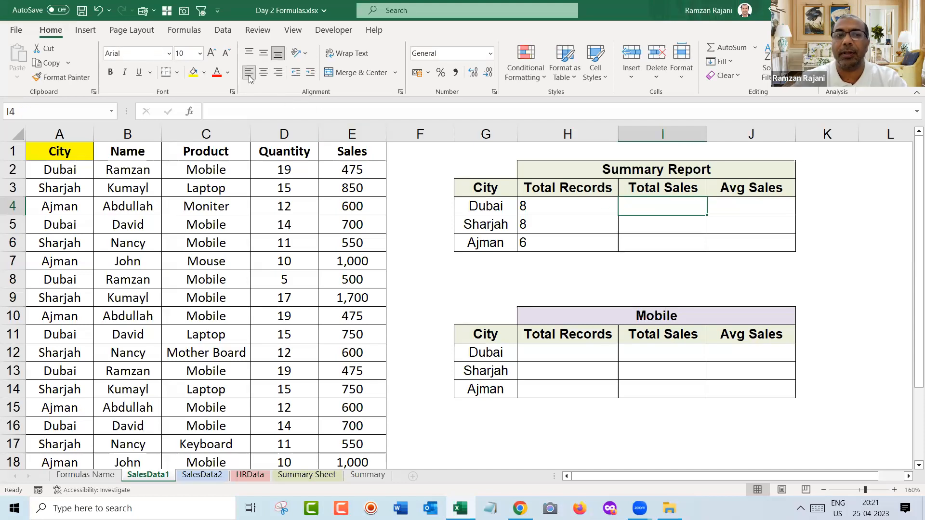
Total the Dubai sales in I4 with =SUMIF(A:A,G4,E:E).
type("=su")
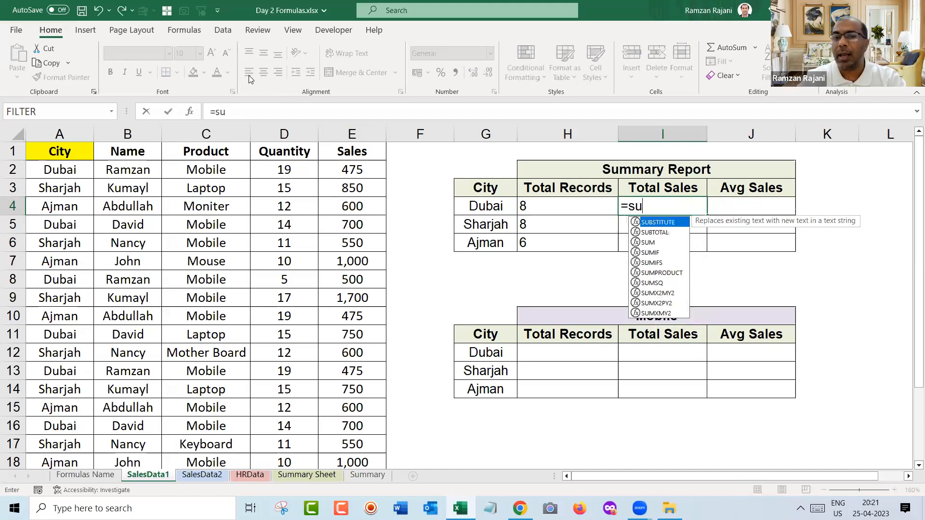
type("mi")
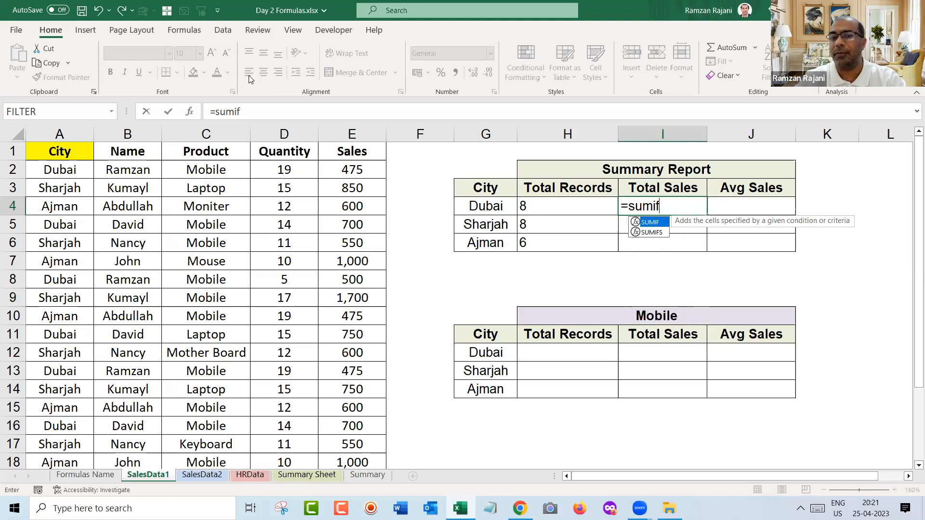
type("f")
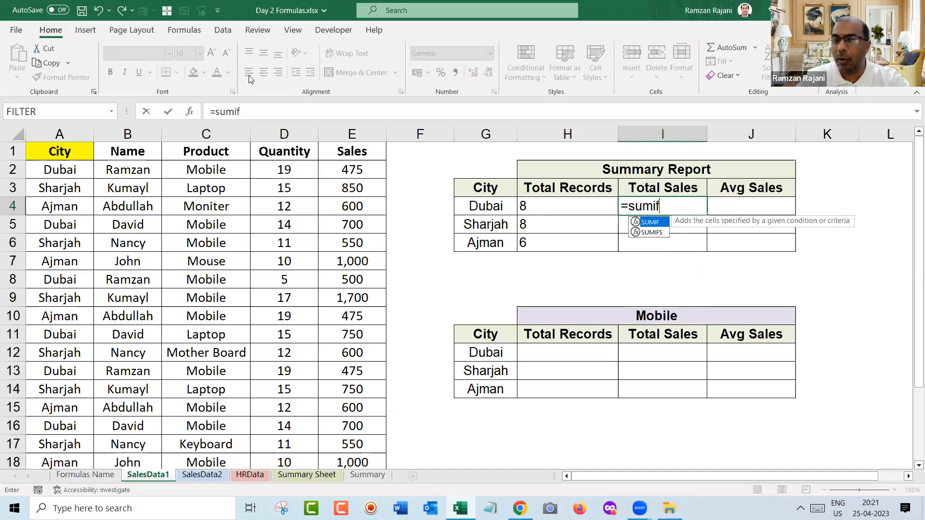
type("(")
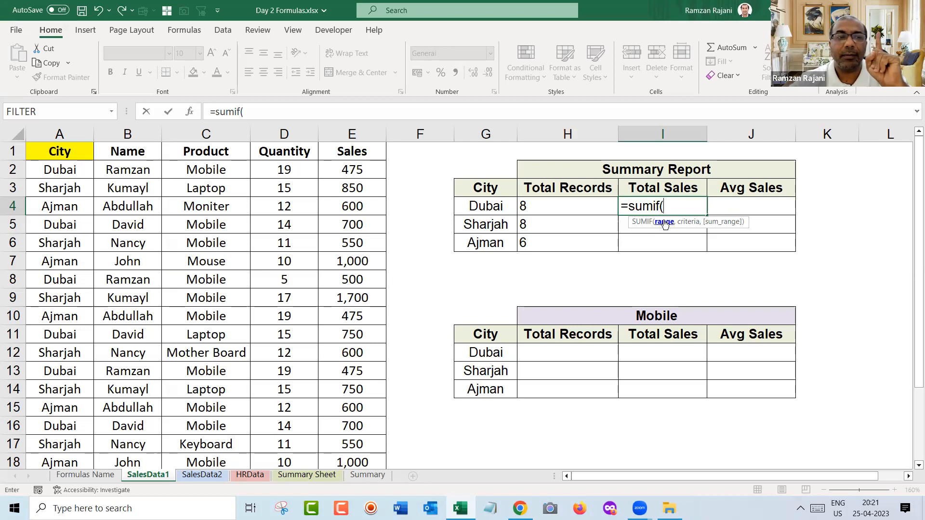
left_click(75, 133)
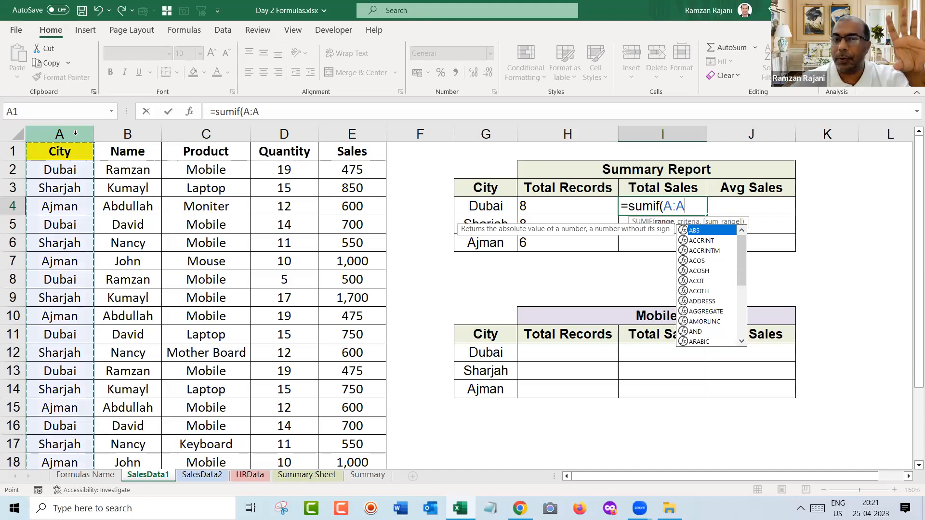
type(",")
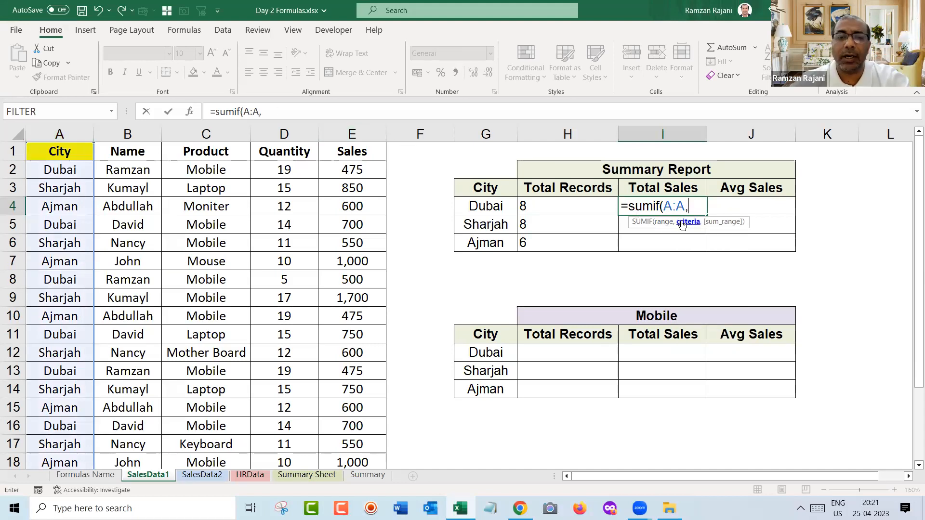
left_click(483, 206)
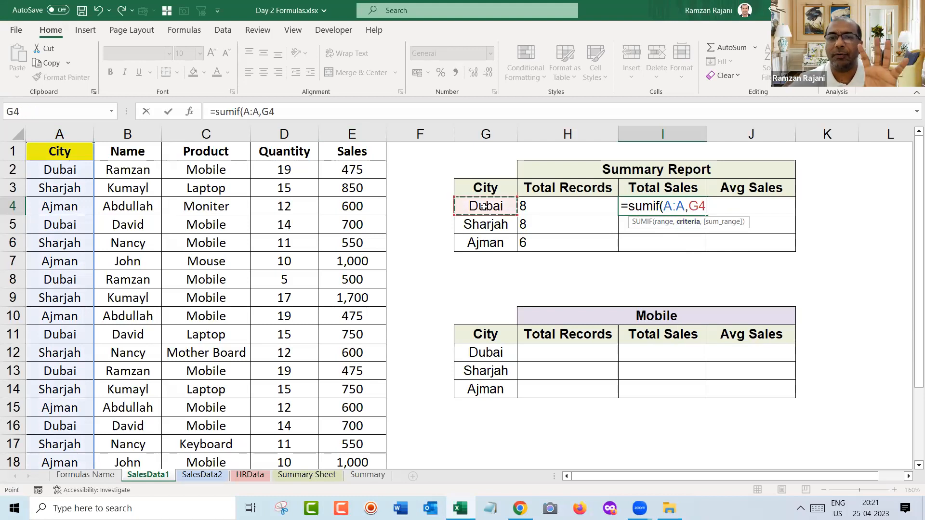
type(",")
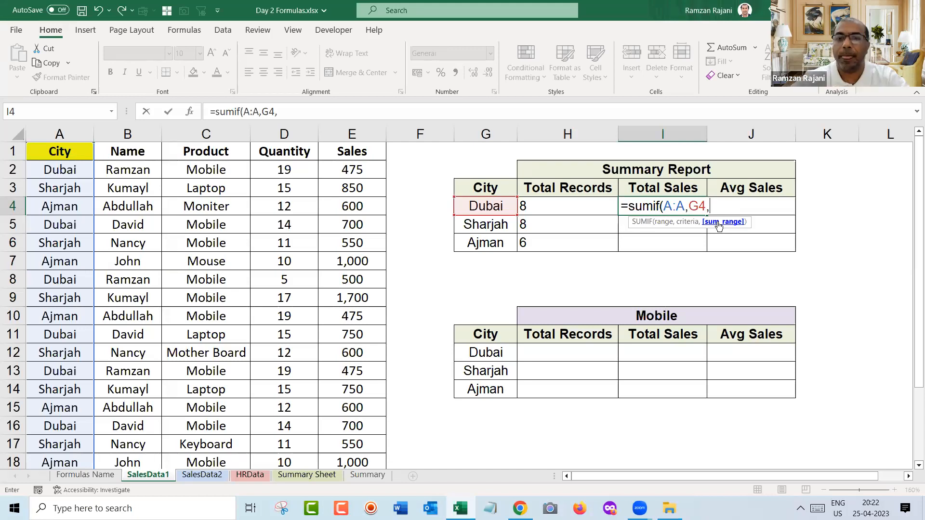
left_click(337, 131)
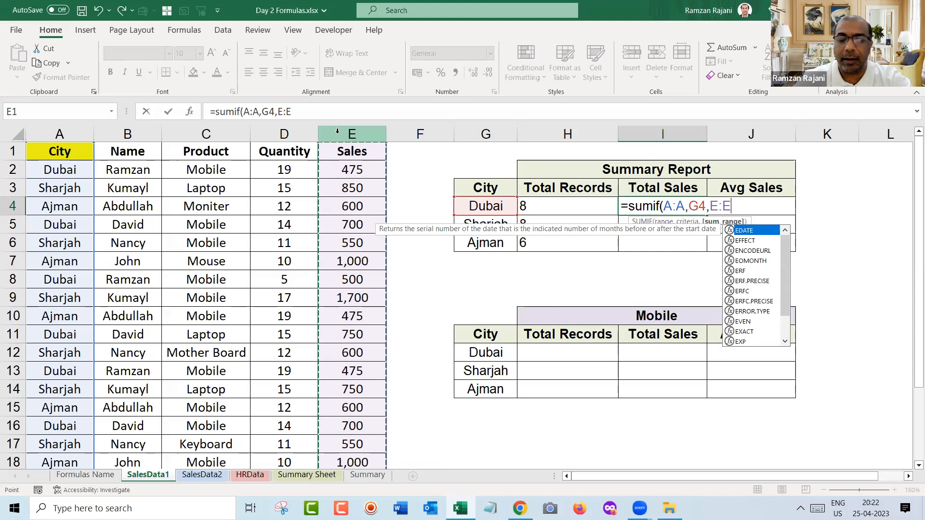
type(")")
key("Return")
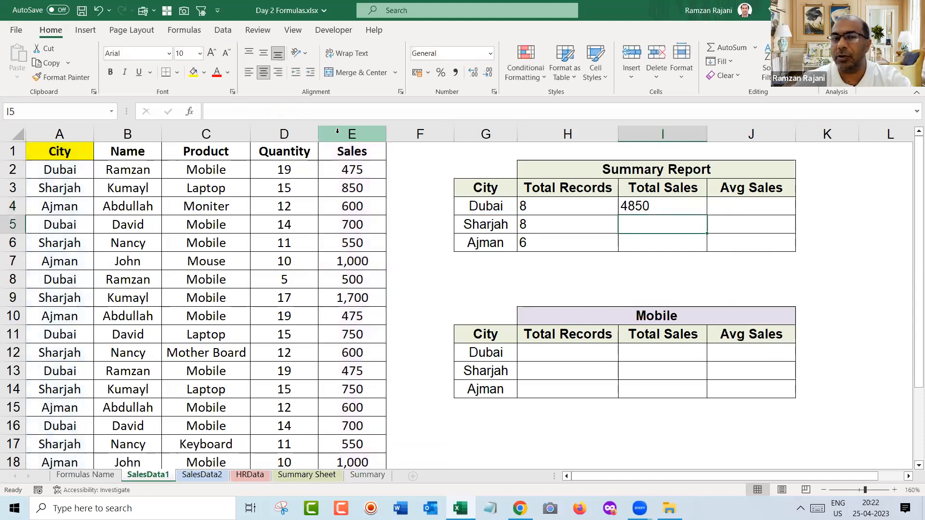
Fill the SUMIF formula from I4 down to I6 for Sharjah and Ajman.
key("Return")
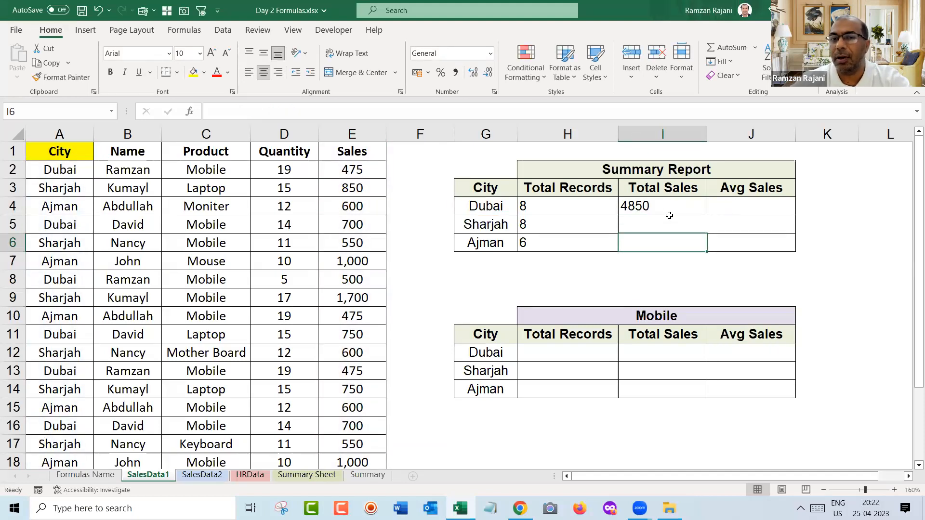
key("Up")
left_click(702, 210)
left_click_drag(707, 214, 708, 247)
left_click(683, 208)
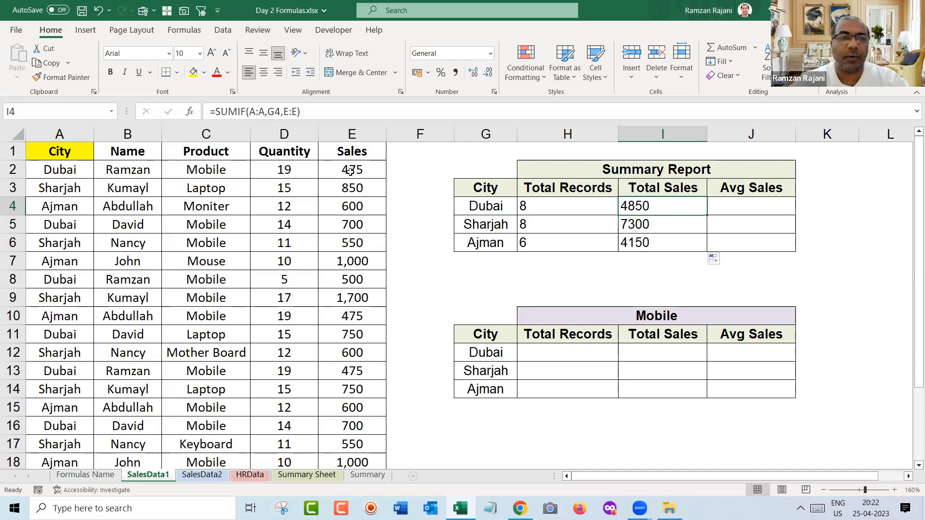
left_click(143, 148)
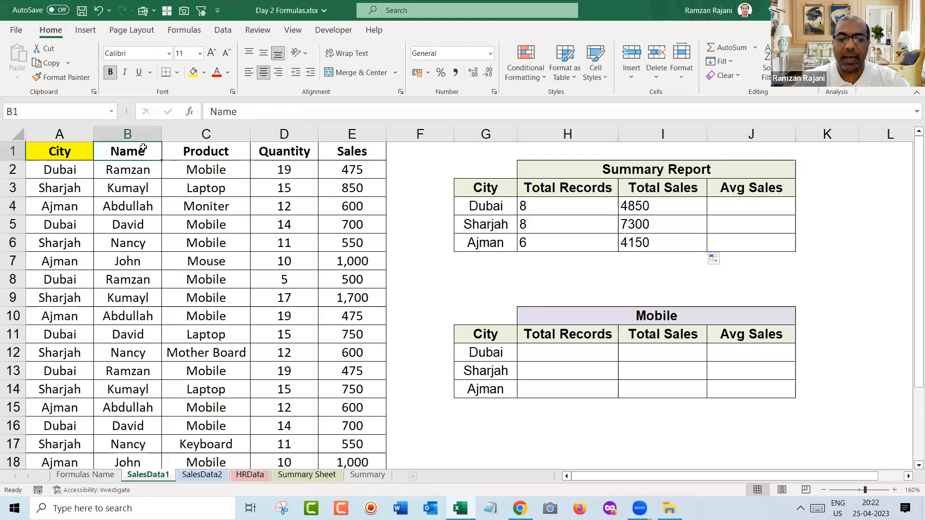
Turn on filters for the sales table and show only the Dubai records in the City column.
key("ctrl+shift+l")
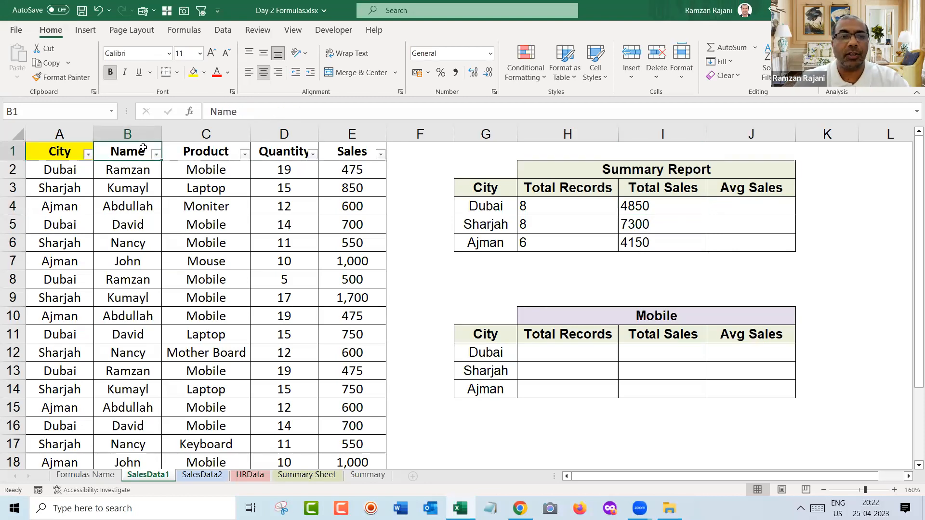
left_click(88, 155)
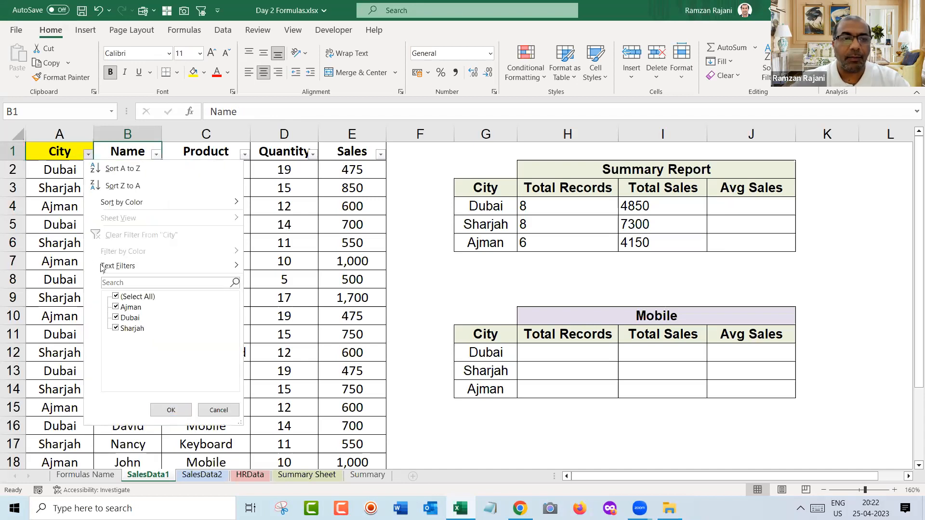
left_click(115, 296)
left_click(115, 317)
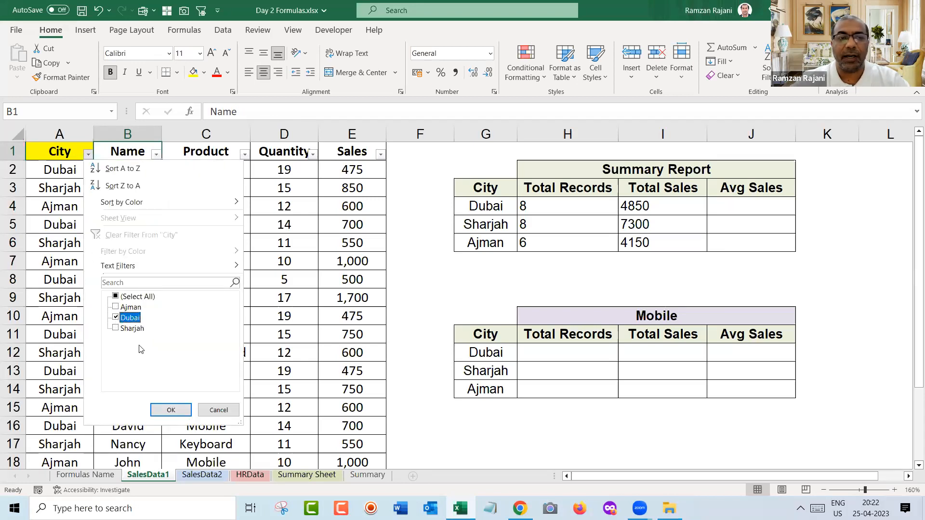
left_click(171, 410)
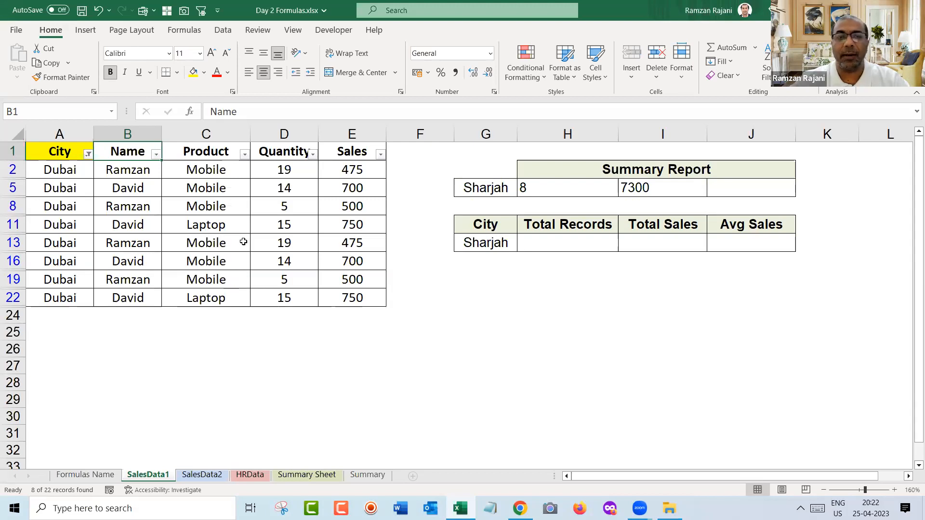
Select the filtered Dubai Sales values in column E to check their sum, and remove the table's filters.
left_click_drag(344, 171, 352, 299)
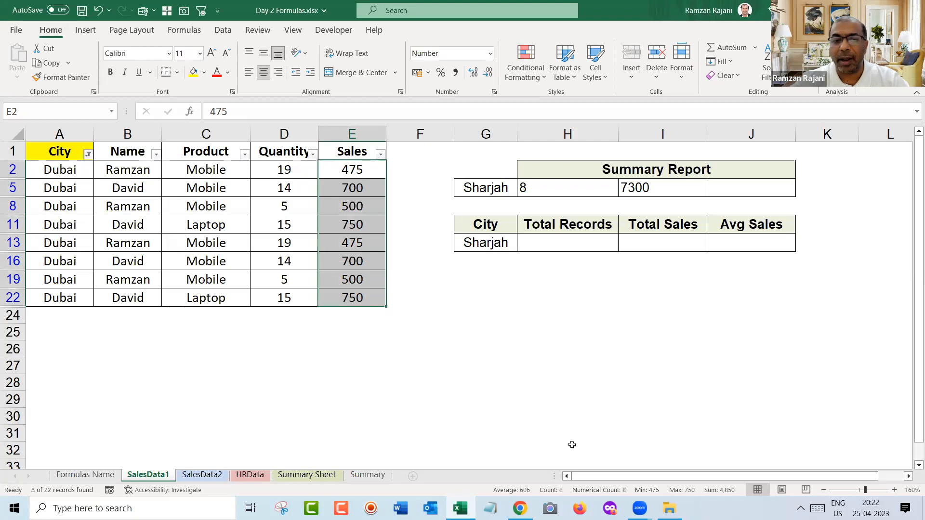
key("alt+Tab")
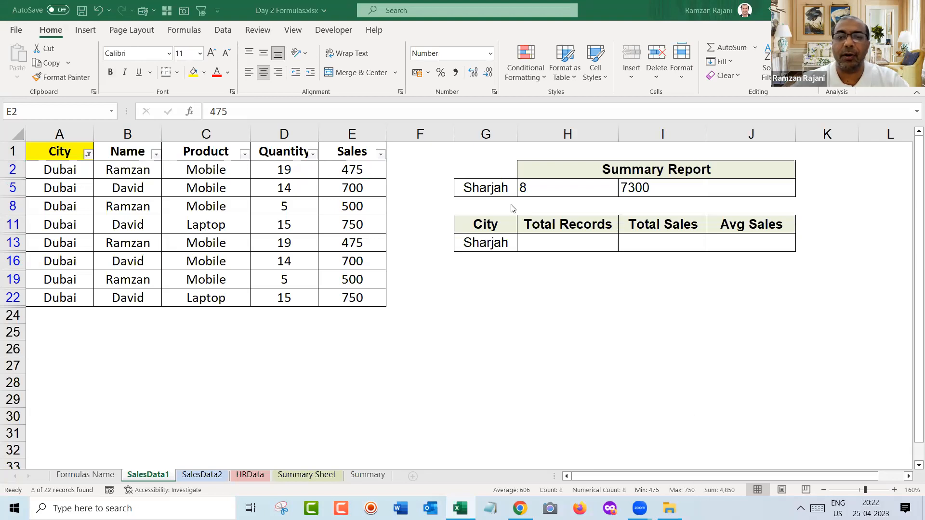
key("alt+Tab")
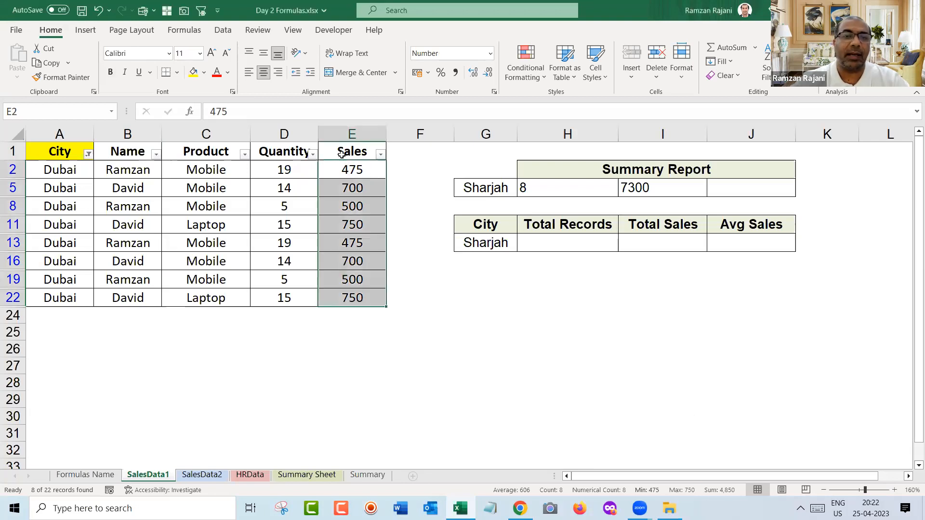
left_click(341, 153)
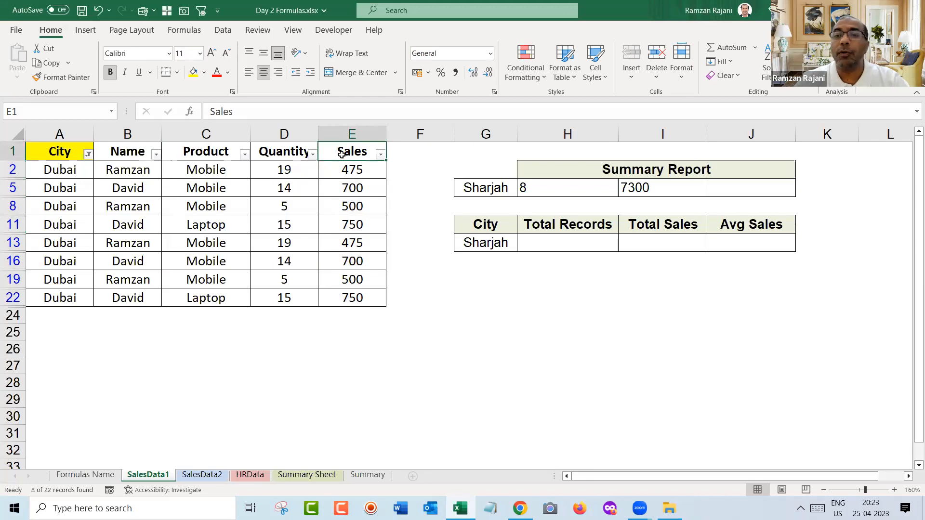
key("ctrl+shift+l")
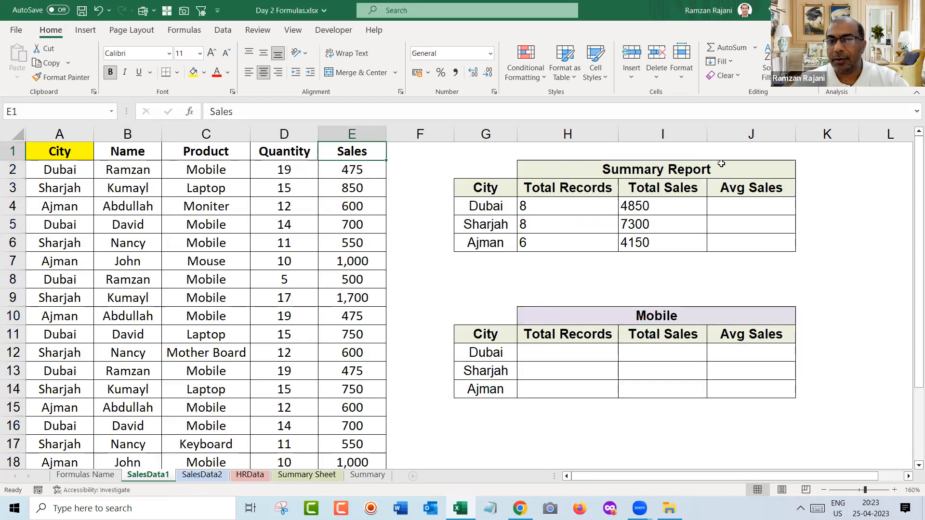
Step through the arguments of the SUMIF formula in I4 and move to the Dubai Avg Sales cell J4.
double_click(689, 205)
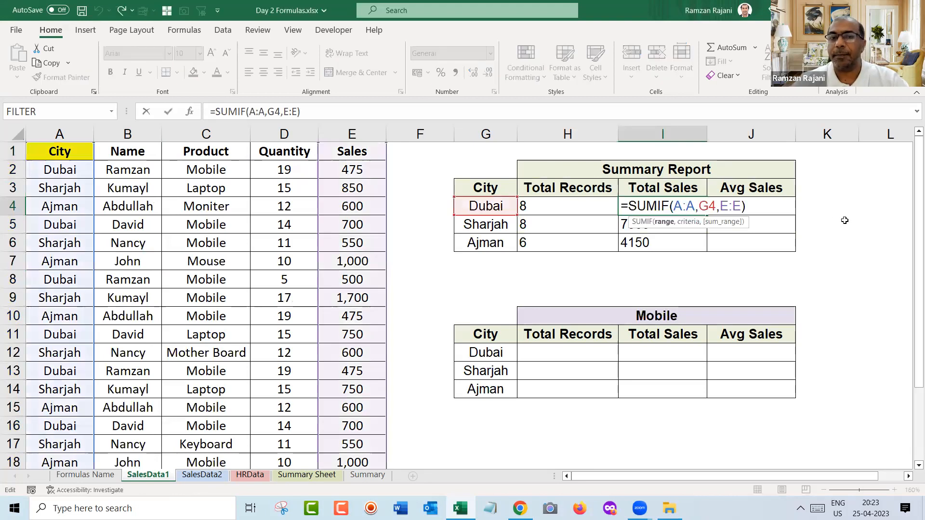
key("Right")
key("Right")
key("Right")
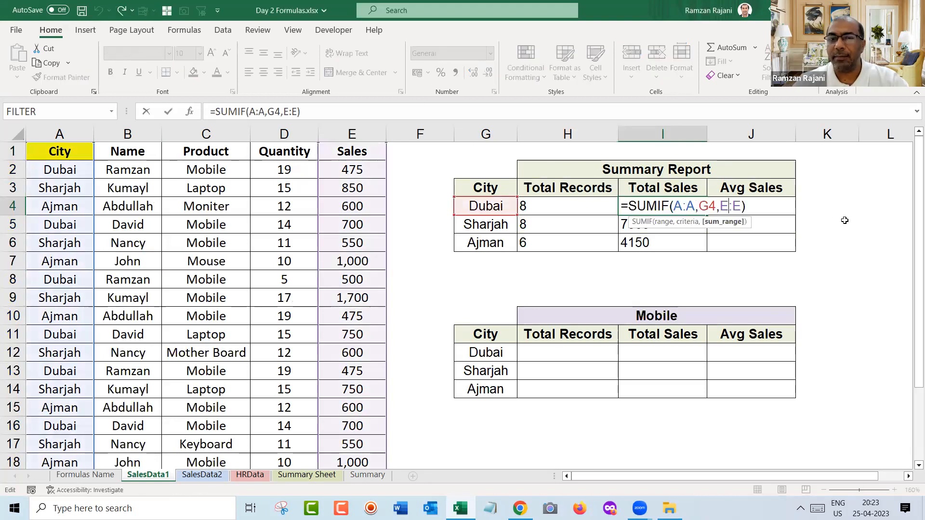
key("Right")
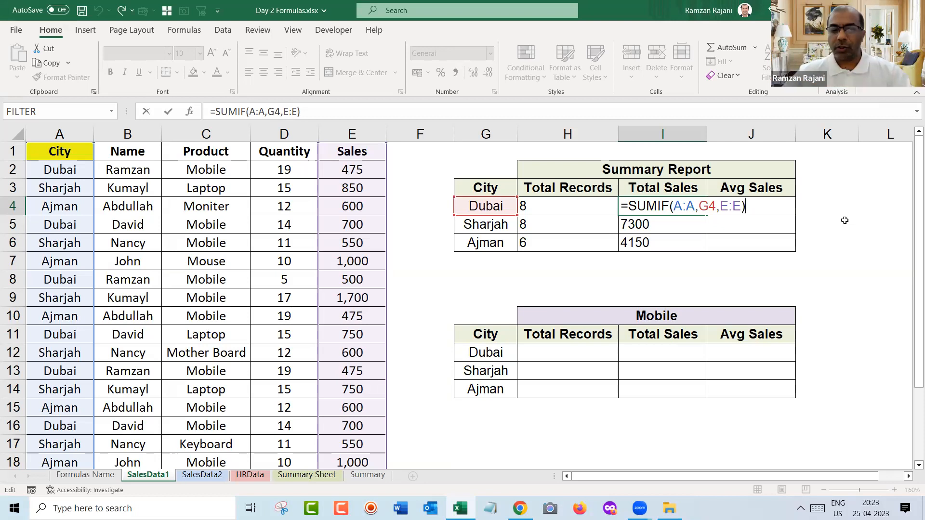
key("Return")
key("Up")
key("Right")
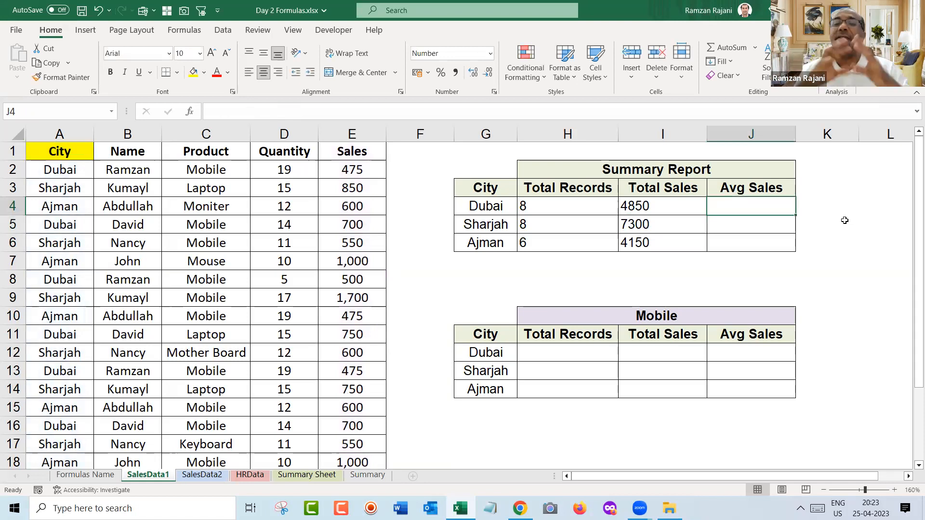
type("=a")
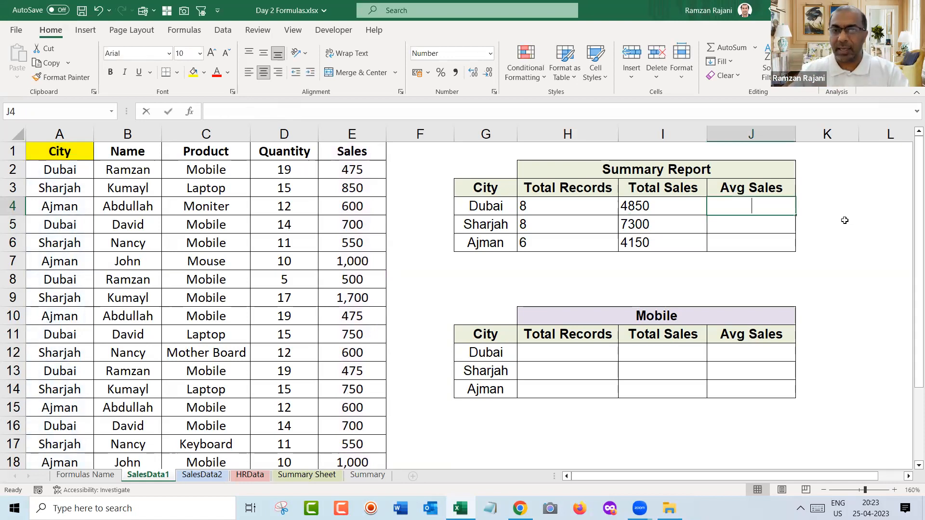
key("Escape")
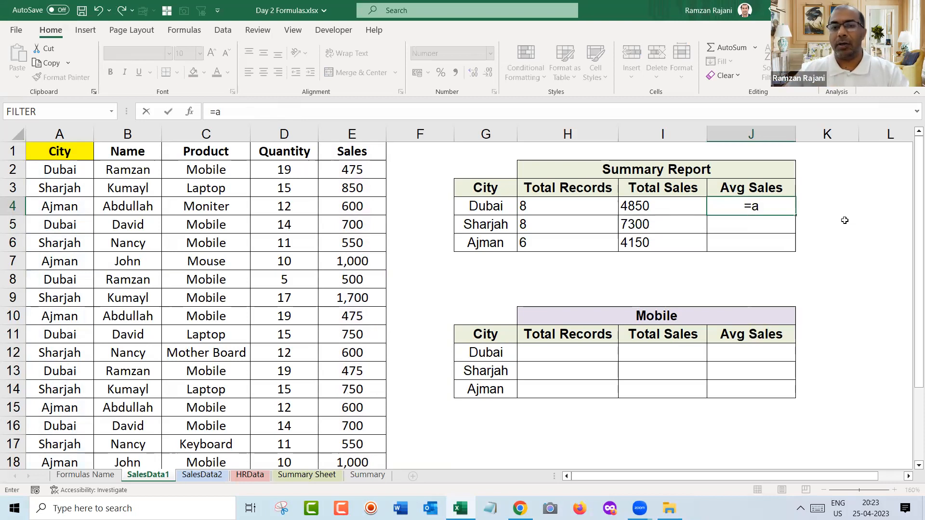
key("Escape")
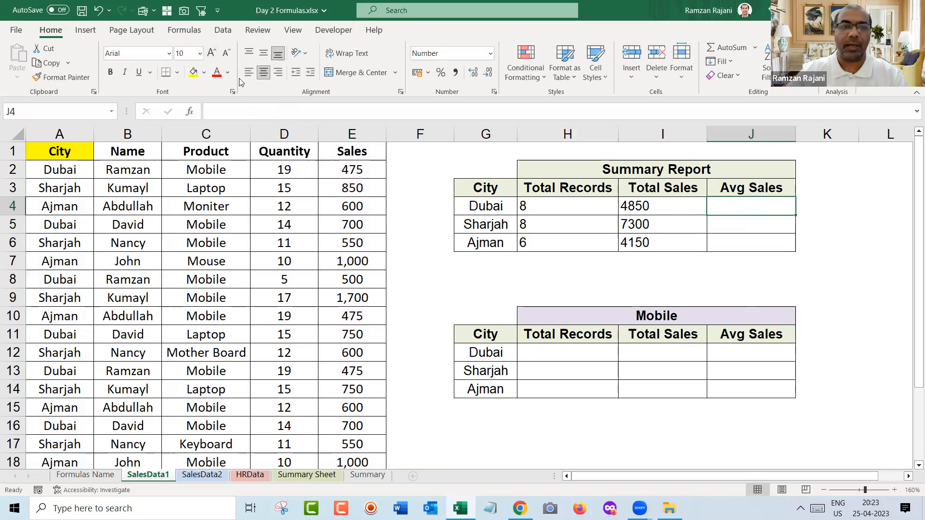
Average the Dubai sales in J4 with =AVERAGEIF(A:A,G4,E:E).
type("=av")
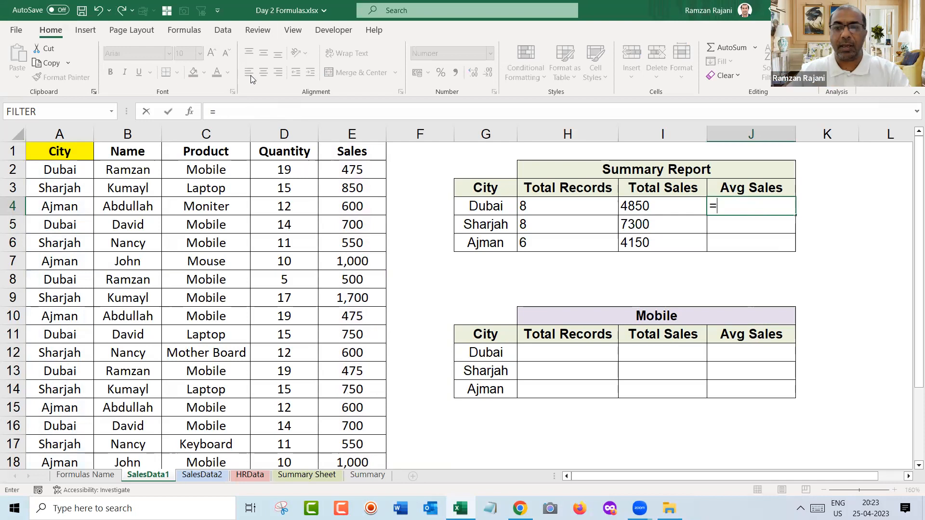
key("Down")
key("Down")
key("Down")
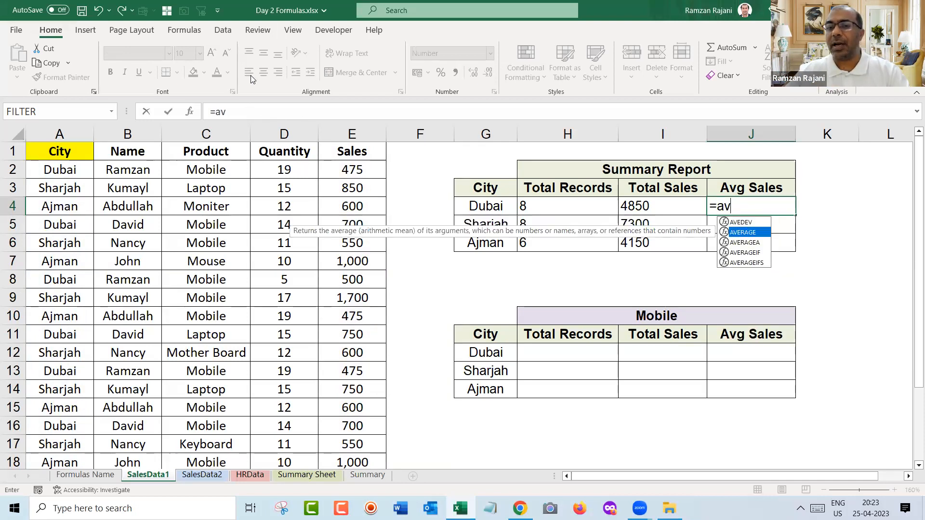
key("Tab")
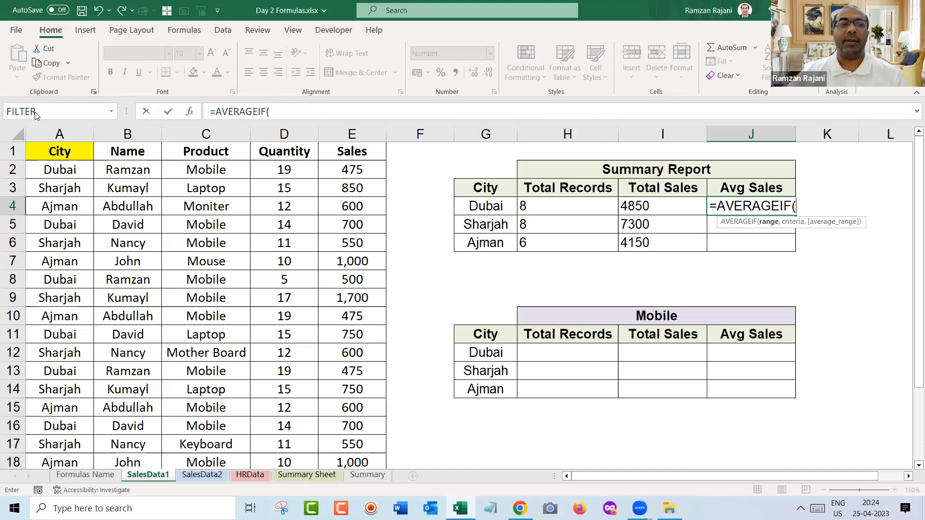
left_click(47, 128)
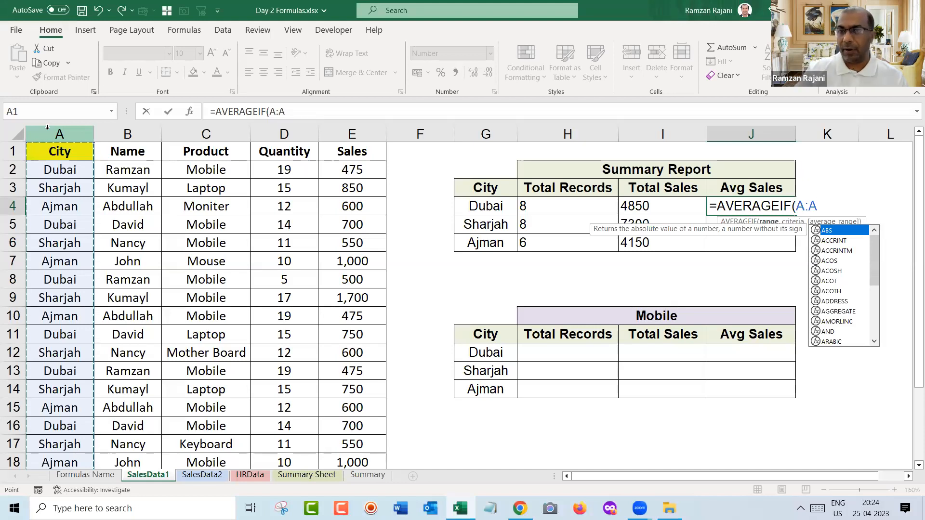
type(",")
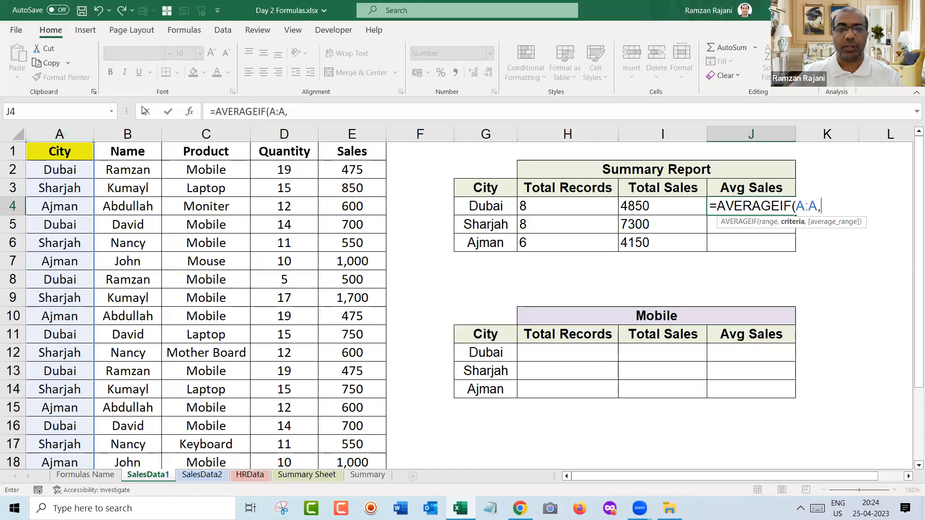
left_click(463, 204)
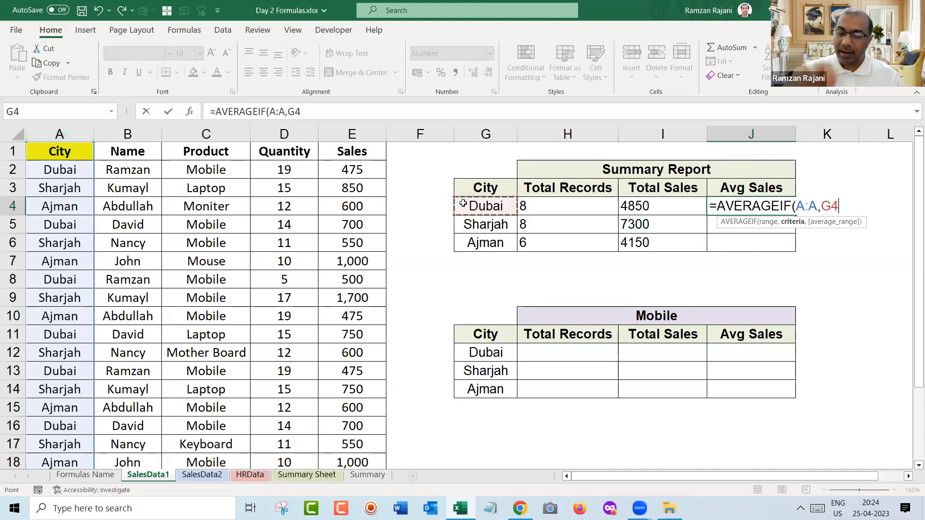
type(",")
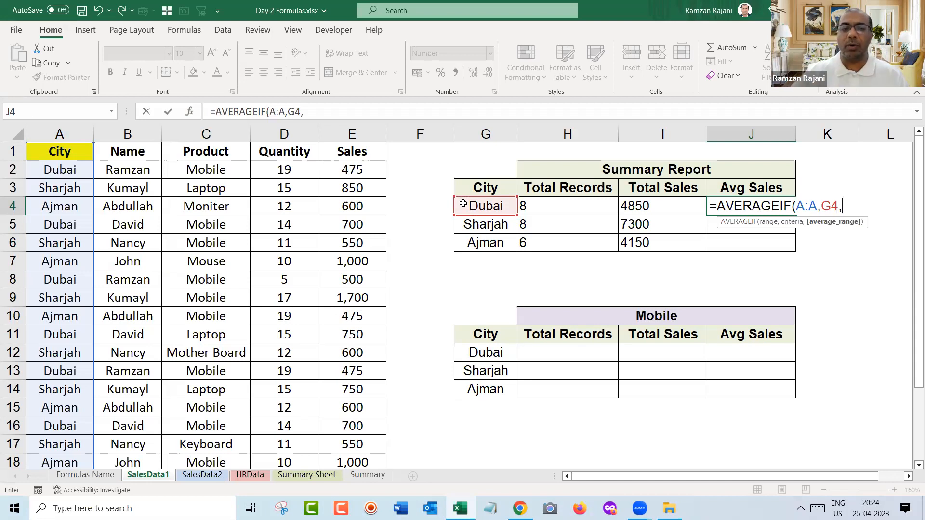
left_click(355, 134)
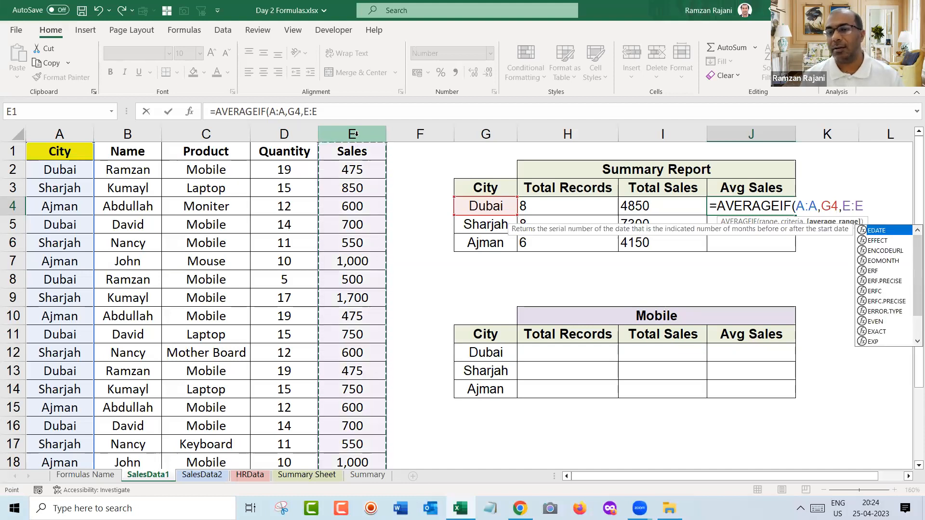
key("Return")
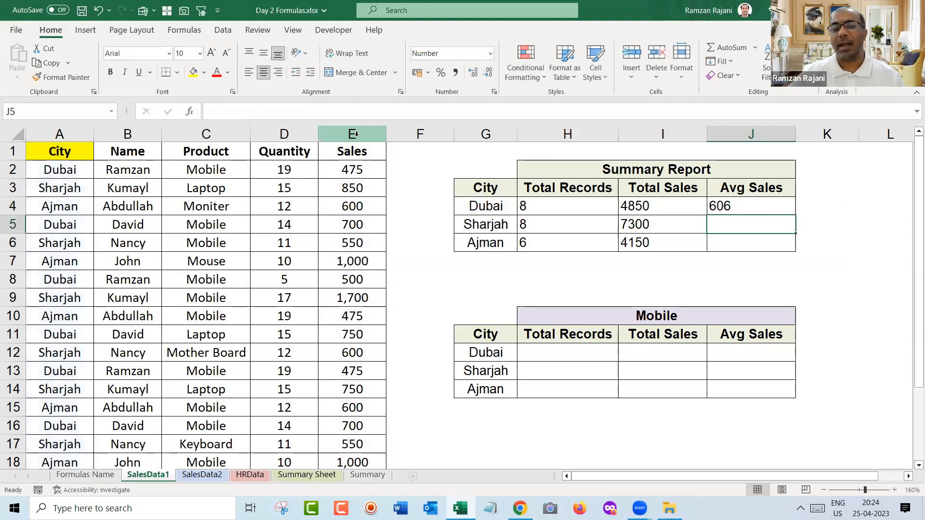
Fill the AVERAGEIF formula from J4 down to J6 for Sharjah and Ajman.
left_click(764, 204)
left_click(783, 220)
left_click(784, 207)
left_click_drag(795, 215, 794, 248)
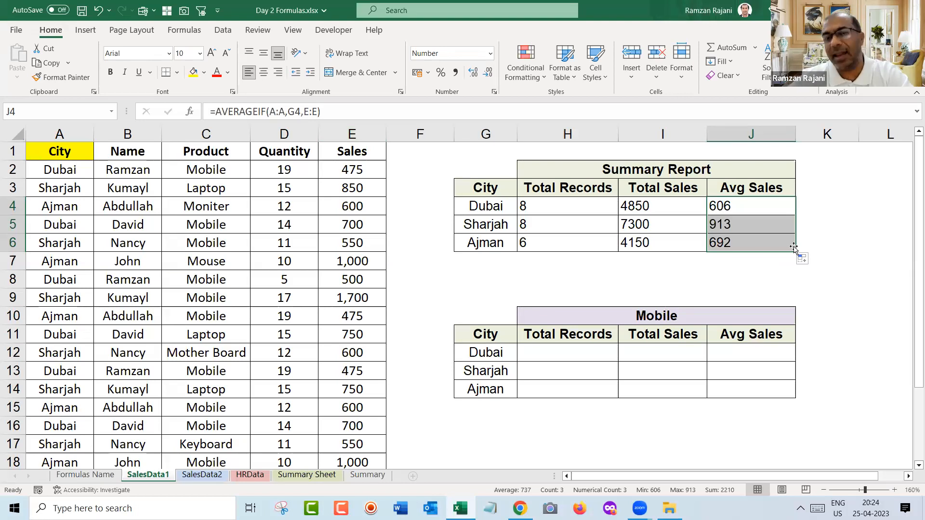
Review the range, criteria and sum range of the Dubai Total Sales formula in I4 again.
double_click(675, 211)
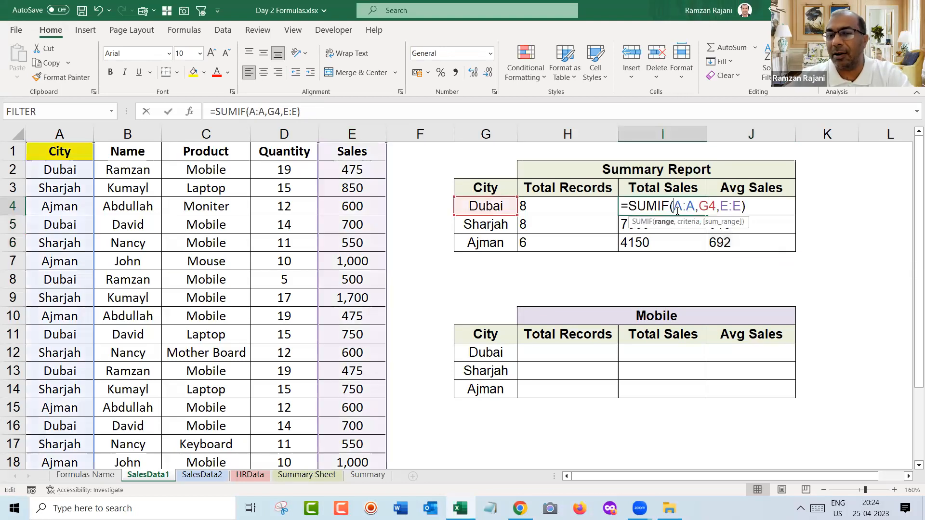
key("Right")
key("Right")
key("Right")
key("Right")
key("Right")
key("Right")
key("Right")
key("Right")
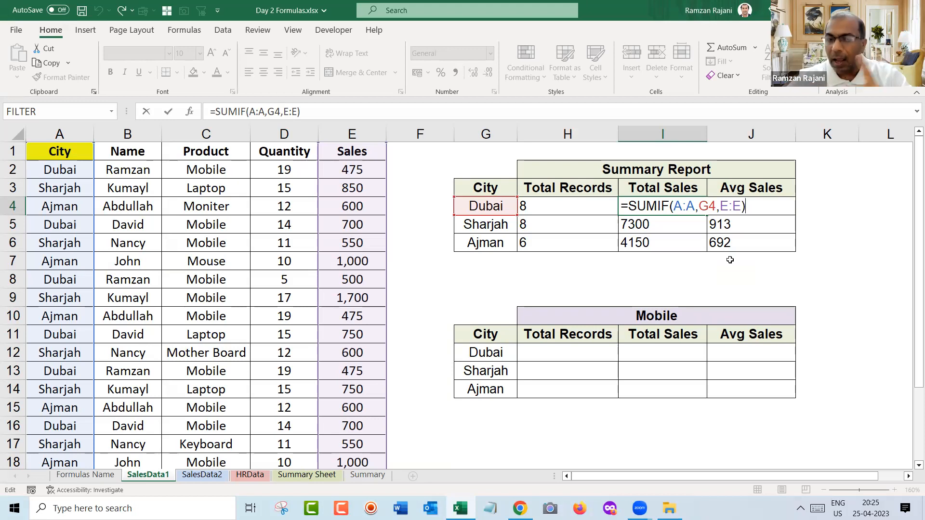
left_click(707, 476)
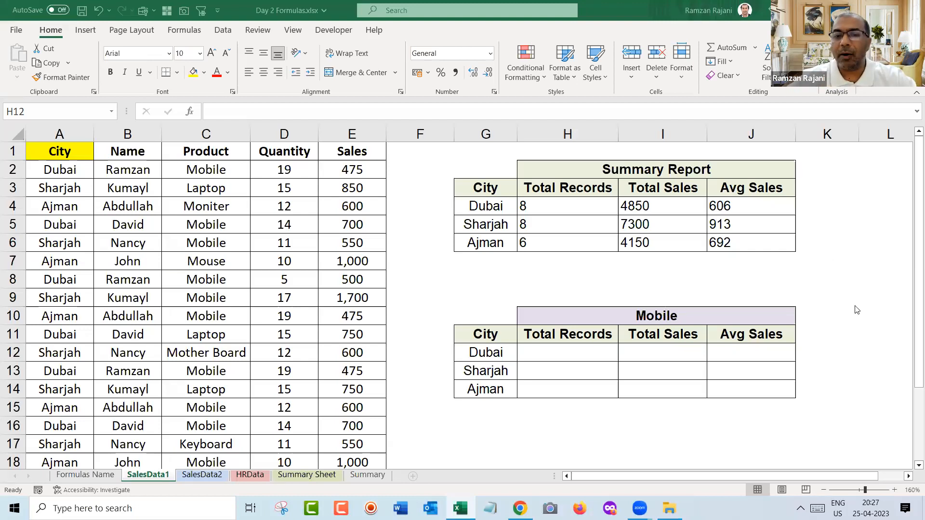
Inspect the single-criterion COUNTIF formula in H4 as reference for the Mobile table's Total Records.
left_click(579, 354)
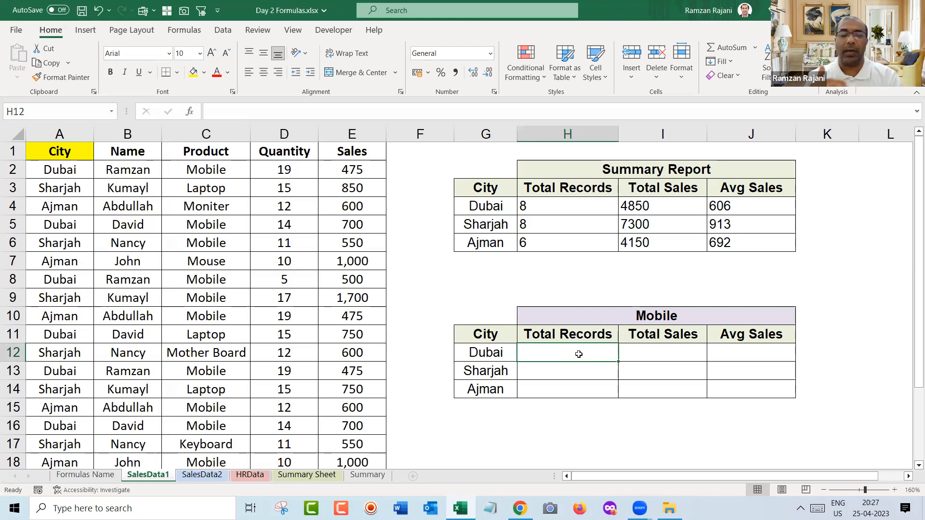
double_click(574, 207)
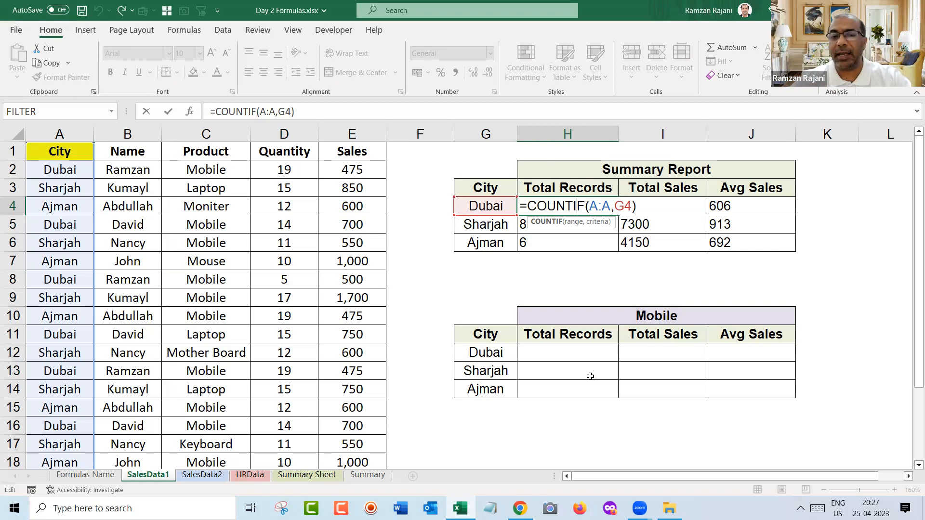
key("Escape")
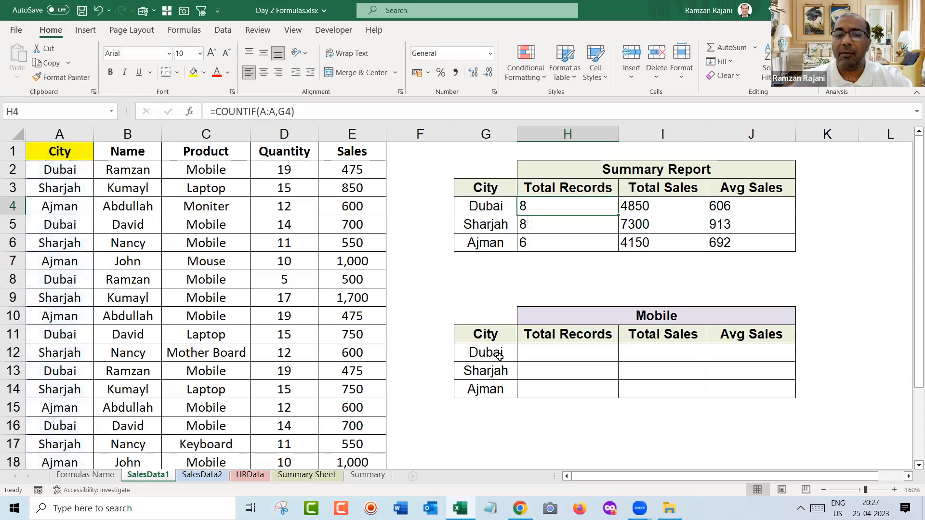
Filter the City column to Dubai only and select the filtered city entries to count them.
left_click(499, 355)
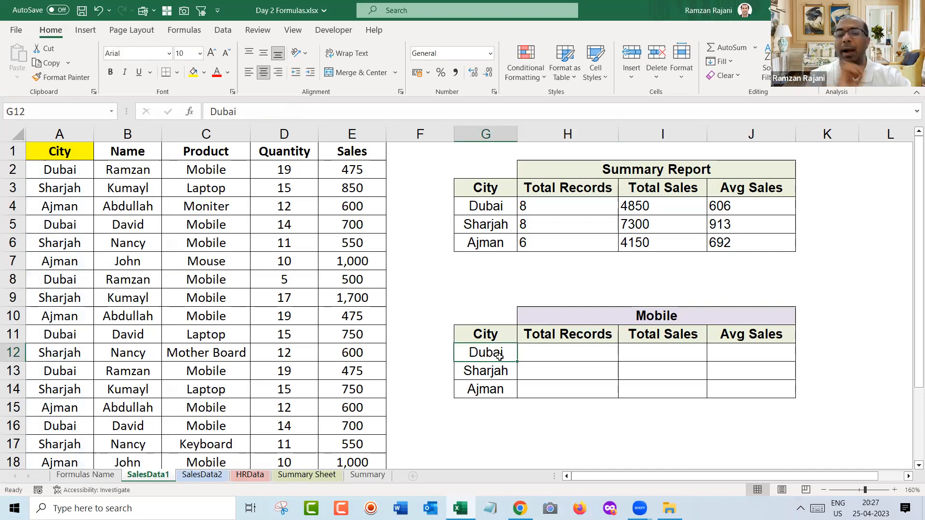
left_click(74, 151)
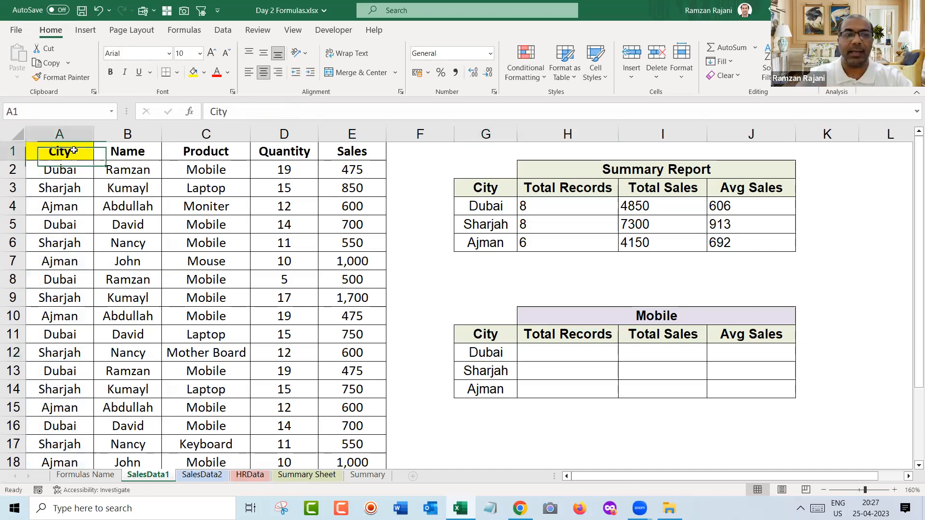
key("ctrl+shift+l")
key("alt+Down")
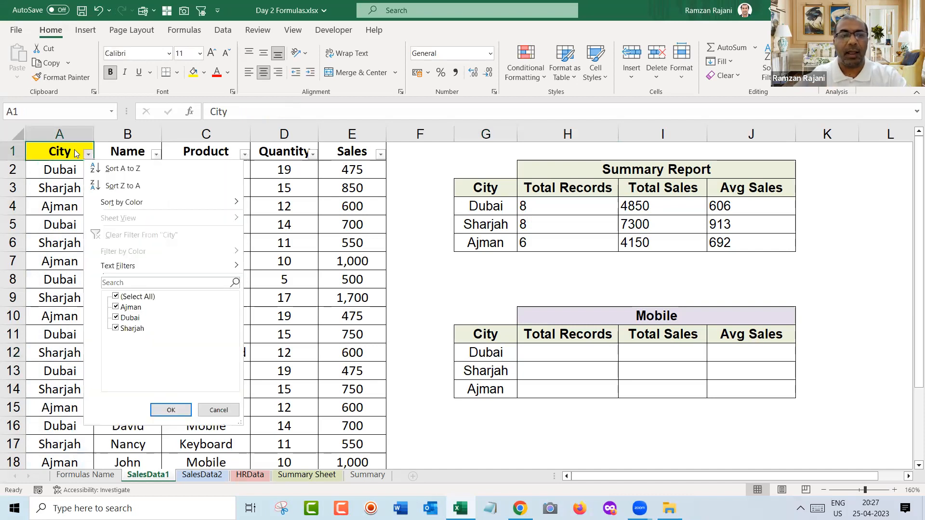
key("Up")
key("Up")
key("space")
key("Down")
key("Down")
key("space")
key("Return")
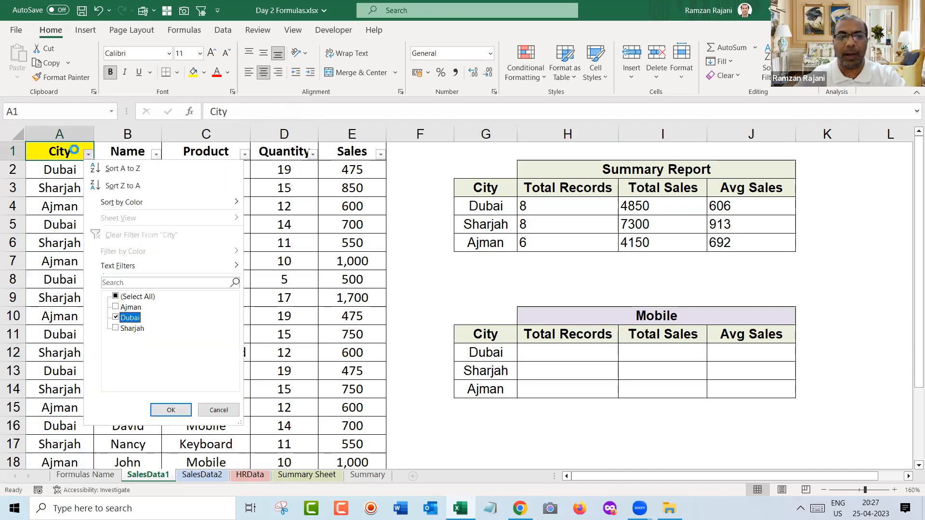
key("Down")
key("ctrl+shift+Down")
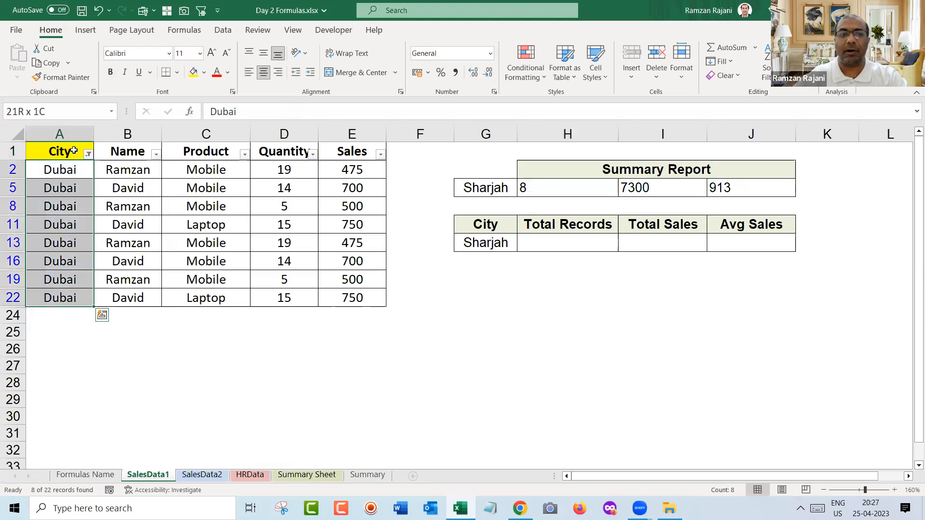
Filter the Product column to Mobile only, within the Dubai rows.
key("Right")
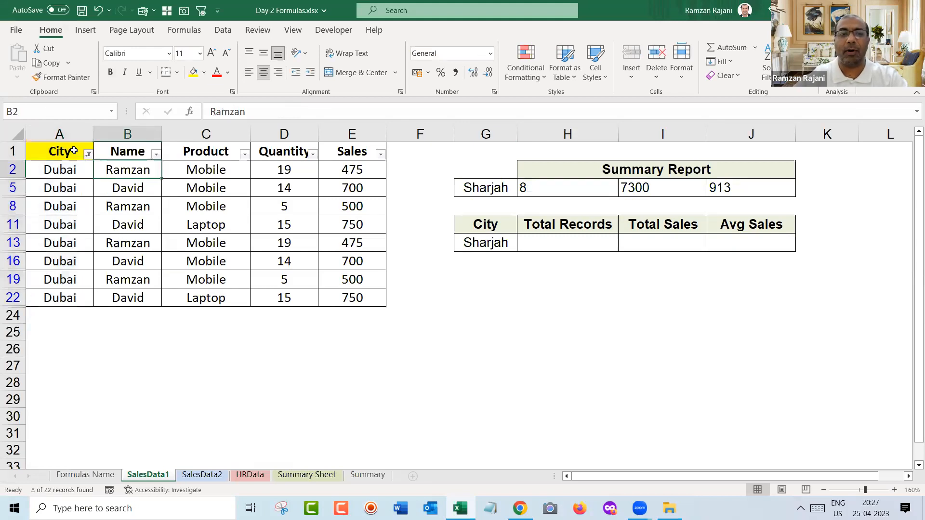
key("Right")
key("Up")
key("alt+Down")
key("Down")
key("Down")
key("Down")
key("space")
key("Down")
key("Down")
key("space")
key("Return")
Select the filtered Mobile entries to count them, and remove the filters from the data.
key("Down")
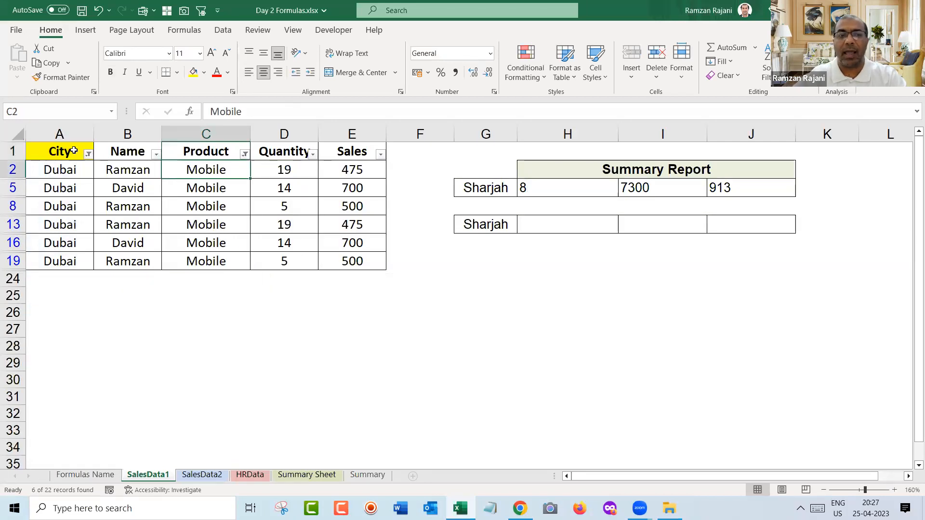
key("ctrl+shift+Down")
key("Up")
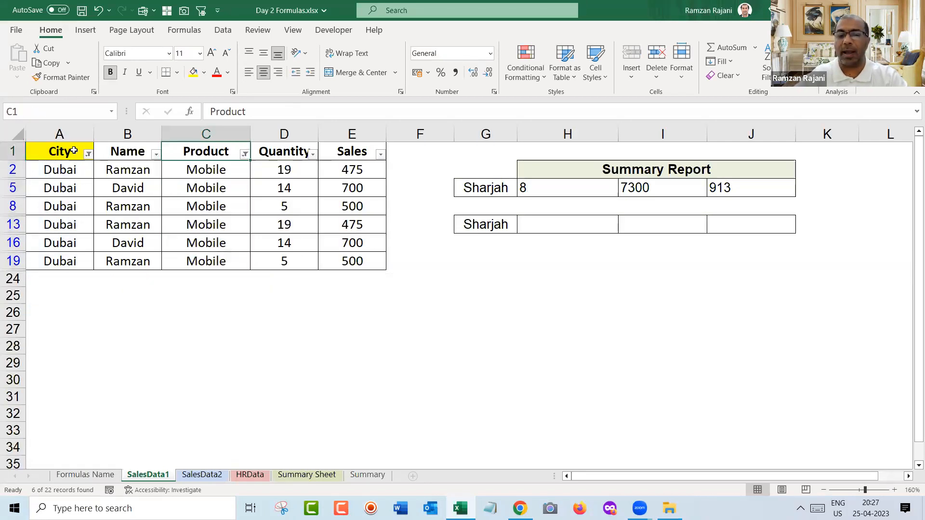
key("ctrl+shift+l")
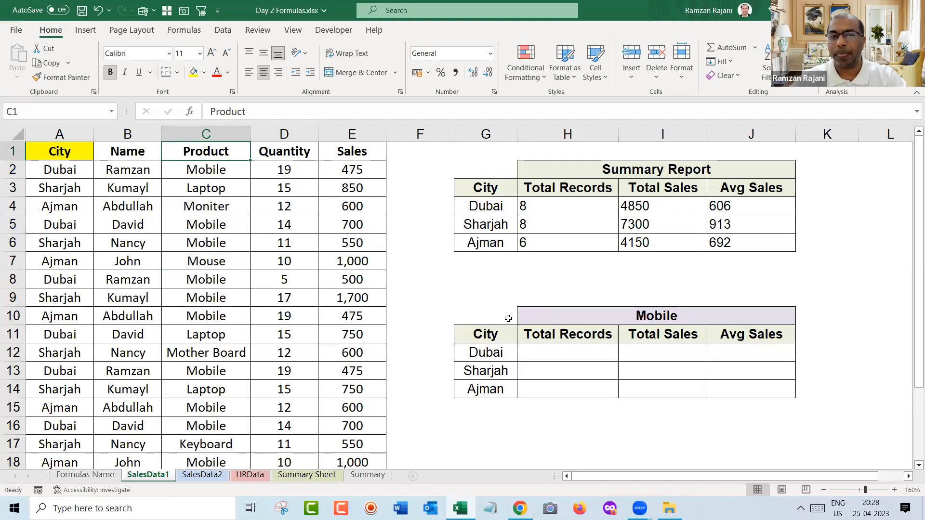
Begin a COUNTIFS formula in H12 with city column A:A as the first criteria range and G12 as its criterion.
left_click(546, 351)
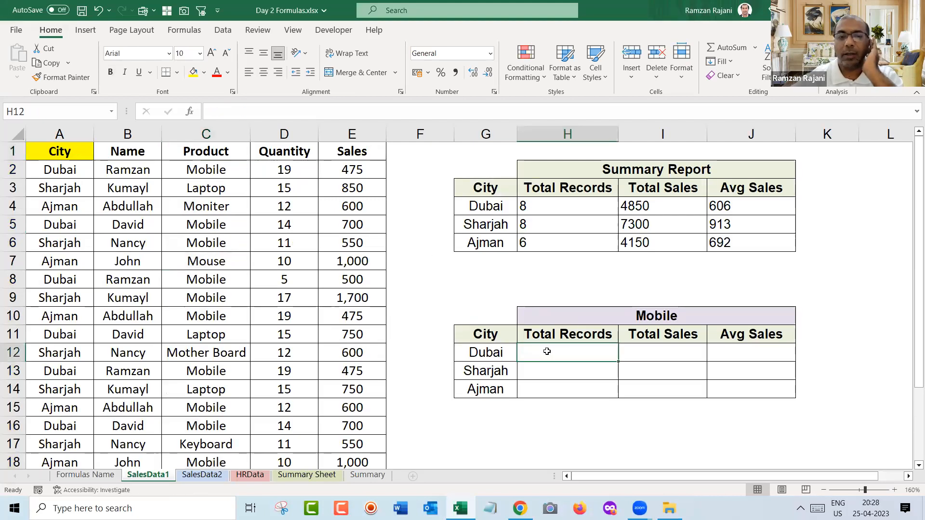
type("=cou")
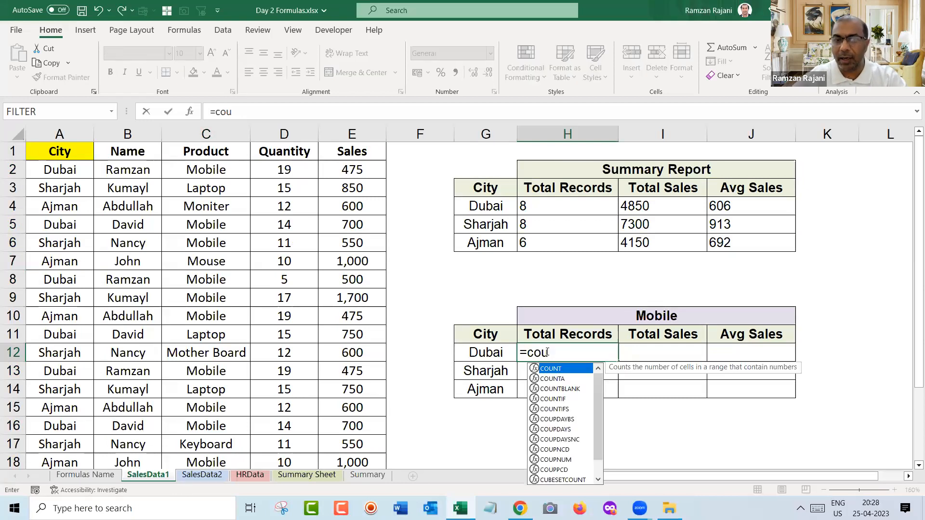
key("Down")
key("Down")
key("Down")
key("Down")
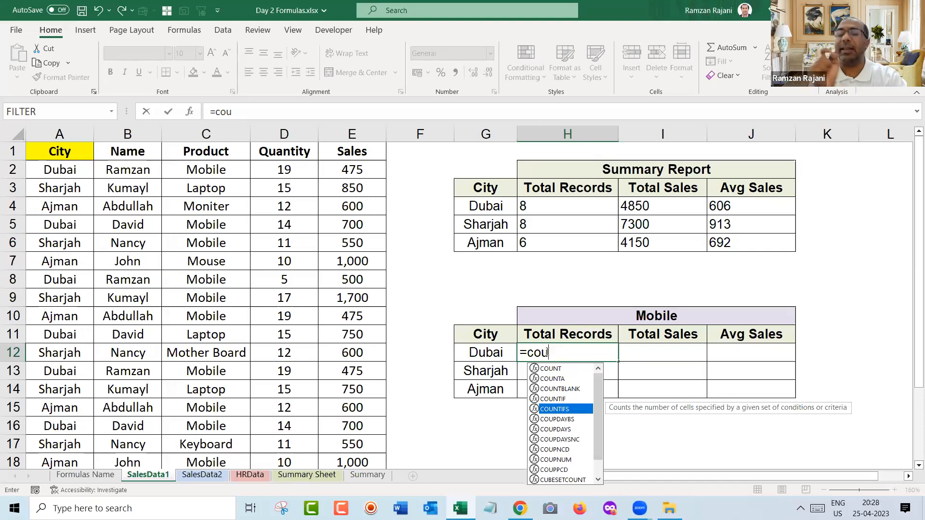
key("Tab")
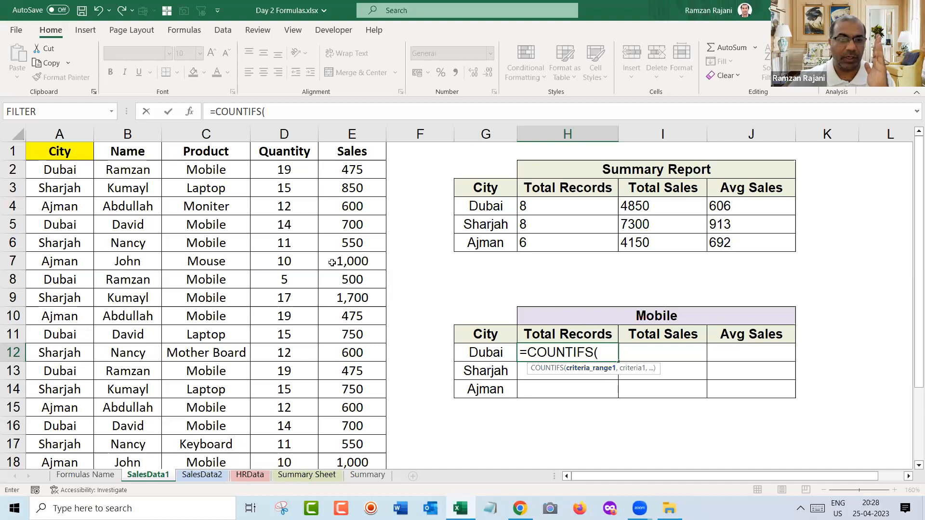
left_click(70, 134)
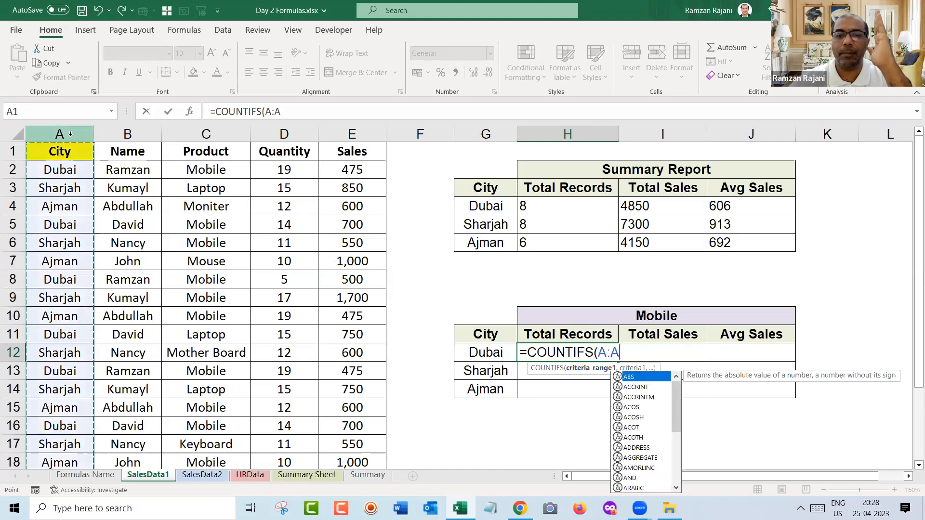
type(",")
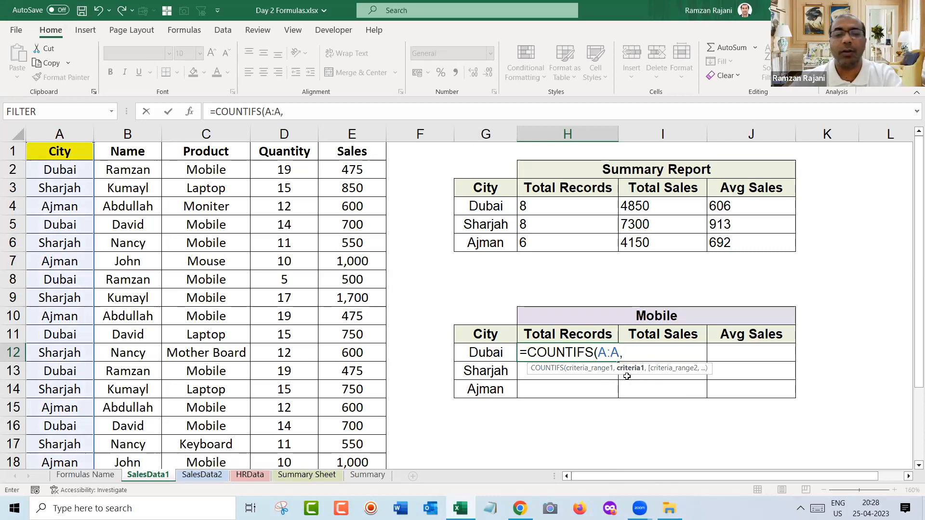
left_click(487, 354)
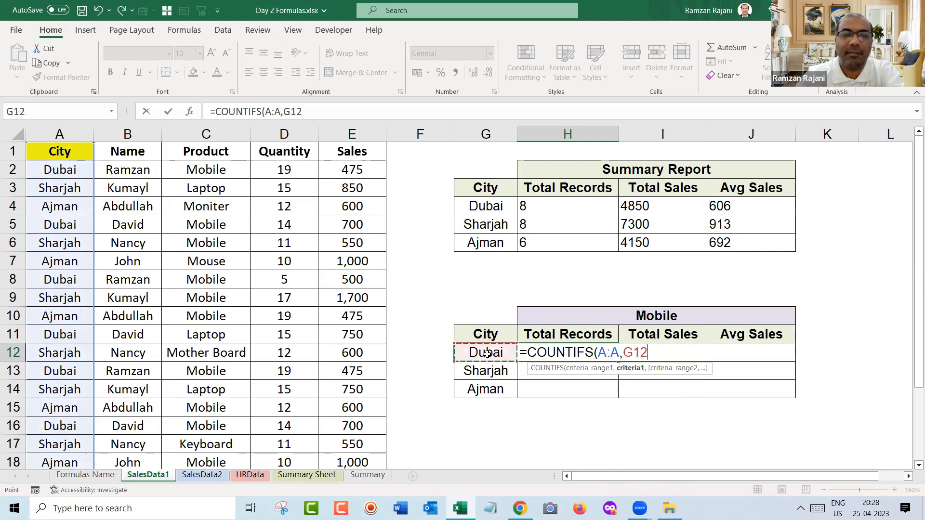
type(",")
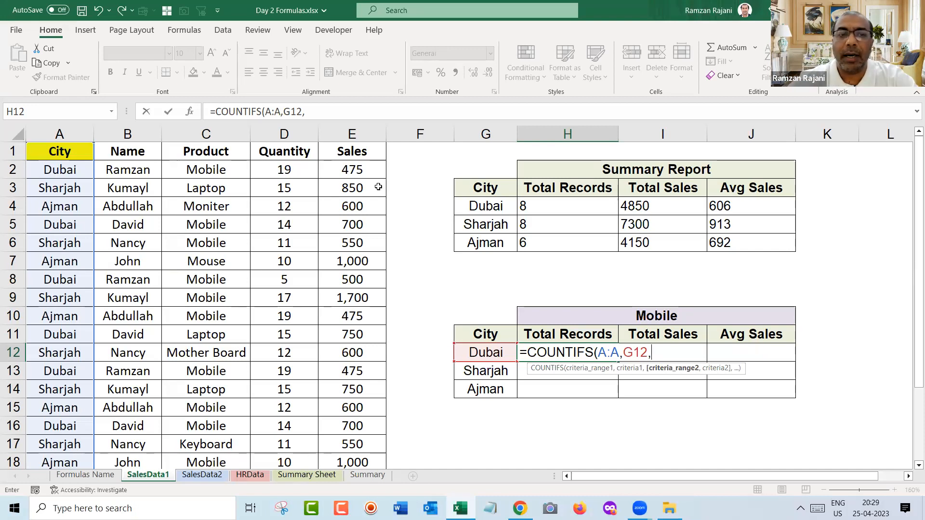
Add product column C:C with the Mobile heading H10 as second criterion and enter the formula =COUNTIFS(A:A,G12,C:C,H10).
left_click(221, 132)
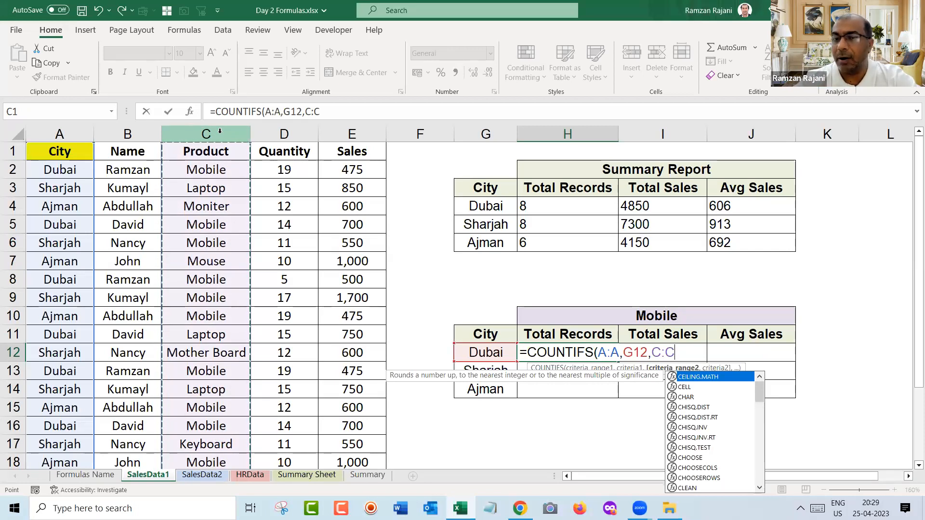
type(",")
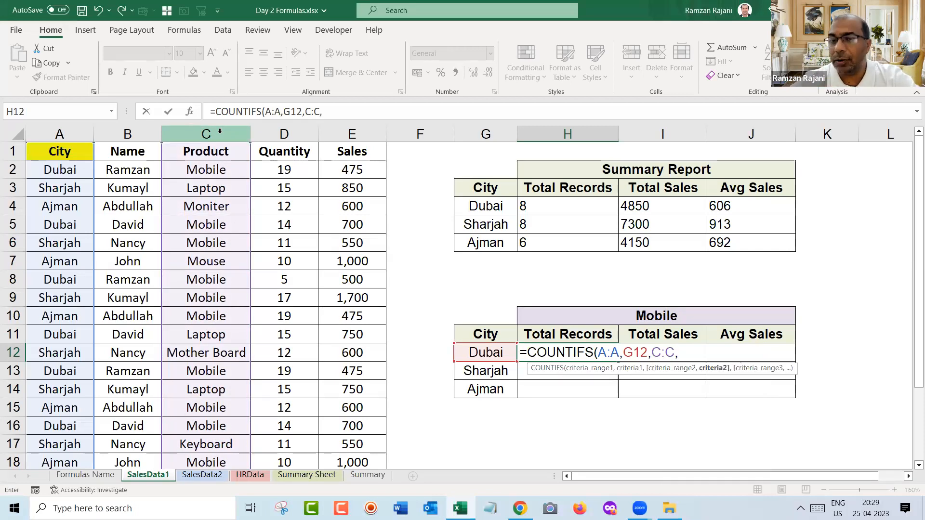
left_click(656, 316)
type(")")
key("Return")
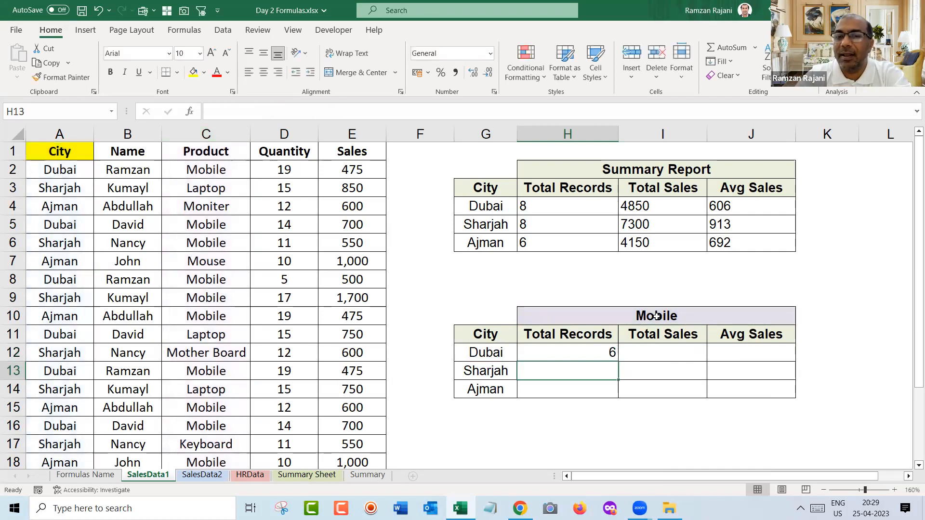
Try a trailing space after Dubai in G12 to test the match, and undo that edit.
left_click(508, 351)
key("F2")
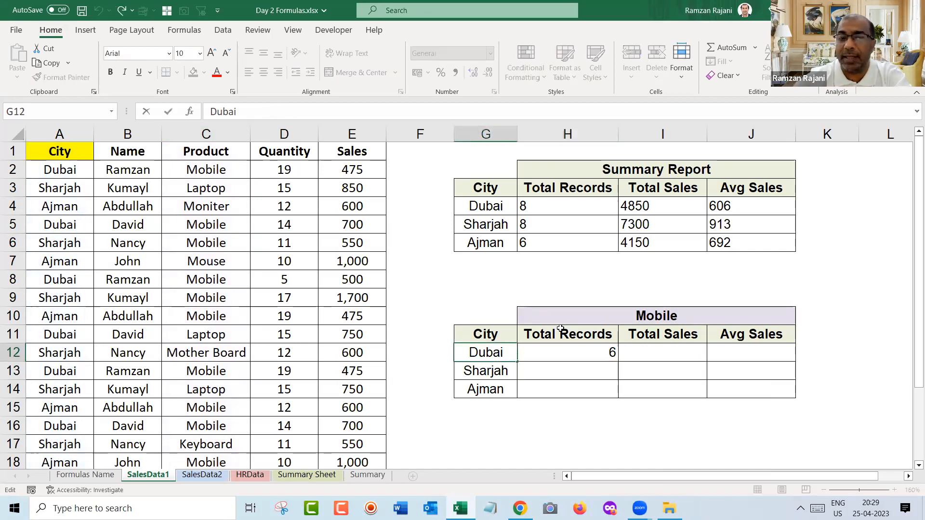
key("Return")
key("Return")
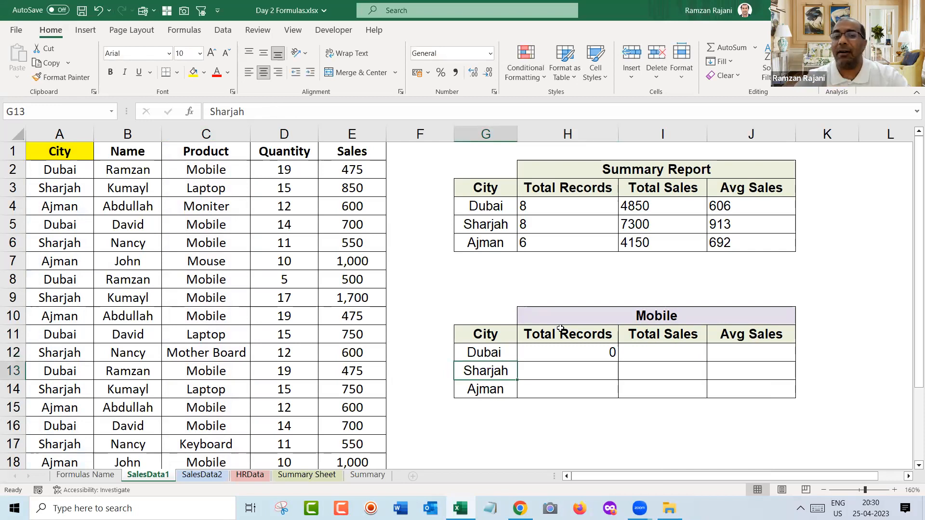
key("ctrl+z")
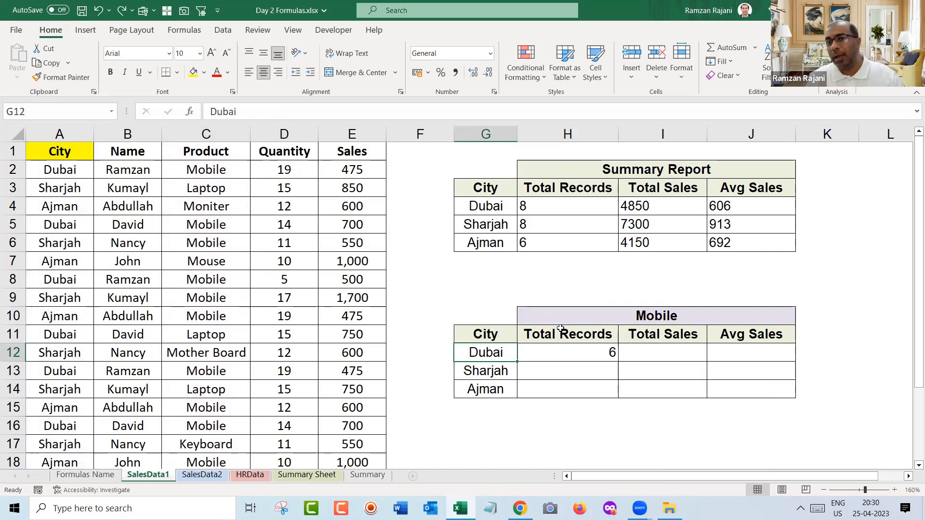
Review the criteria ranges and the G12 and H10 criteria of the COUNTIFS formula in H12.
key("Right")
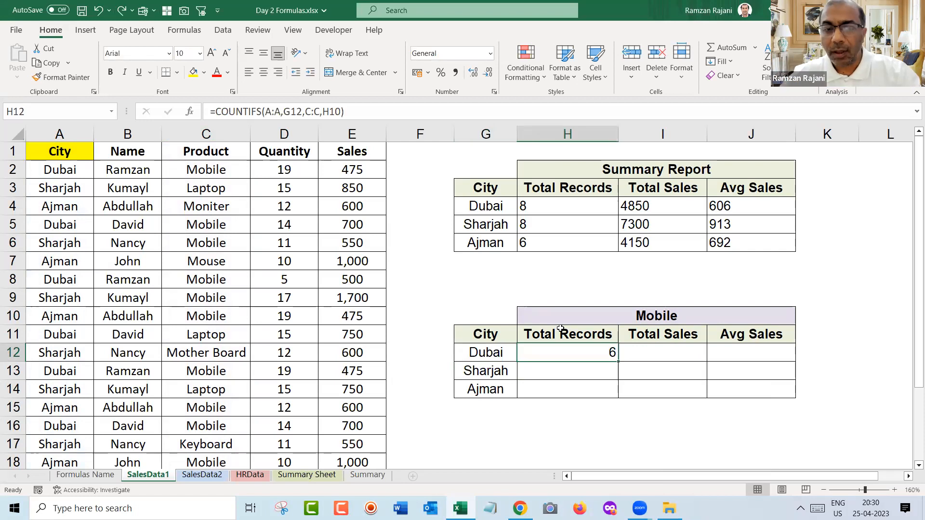
key("F2")
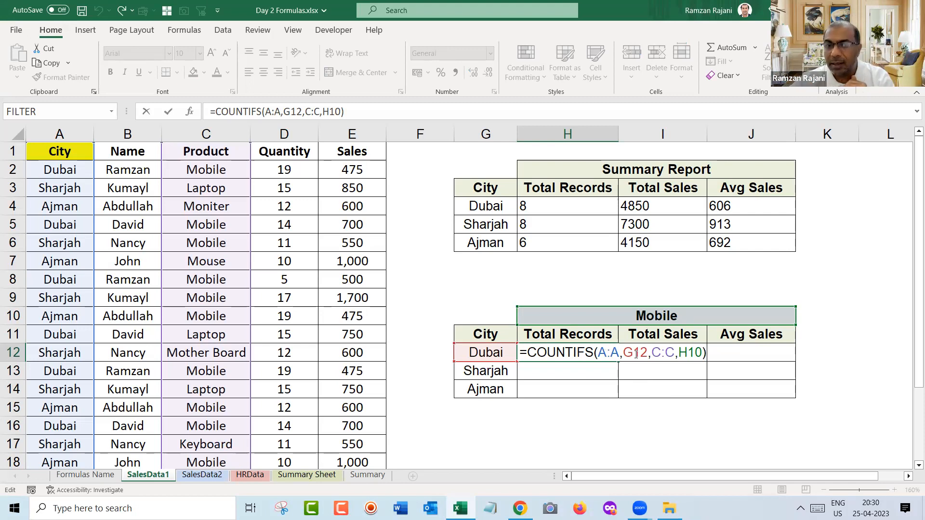
left_click_drag(623, 352, 646, 353)
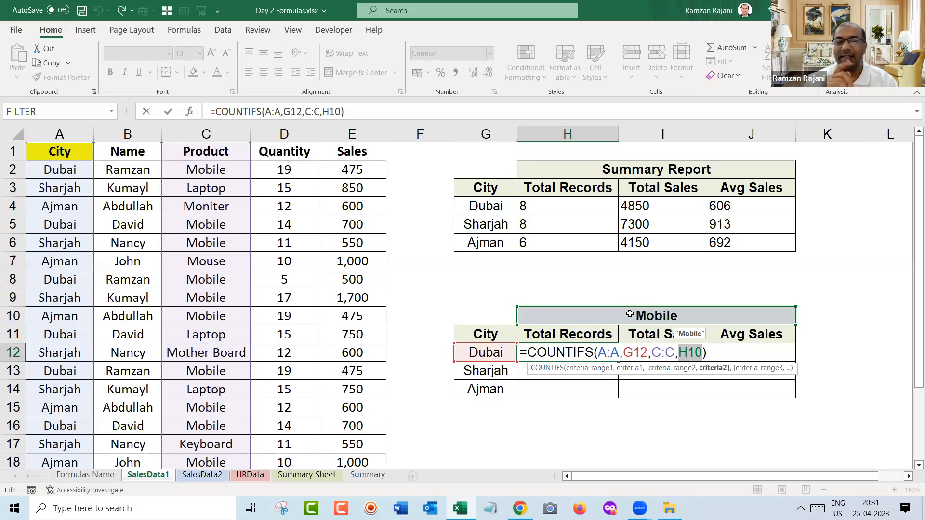
key("Return")
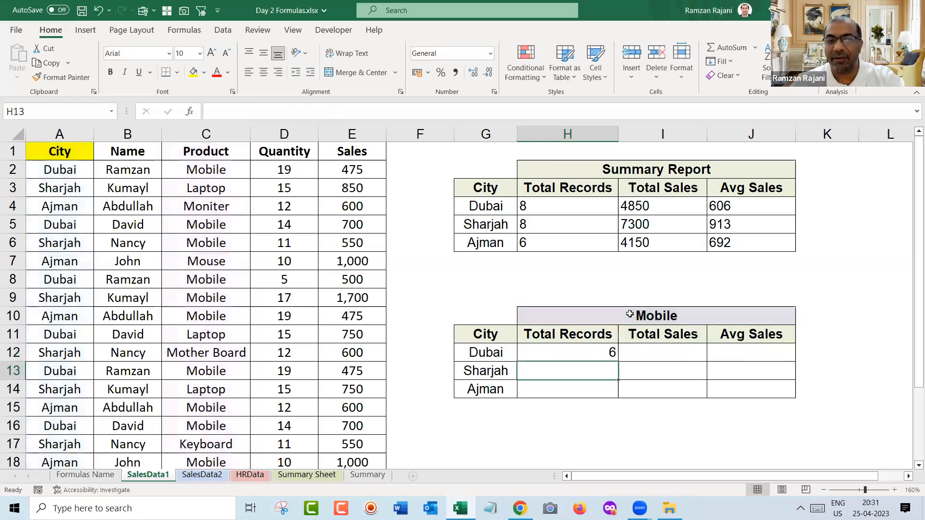
Copy the COUNTIFS formula from H12 down to H13 and inspect which cells its criteria reference.
key("ctrl+d")
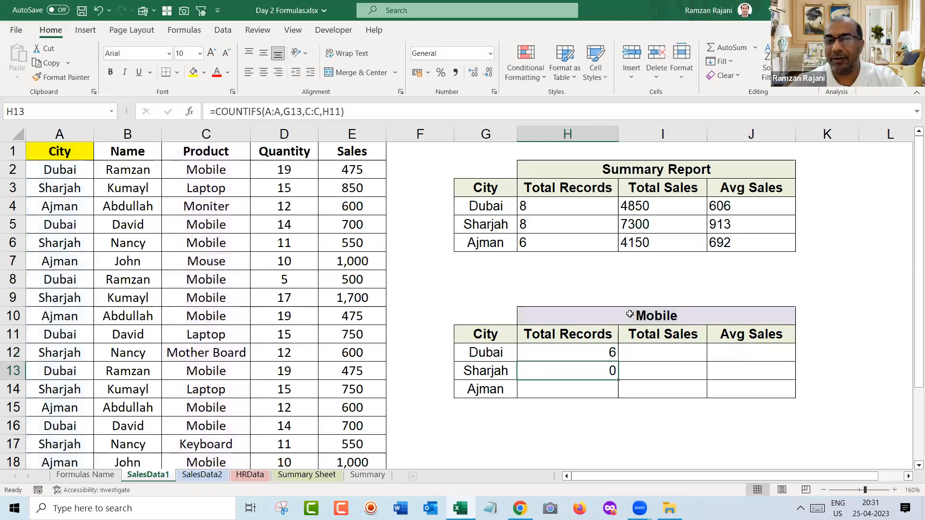
double_click(595, 371)
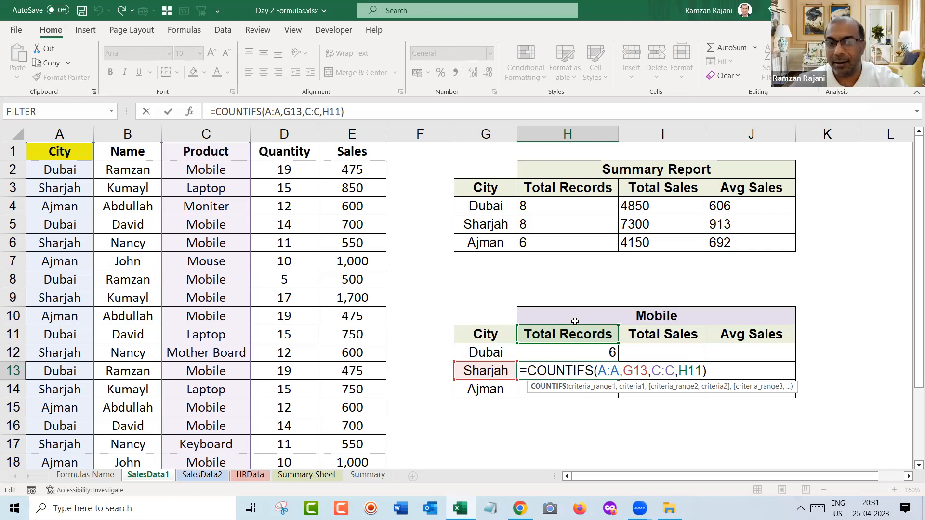
key("ctrl+Return")
Fill the COUNTIFS formula from H13 down to H14 for Ajman and inspect its criteria references.
key("shift+Down")
key("ctrl+d")
key("Down")
key("F2")
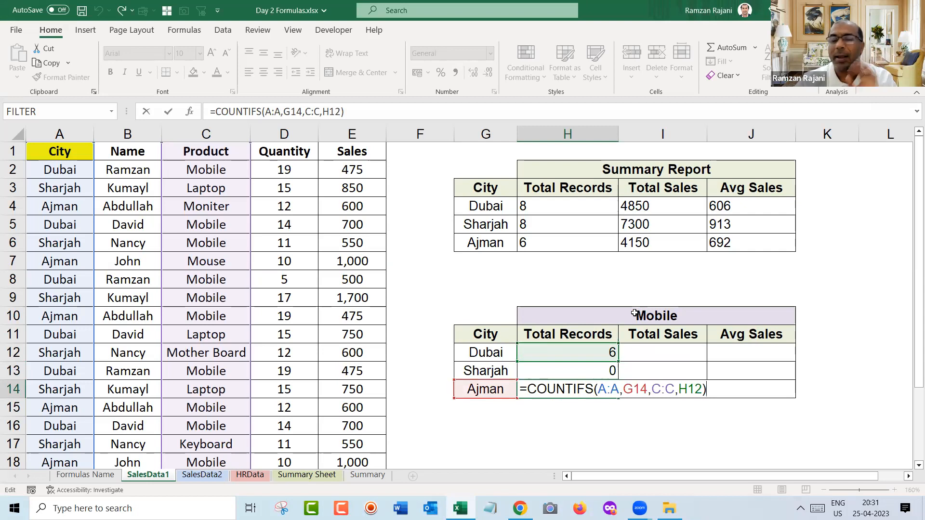
key("Escape")
Clear the copied formulas in H13 and H14 of the Mobile table.
key("Up")
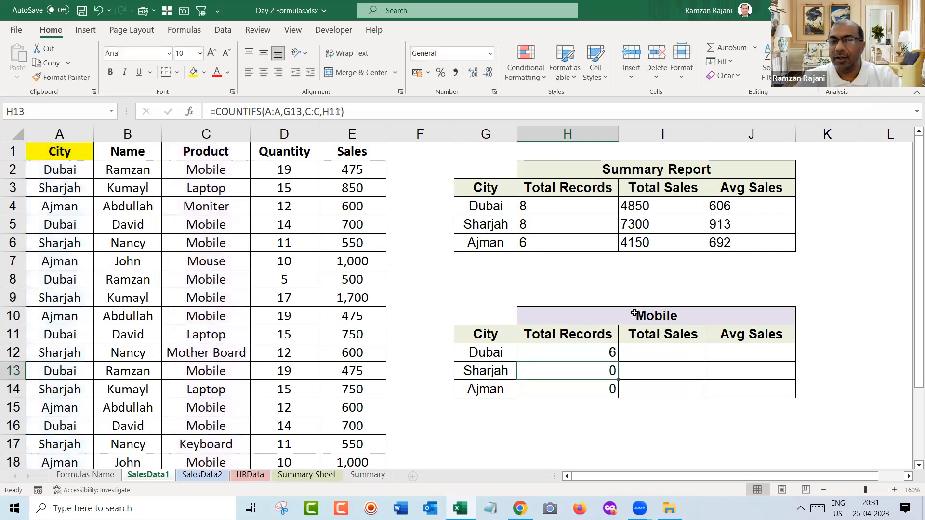
key("shift+Down")
key("Delete")
key("Up")
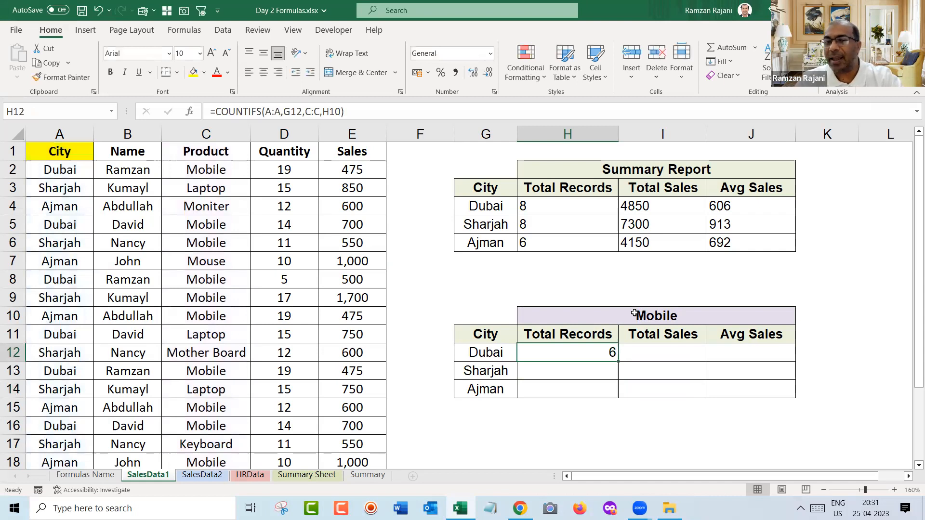
Lock the product criterion's row as H$10 in H12's COUNTIFS formula and fill the formula down to H14.
key("F2")
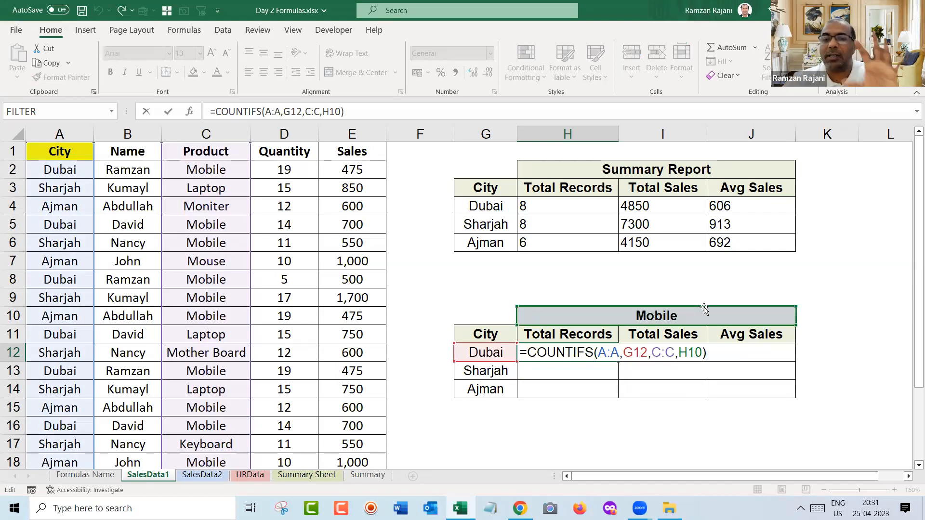
left_click(679, 352)
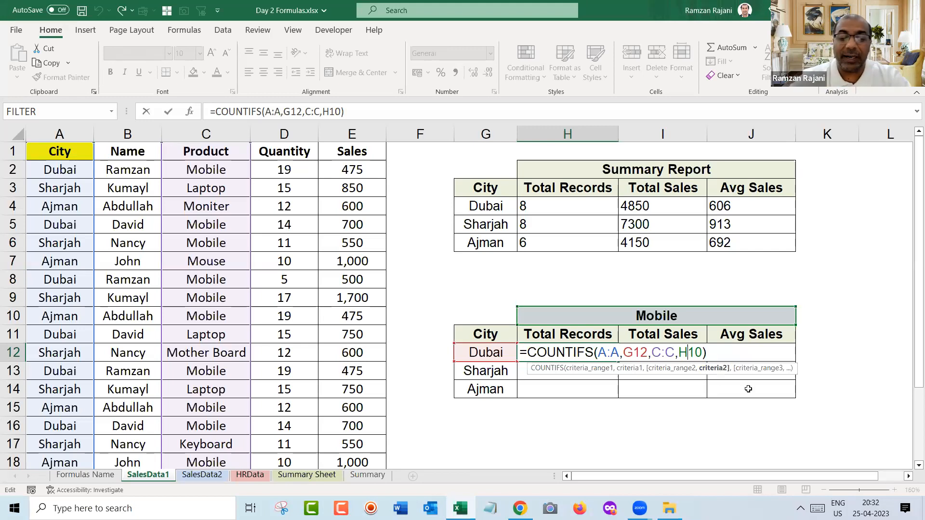
type("$")
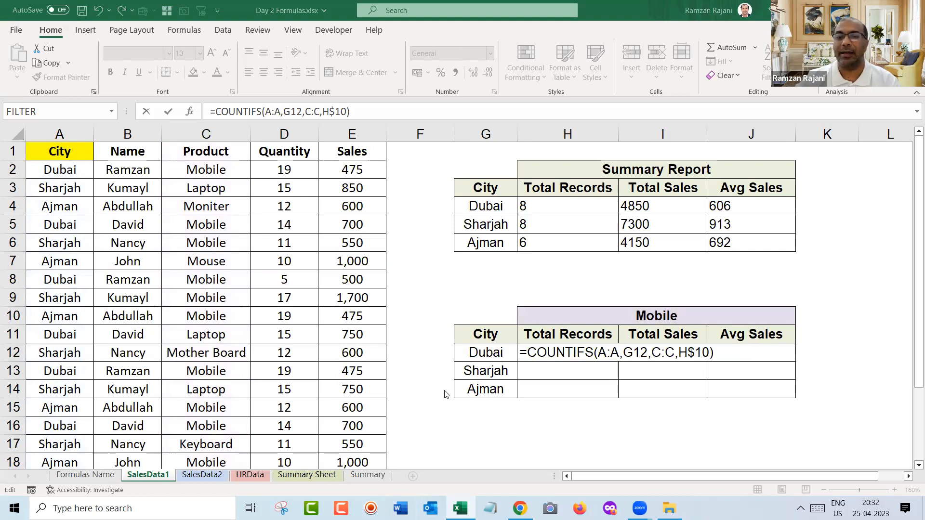
left_click(690, 349)
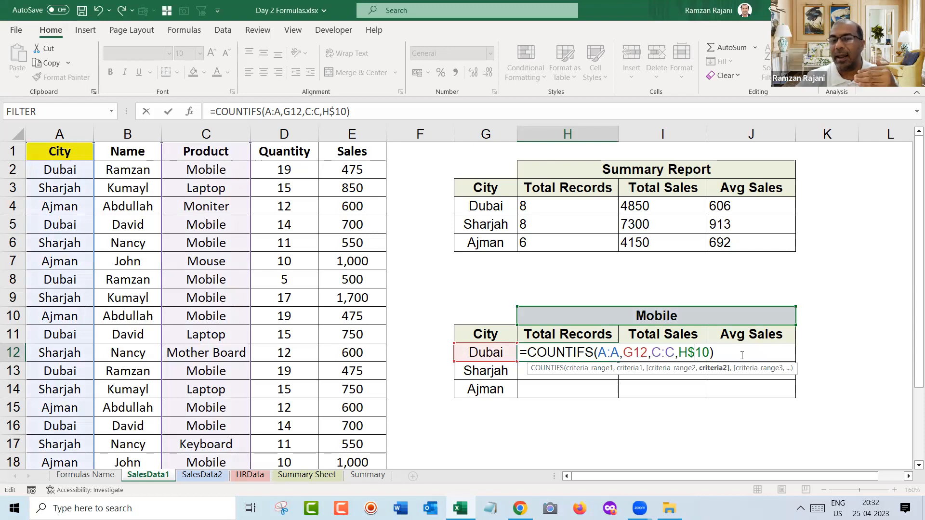
key("ctrl+Return")
left_click_drag(617, 362, 621, 394)
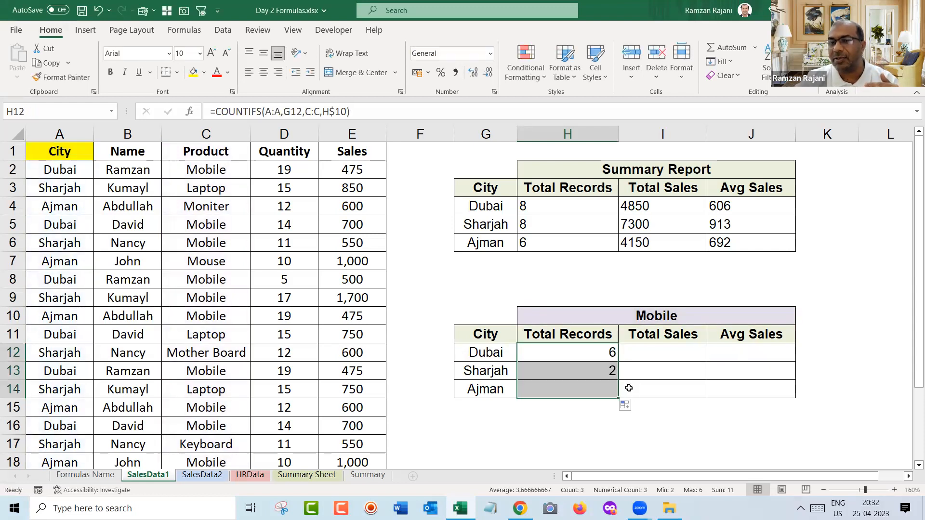
Review the criteria ranges and the G12 and H$10 criteria of H12's COUNTIFS formula, and select I12.
double_click(597, 355)
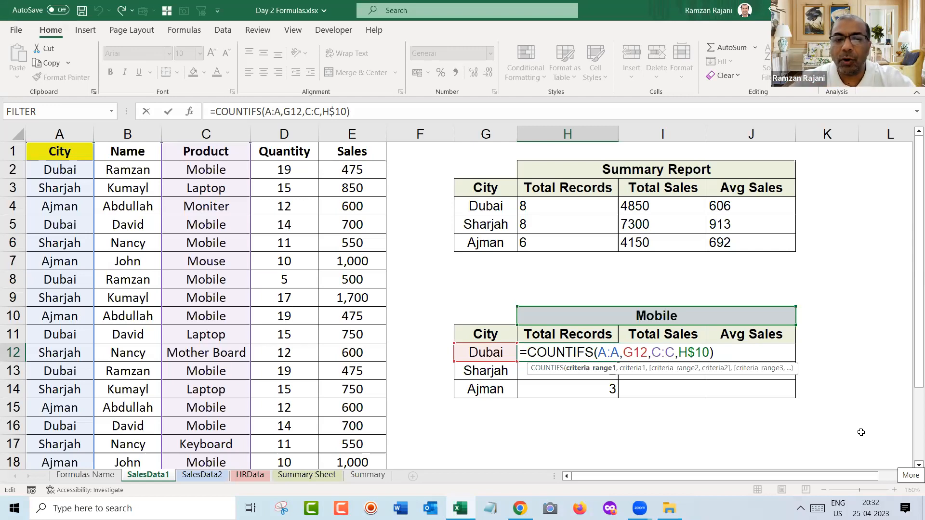
left_click(346, 446)
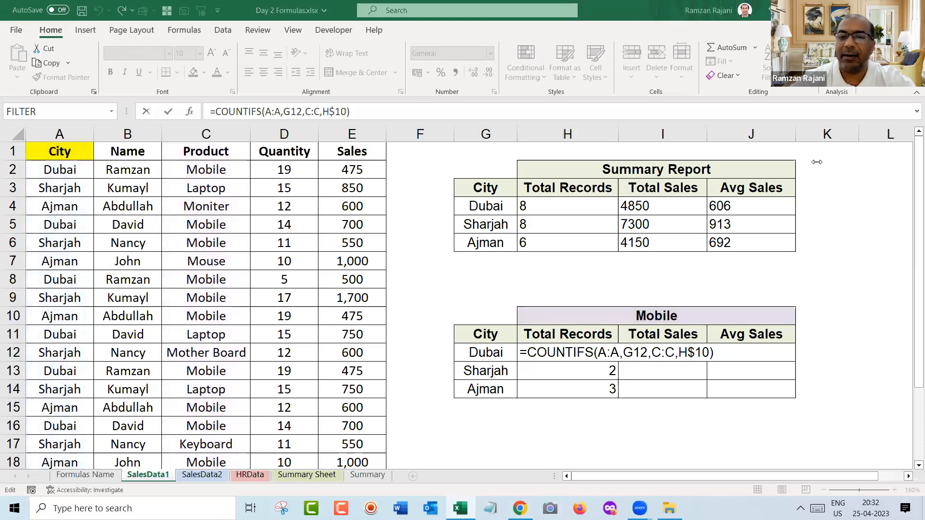
left_click(676, 356)
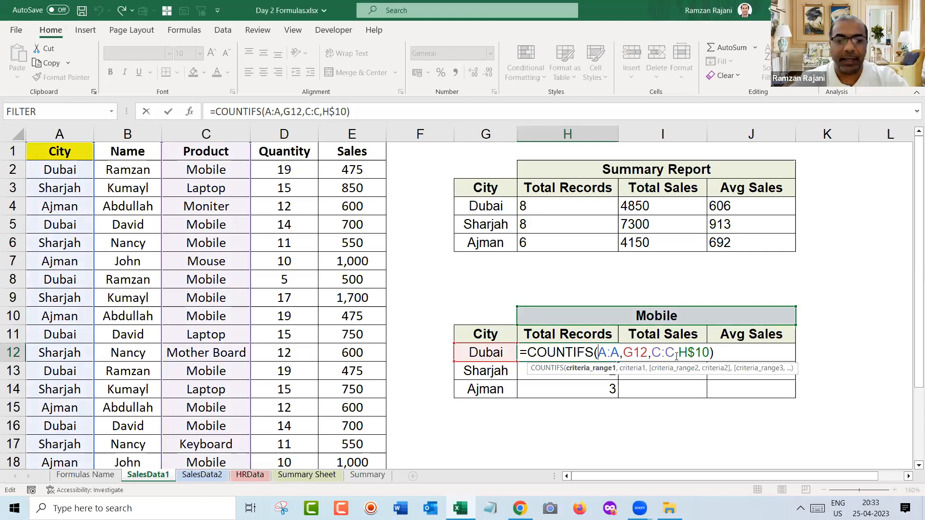
left_click(675, 356)
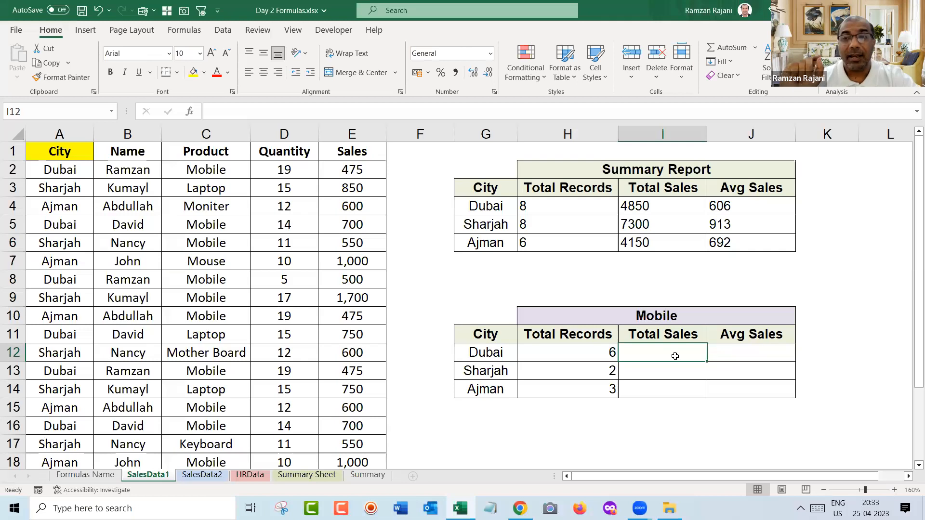
type("=")
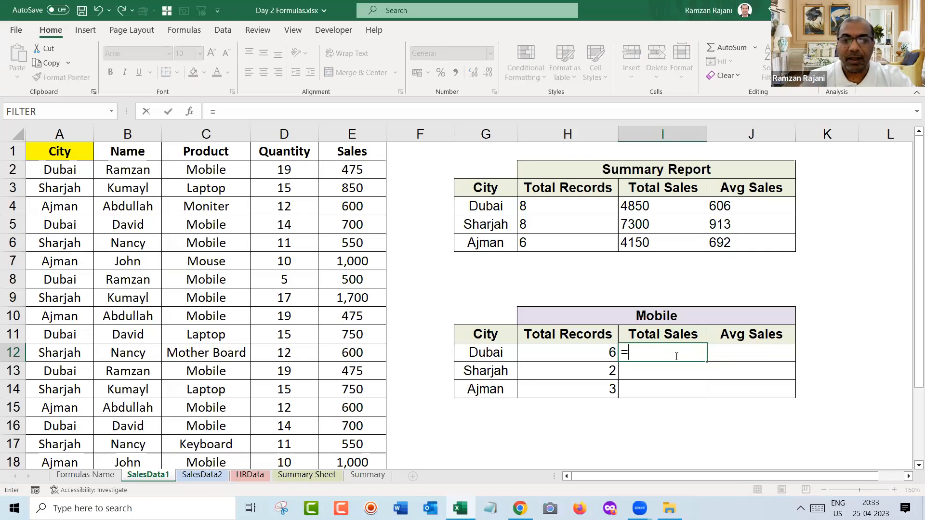
type("su")
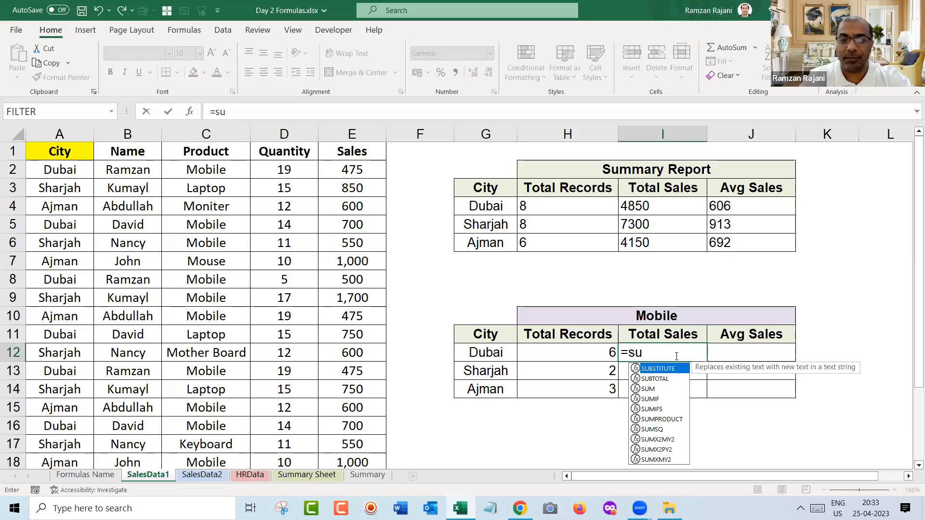
type("mi")
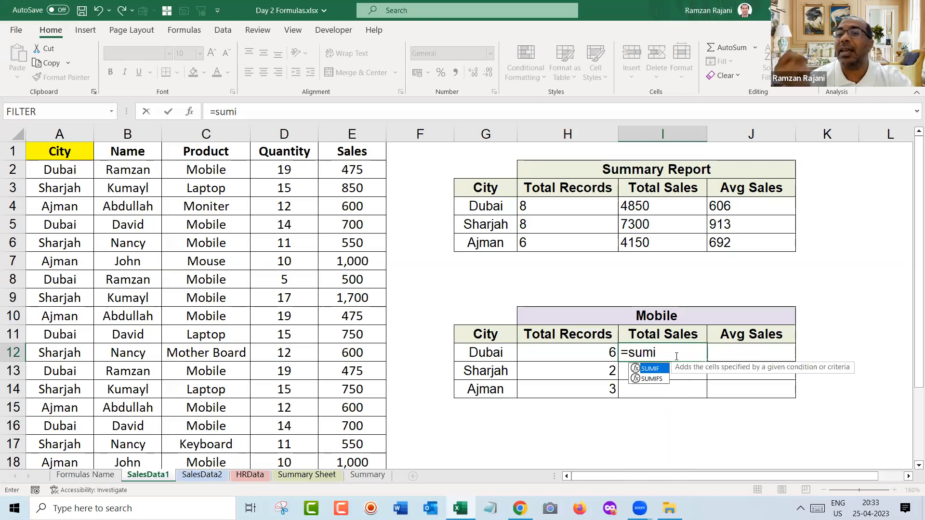
type("f")
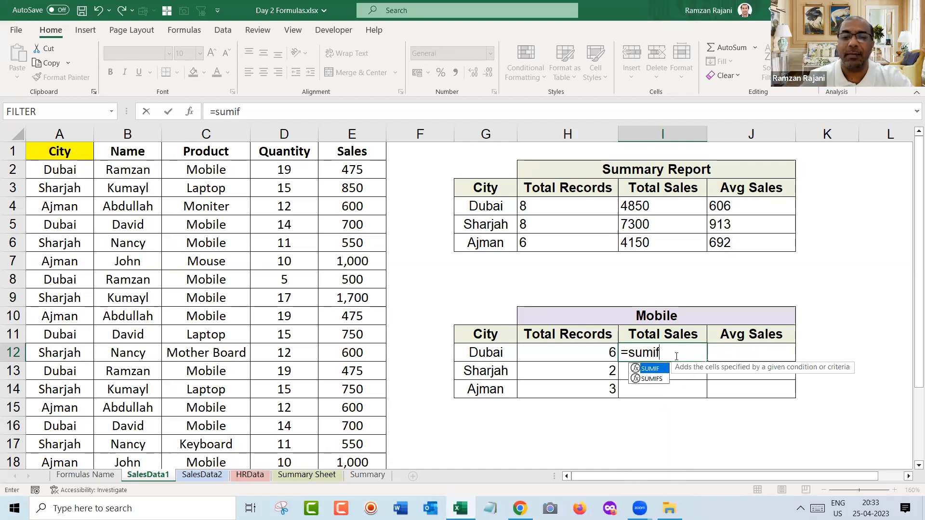
type("(")
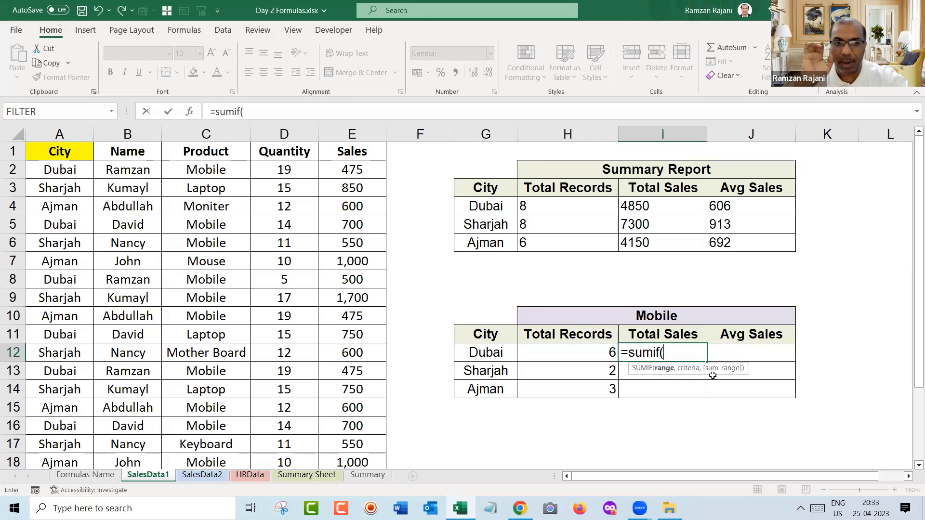
key("Escape")
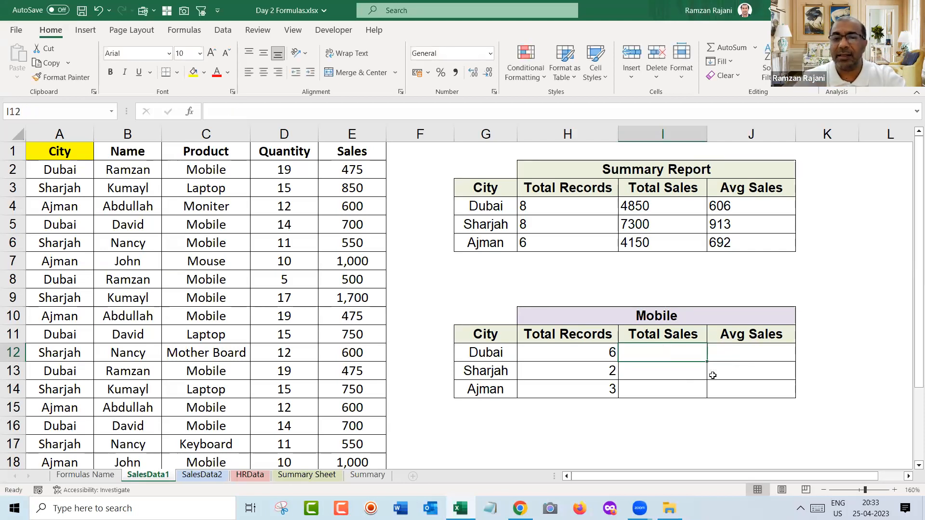
Start a SUMIFS formula in I12 with the Sales column E:E as the sum range.
type("=SUM")
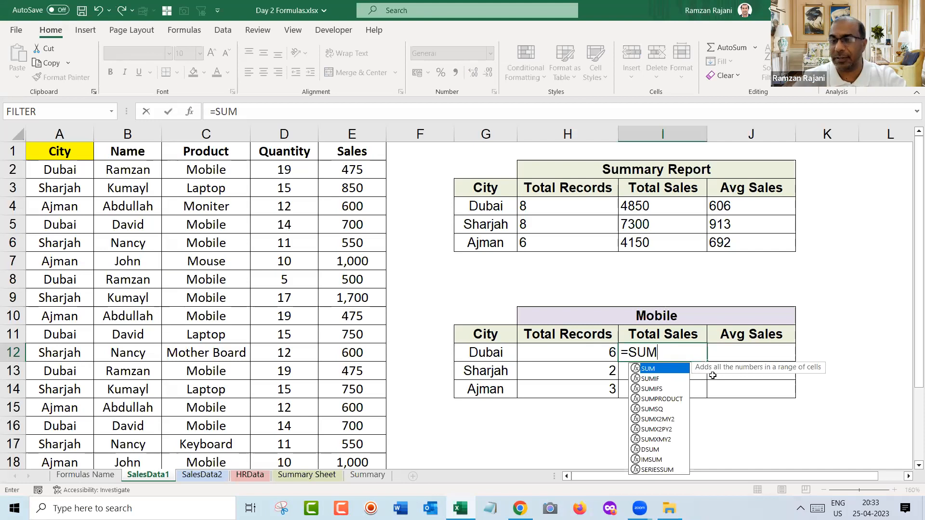
key("Down")
key("Down")
key("Tab")
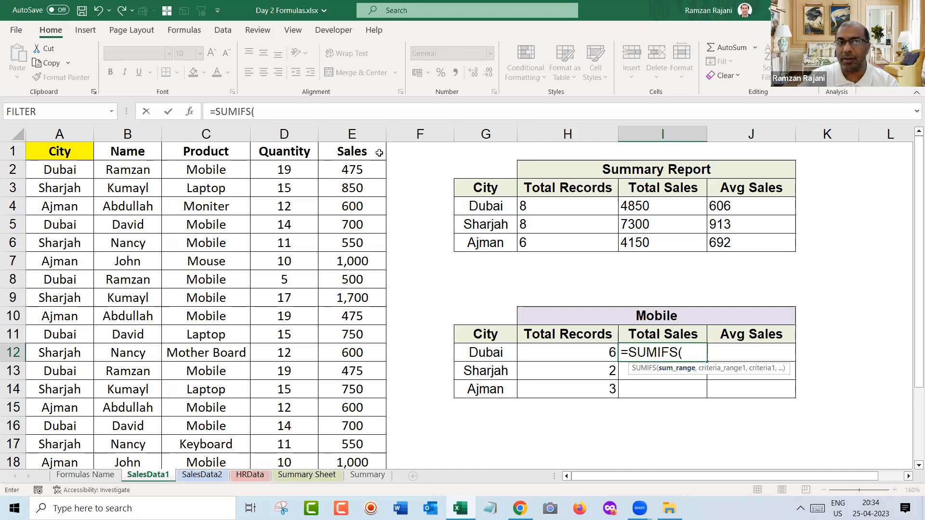
left_click(363, 137)
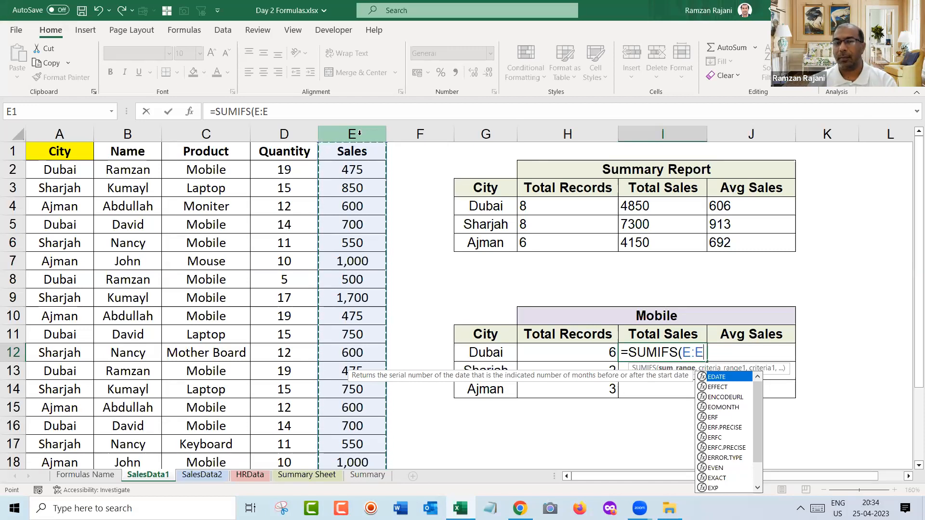
type(",")
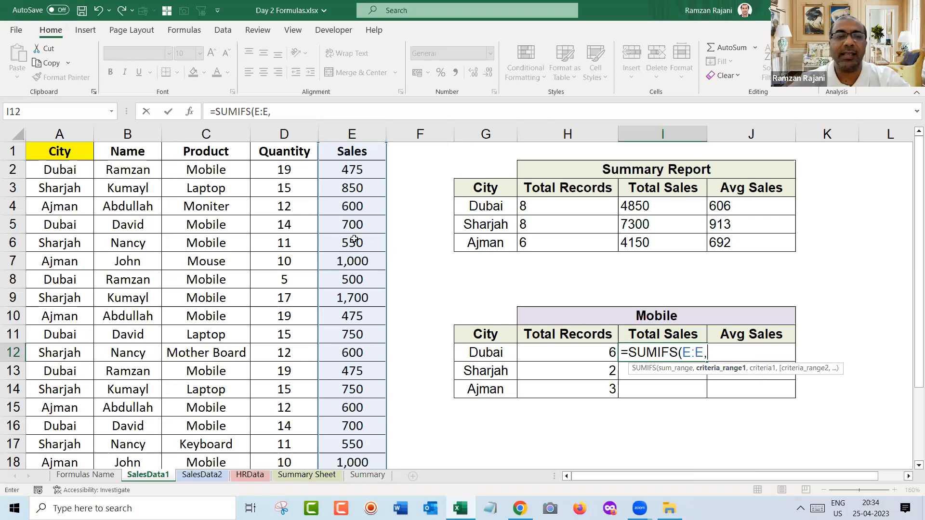
Add the City column A:A with the Dubai cell G12 as the first criteria pair of the SUMIFS formula.
left_click(73, 131)
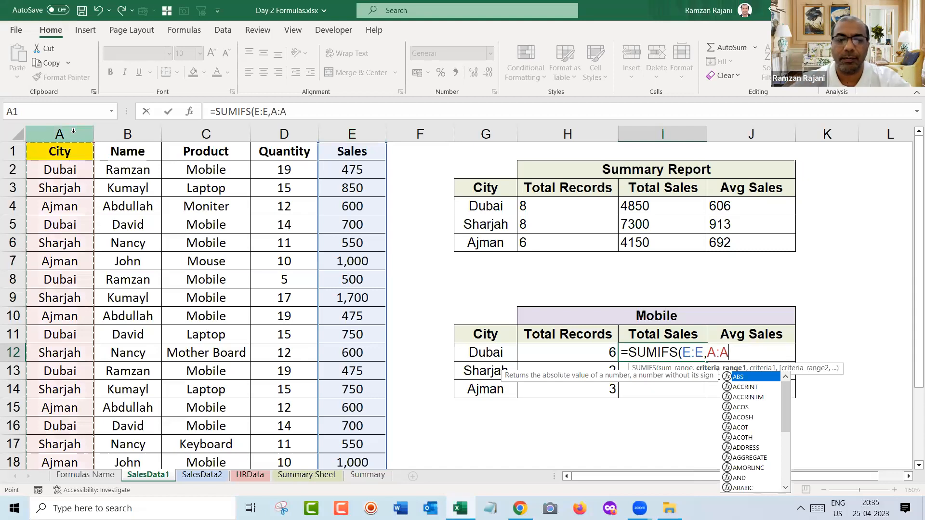
type(",")
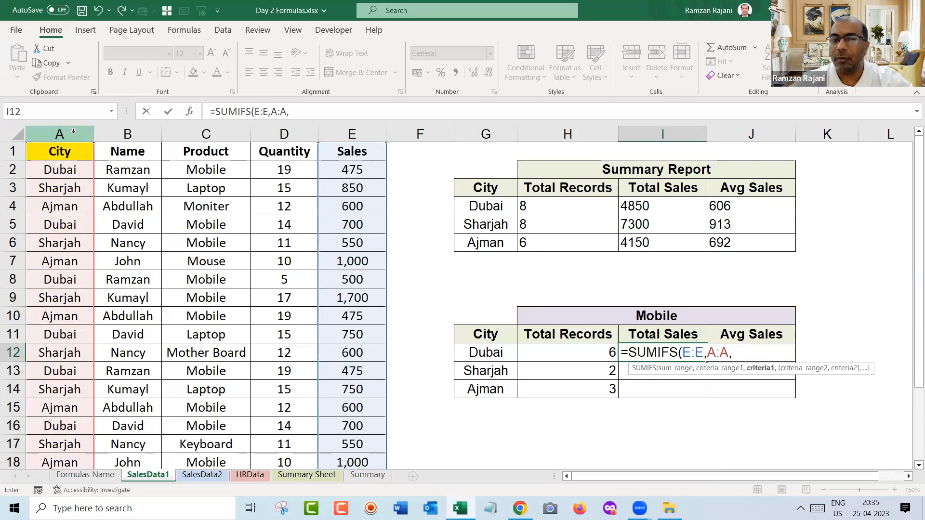
left_click(464, 353)
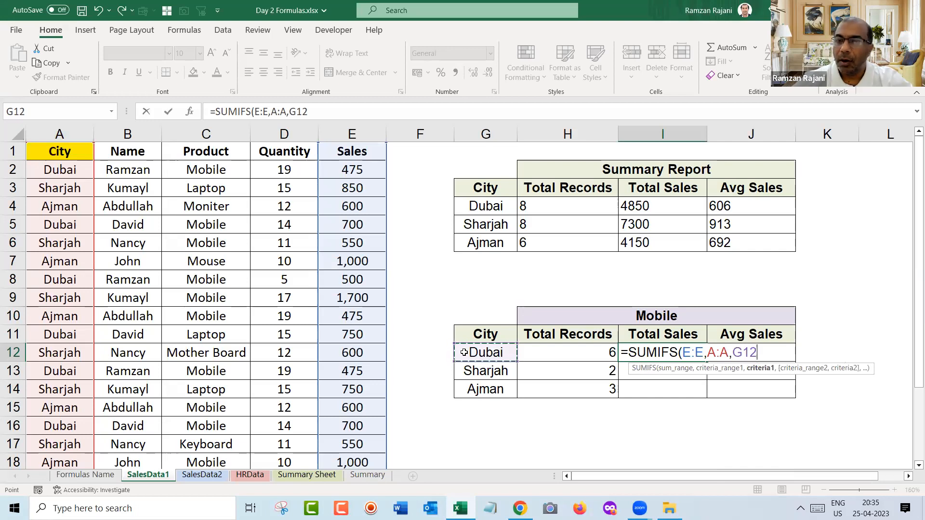
type(",")
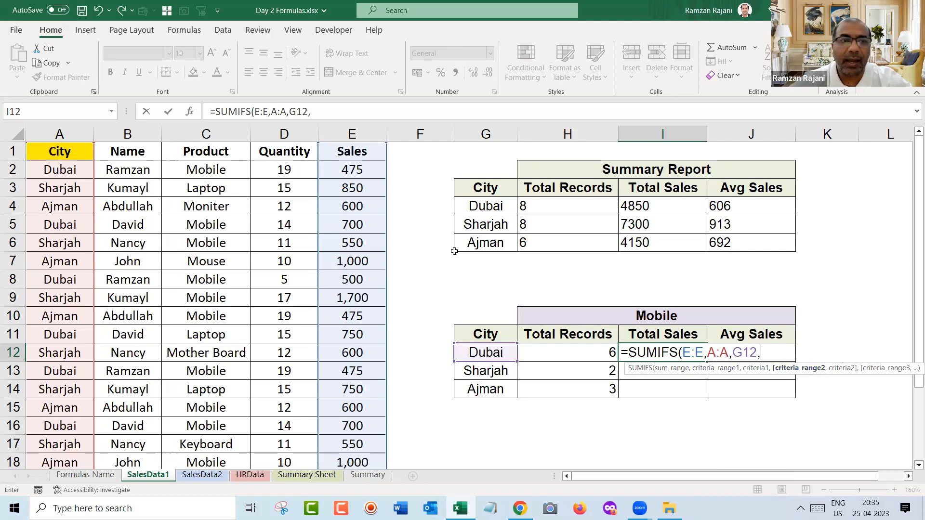
Add the Product column C:C with the Mobile heading H10 as the second criteria pair and complete the SUMIFS formula.
left_click(208, 134)
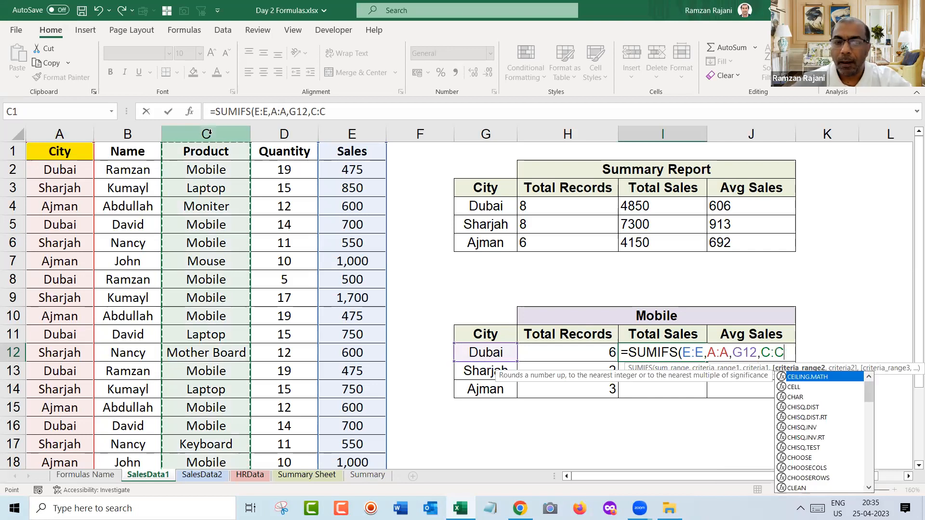
type(",")
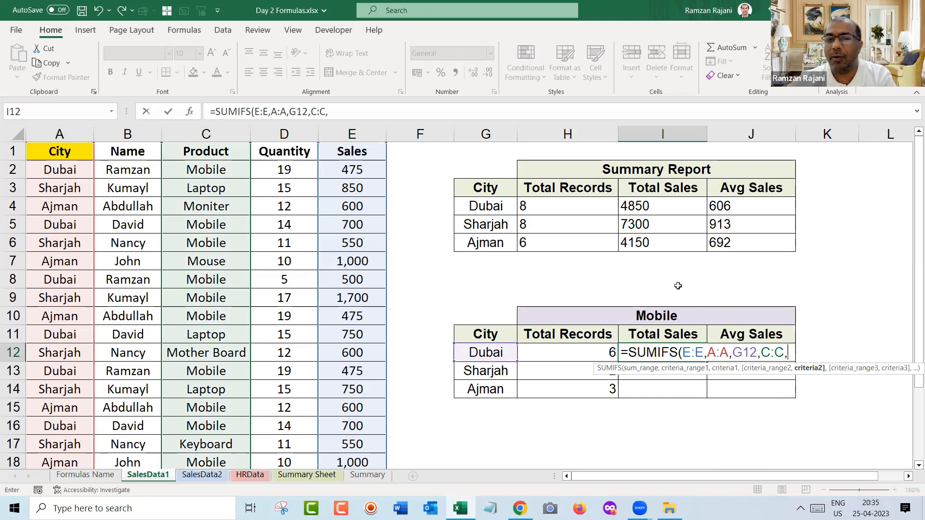
left_click(689, 314)
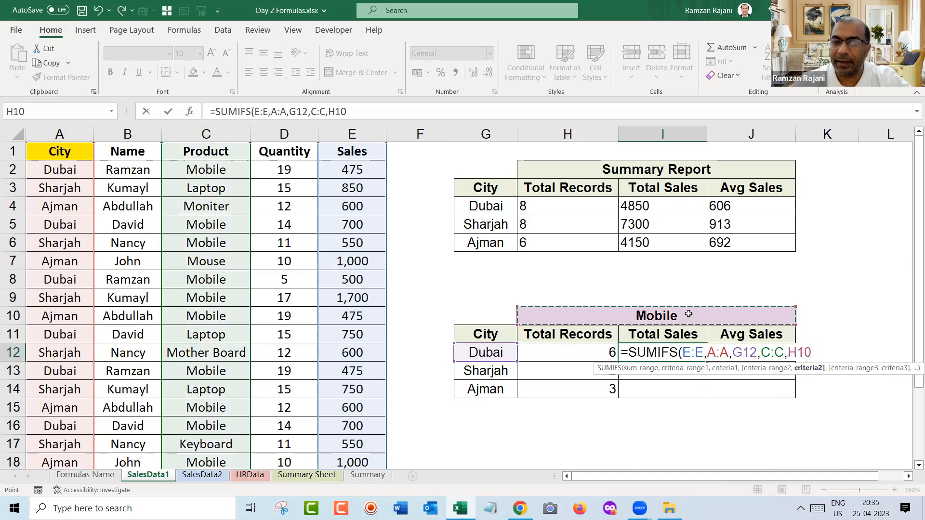
key("Return")
key("Up")
key("Right")
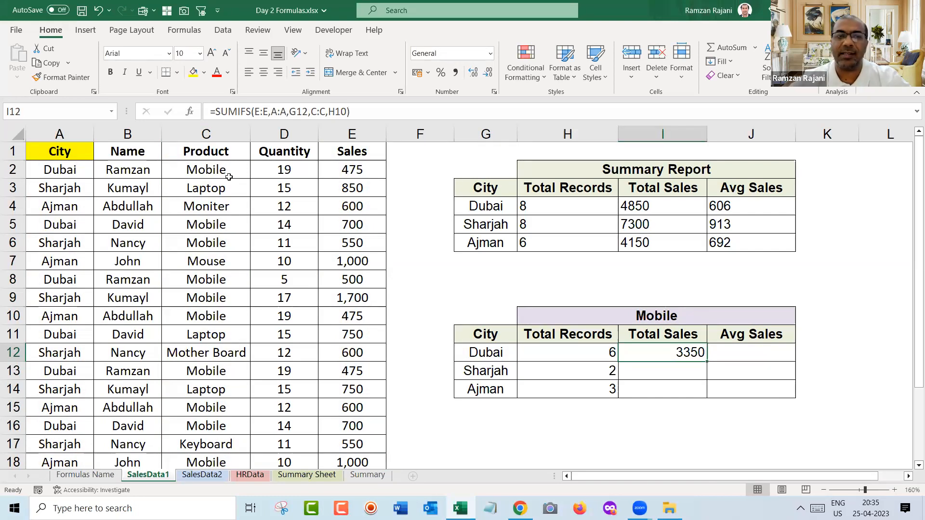
Turn on filters for the sales data and filter the City column to show only Dubai.
left_click(216, 157)
key("ctrl+shift+l")
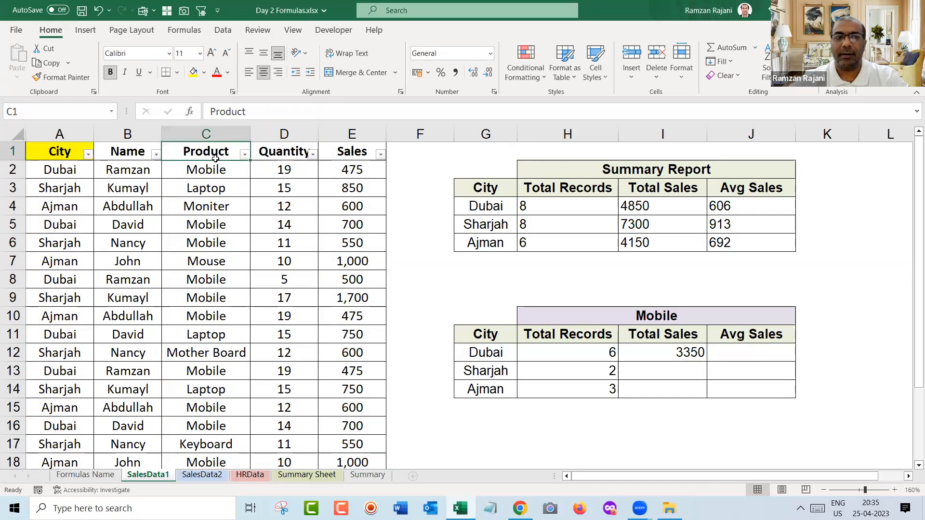
key("ctrl+Home")
key("alt+Down")
key("Down")
key("Down")
key("Down")
key("Down")
key("Down")
key("Down")
key("Down")
key("Up")
key("space")
key("Down")
key("Down")
key("space")
key("Return")
Filter the Product column to show only Mobile.
key("Right")
key("Right")
key("alt+Down")
key("Down")
key("space")
key("Down")
key("Down")
key("space")
key("Return")
Select the filtered Sales values to check their sum, and remove the filters from the data.
key("Right")
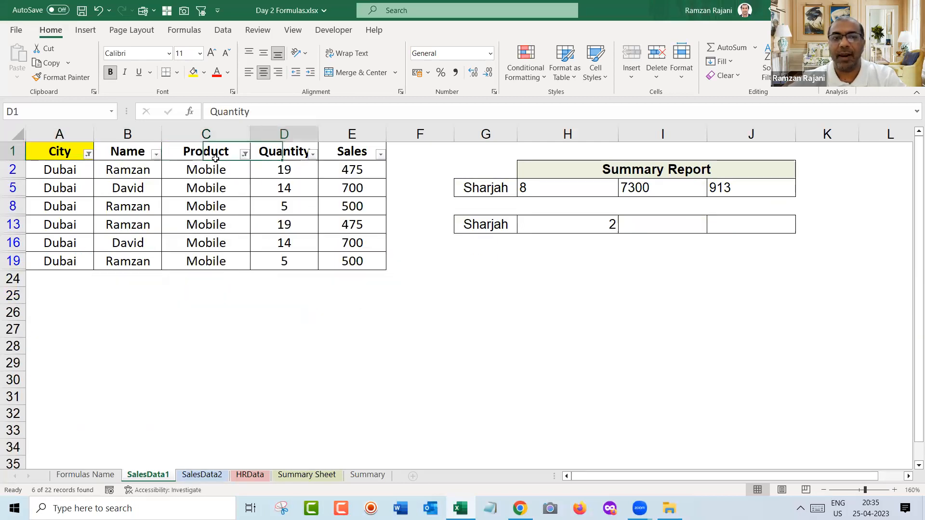
key("Right")
key("Down")
key("ctrl+shift+Down")
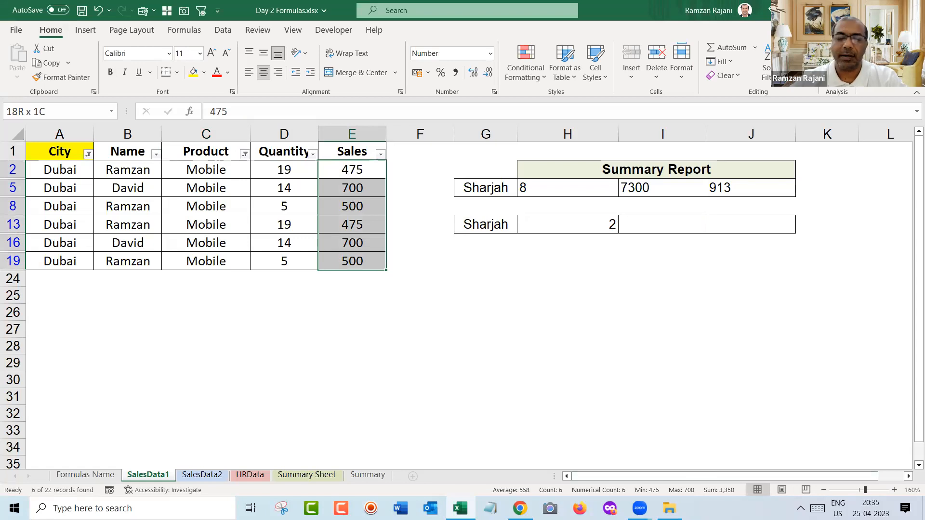
key("ctrl+shift+l")
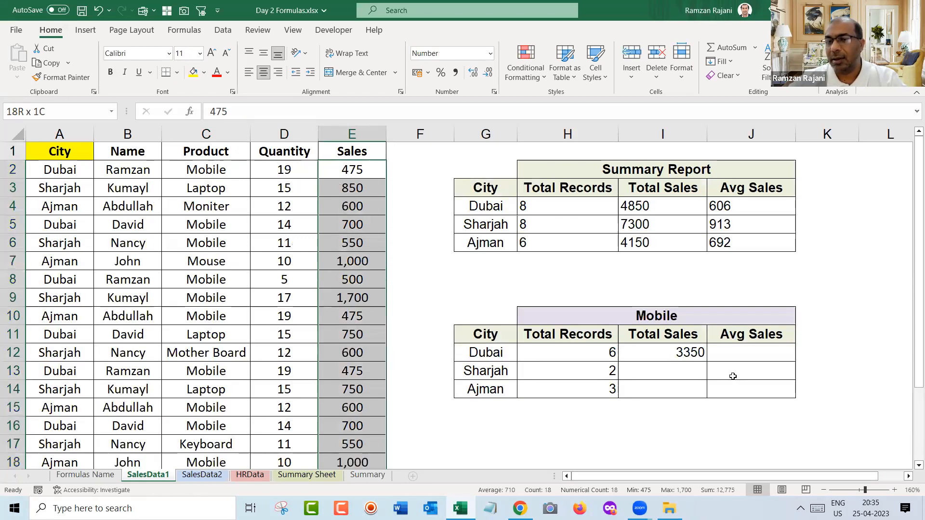
Lock the product criterion's row as H$10 in the SUMIFS formula in I12.
left_click(685, 354)
double_click(685, 352)
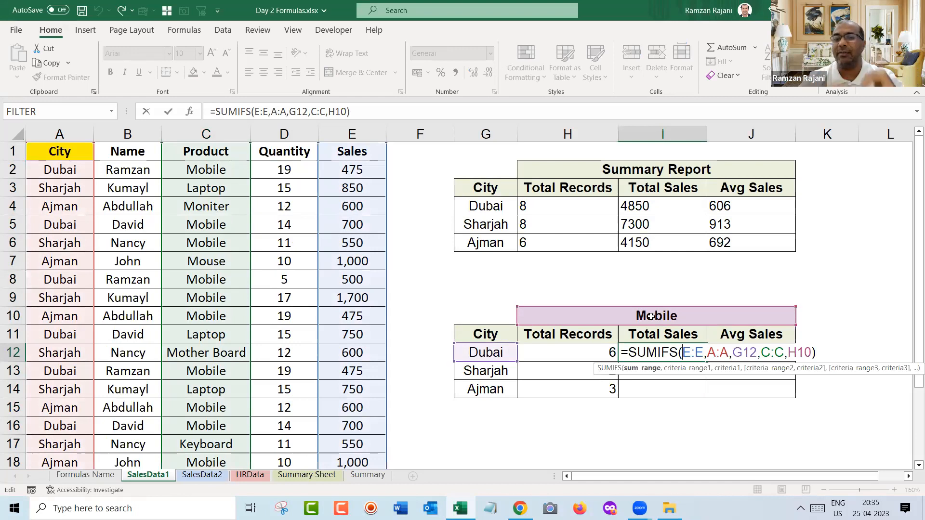
left_click(800, 352)
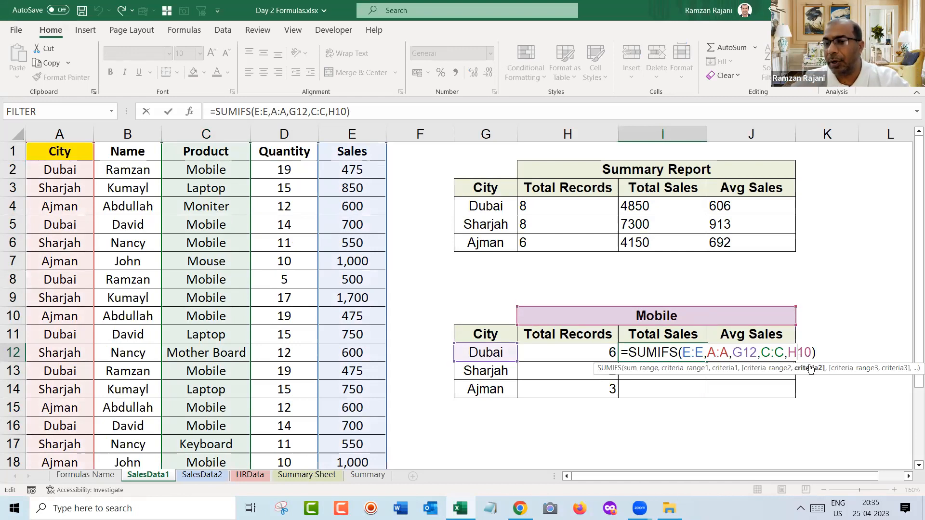
type("$")
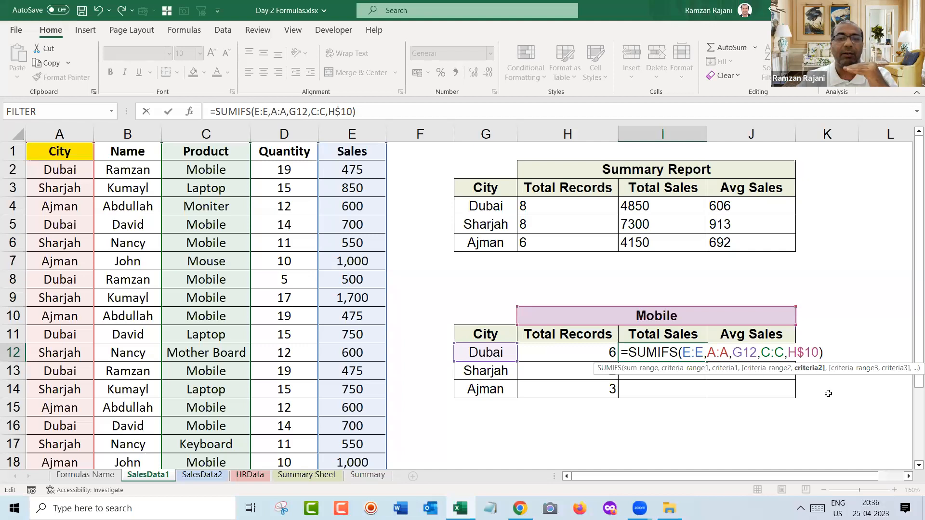
key("ctrl+Return")
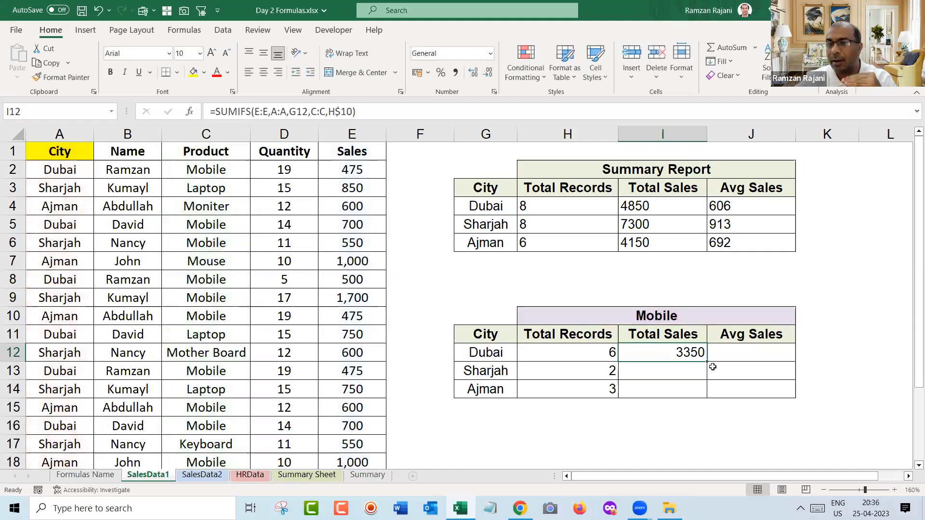
Fill the SUMIFS formula from I12 down to I14 and review the formula in I12.
left_click_drag(709, 363, 705, 398)
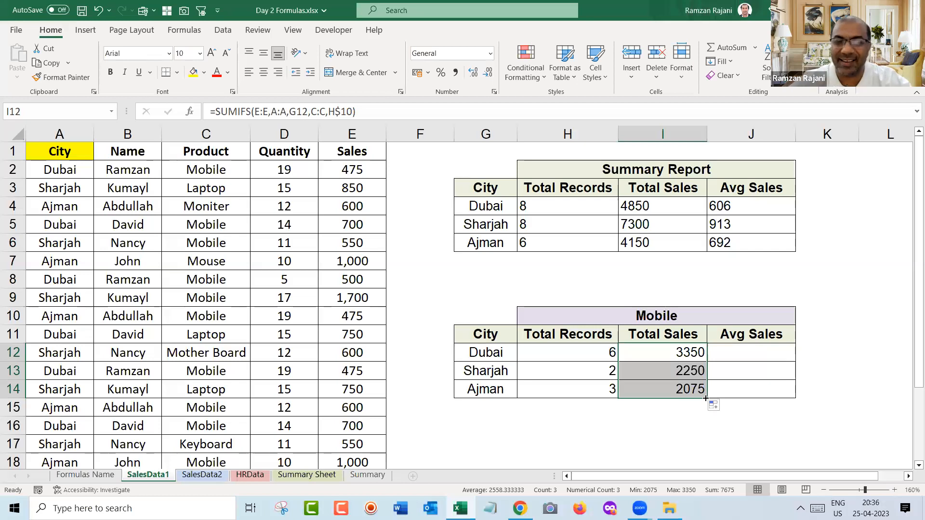
left_click(676, 355)
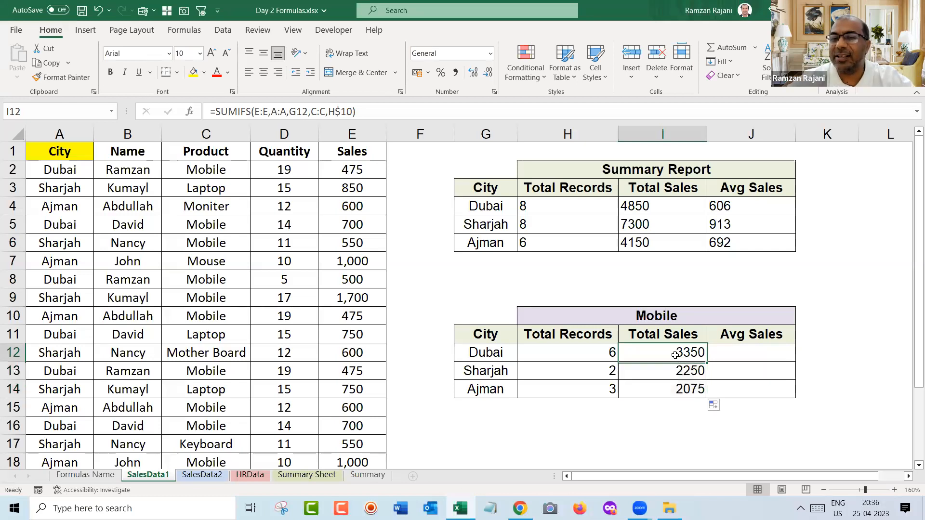
double_click(677, 355)
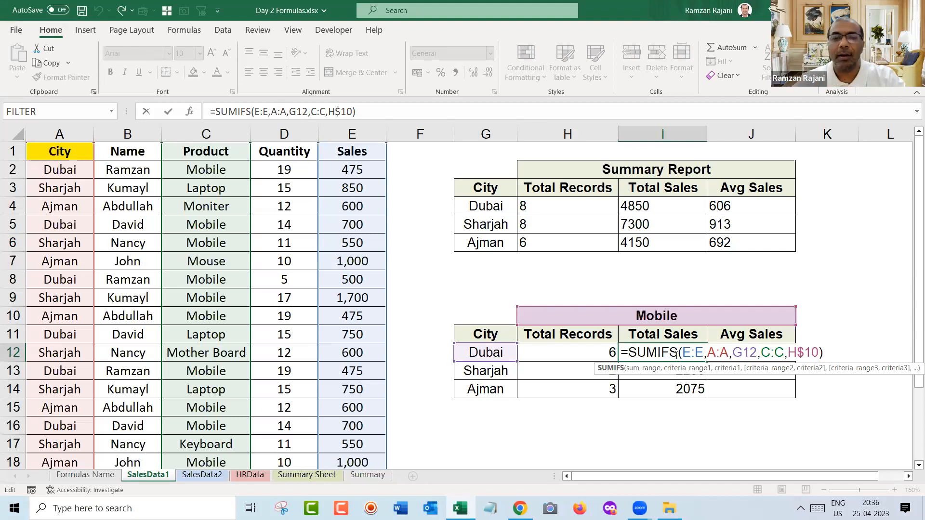
key("Tab")
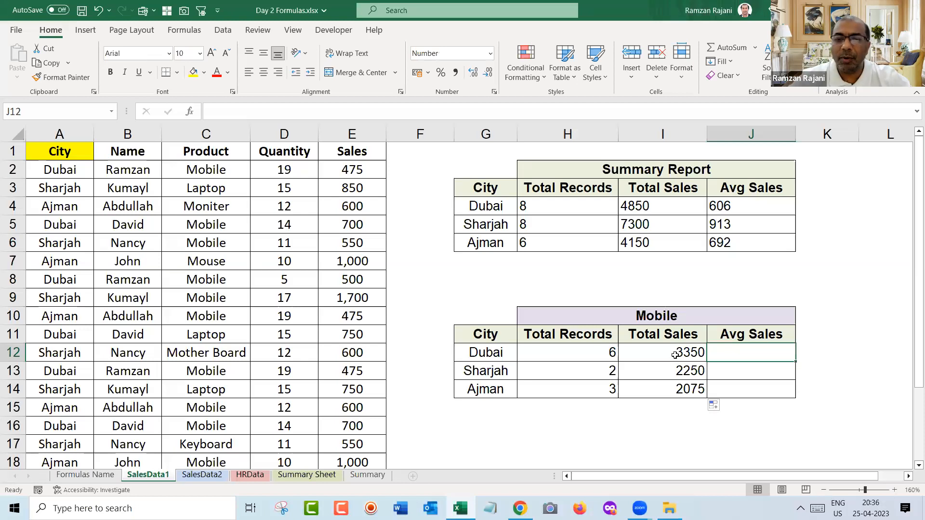
Start an AVERAGEIFS formula in J12 with the Sales column E:E as the average range.
type("=av")
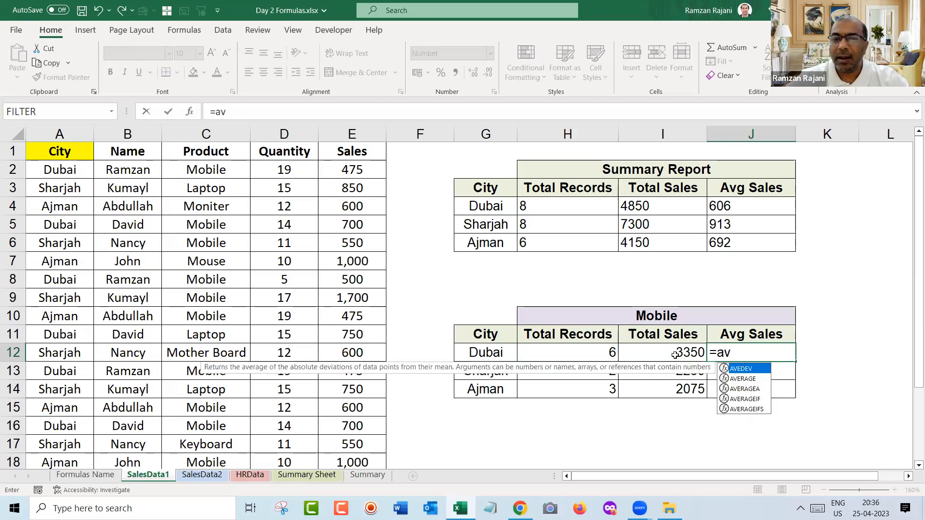
key("Down")
key("Down")
key("Down")
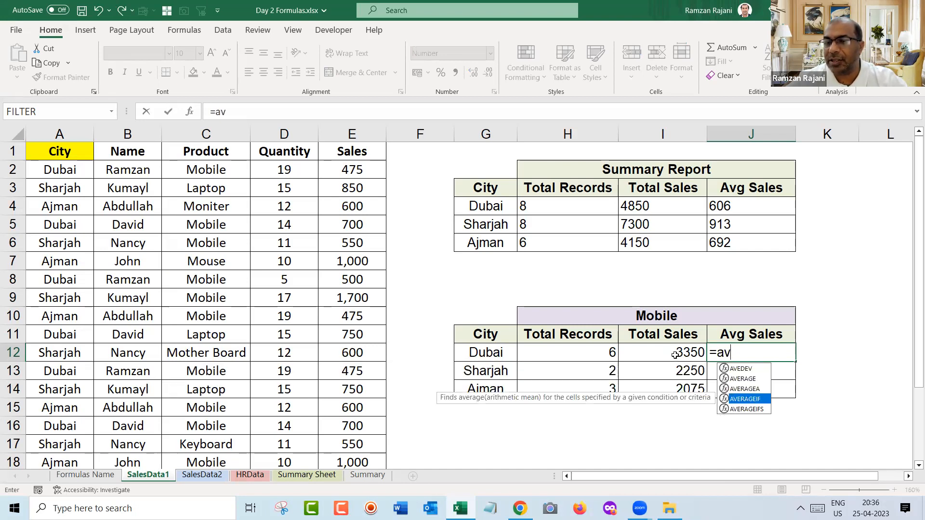
key("Down")
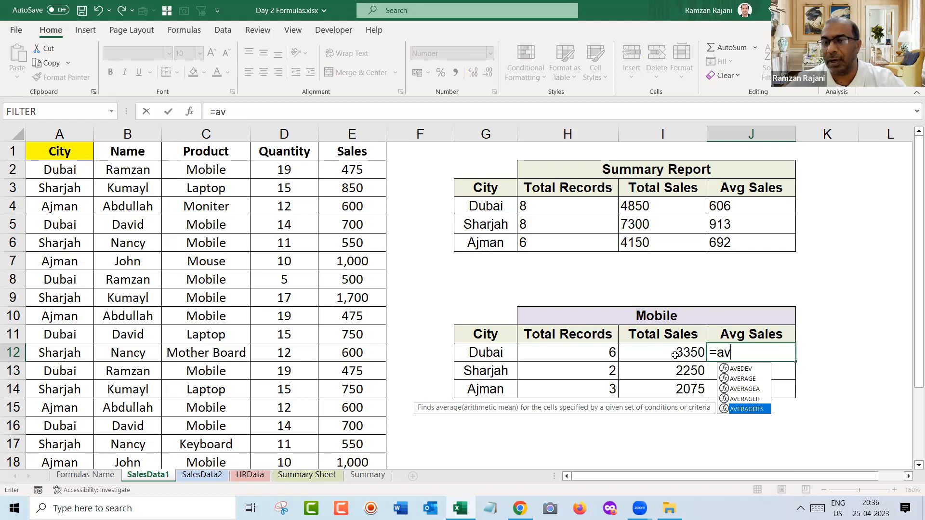
key("Tab")
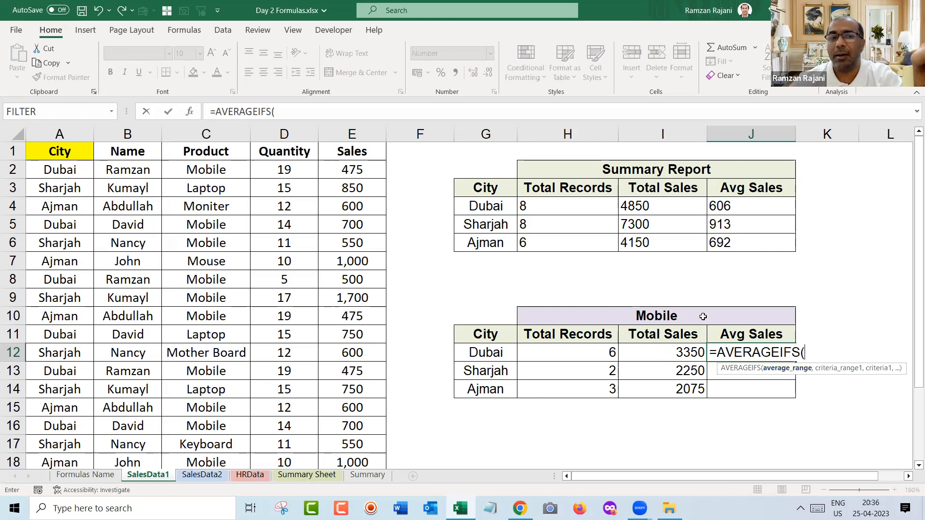
left_click(359, 133)
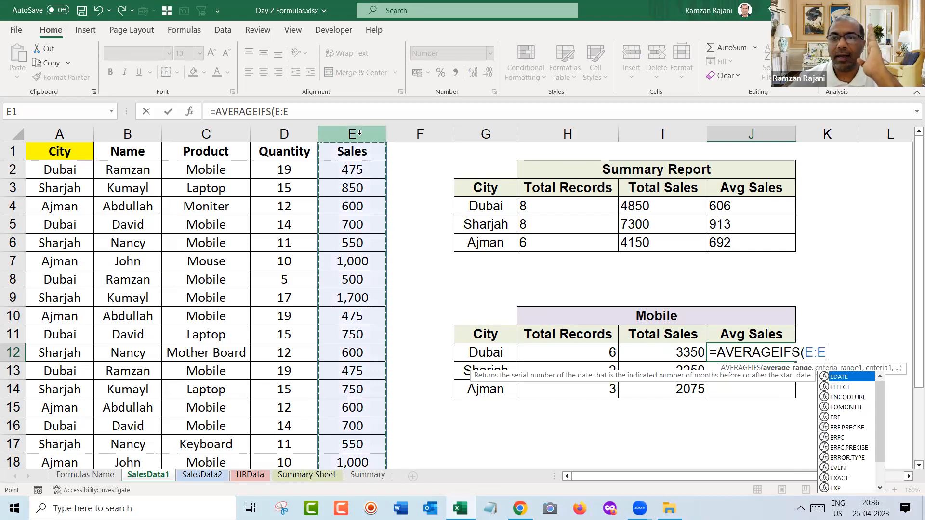
type(",")
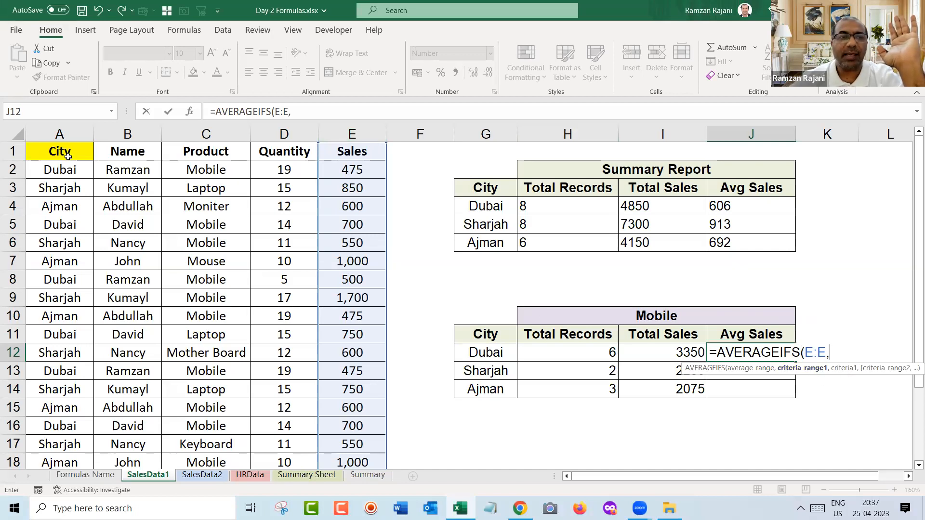
Add the City column A:A as the first criteria range with G12 as its criterion.
left_click(54, 131)
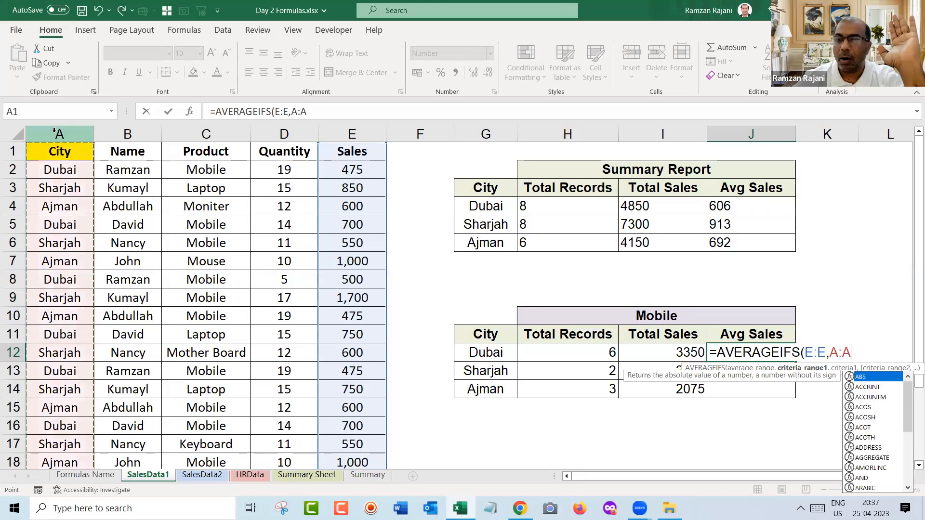
type(",")
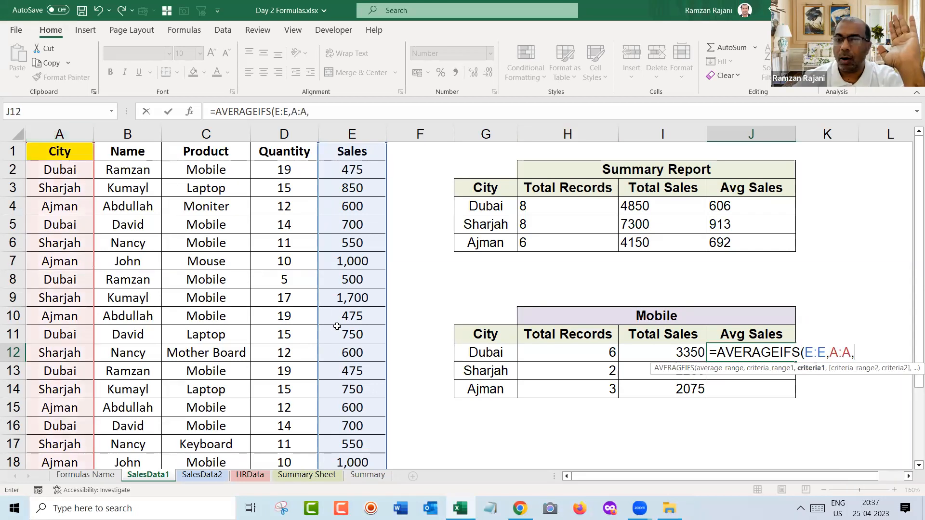
left_click(485, 355)
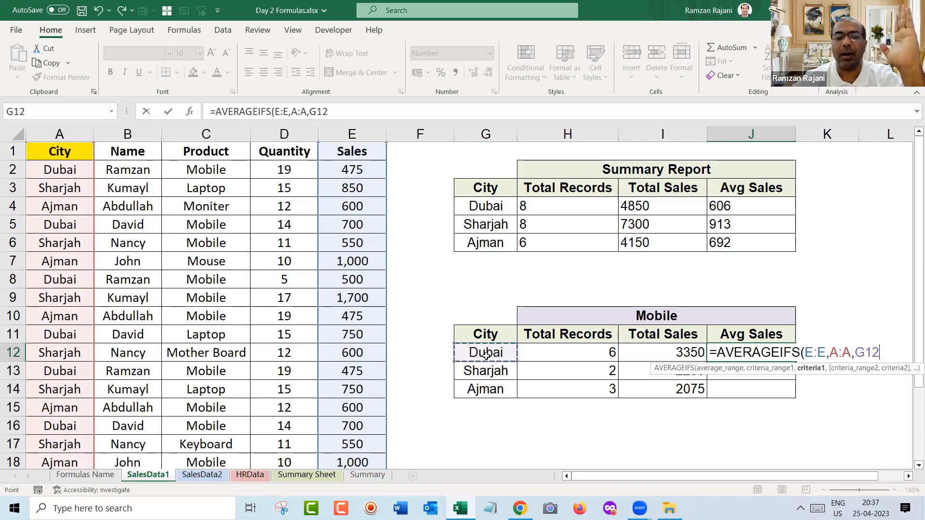
type(",")
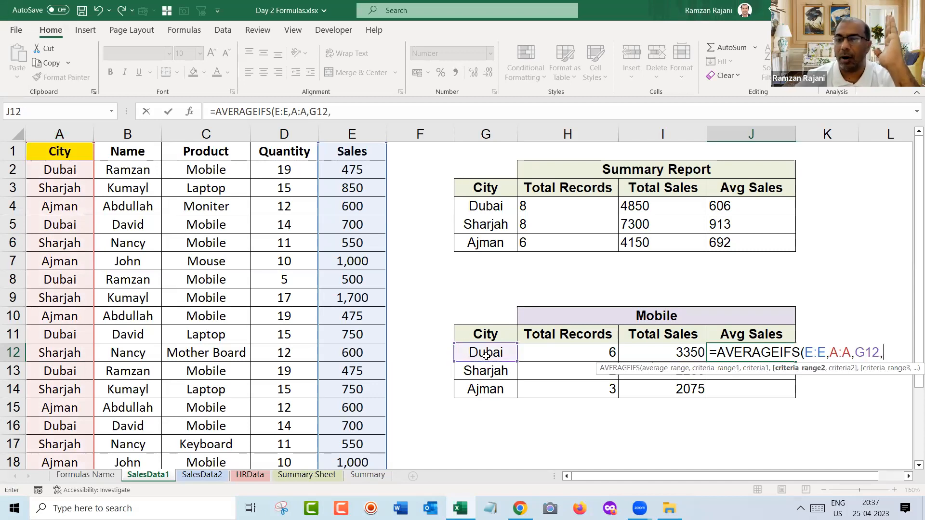
Add the Product column C:C with criterion H10 as the second condition and complete the AVERAGEIFS formula in J12.
left_click(205, 133)
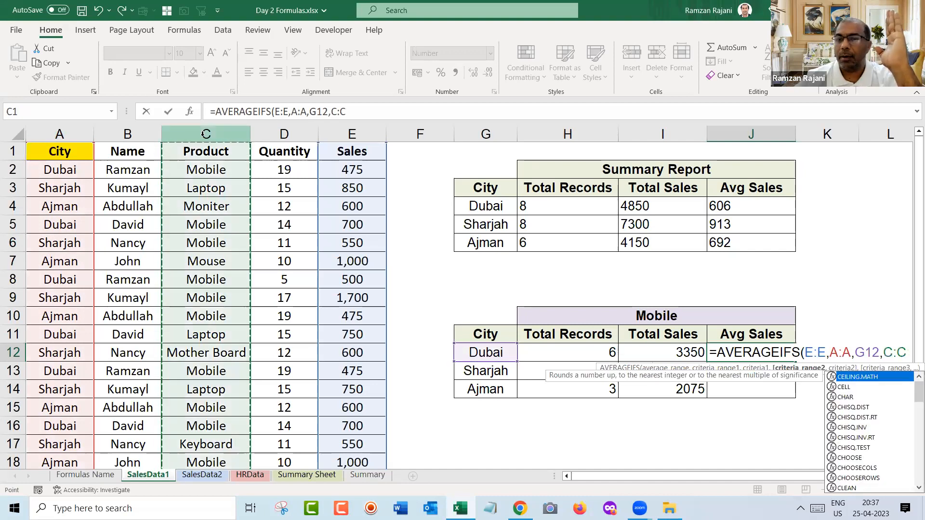
type(",")
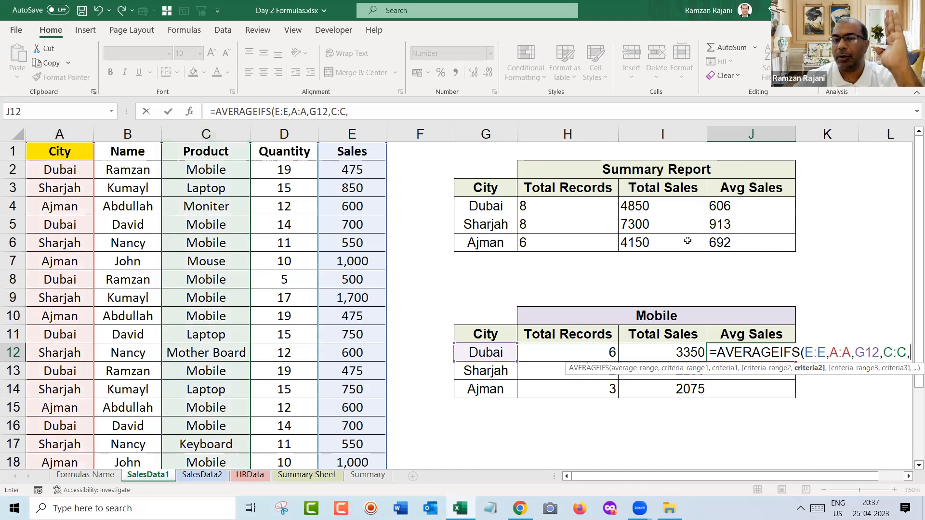
left_click(701, 319)
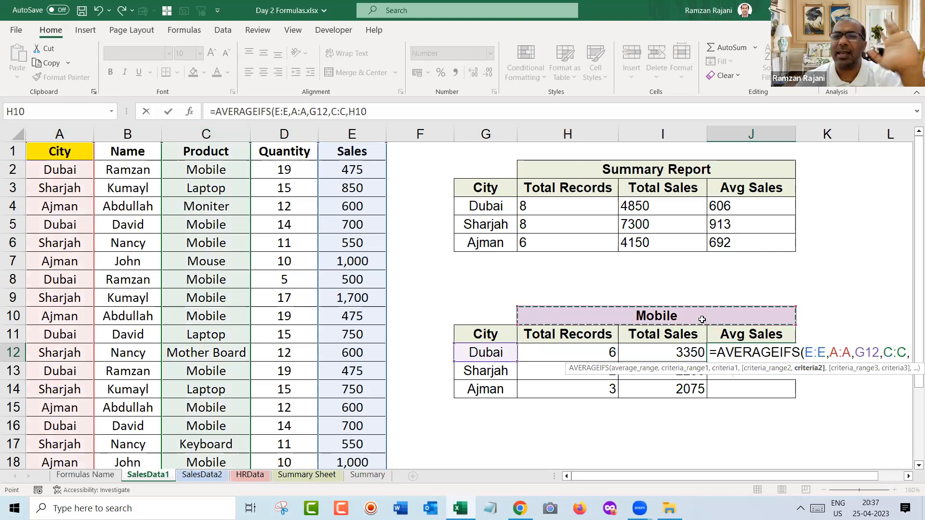
key("Return")
key("Up")
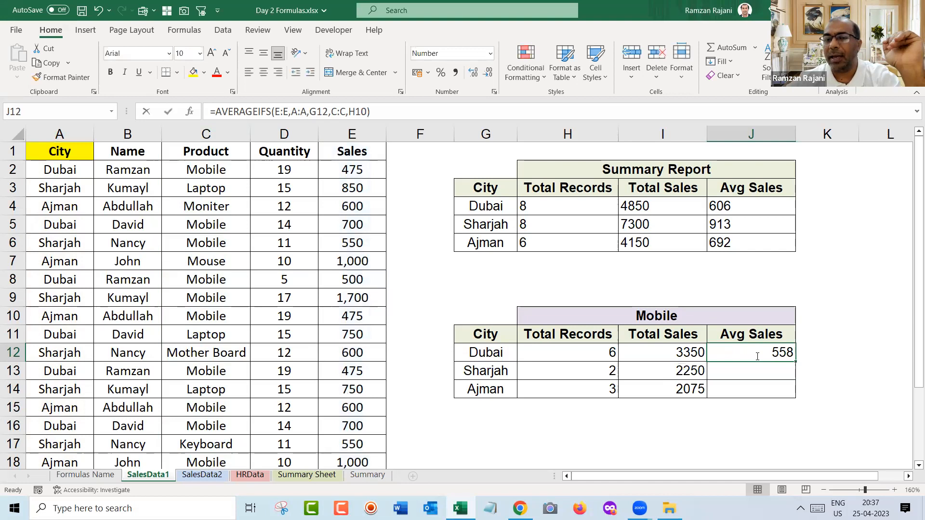
Lock the product criterion's row as H$10 in the AVERAGEIFS formula in J12 and fill it down to J14.
double_click(736, 359)
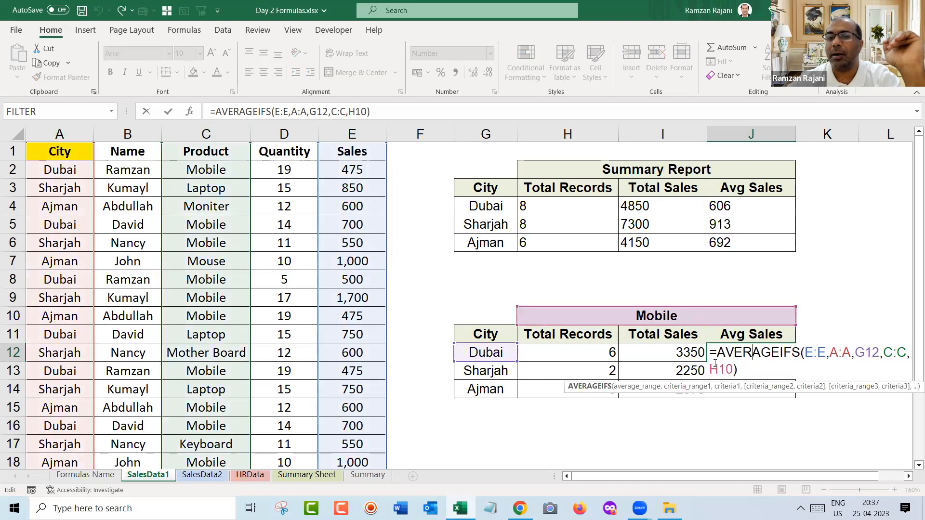
left_click(720, 368)
type("$")
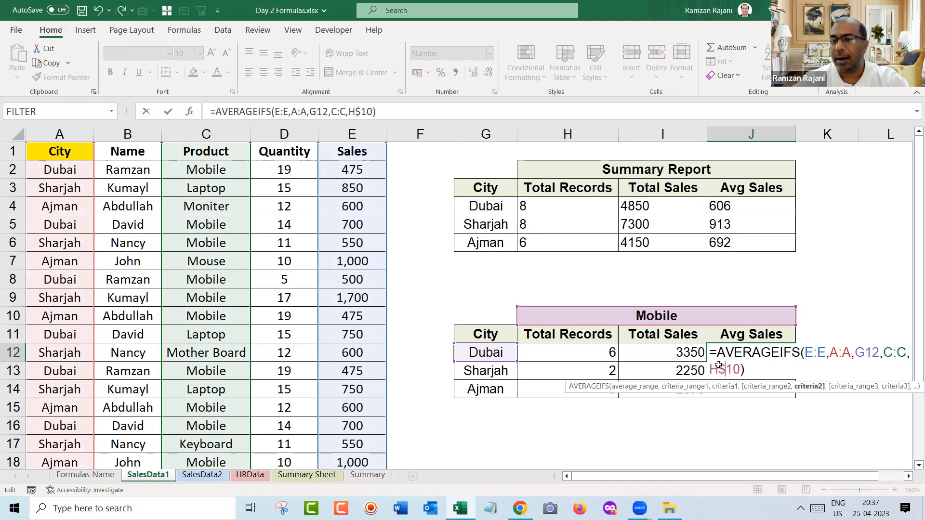
key("ctrl+Return")
key("shift+Down")
key("shift+Down")
key("ctrl+d")
Examine the AVERAGEIFS, SUMIFS and COUNTIFS formulas in the Mobile table's Dubai row, one after another.
key("Left")
key("Right")
key("F2")
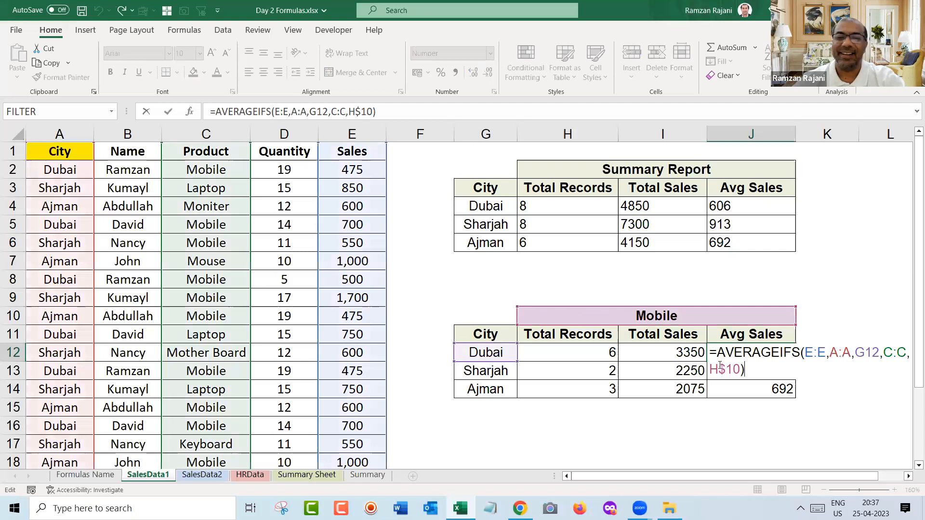
key("Escape")
key("Left")
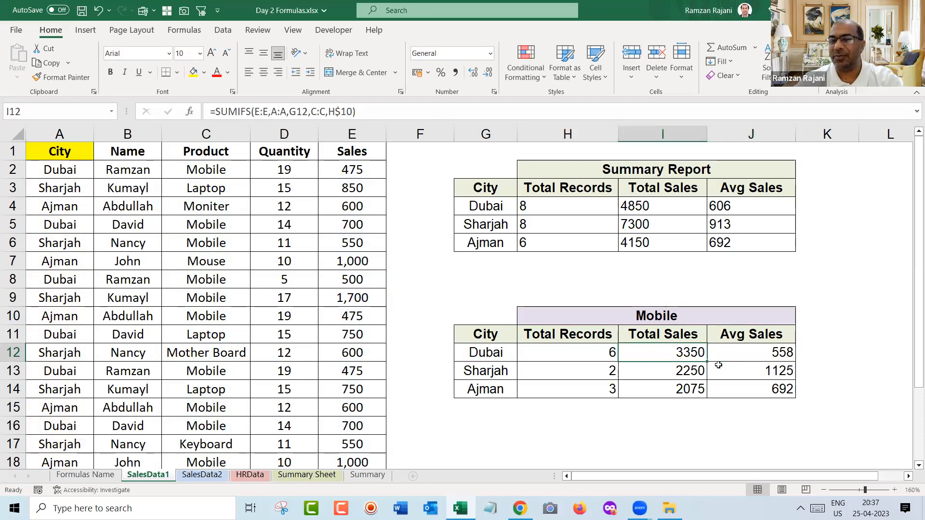
key("F2")
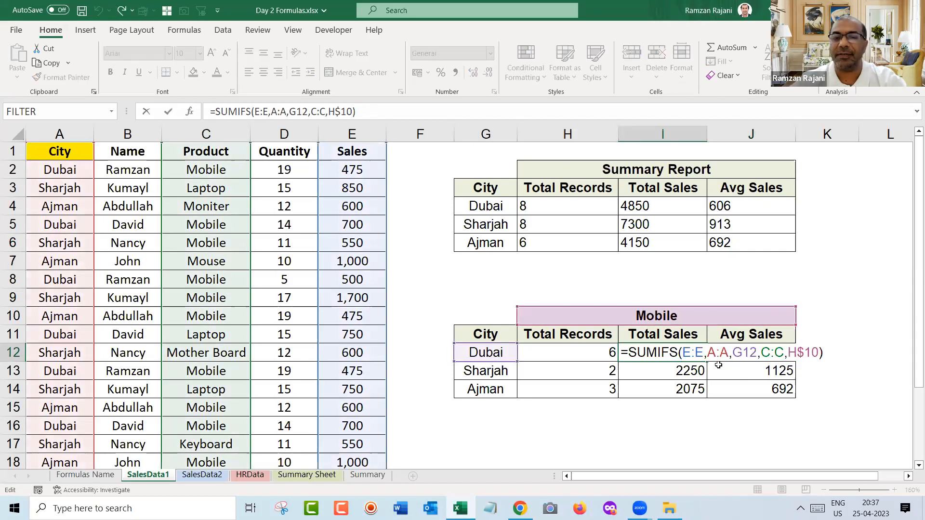
key("Escape")
key("Left")
key("F2")
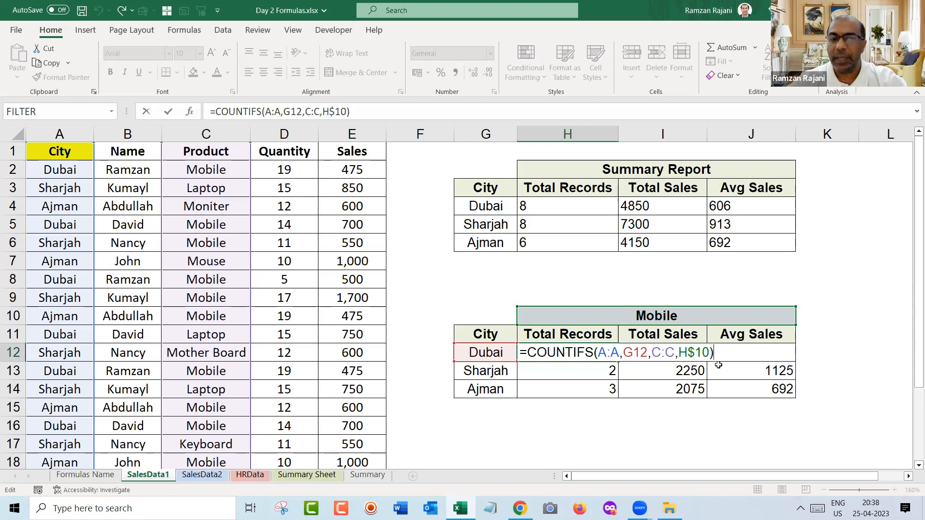
key("ctrl+Return")
Go to the Summary Sheet and start a COUNTIF formula in B5 for Mobile's total records.
key("ctrl+Page_Down")
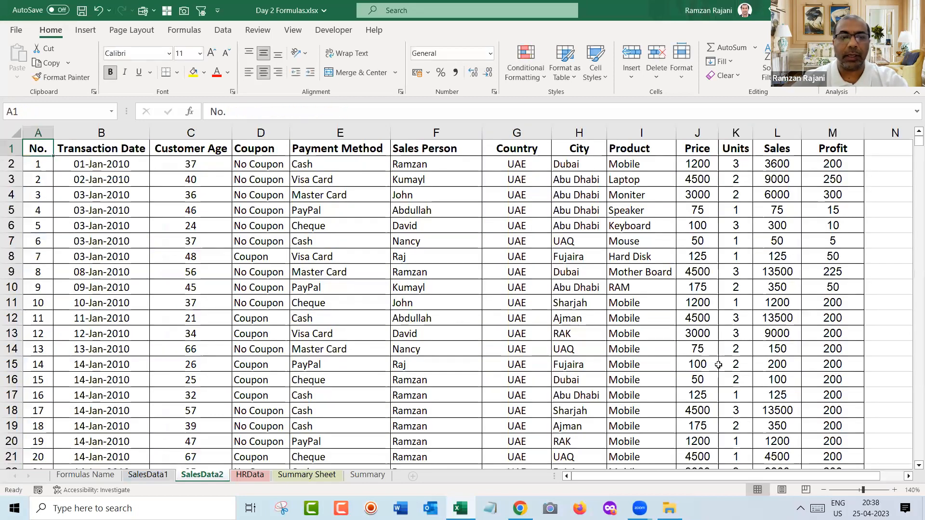
key("ctrl+Page_Down")
key("ctrl+Page_Down")
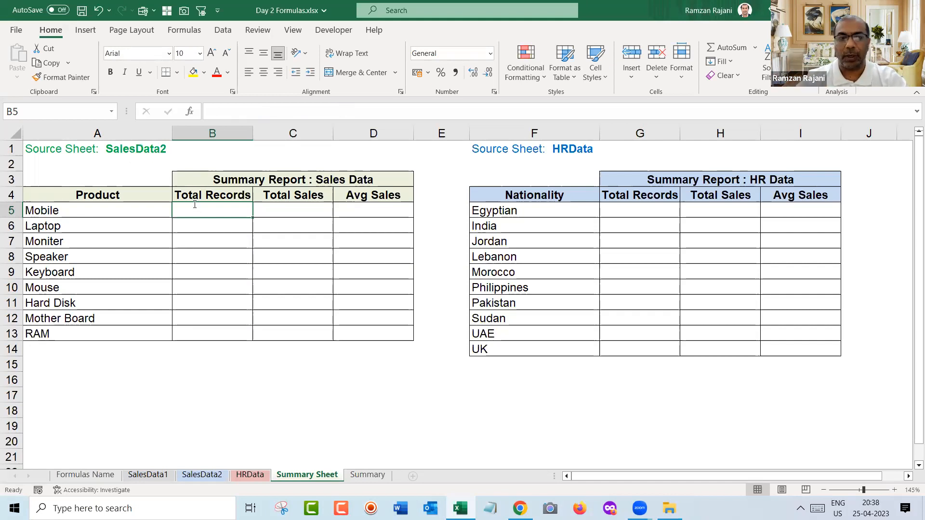
type("=cou")
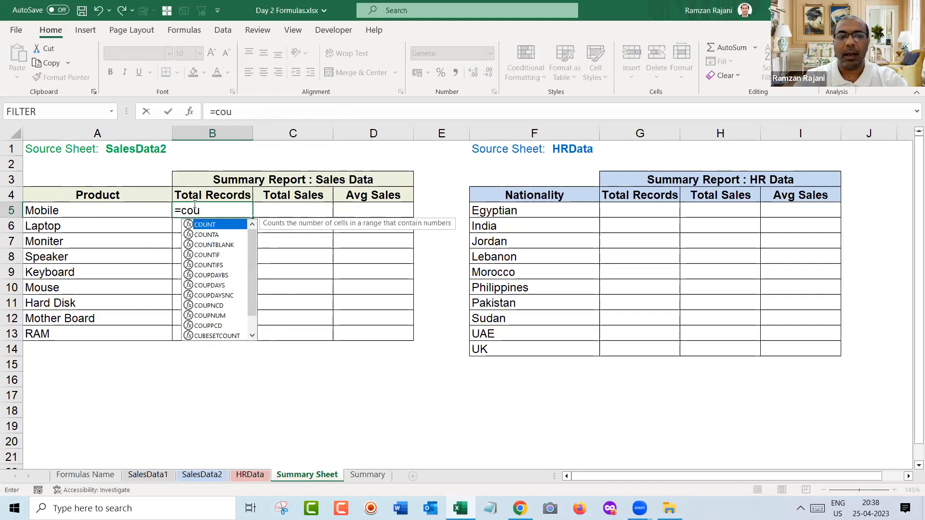
key("Down")
key("Down")
key("Down")
key("Tab")
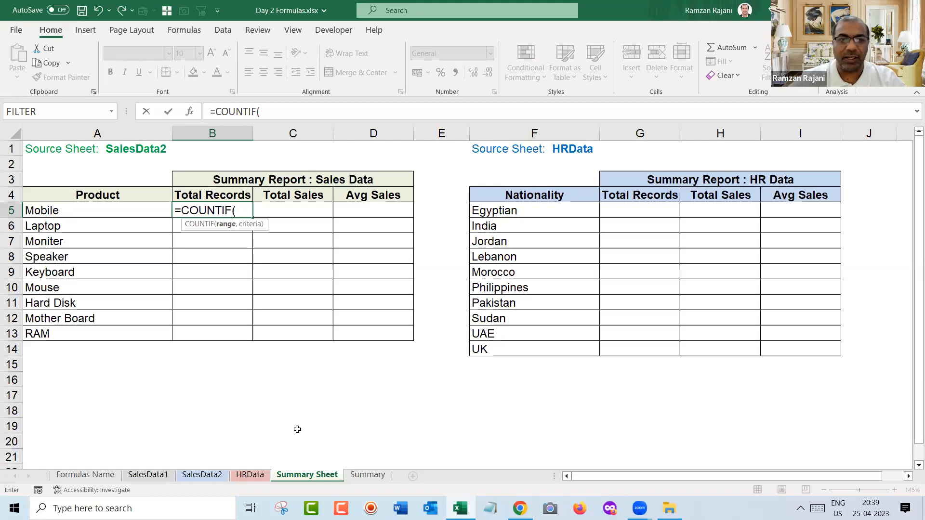
Set the COUNTIF range to the Product column I:I on the SalesData2 sheet.
left_click(241, 210)
key("ctrl+Page_Up")
key("ctrl+Page_Up")
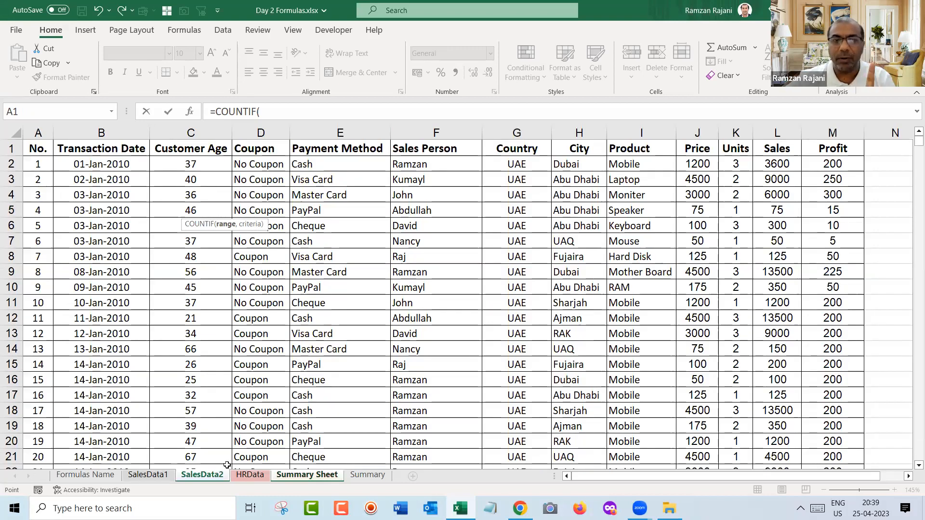
left_click(624, 126)
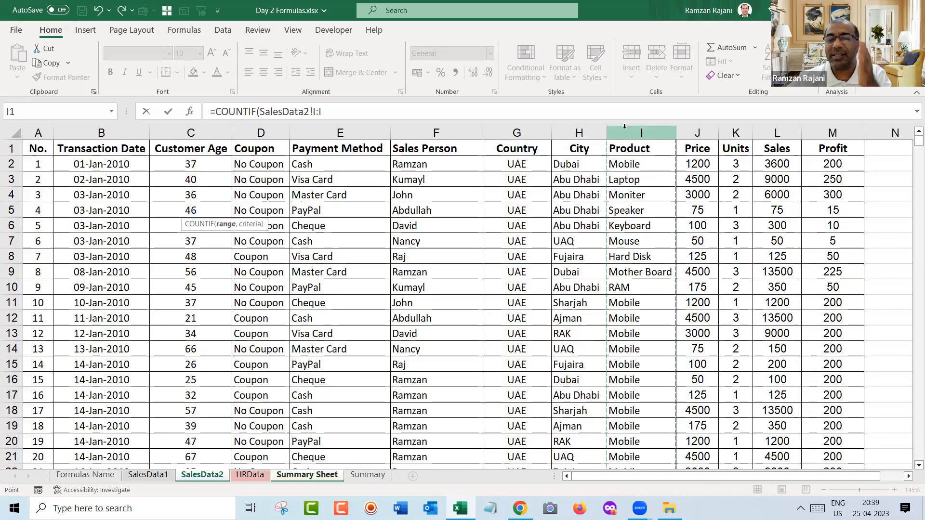
left_click(337, 112)
type(",")
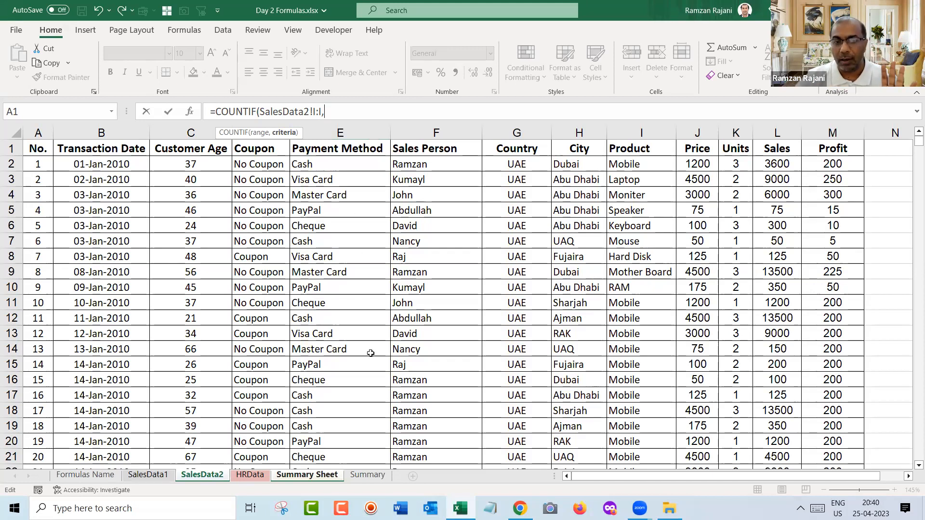
Use cell A5 on the Summary Sheet as the COUNTIF criterion and complete the formula.
left_click(316, 476)
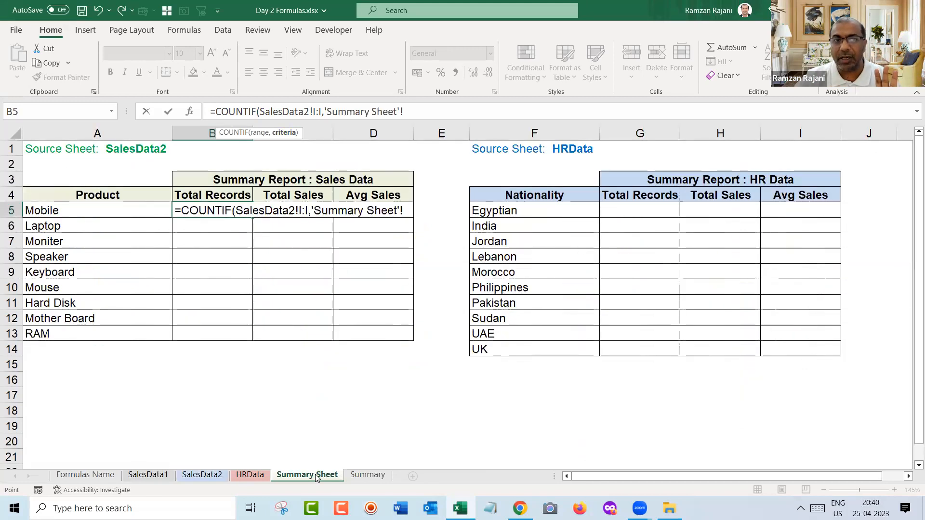
left_click(133, 210)
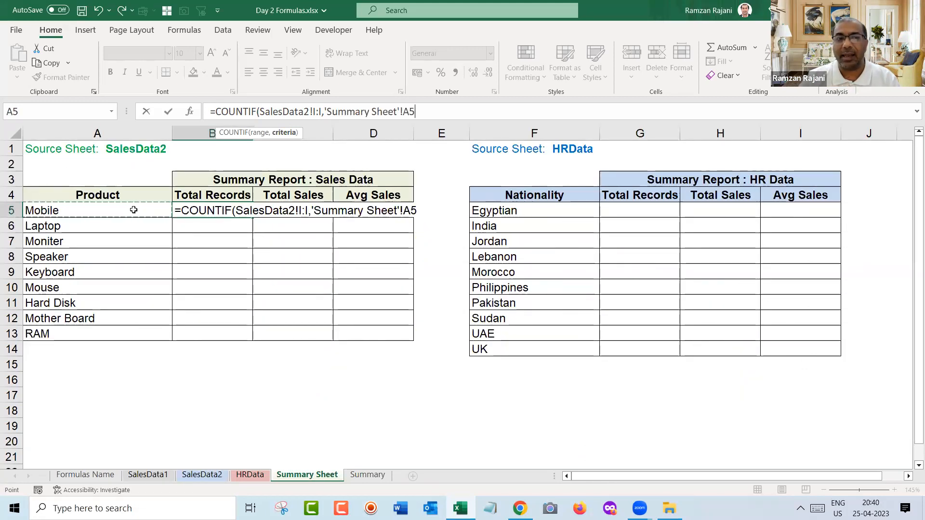
key("Return")
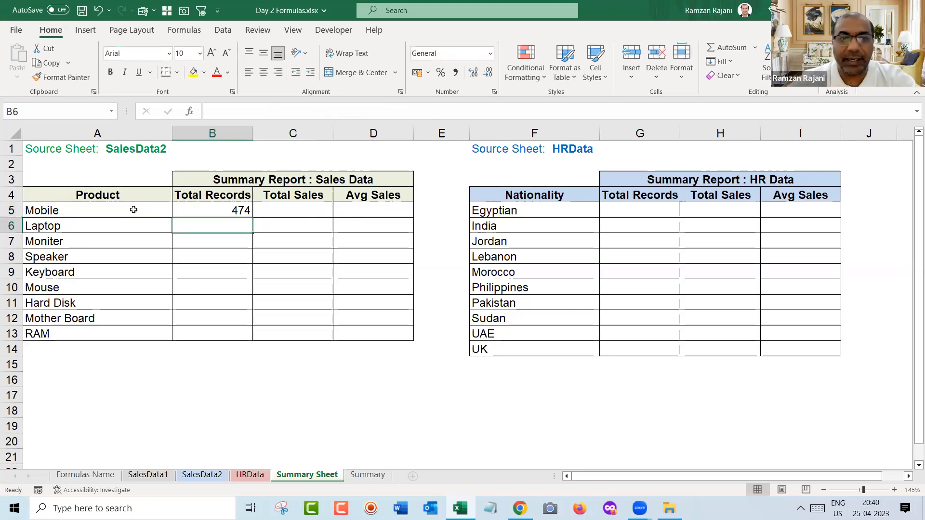
Check the COUNTIF formula in B5 and fill it down through B13 for all products.
double_click(217, 210)
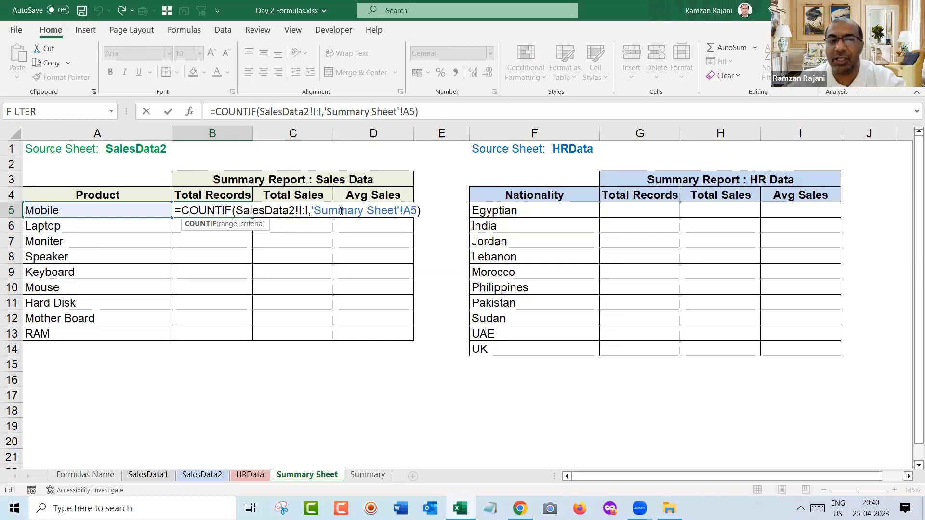
key("ctrl+Return")
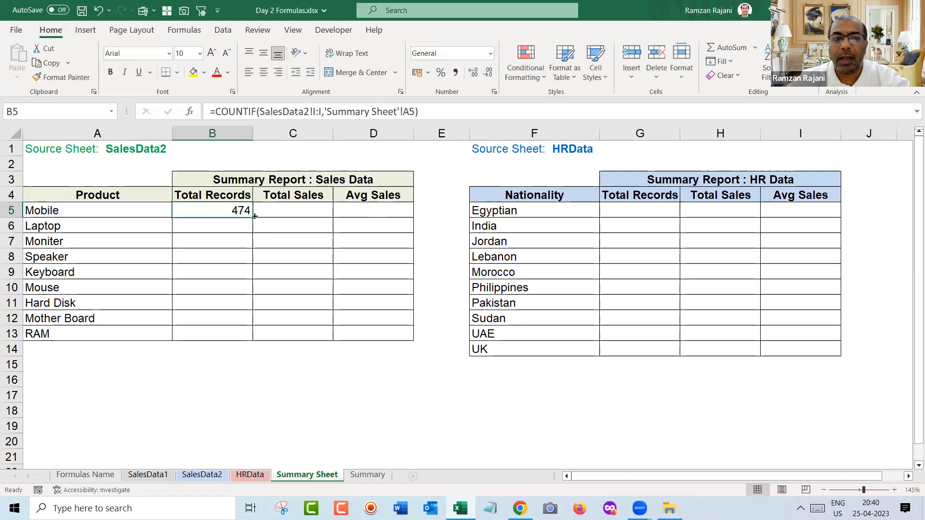
left_click_drag(253, 217, 249, 343)
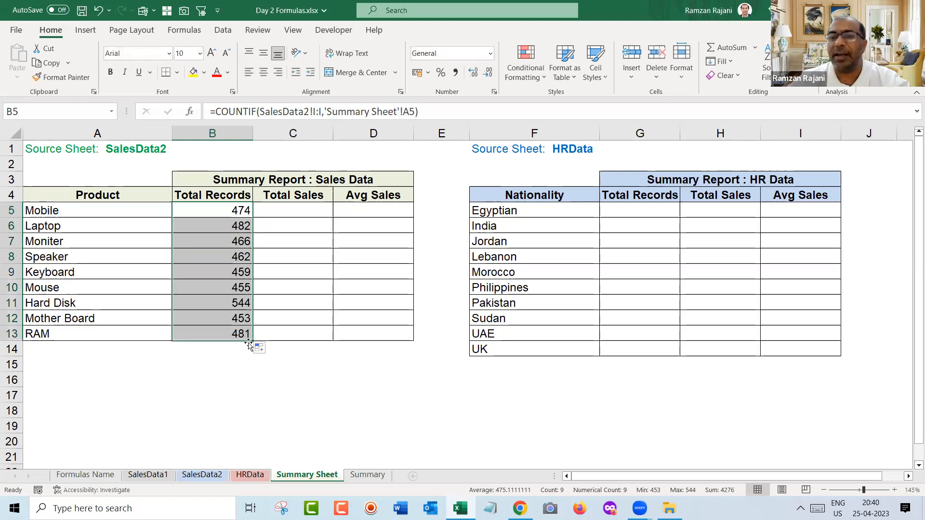
Start a SUMIF formula in C5 with the Product column I:I on SalesData2 as its range.
left_click(307, 211)
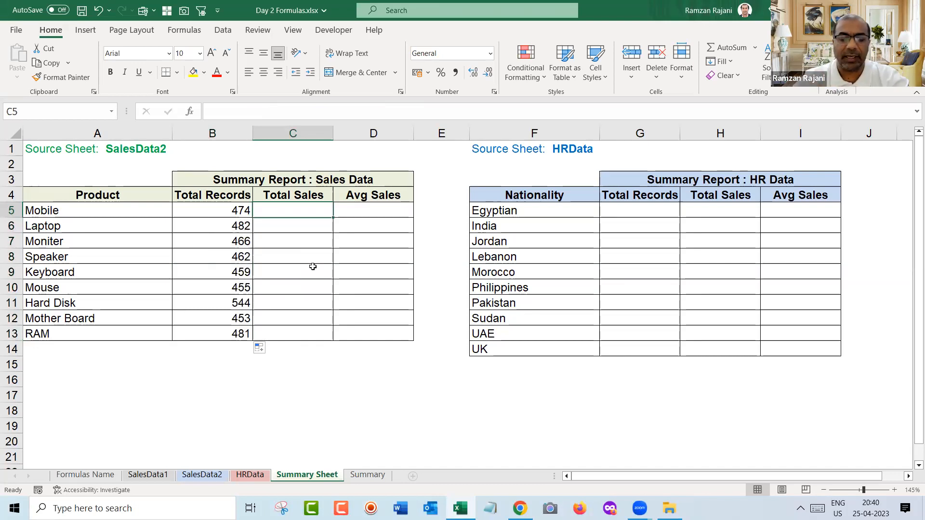
type("=sum")
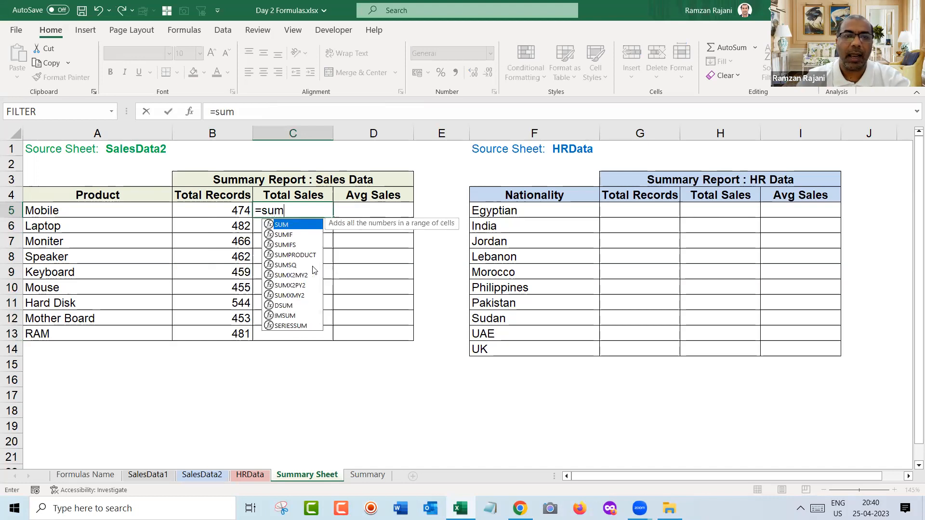
type("if(")
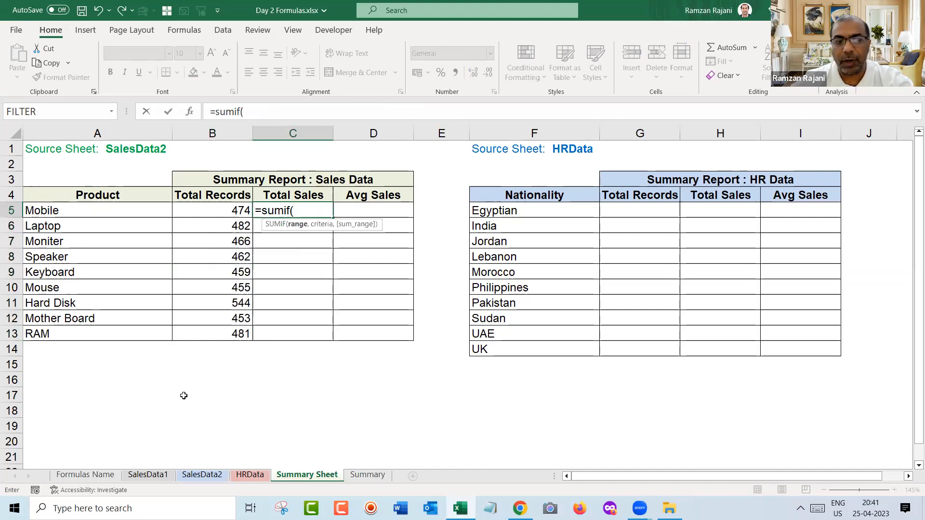
left_click(202, 475)
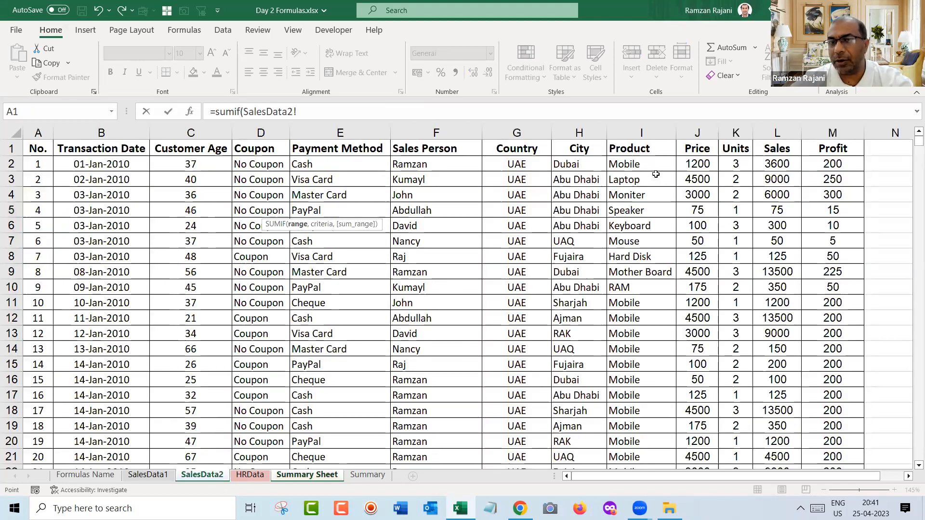
left_click(626, 131)
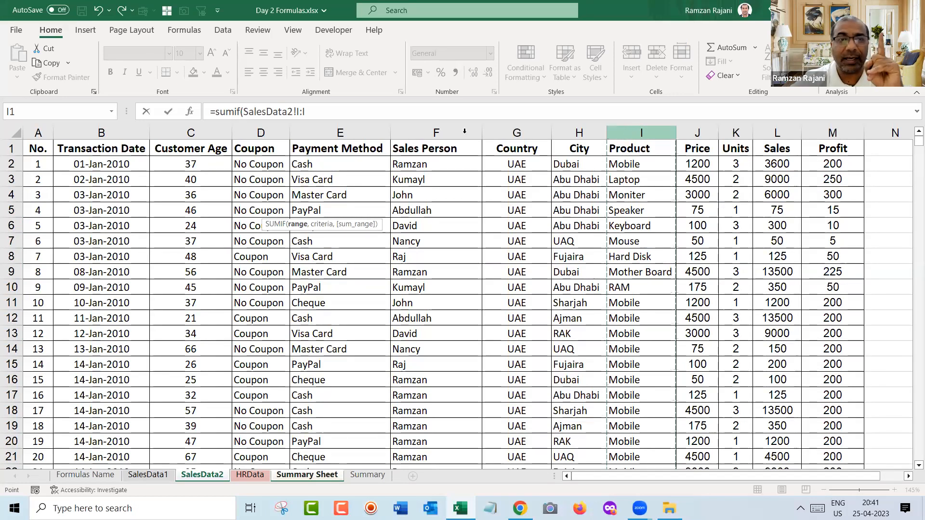
left_click(336, 106)
type(",")
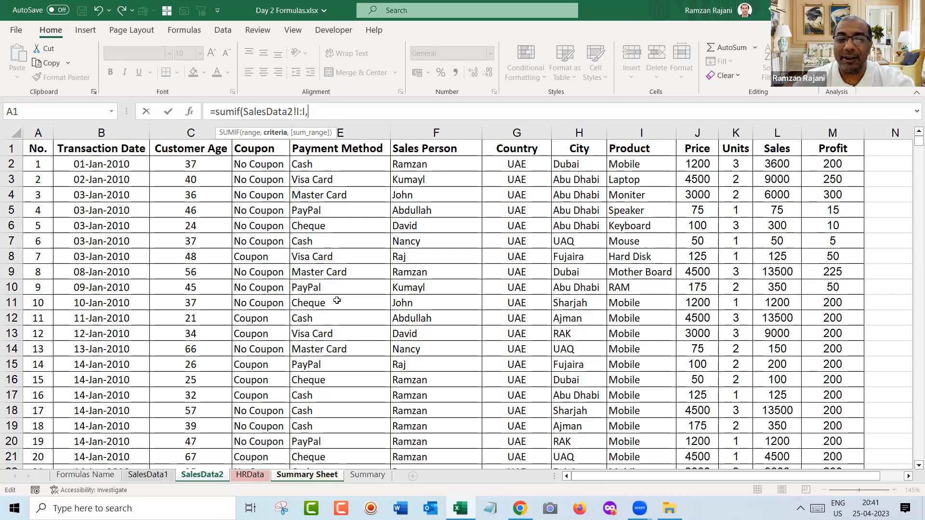
Set the SUMIF criterion to cell A5 on the Summary Sheet.
left_click(315, 479)
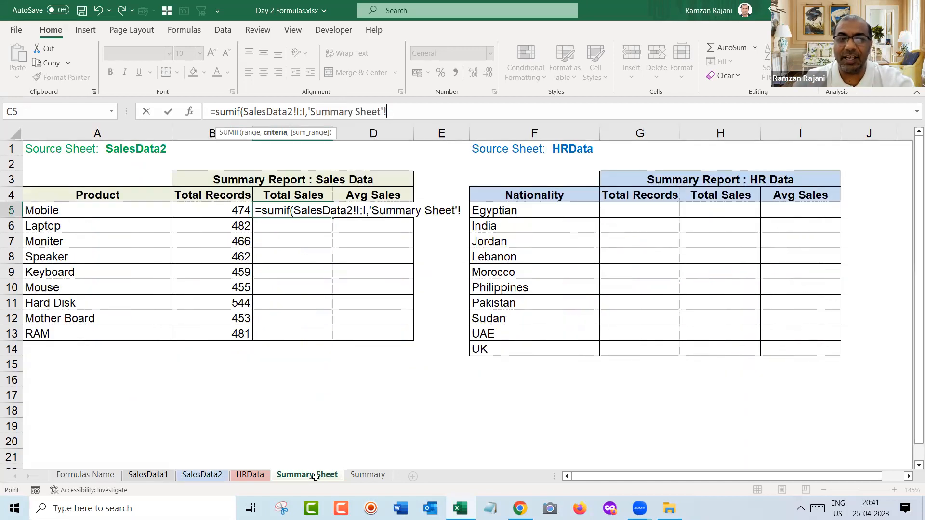
left_click(116, 211)
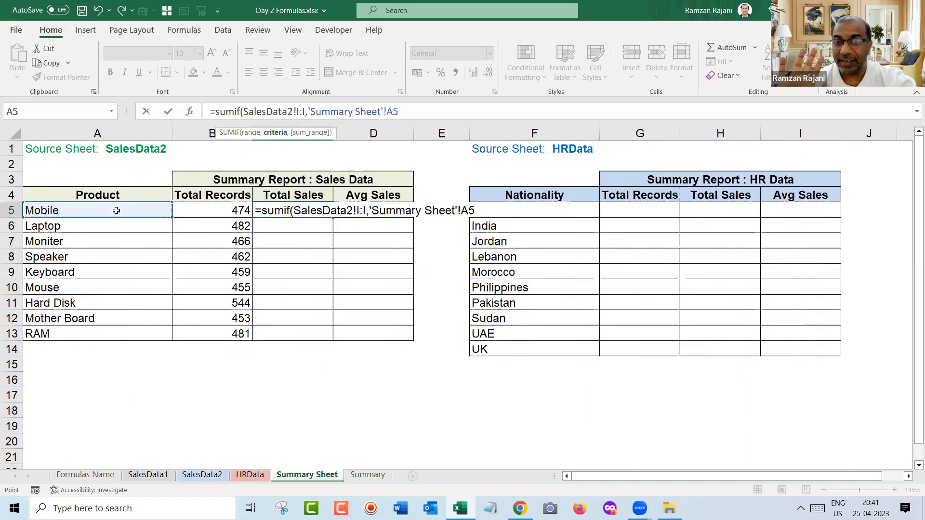
type(",")
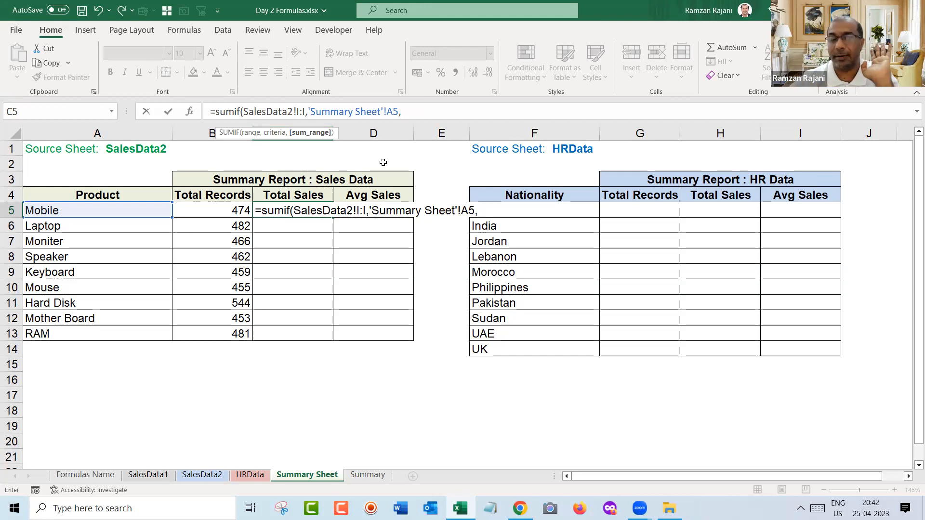
Complete the SUMIF with the Sales column L:L on SalesData2 as sum range and fill it down through C13.
left_click(203, 474)
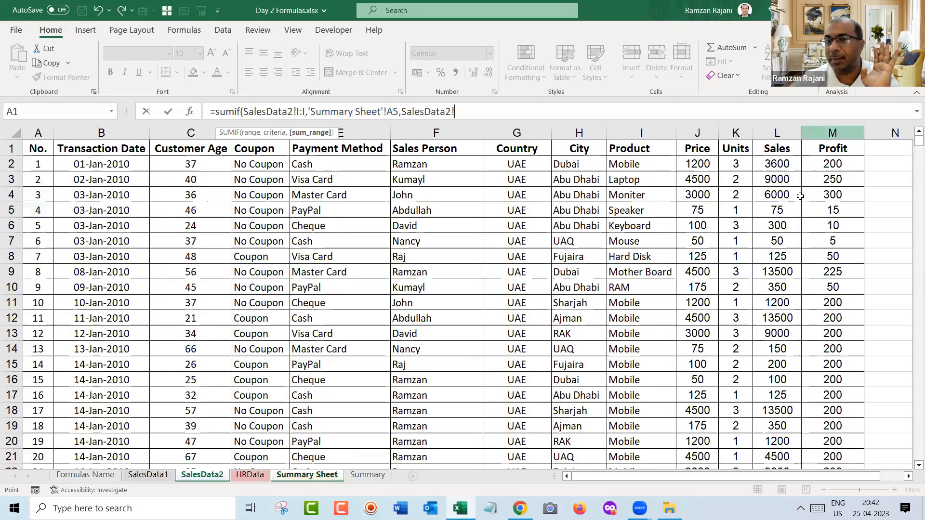
left_click(772, 133)
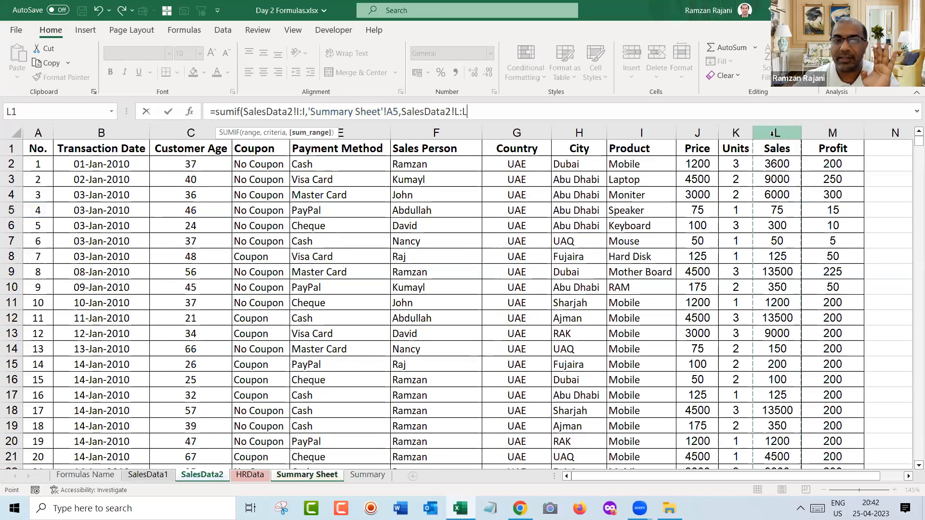
key("Return")
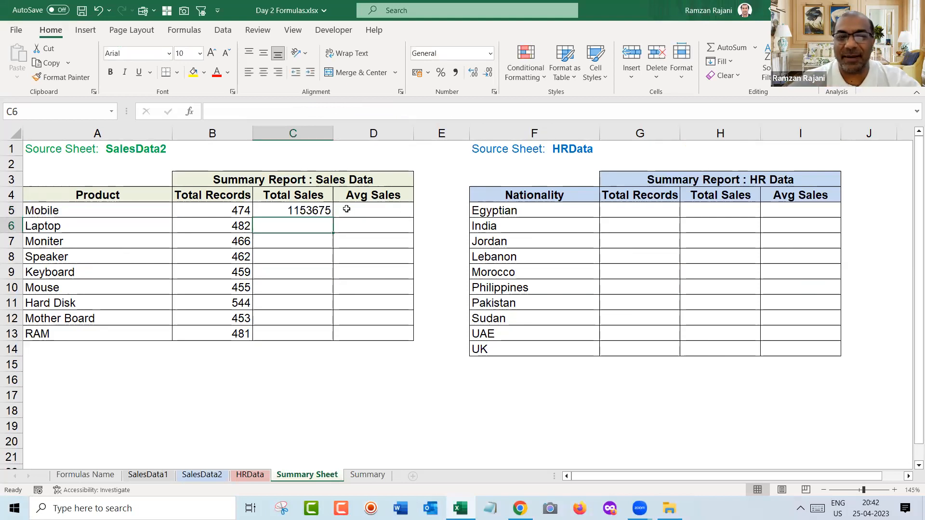
left_click(316, 213)
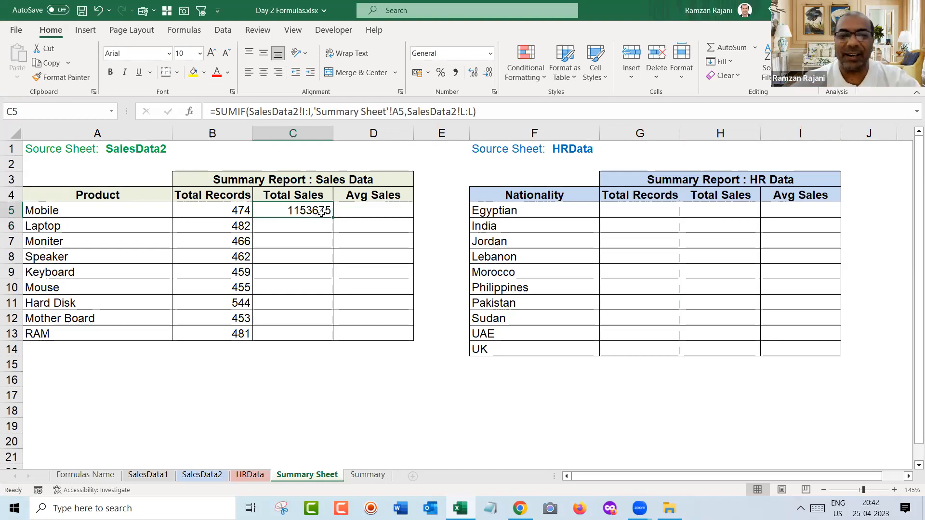
double_click(331, 218)
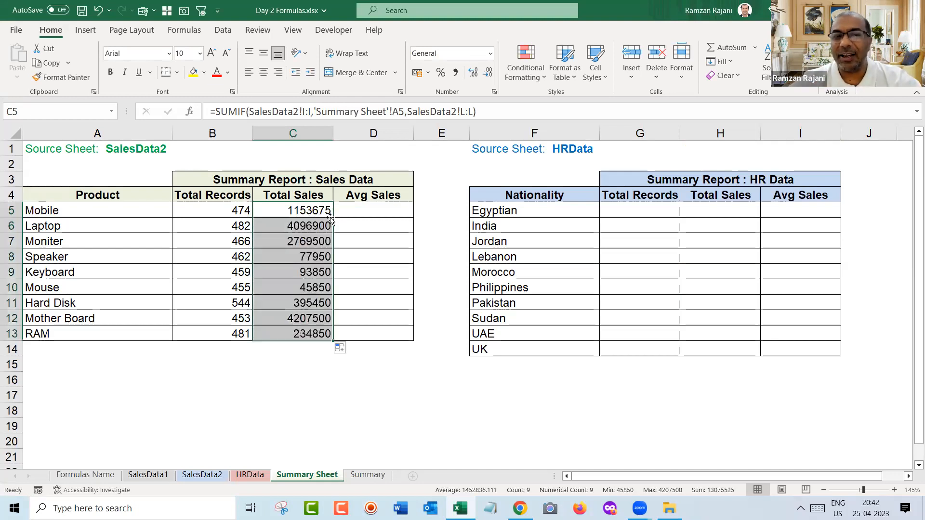
Start an AVERAGEIF formula in D5 for Mobile's average sales.
left_click(386, 210)
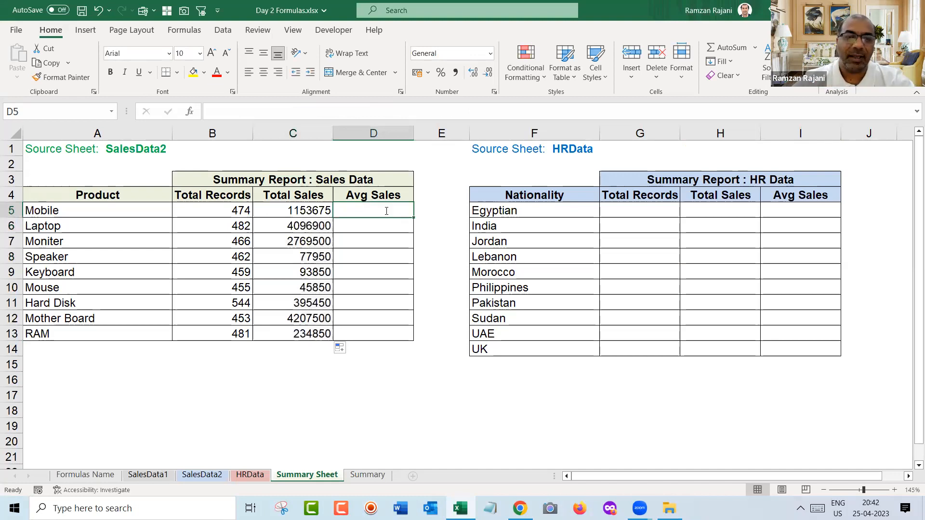
type("=av")
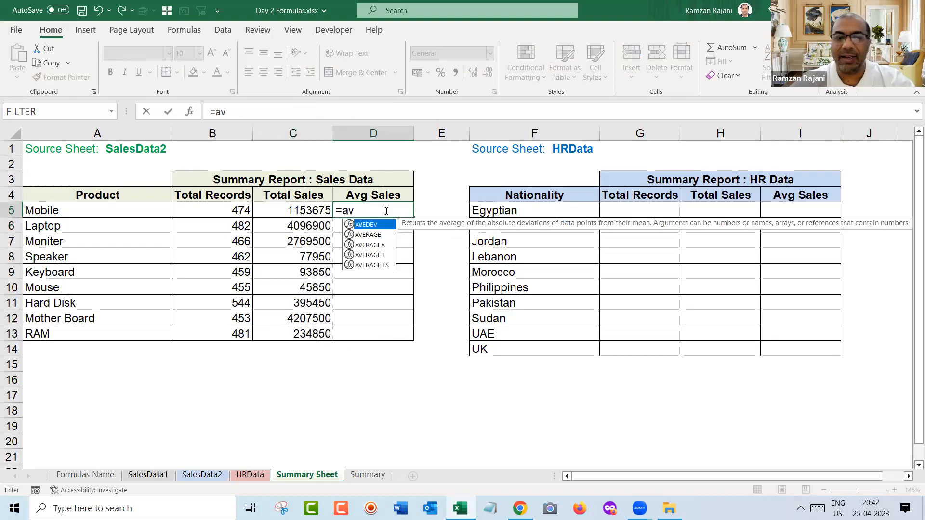
key("Down")
key("Down")
key("Down")
key("Tab")
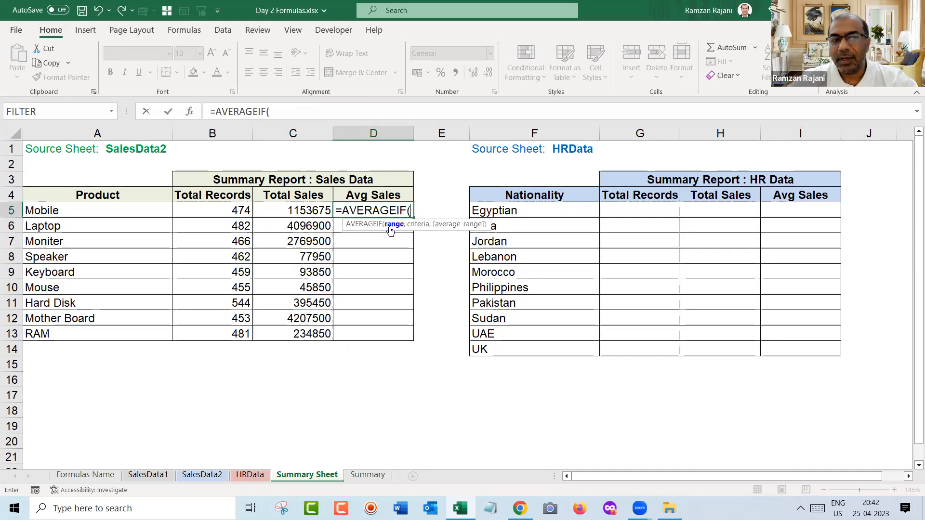
Set the AVERAGEIF range to column I:I on SalesData2 and its criterion to cell A5 on the Summary Sheet.
left_click(216, 482)
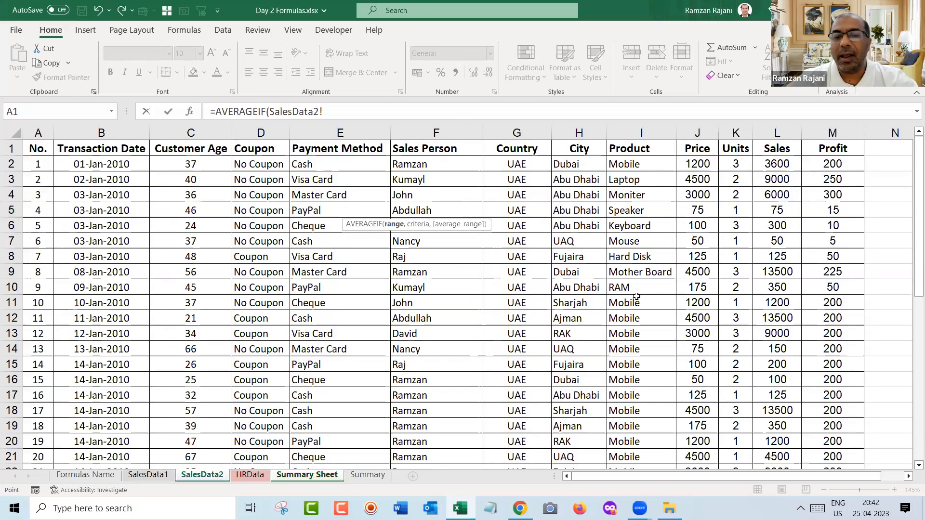
left_click(625, 129)
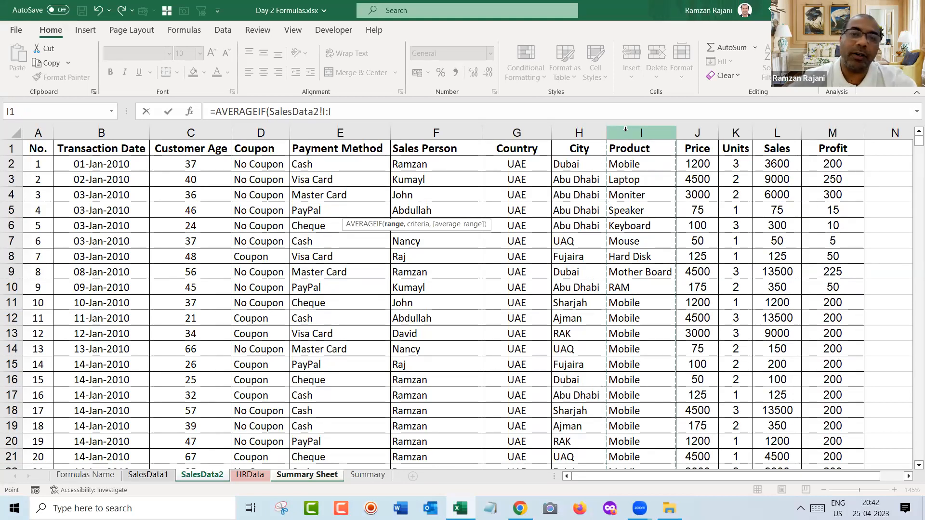
left_click(341, 112)
type(",")
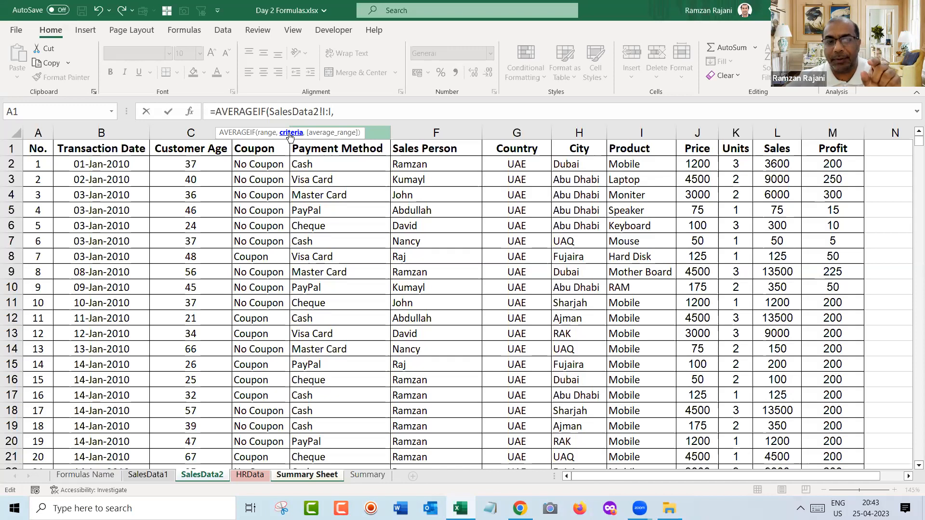
left_click(314, 475)
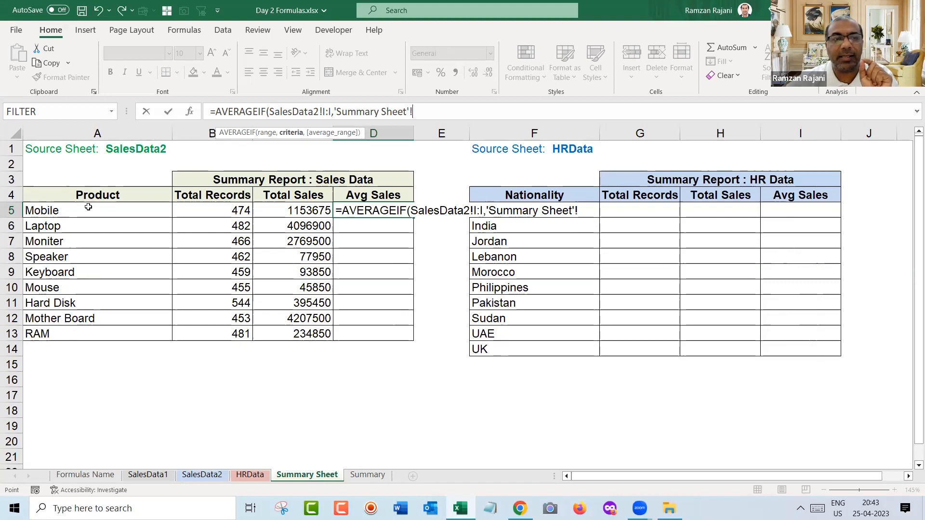
left_click(61, 210)
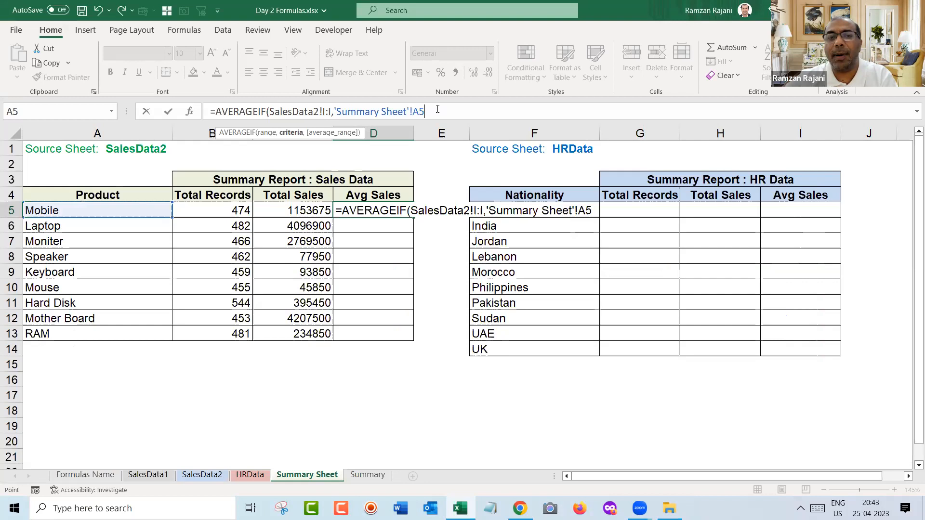
type(",")
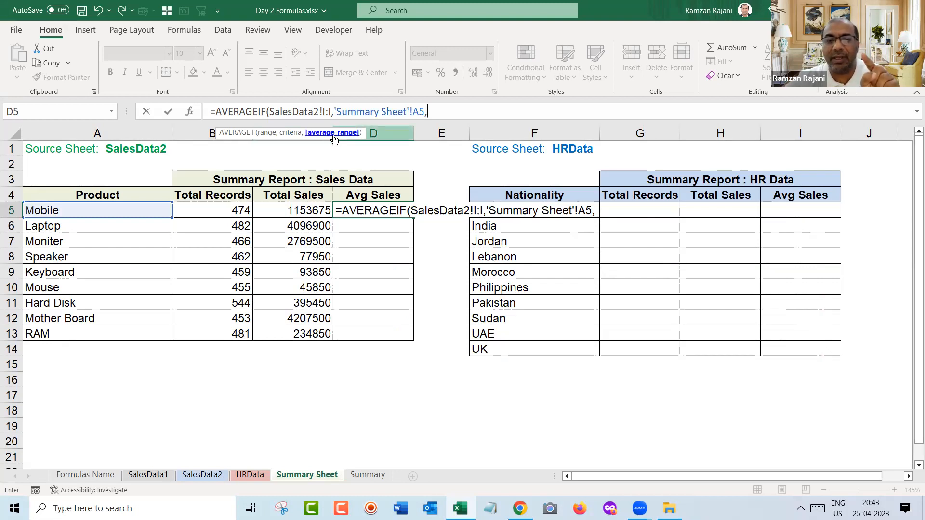
Complete the AVERAGEIF with the Sales column L:L on SalesData2 as average range and fill it down through D13.
left_click(215, 475)
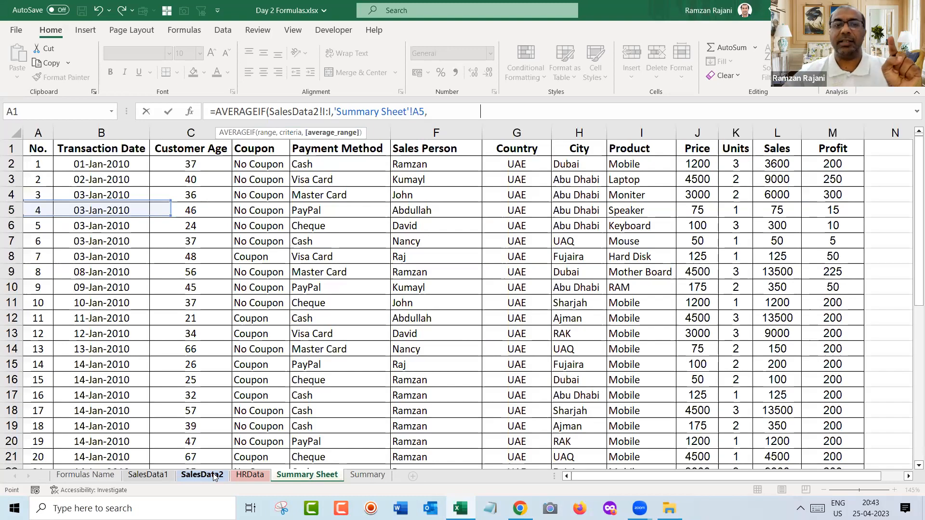
left_click(770, 131)
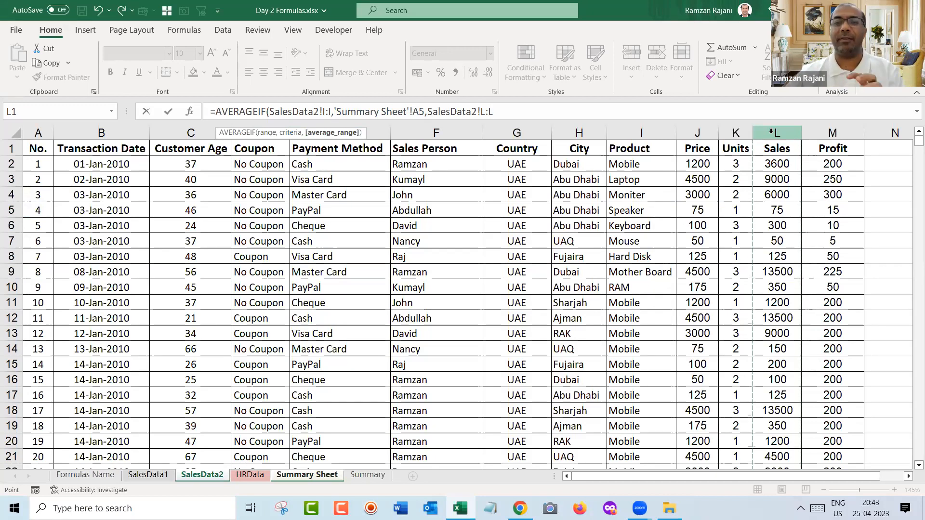
key("Return")
key("Up")
left_click_drag(413, 218, 420, 337)
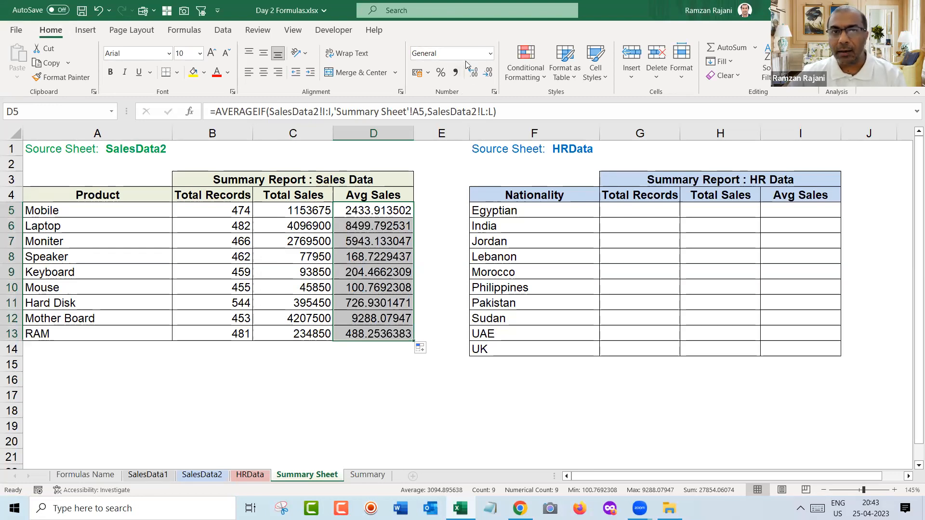
Reduce the Avg Sales values in D5:D13 to zero decimal places.
left_click(488, 74)
left_click(488, 73)
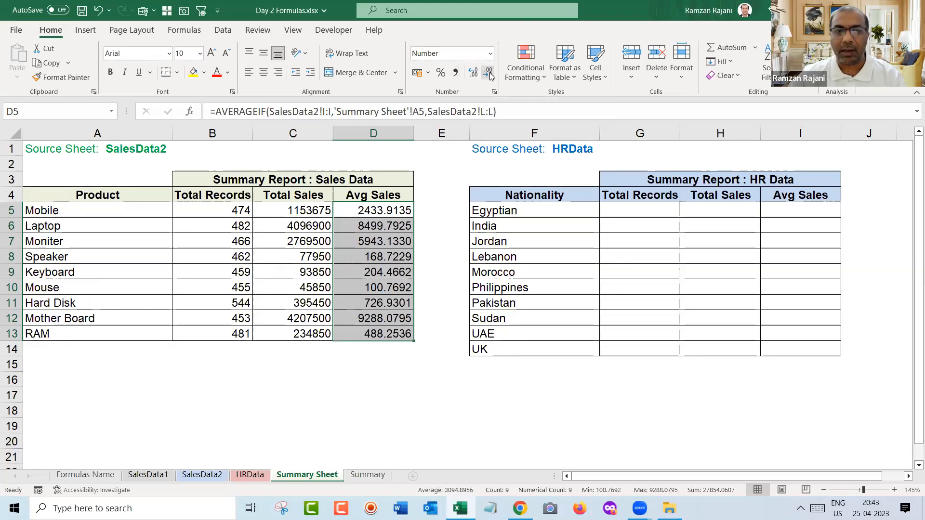
left_click(488, 73)
left_click(488, 73)
left_click(488, 73)
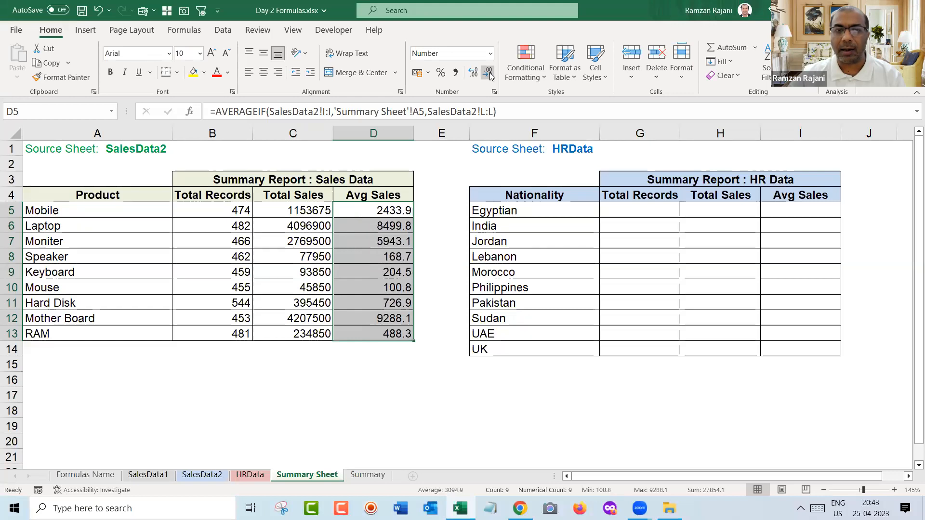
left_click(488, 73)
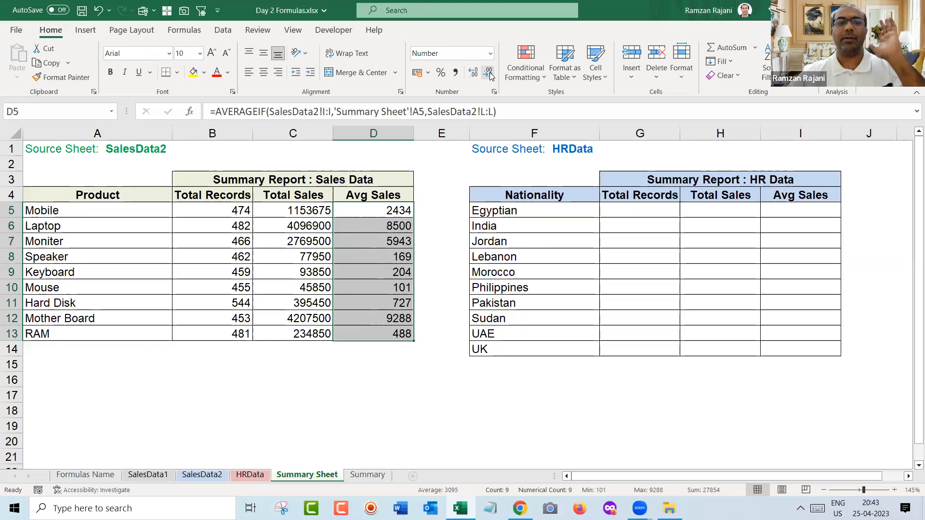
Open the AVERAGEIF formula in D5 to examine its arguments.
double_click(366, 212)
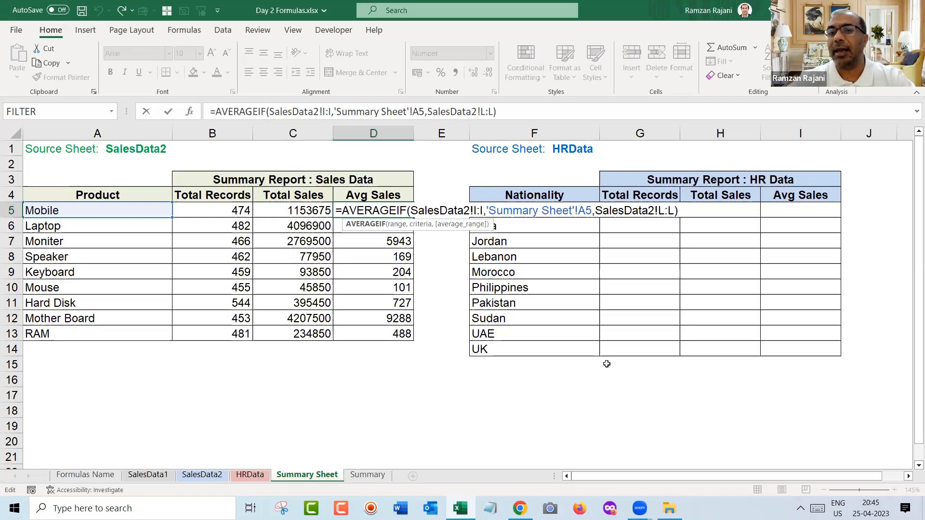
key("alt+Tab")
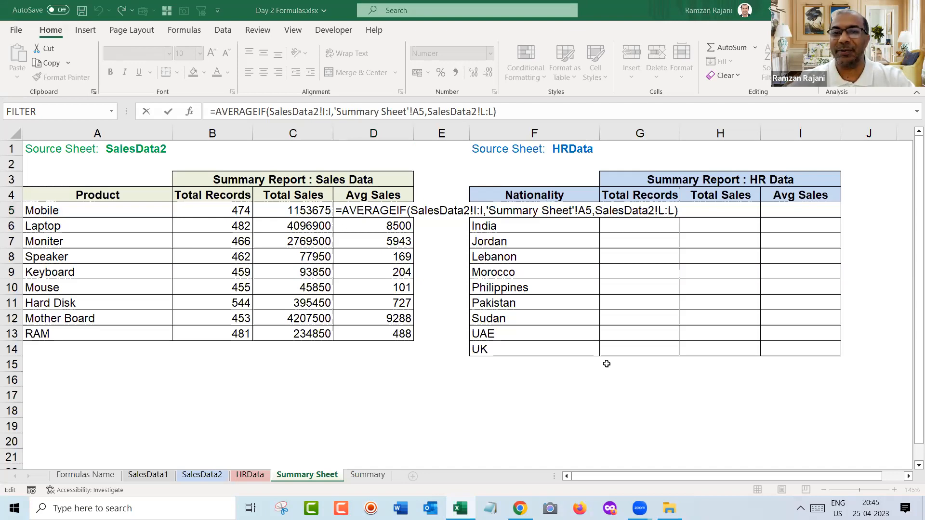